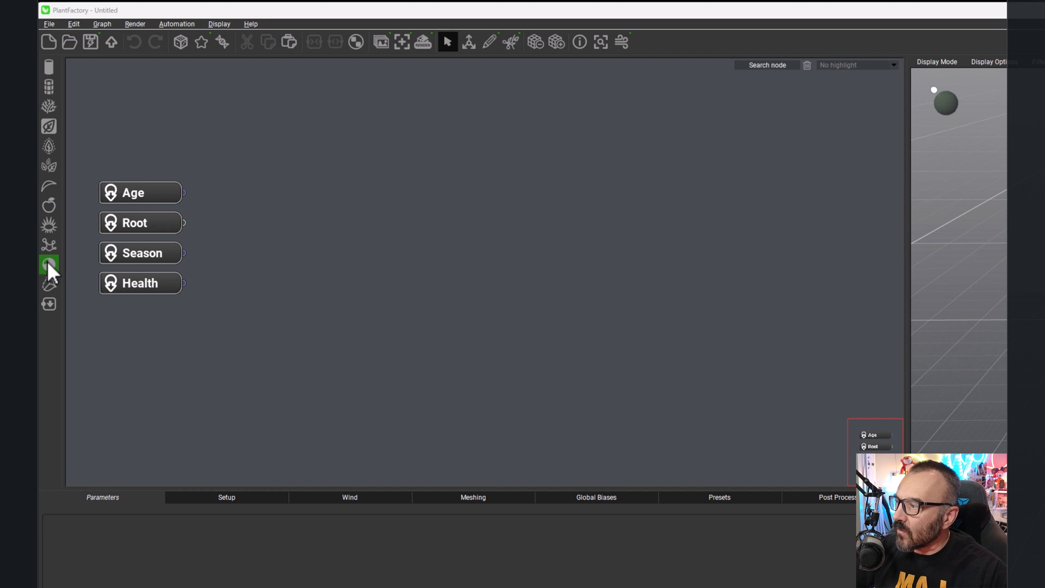
Step: Add an Urchin node to the graph and place it beside the Root node
left_click(48, 225)
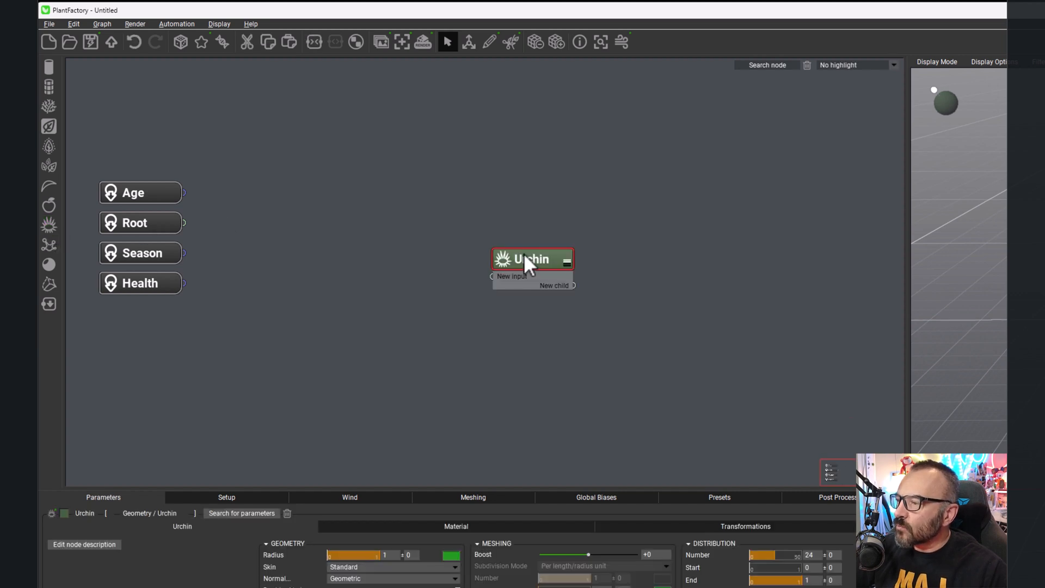
left_click_drag(546, 261, 364, 234)
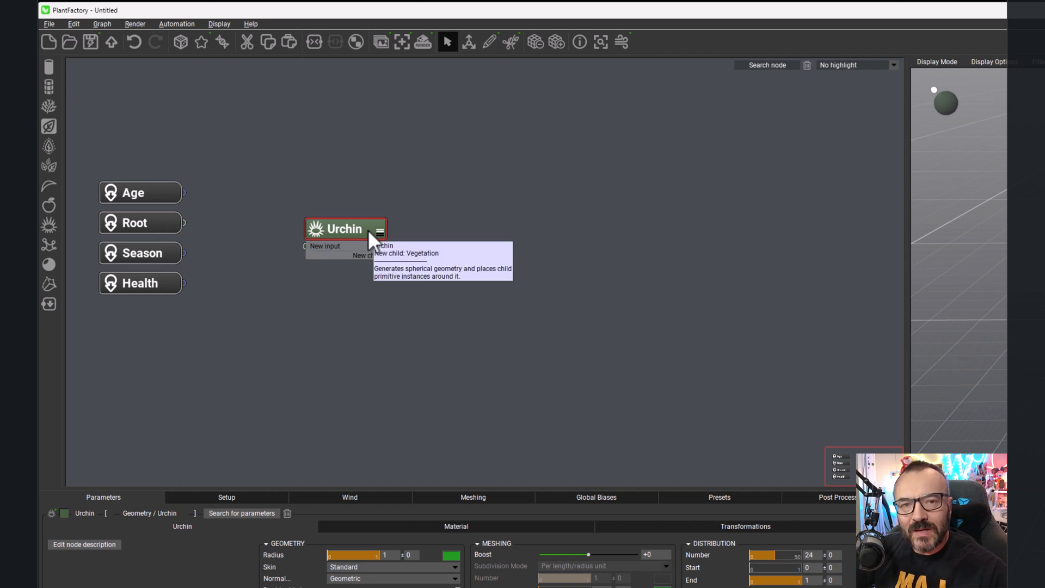
left_click(470, 195)
Step: Add a Ball node below the Urchin node and delete it again
left_click(48, 265)
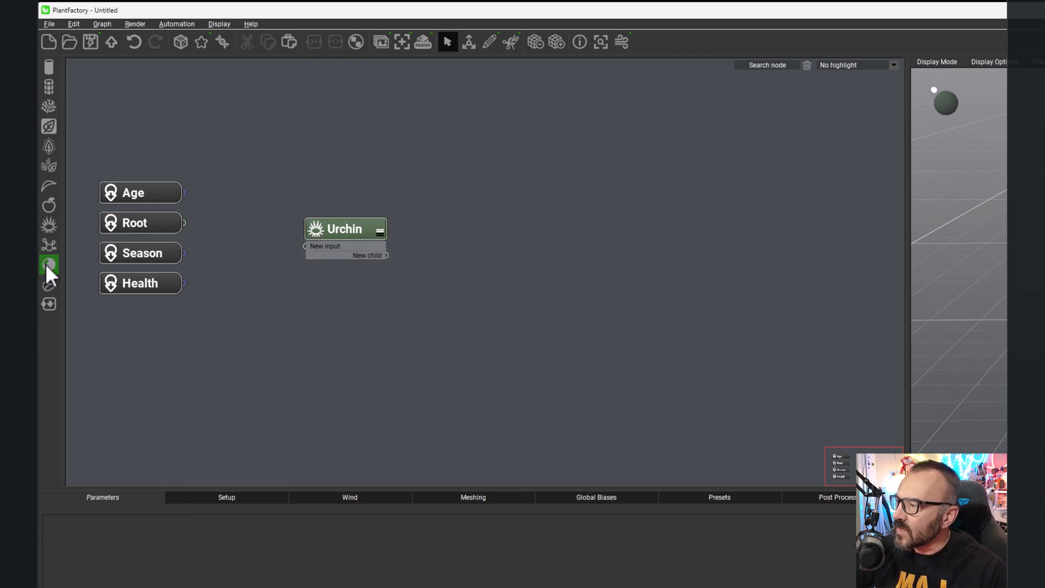
left_click_drag(551, 256, 375, 275)
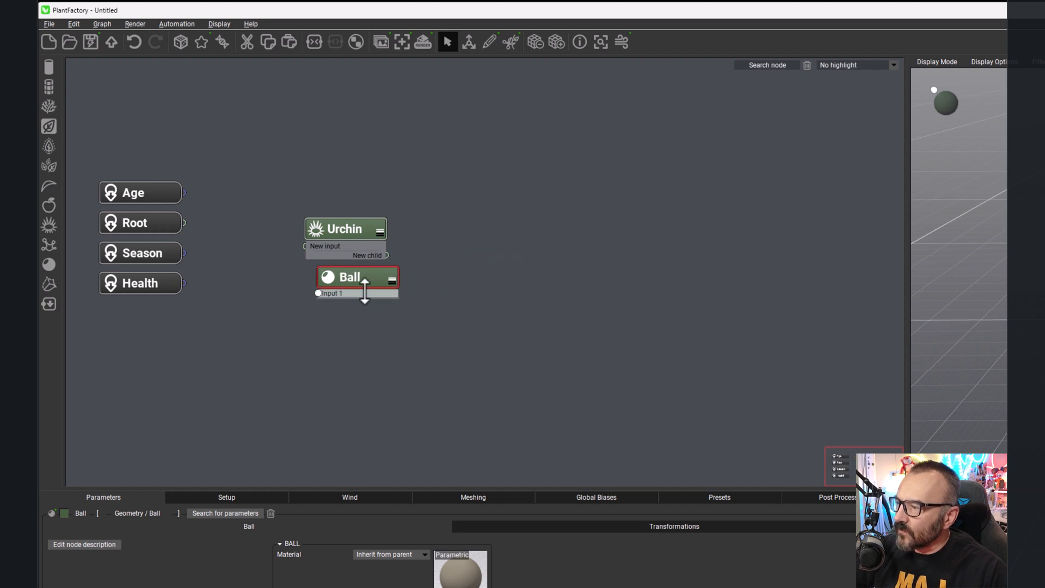
left_click(392, 281)
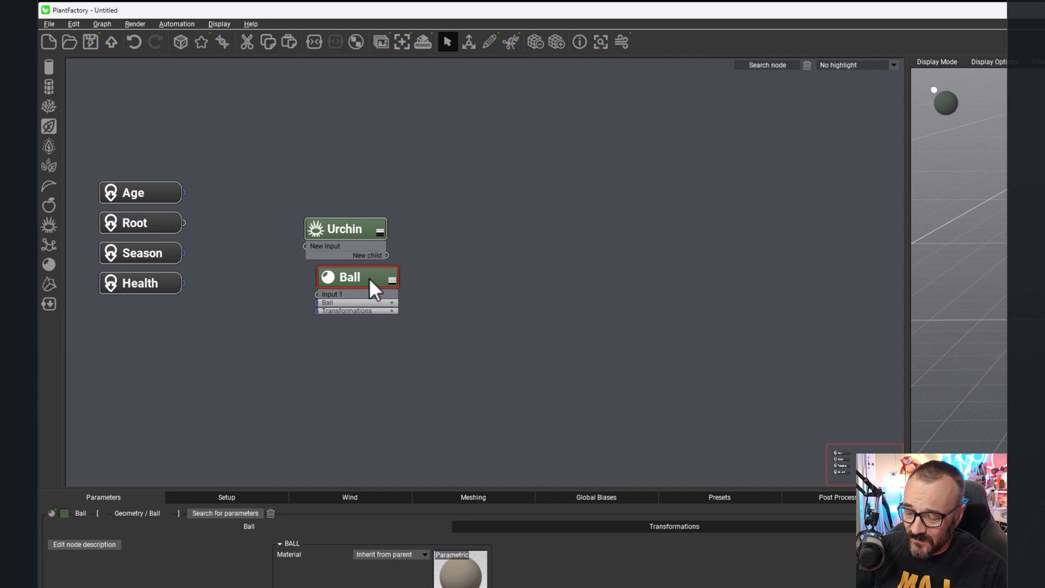
key("Delete")
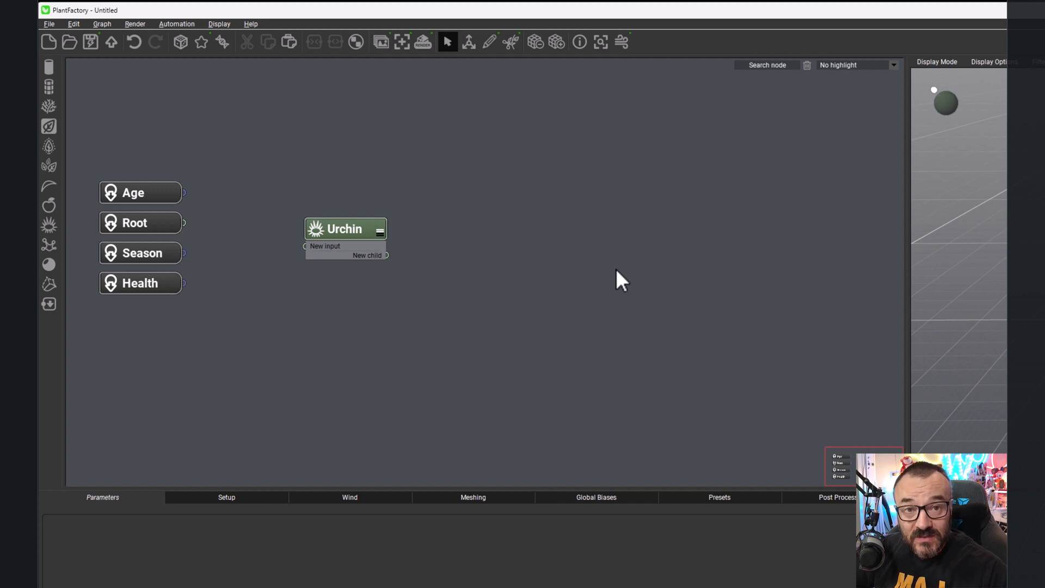
Step: Connect the Root node's output to the Urchin node's input
left_click_drag(371, 225, 376, 207)
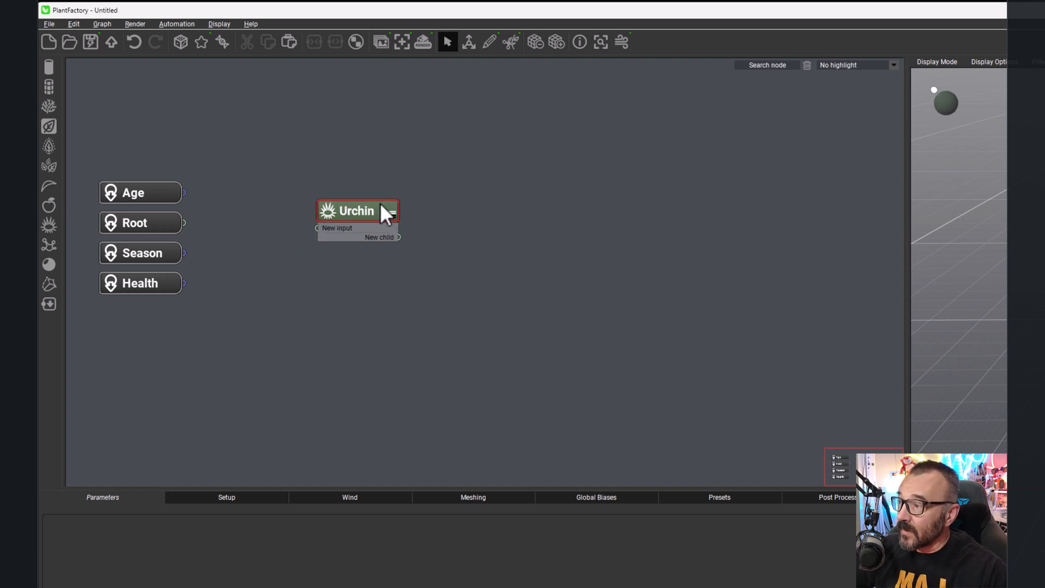
left_click_drag(182, 223, 312, 228)
left_click_drag(366, 197, 359, 197)
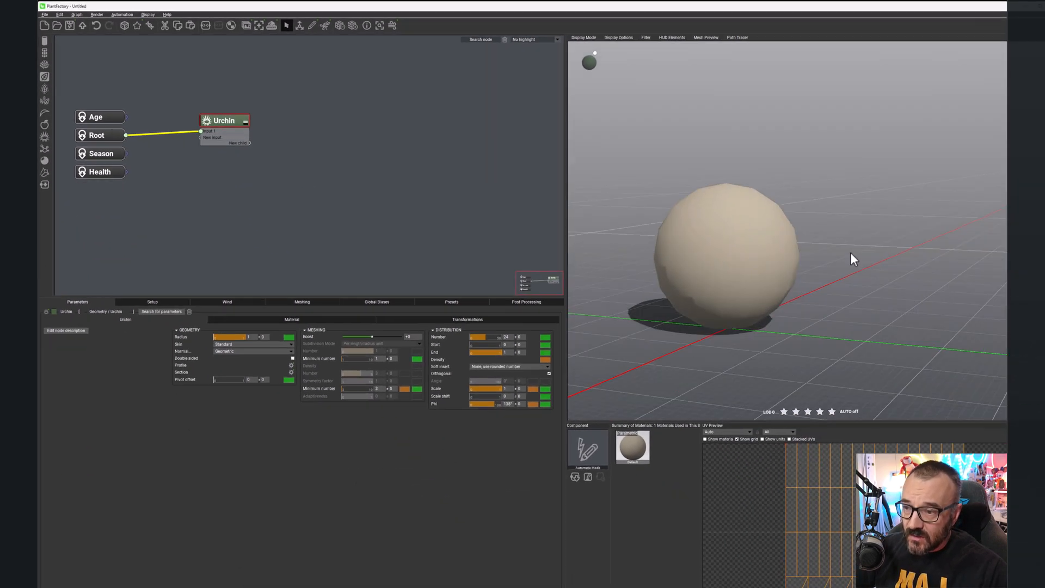
middle_click_drag(851, 253, 750, 240)
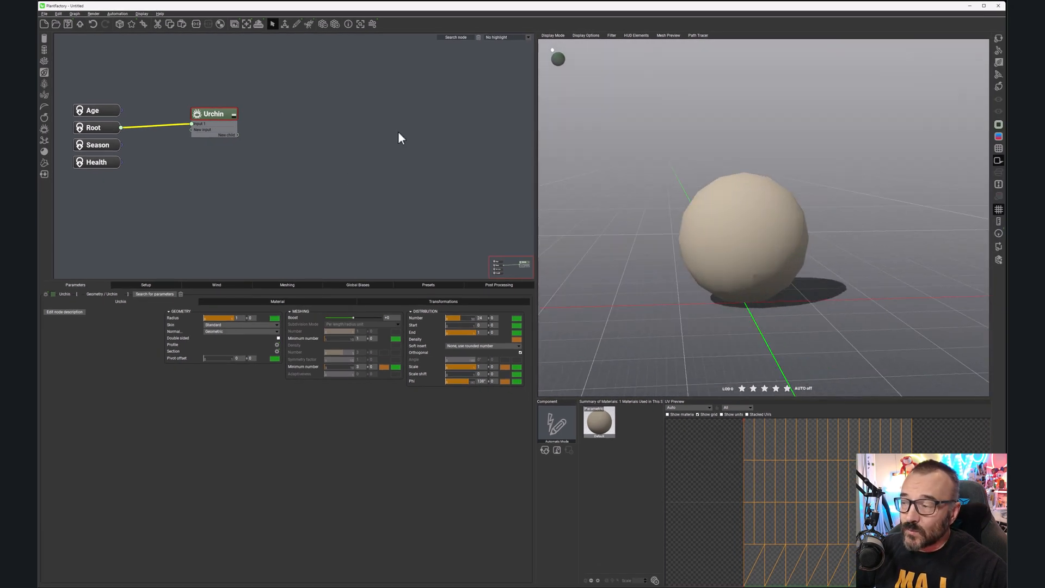
Step: Add a second Urchin node connected as a child of the first Urchin
left_click(44, 129)
left_click_drag(282, 122, 303, 132)
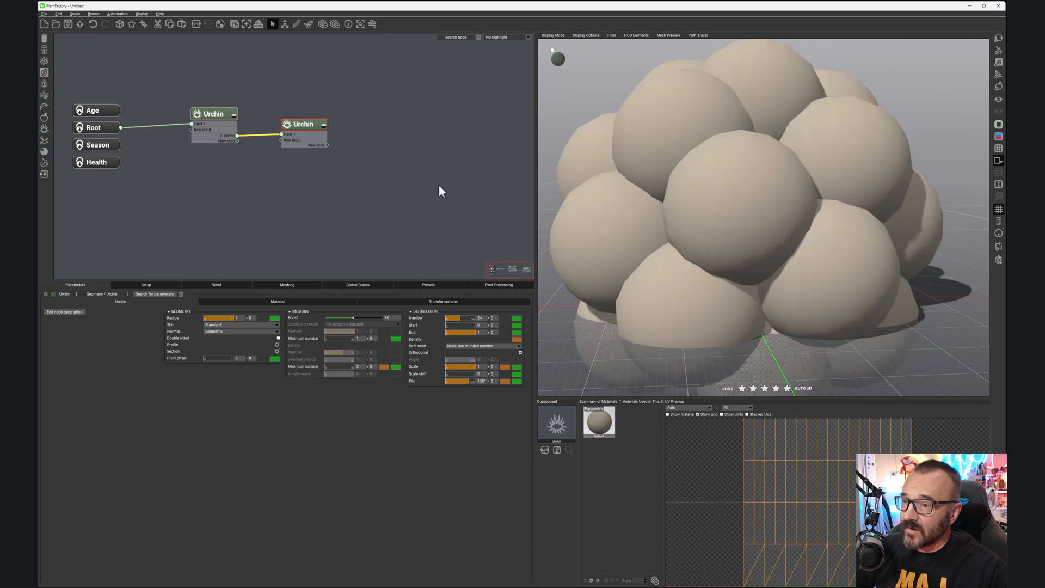
left_click_drag(689, 222, 561, 211)
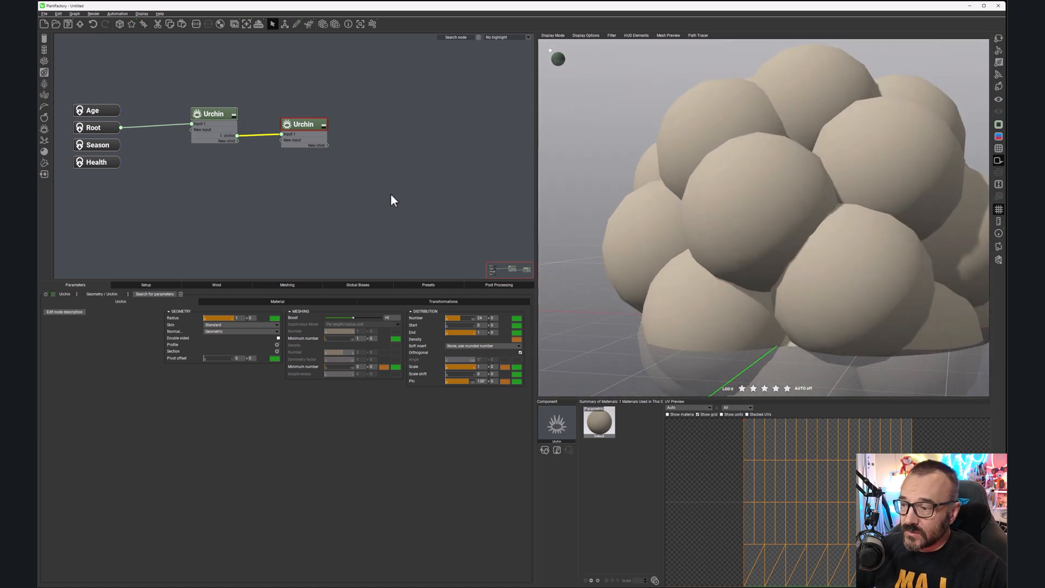
Step: Set the first Urchin node's distribution number to 1
left_click(212, 114)
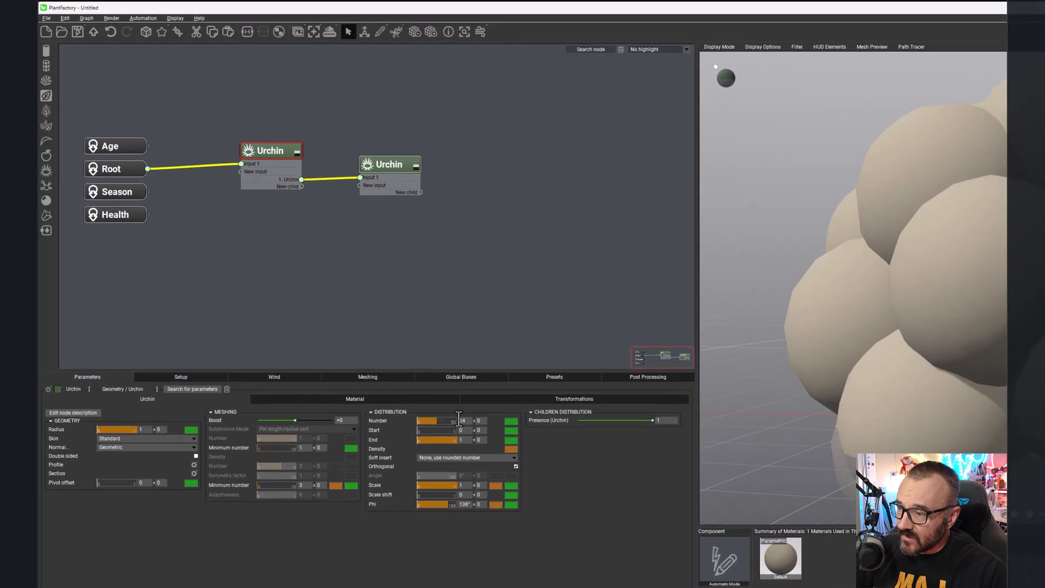
double_click(466, 424)
type("1")
key("Return")
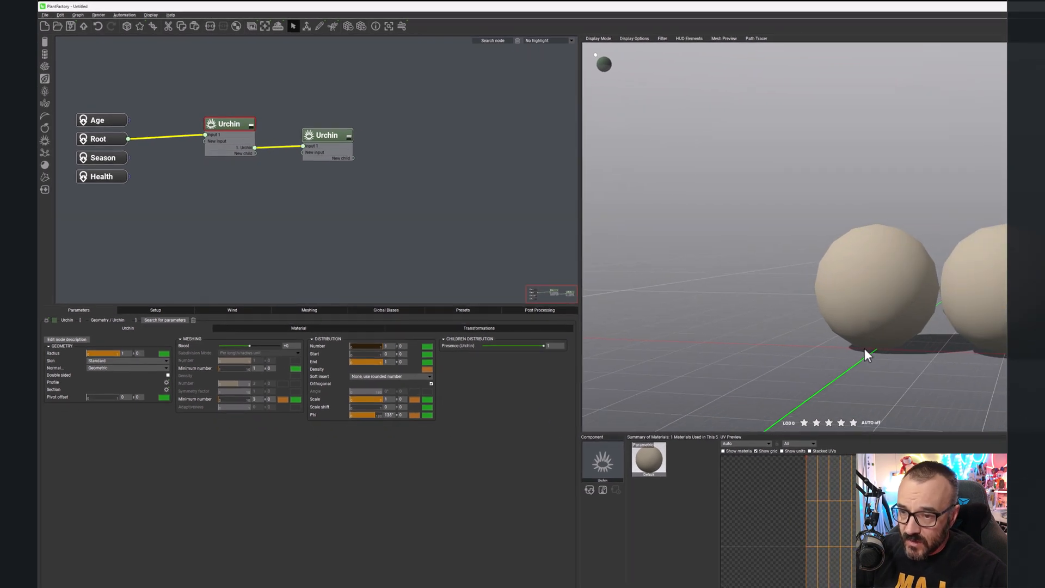
right_click_drag(848, 349, 865, 363)
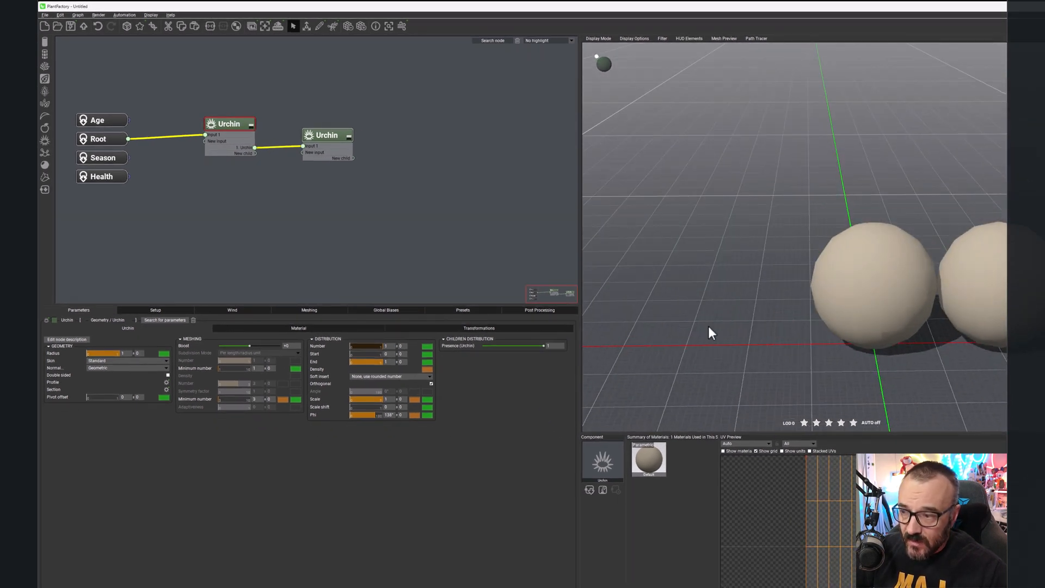
Step: Raise the first Urchin's distribution start to 1 to put the child sphere on top
left_click_drag(352, 354, 389, 356)
right_click_drag(872, 236, 844, 233)
scroll(864, 242, "up", 3)
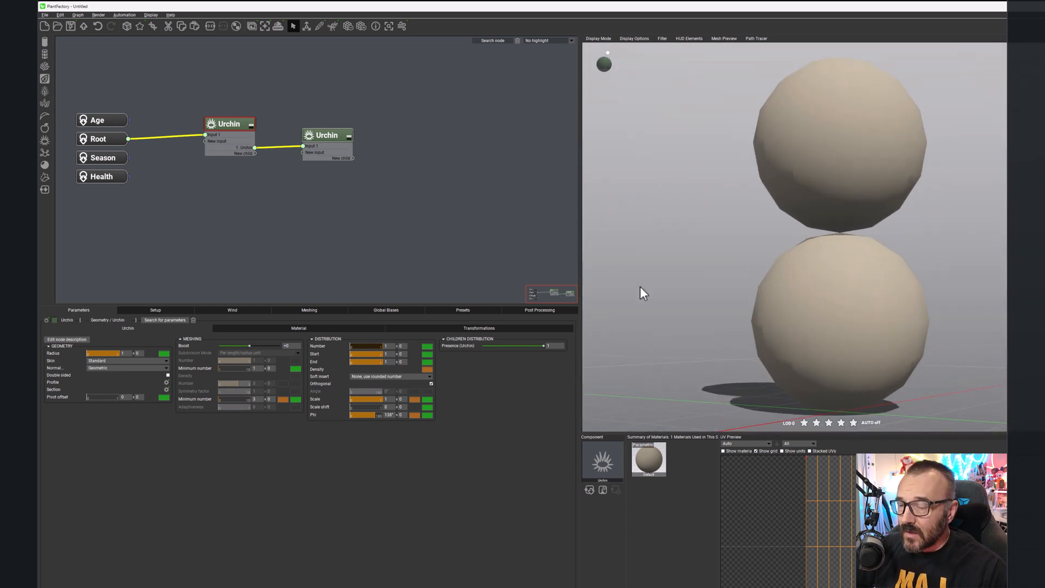
Step: Set the first Urchin's Z offset to 0.1 with a random variation of 0.01
left_click(475, 329)
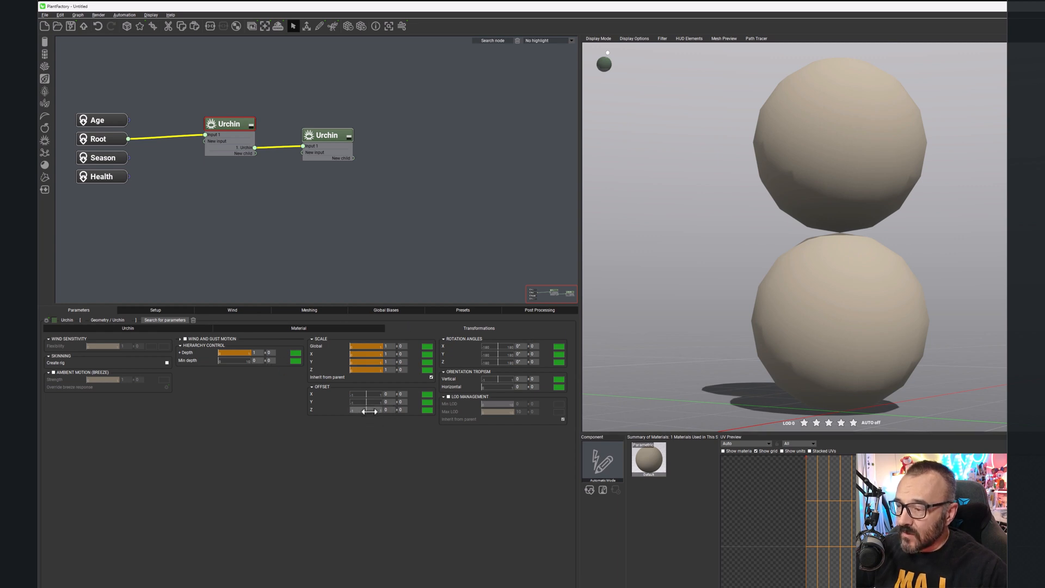
left_click_drag(369, 411, 368, 412)
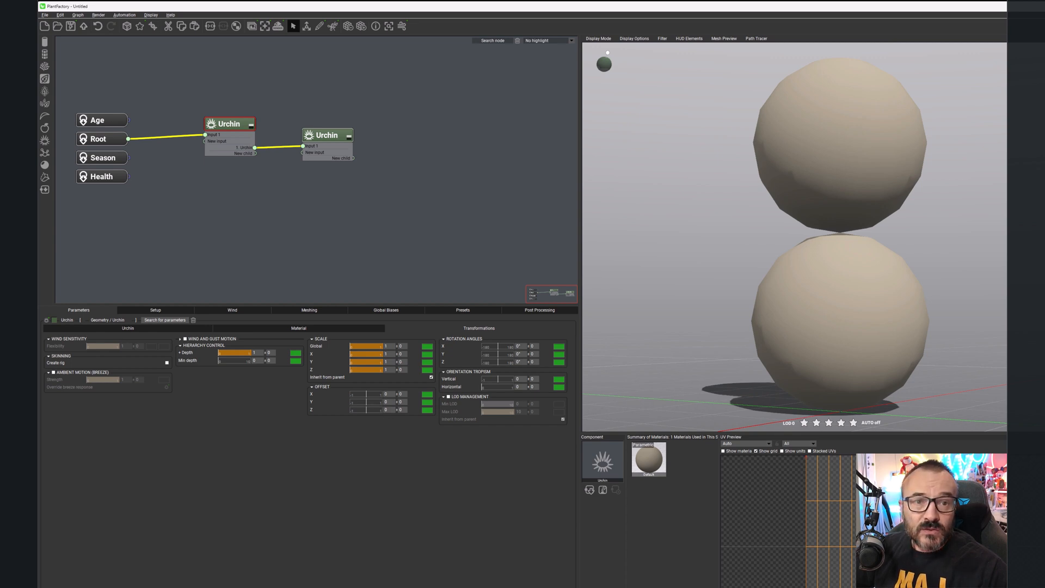
left_click(390, 409)
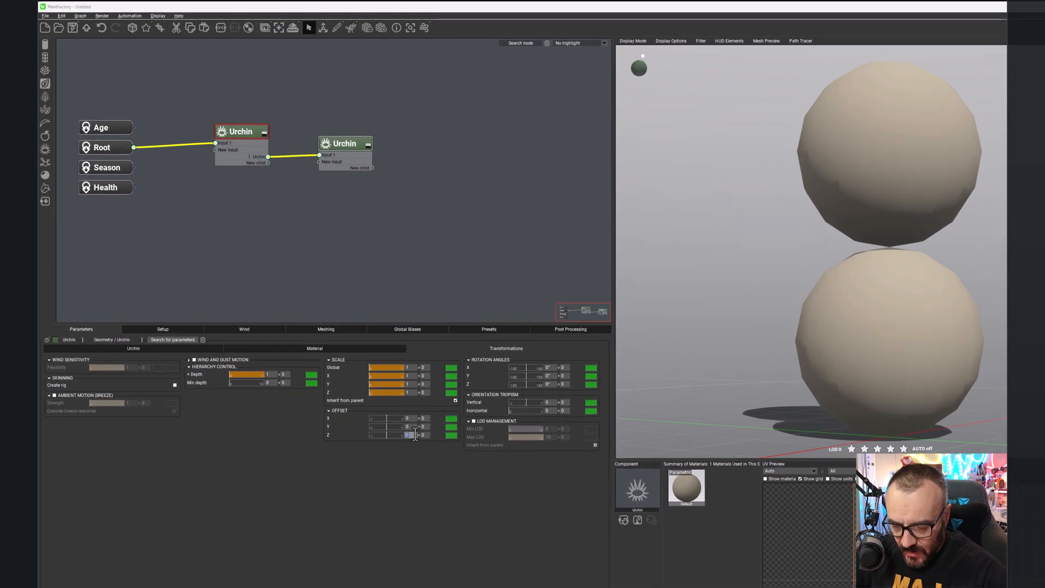
type("0.1")
key("Return")
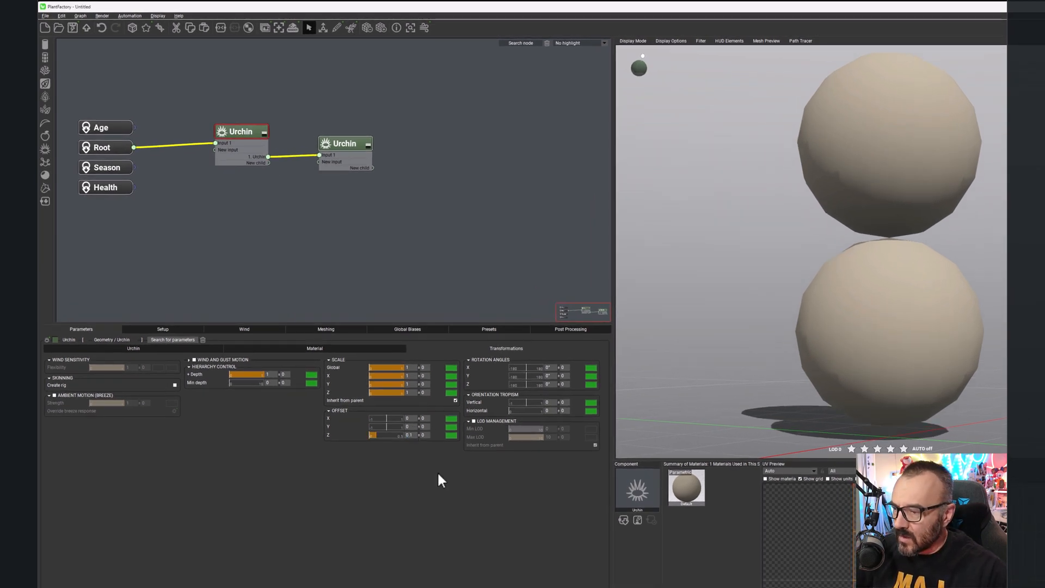
left_click(425, 435)
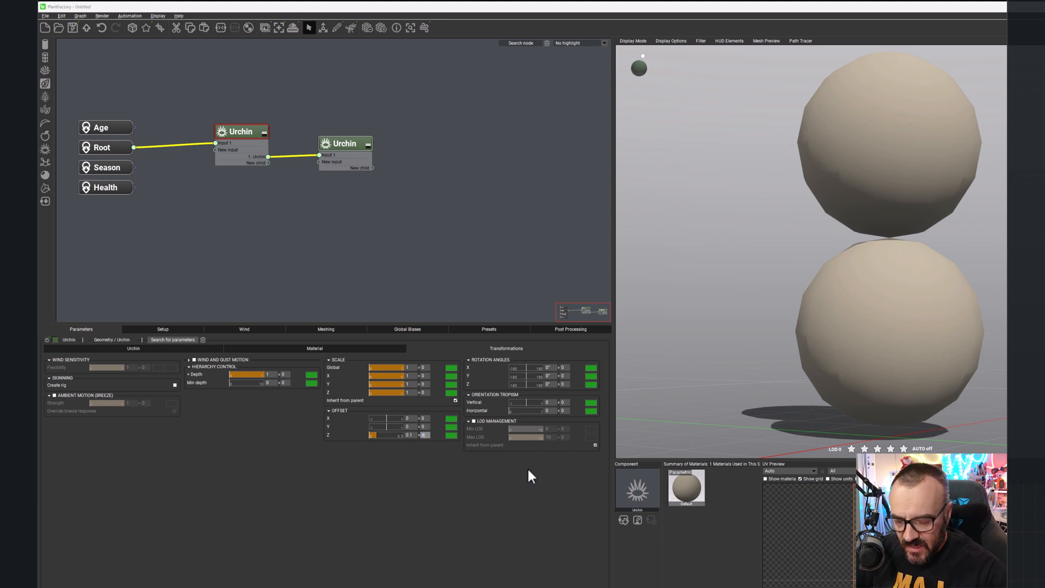
type("0.05")
key("Return")
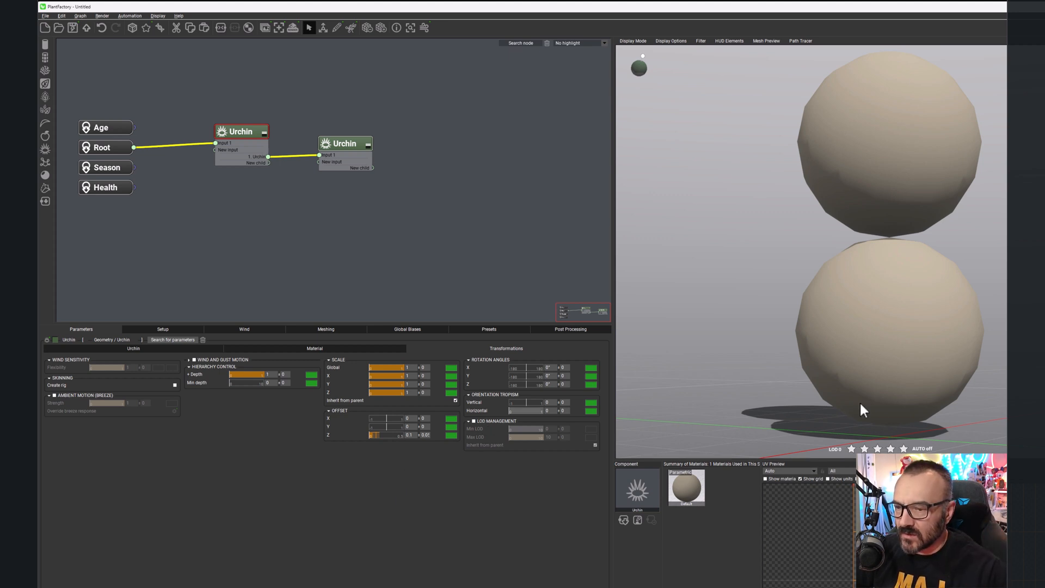
scroll(859, 397, "down", 2)
mouse_move(841, 406)
right_mouse_down()
mouse_move(923, 418)
mouse_move(925, 406)
mouse_move(835, 401)
right_mouse_up()
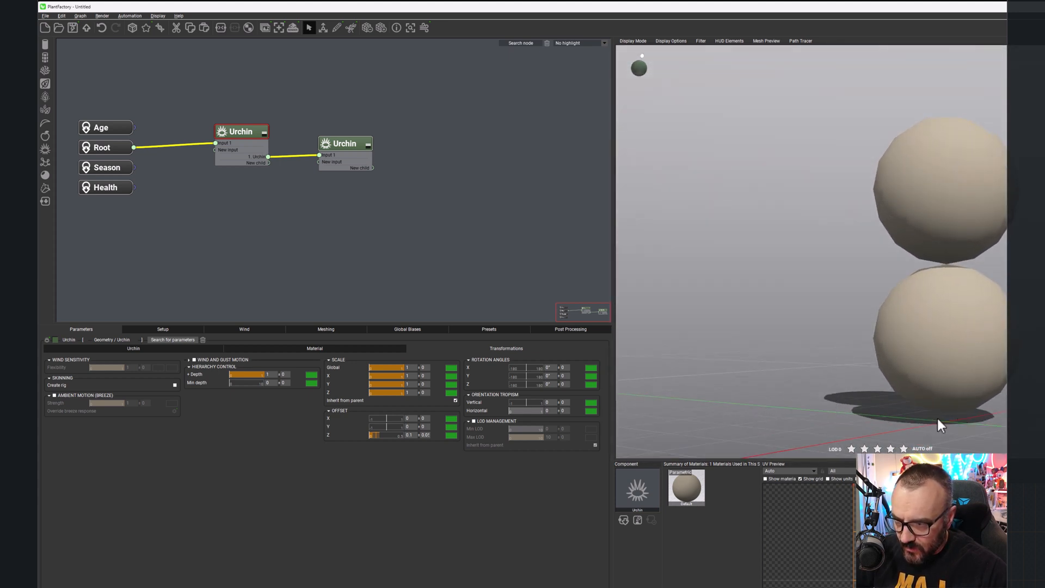
Step: Change the first Urchin's Z offset to -0.2 and check how the lower sphere sits on the ground
left_click_drag(416, 436, 369, 433)
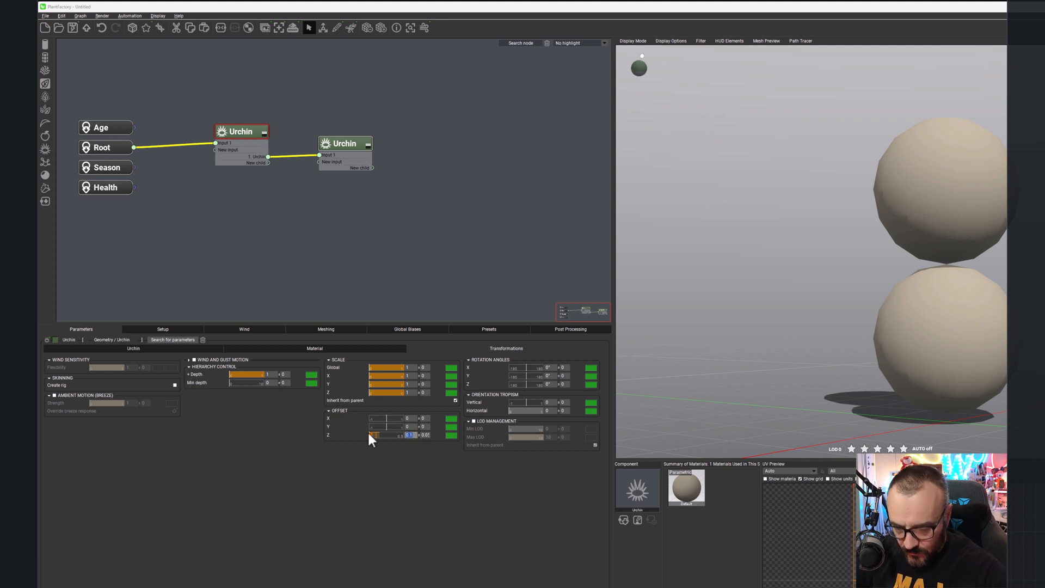
type("-")
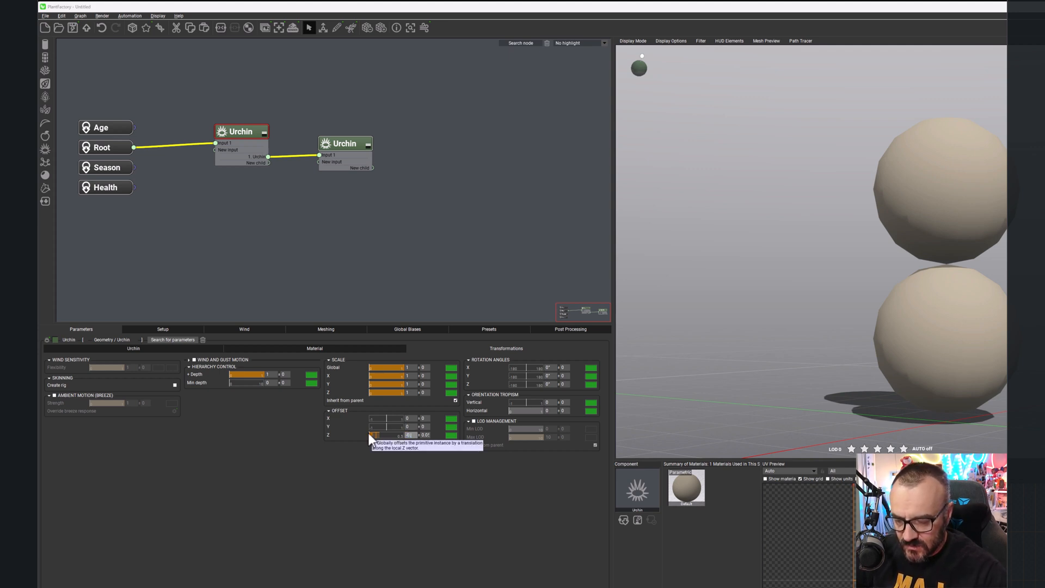
type("0.2")
key("Return")
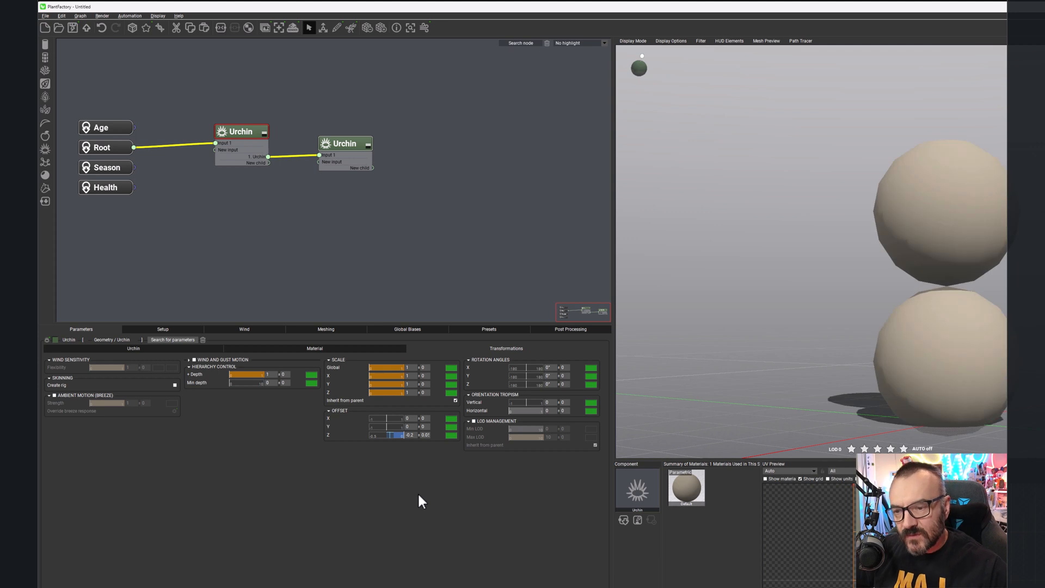
mouse_move(662, 427)
right_mouse_down()
mouse_move(731, 431)
mouse_move(702, 425)
mouse_move(700, 439)
mouse_move(686, 434)
mouse_move(874, 415)
right_mouse_up()
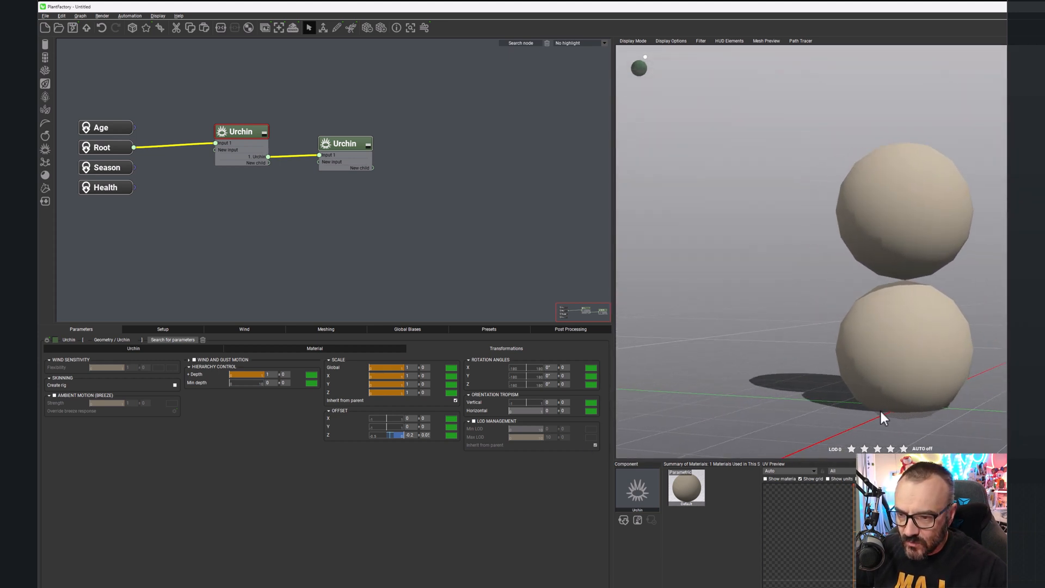
scroll(974, 399, "up", 3)
right_click_drag(960, 428, 932, 434)
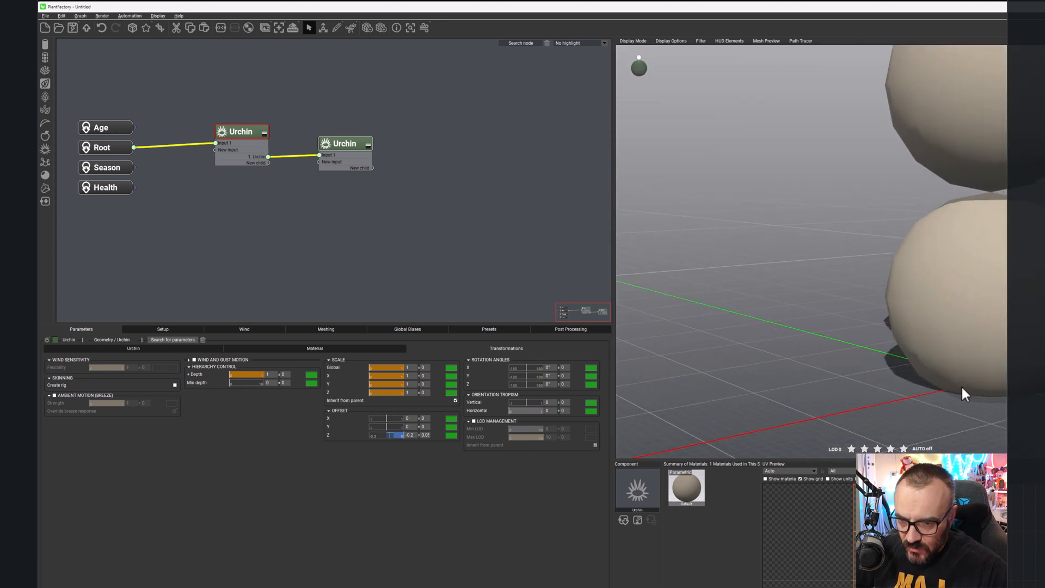
scroll(986, 397, "down", 3)
right_click_drag(933, 384, 868, 392)
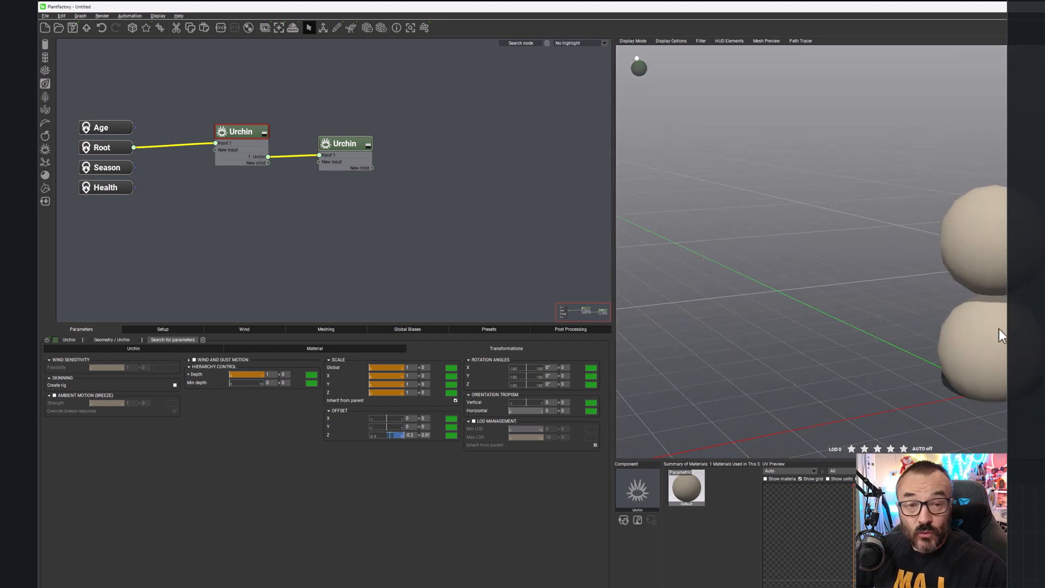
Step: Set the second Urchin's Z offset to -0.2 with a random variation of 0.01
left_click(357, 143)
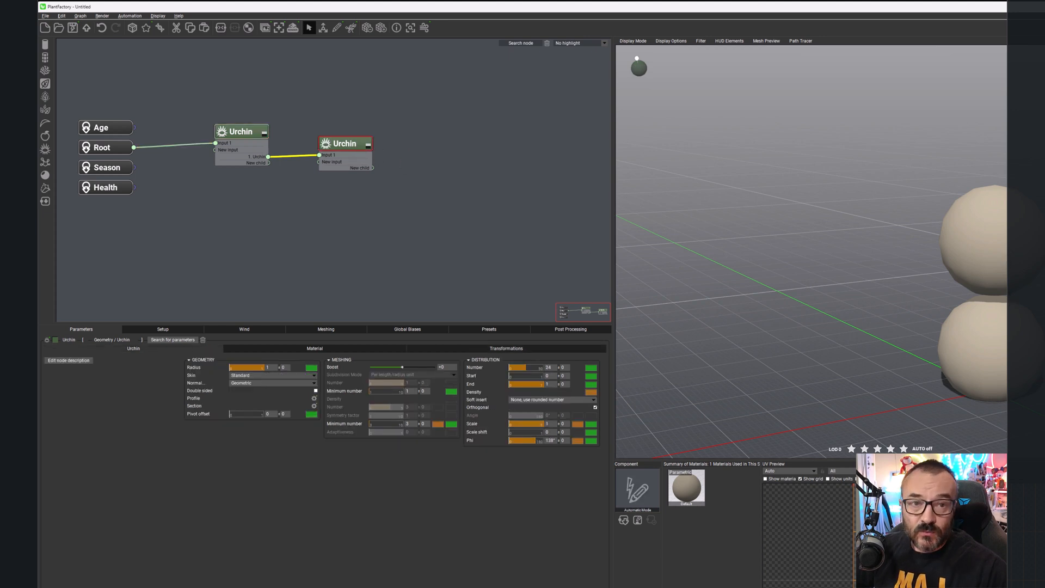
left_click(522, 348)
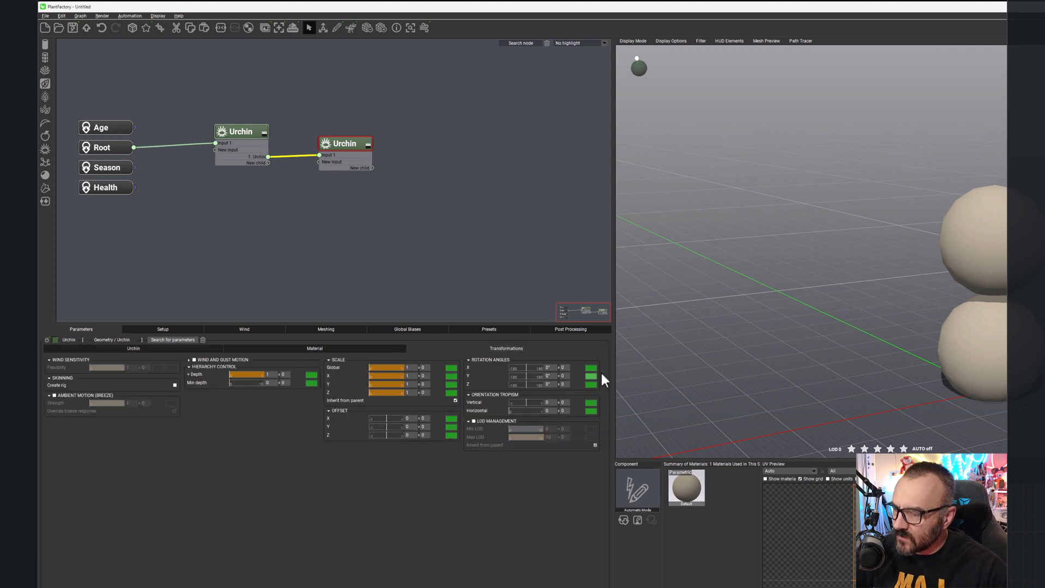
left_click(408, 436)
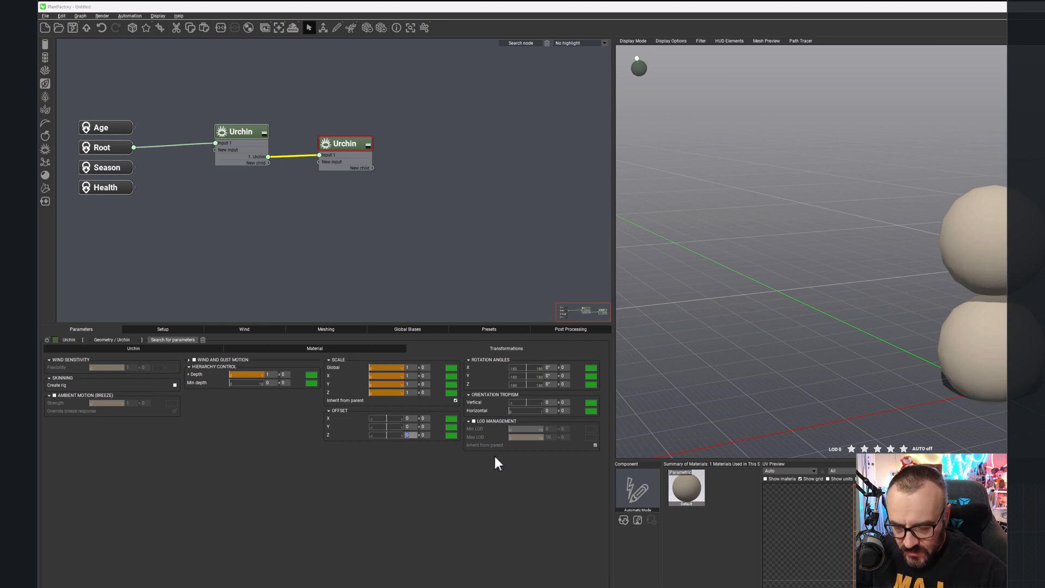
type("-0.2")
key("Return")
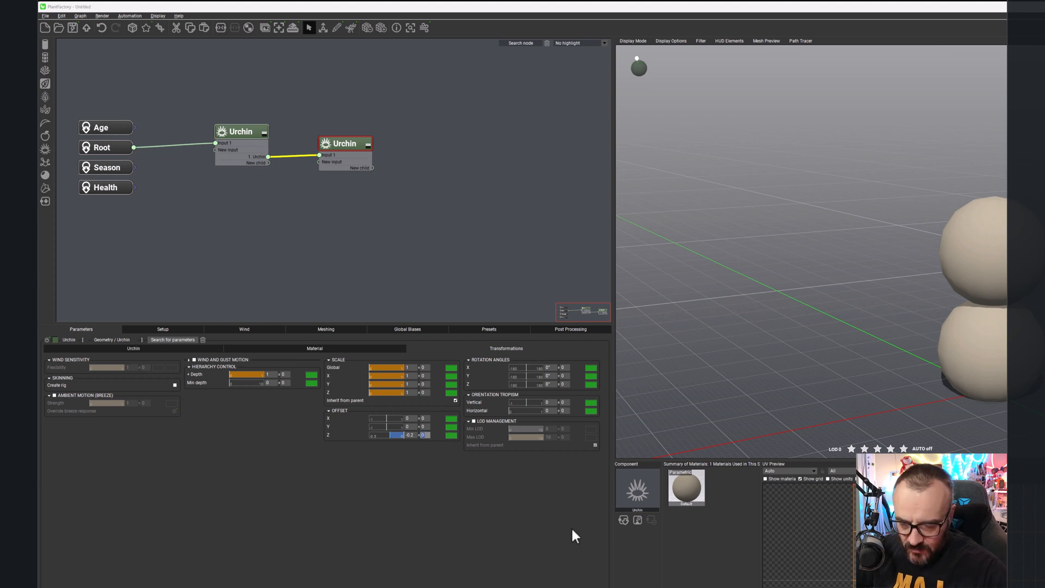
key("Return")
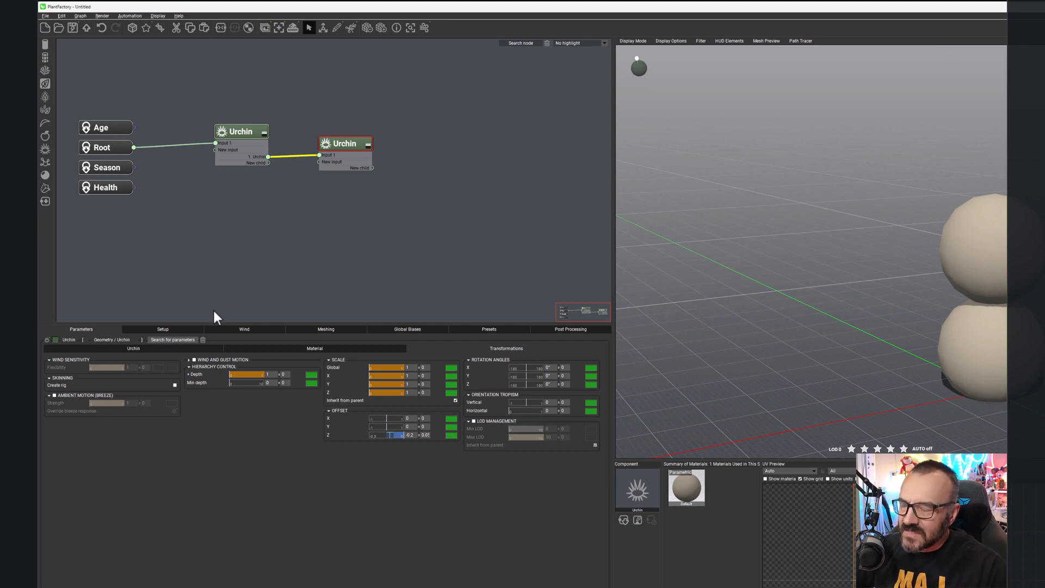
Step: Shape the second Urchin's radius with a function-of-parent curve, lowering its end keypoint to about 0.49
left_click(104, 348)
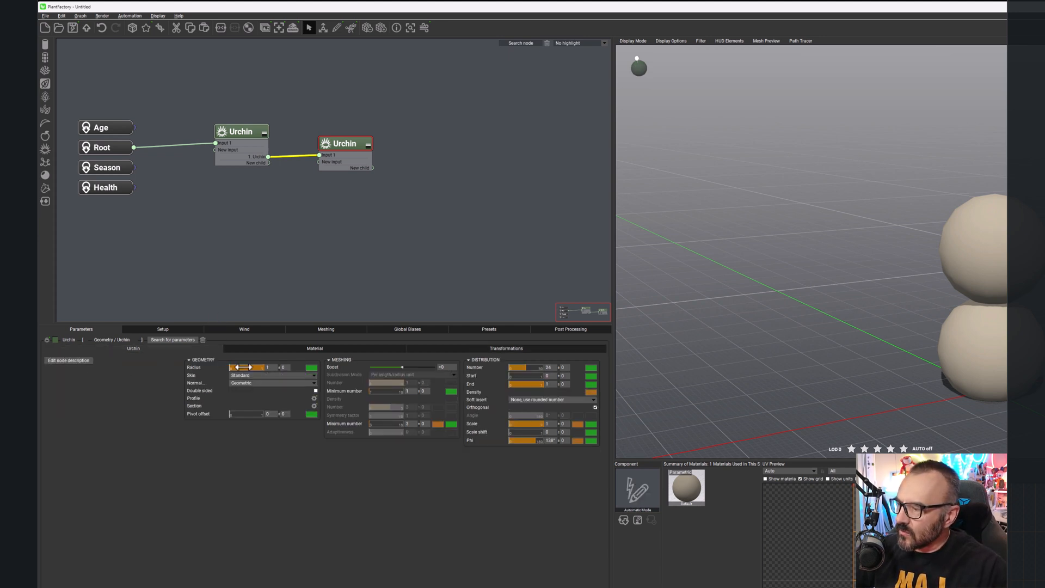
left_click(269, 368)
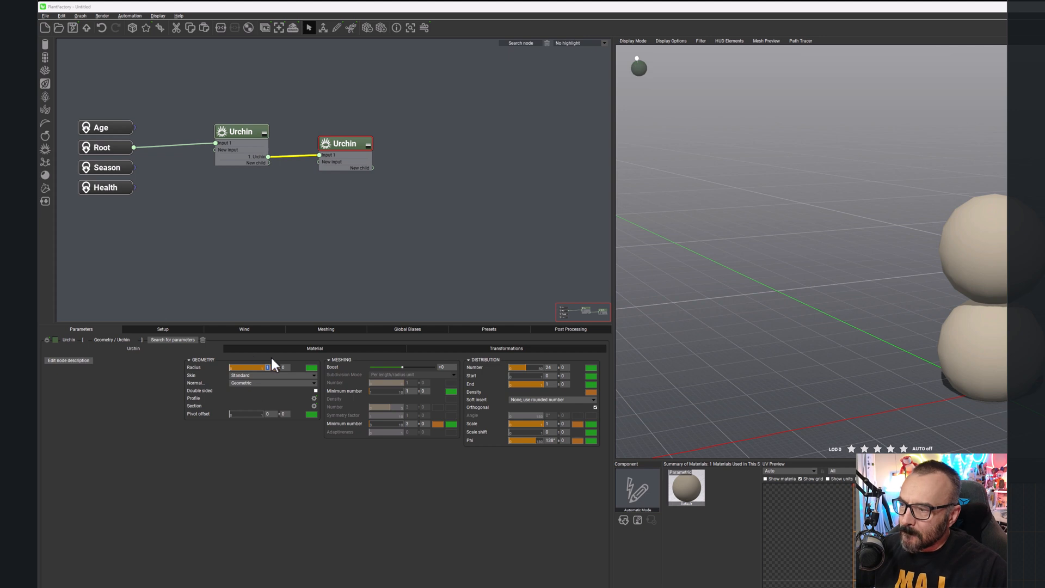
left_click(312, 368)
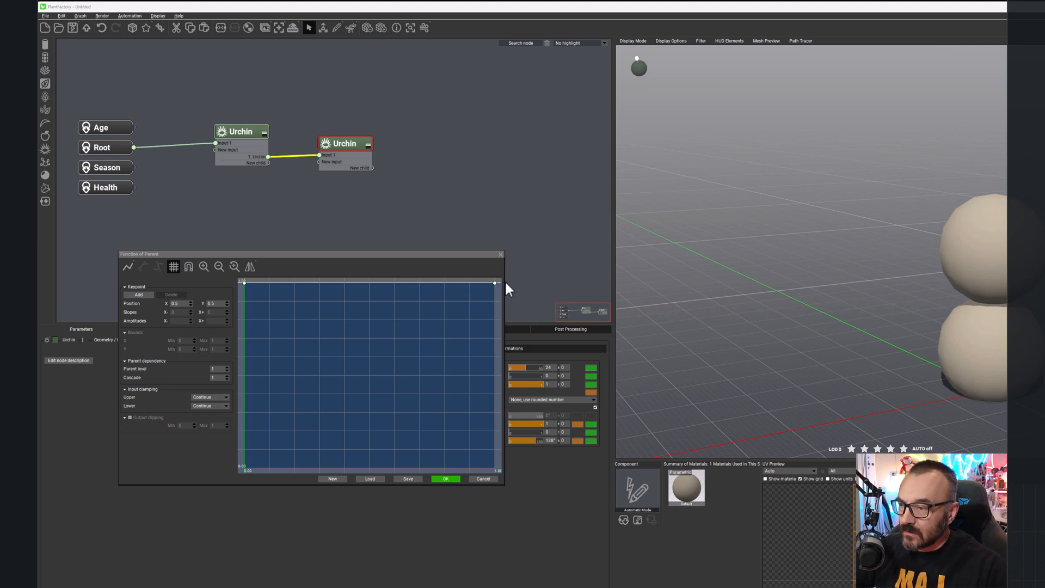
left_click_drag(495, 282, 506, 412)
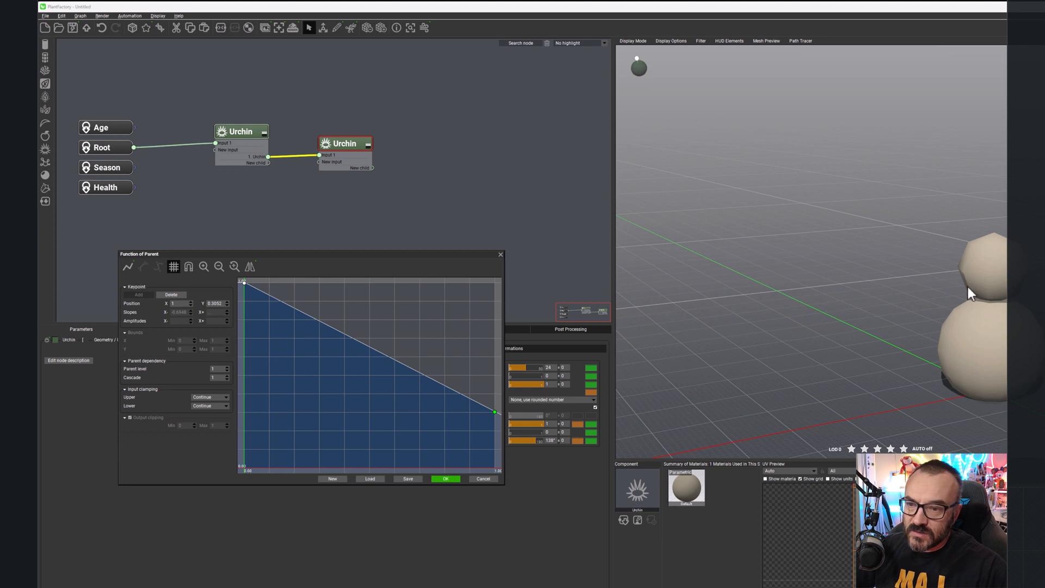
left_click(495, 406)
left_click(495, 412)
left_click_drag(494, 414, 495, 376)
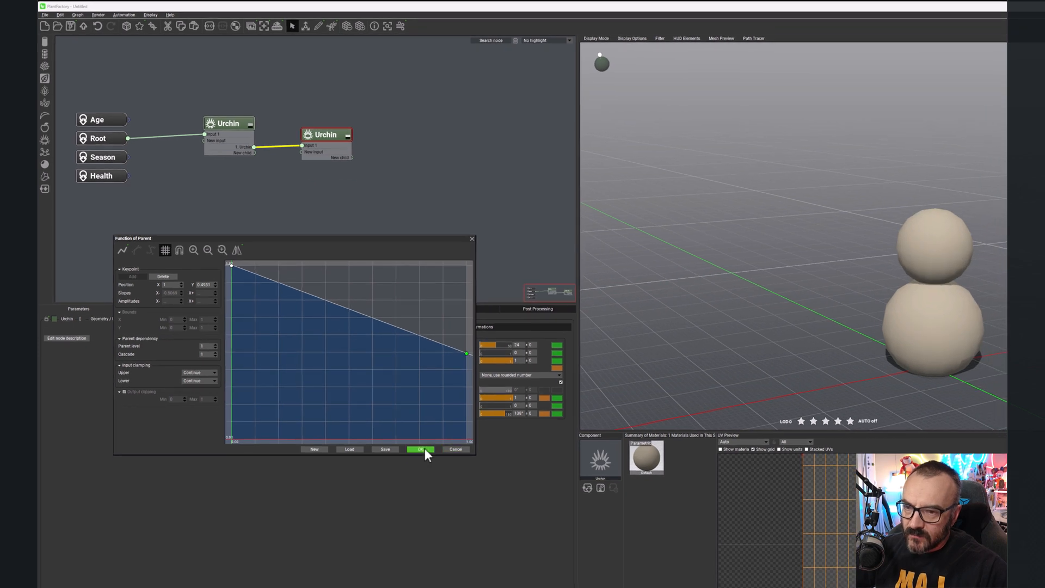
left_click(421, 450)
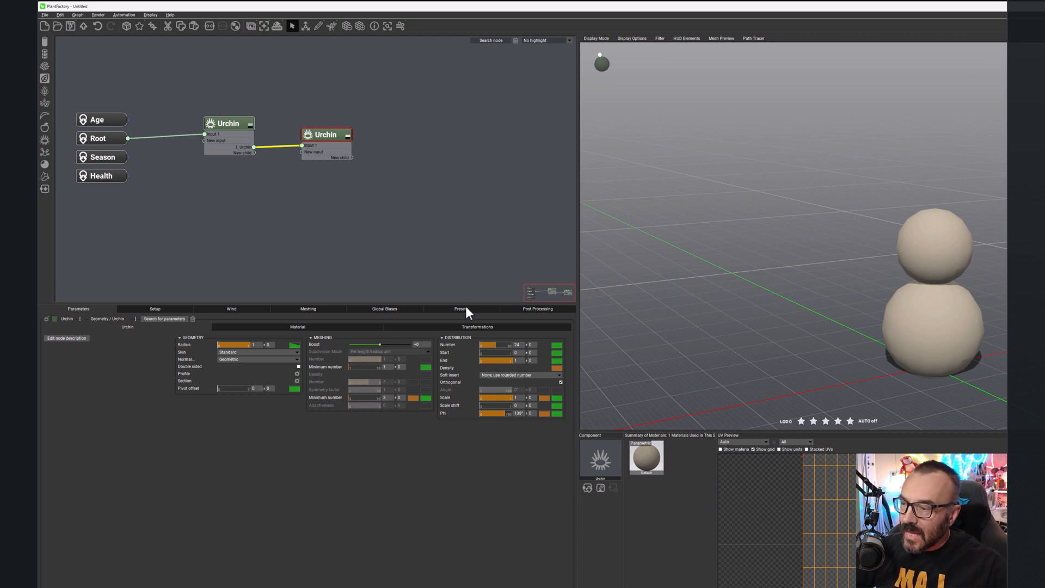
Step: Set the second Urchin's Z offset to -0.5 with a random variation of 0
left_click(459, 327)
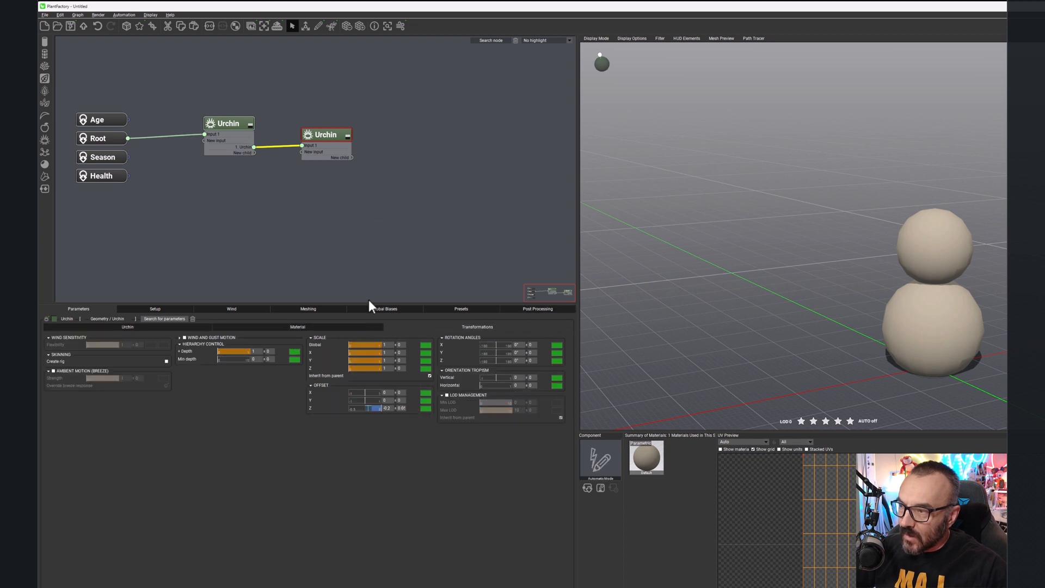
type("-0.5")
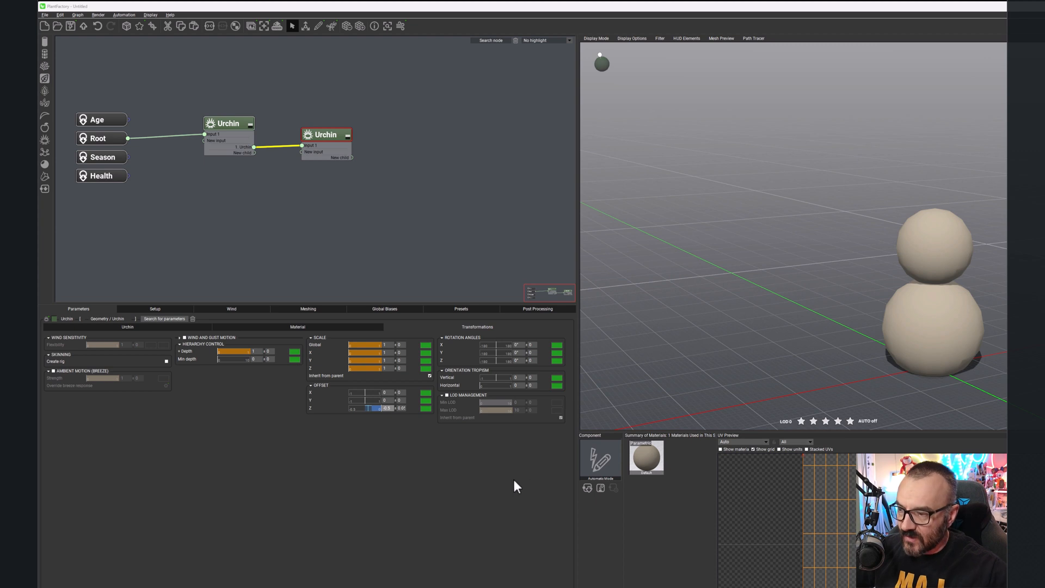
key("Return")
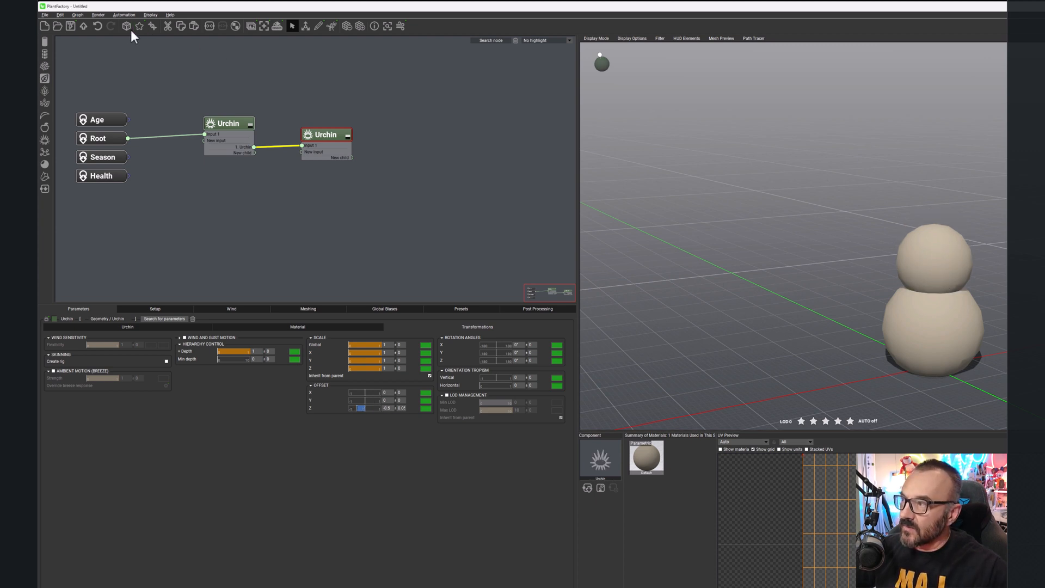
left_click_drag(398, 410, 412, 412)
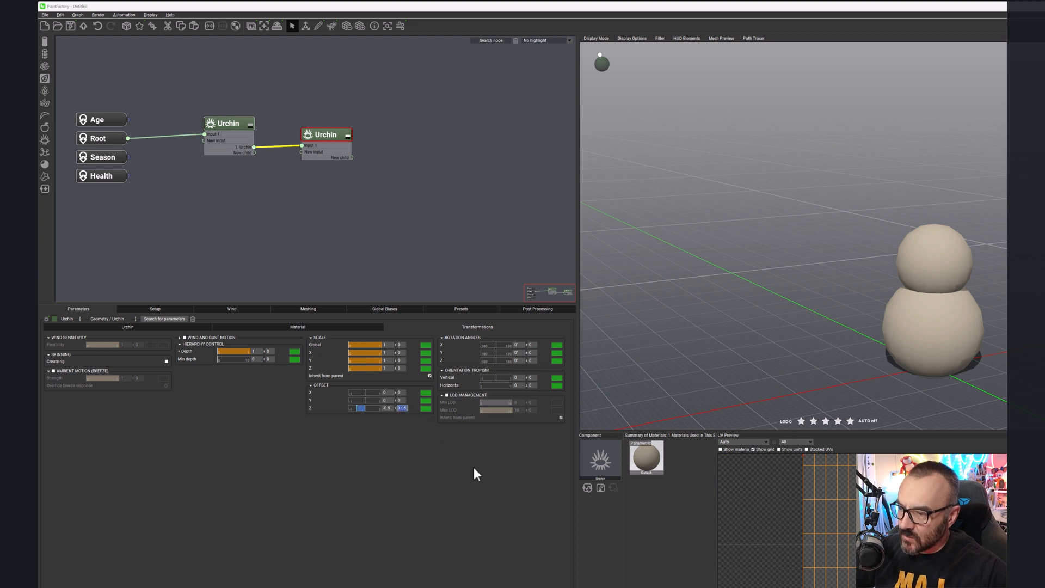
type("0")
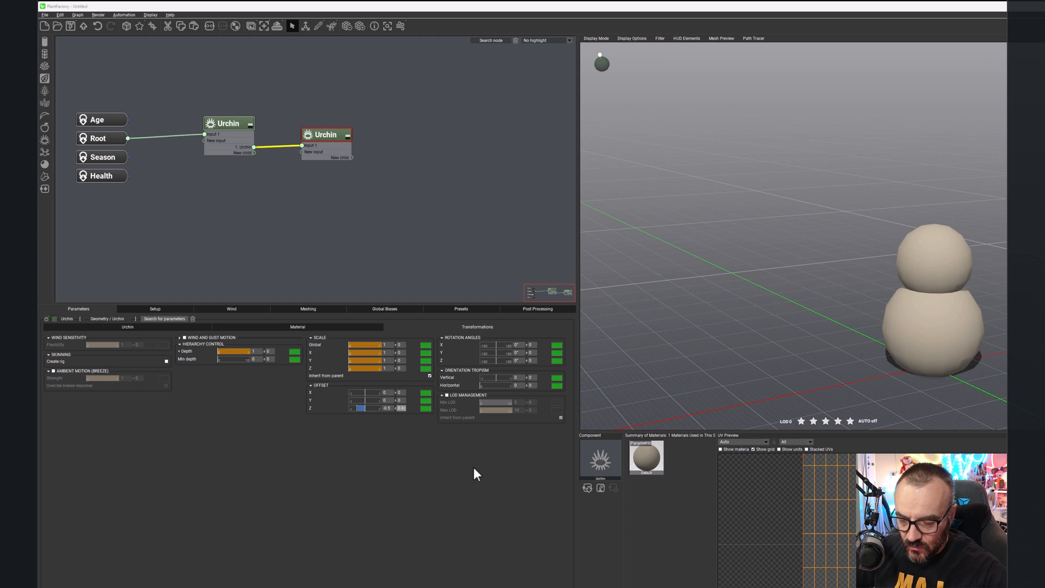
type(".2")
key("Return")
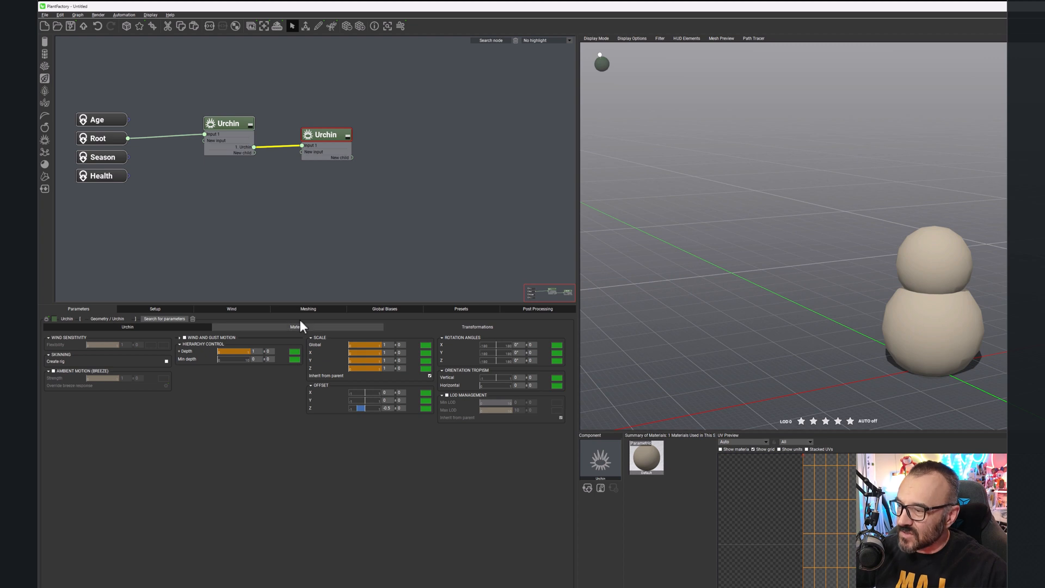
Step: Give the second Urchin's radius a random variation of 0.1
left_click(136, 329)
left_click(272, 345)
type("0.1")
key("Return")
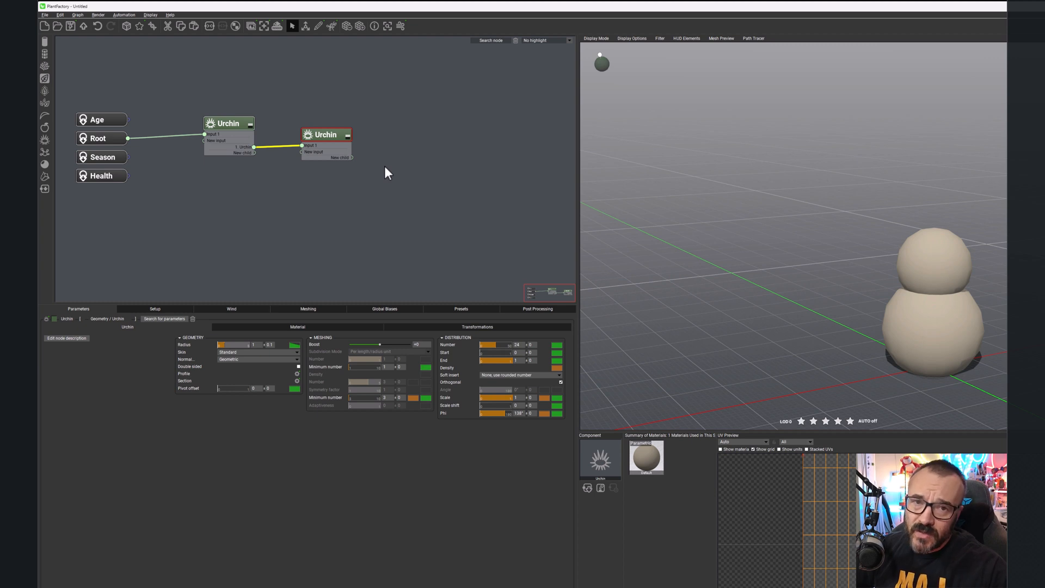
Step: Add a third Urchin as child of the second one and set the second Urchin's distribution number and start to 1
left_click(48, 144)
left_click_drag(408, 137, 428, 150)
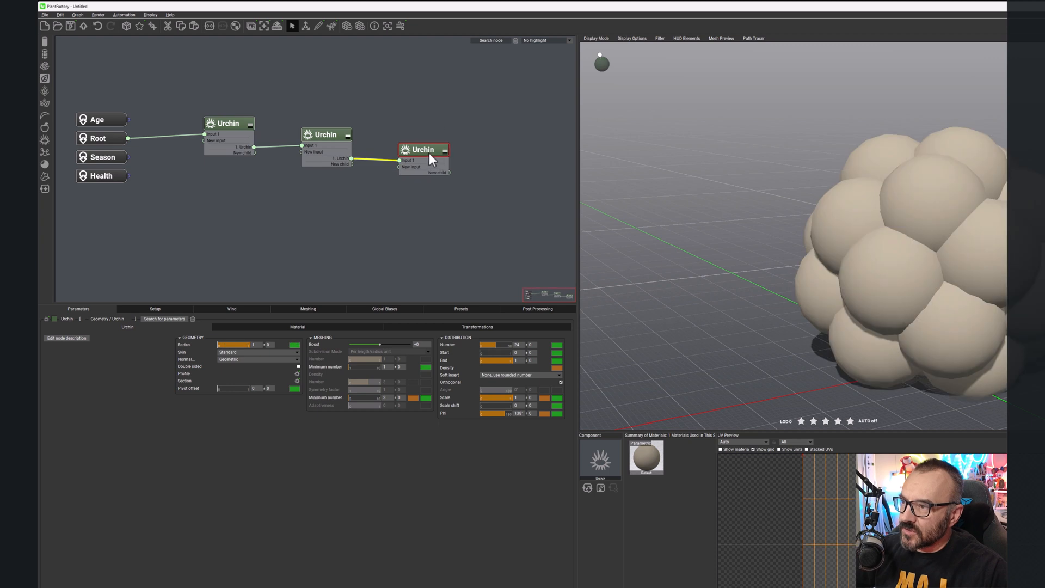
left_click(331, 135)
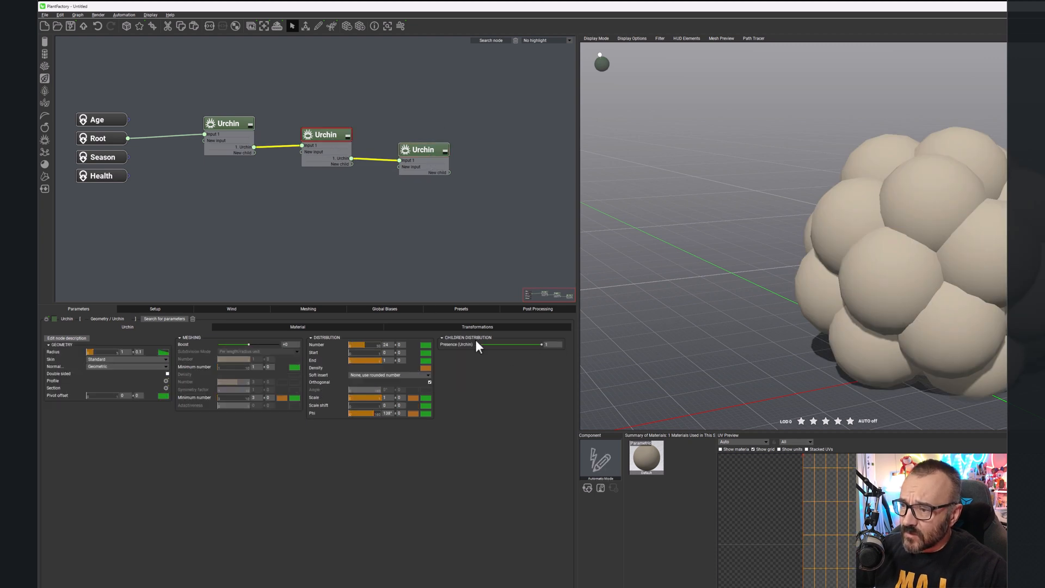
double_click(386, 345)
type("1")
key("Return")
left_click_drag(353, 355, 382, 354)
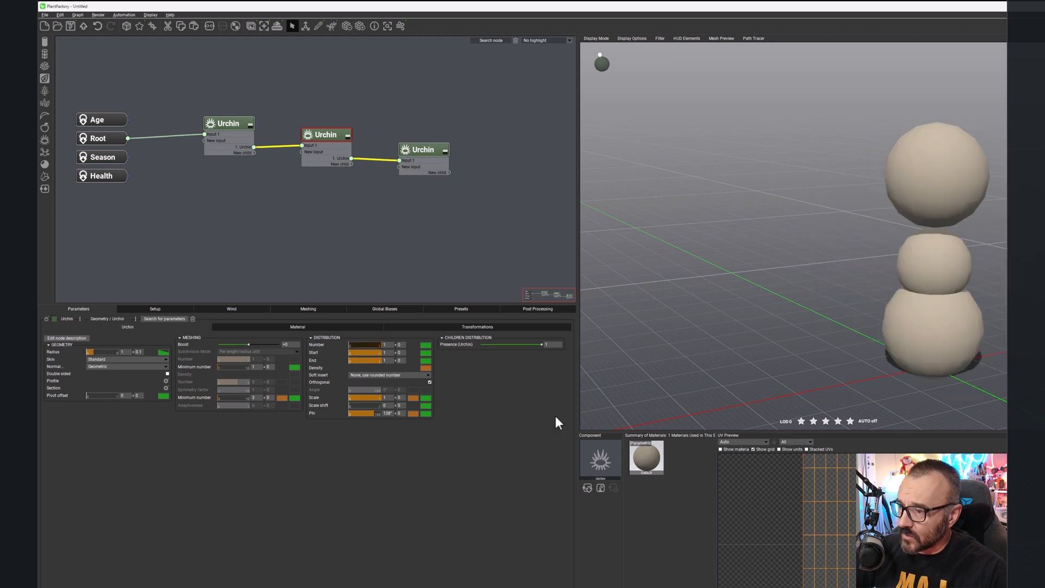
Step: Set the third Urchin's Z offset to -0.3 with a random variation of 0.1
left_click(491, 326)
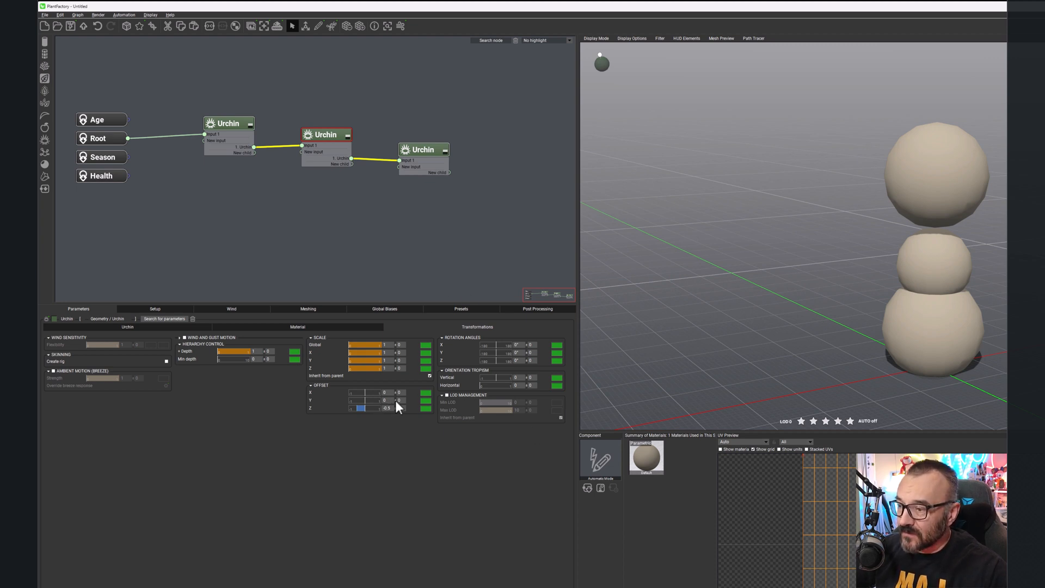
left_click(434, 149)
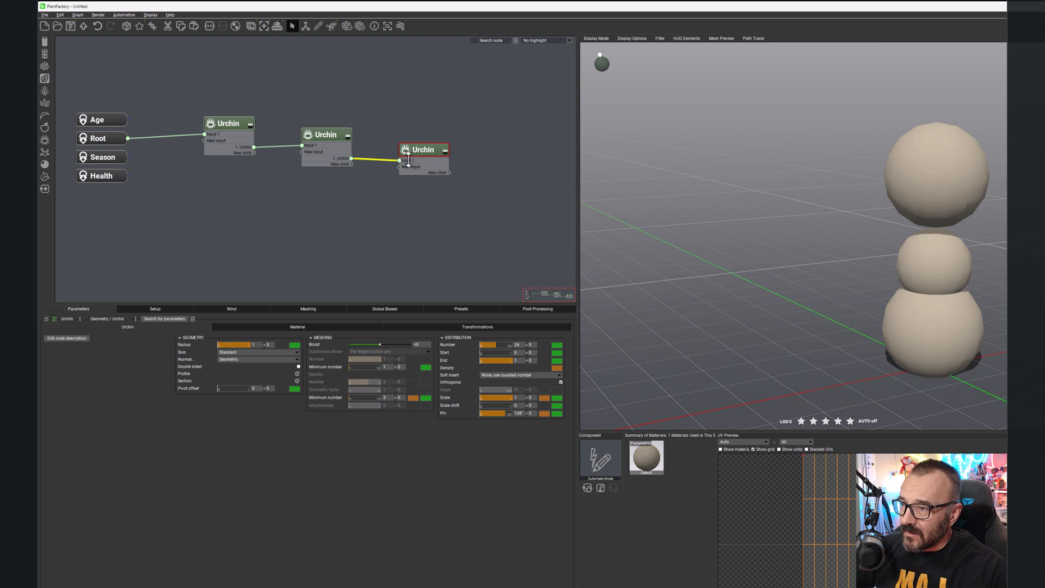
left_click(483, 327)
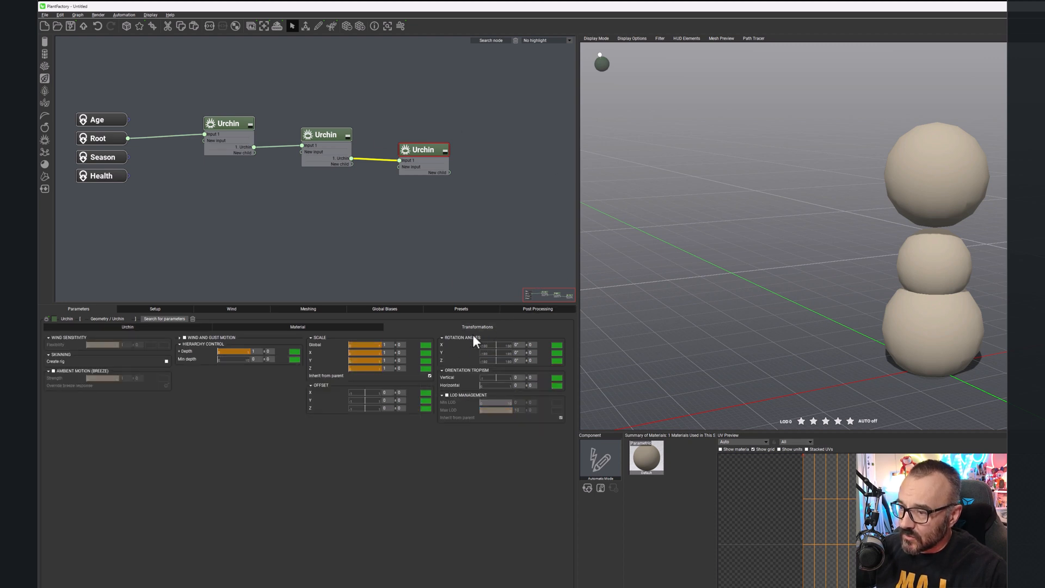
left_click(388, 408)
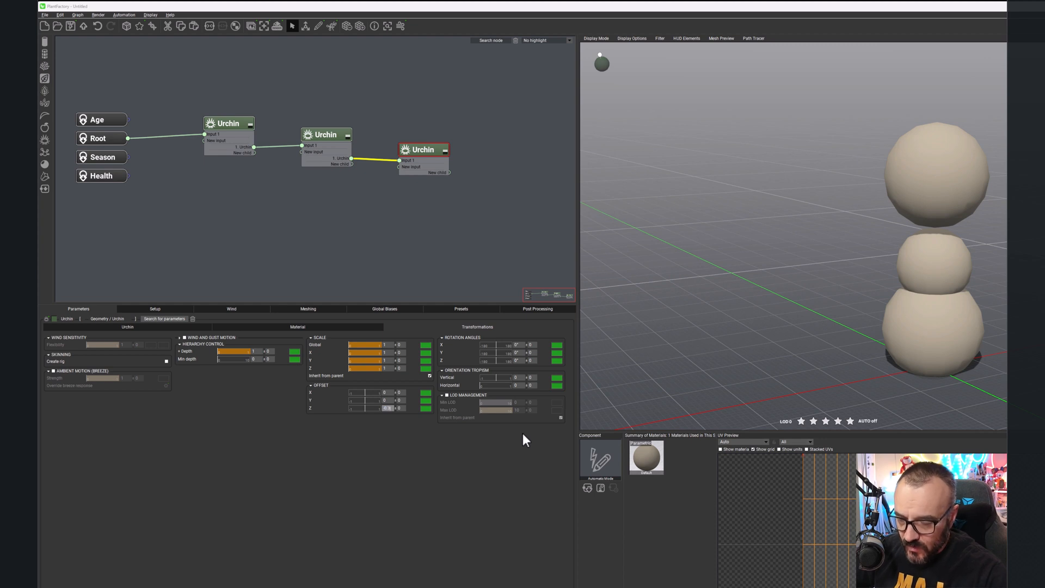
left_click(398, 408)
type("0.1")
left_click(394, 472)
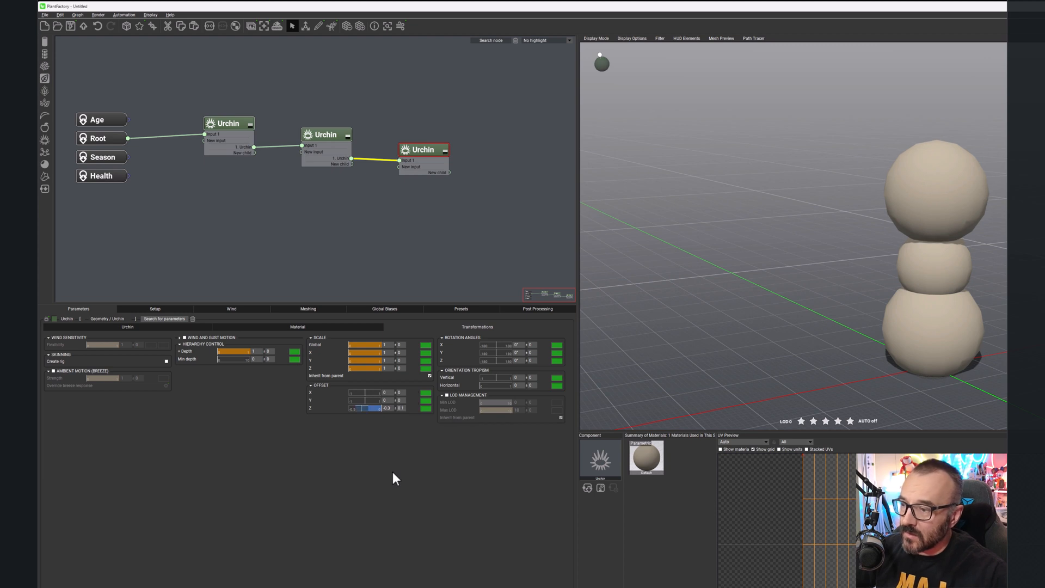
Step: Lower the end keypoint of the third Urchin's radius curve to about 0.18 and give the radius a random variation of 0.1
left_click(139, 326)
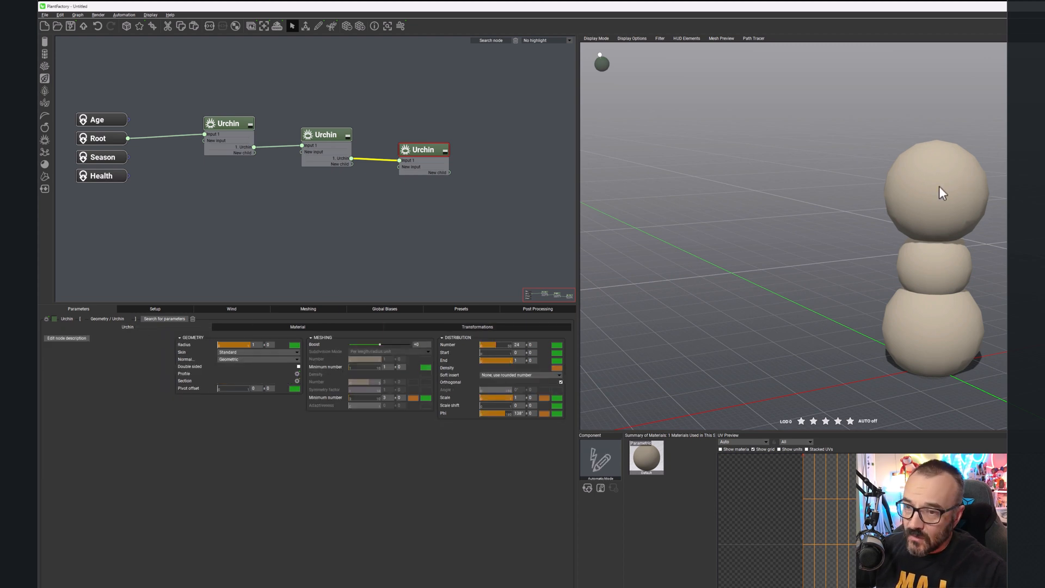
left_click(293, 344)
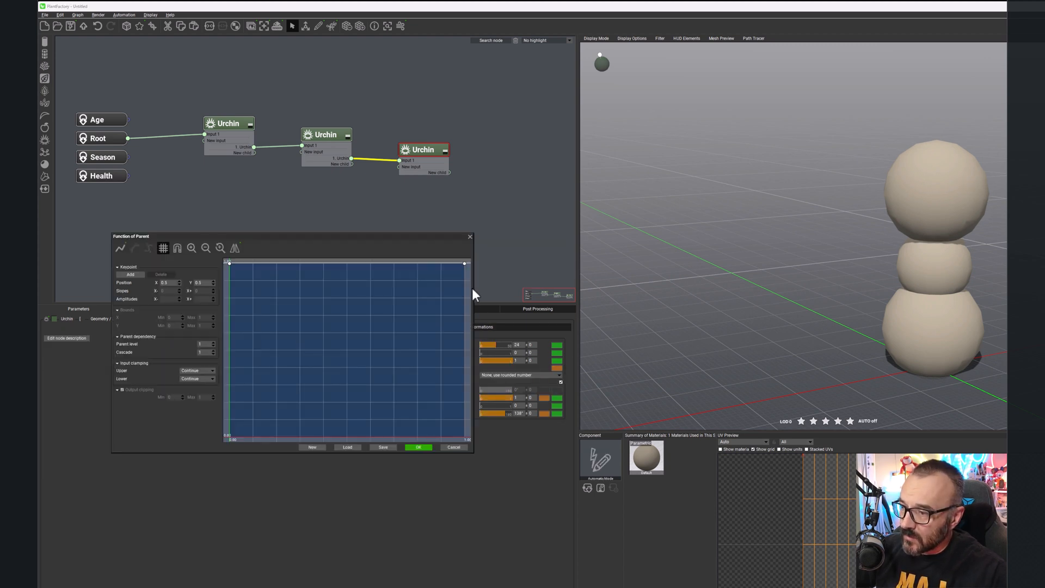
left_click_drag(466, 263, 467, 407)
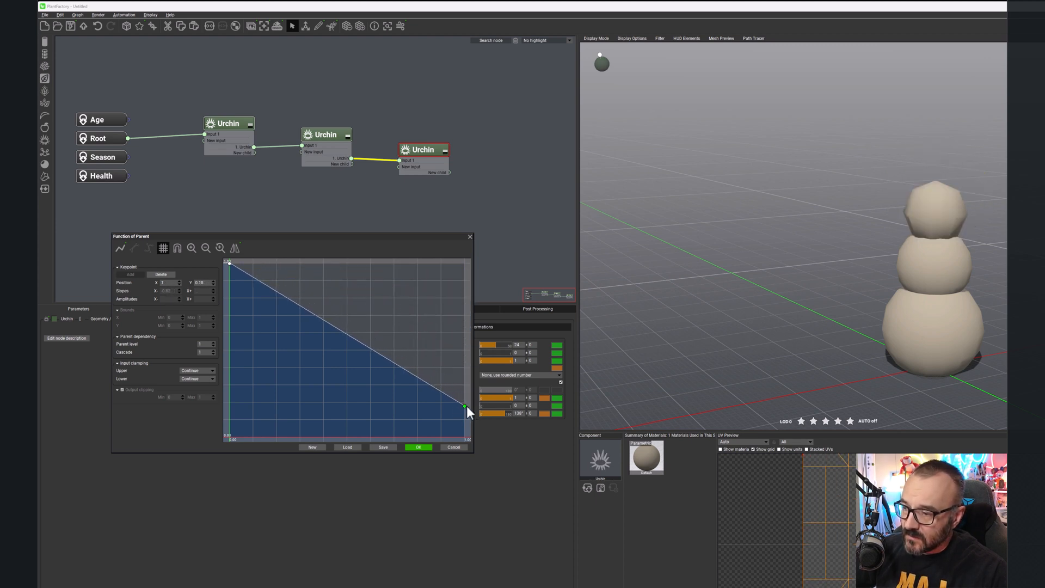
left_click(417, 447)
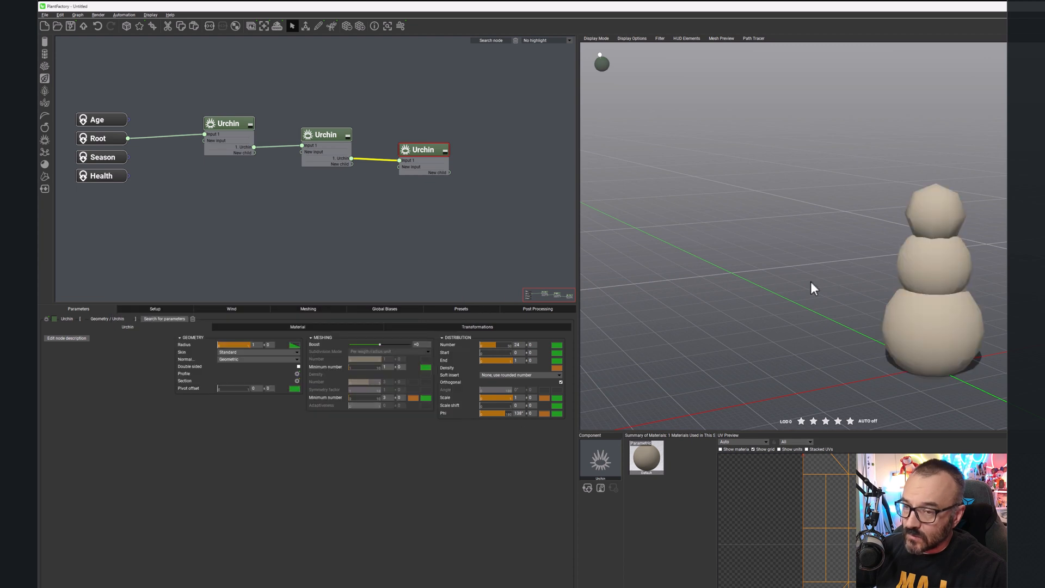
left_click(269, 345)
type("0.01")
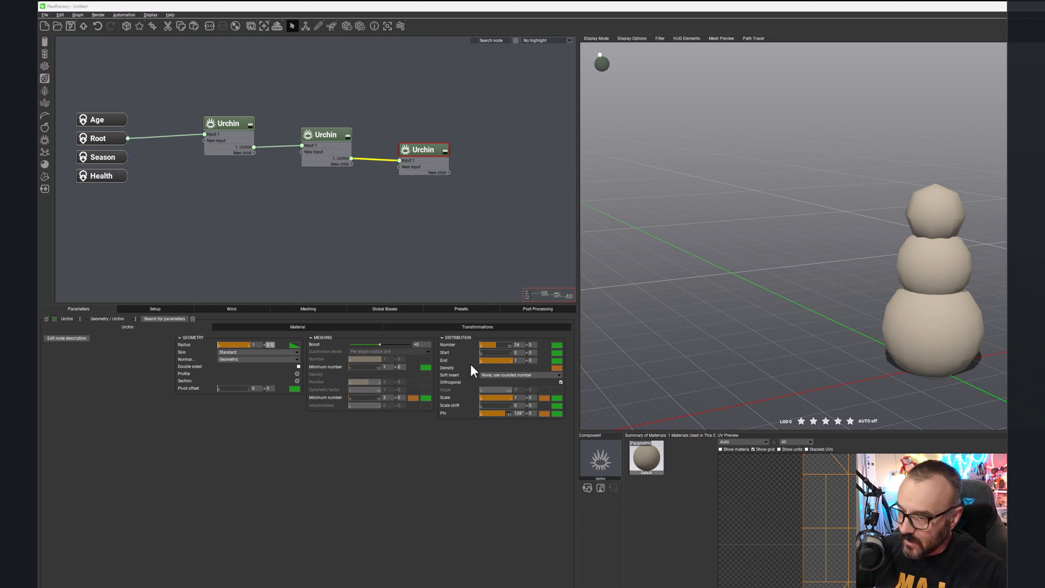
key("Return")
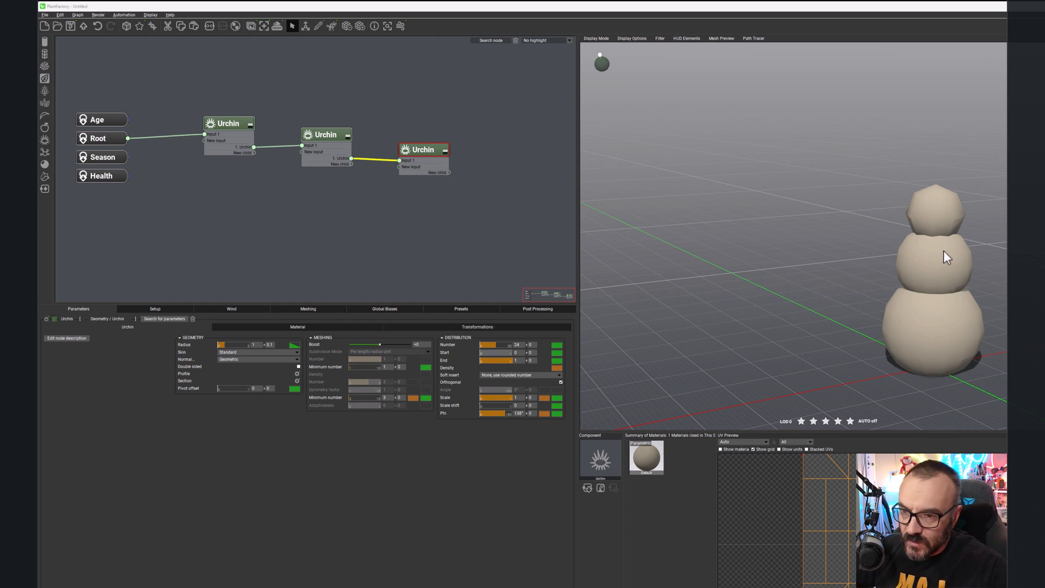
Step: Examine the three stacked spheres up close and review the second Urchin's transformation and geometry settings
left_click_drag(875, 304, 814, 169)
scroll(998, 281, "down", 3)
scroll(997, 281, "up", 6)
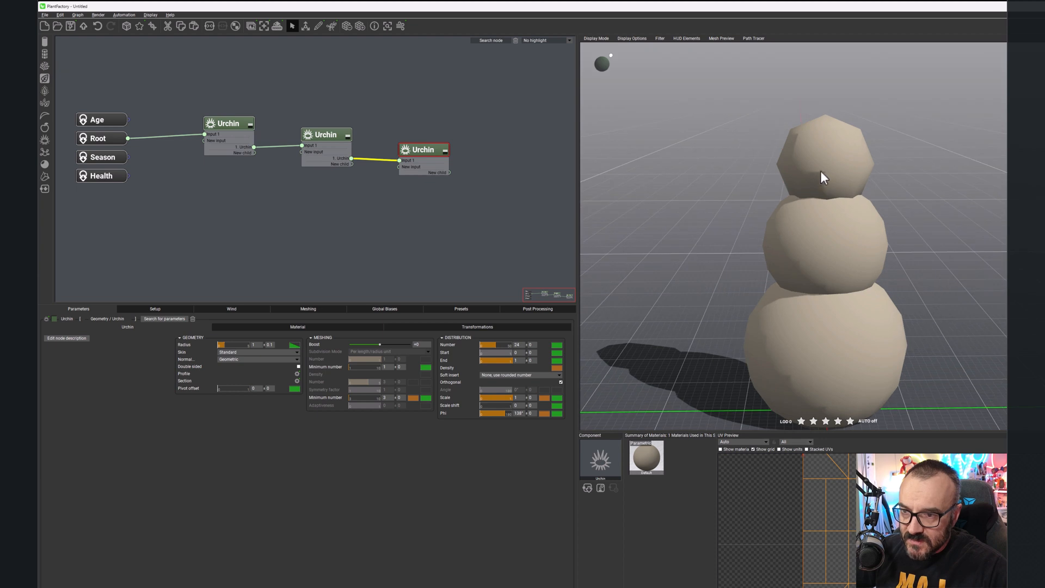
left_click(339, 134)
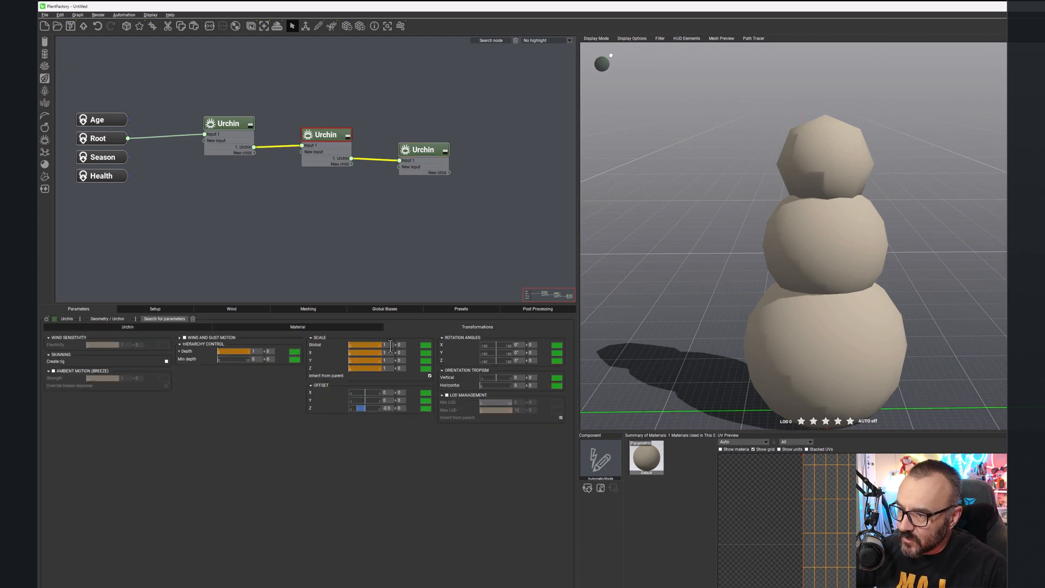
left_click(156, 328)
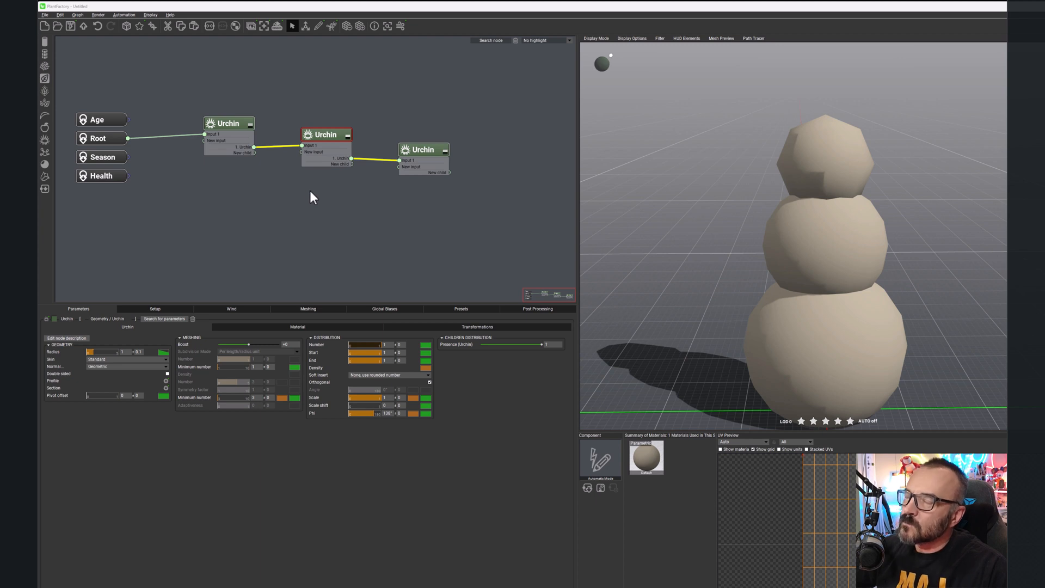
Step: Add an Advanced segment node below the Urchins and connect it directly to the Root node
left_click(44, 41)
left_click_drag(405, 169, 384, 226)
left_click_drag(127, 138, 270, 199)
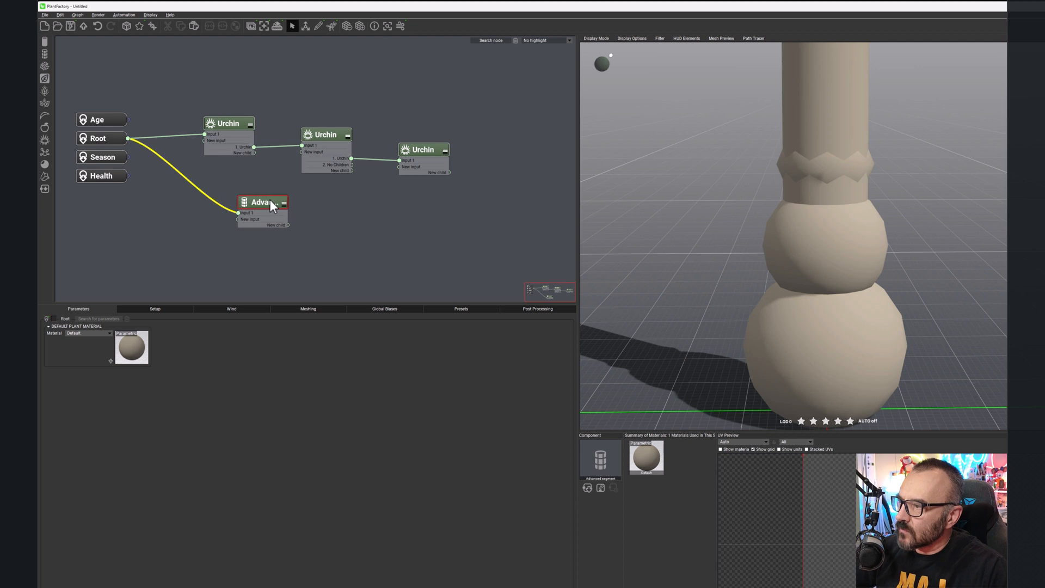
Step: Set the Advanced segment's length to 1 and raise its inherit ratio to about 85%
scroll(355, 184, "down", 3)
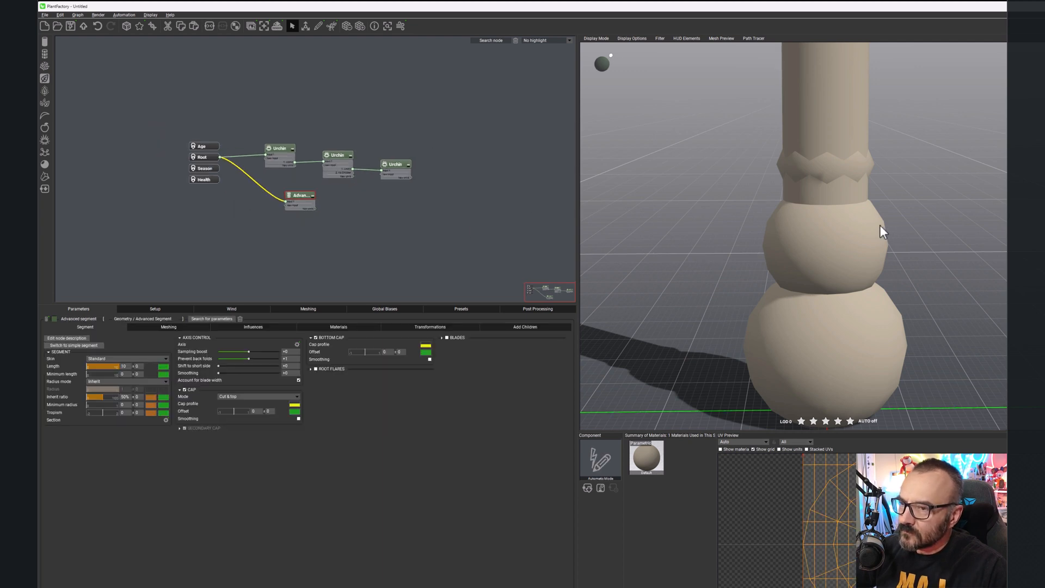
scroll(882, 225, "down", 4)
scroll(871, 224, "up", 2)
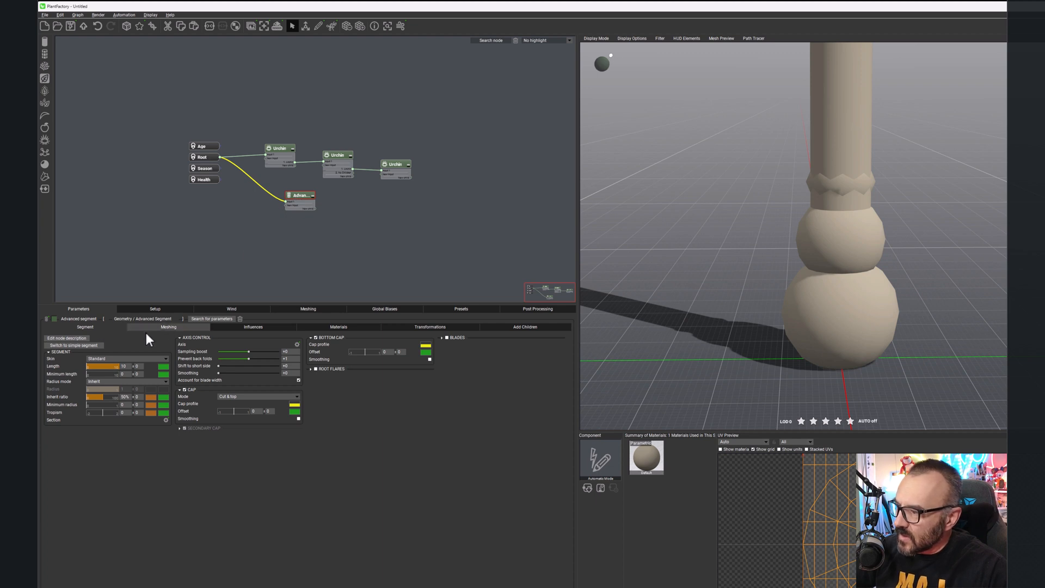
left_click(123, 366)
type("1")
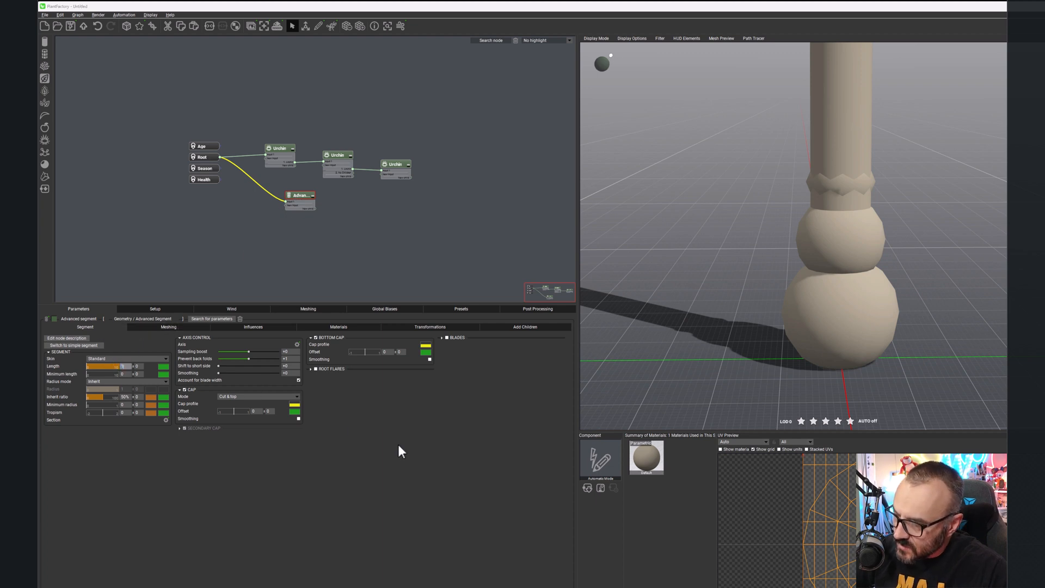
key("Return")
left_click_drag(718, 279, 746, 281)
mouse_move(127, 399)
left_mouse_down()
mouse_move(96, 399)
mouse_move(116, 399)
left_mouse_up()
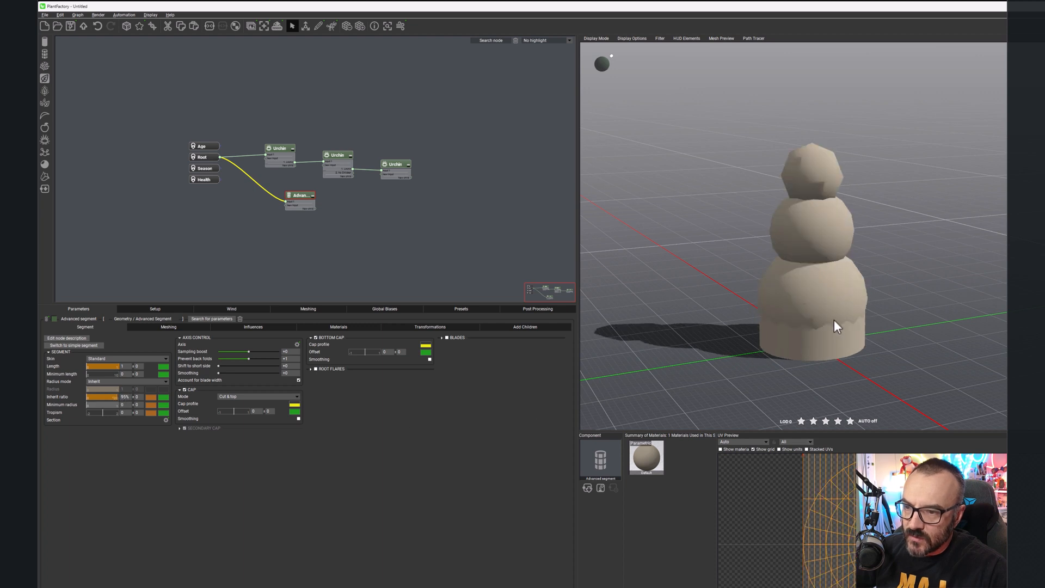
Step: Set the Advanced segment's length to 2
left_click(118, 369)
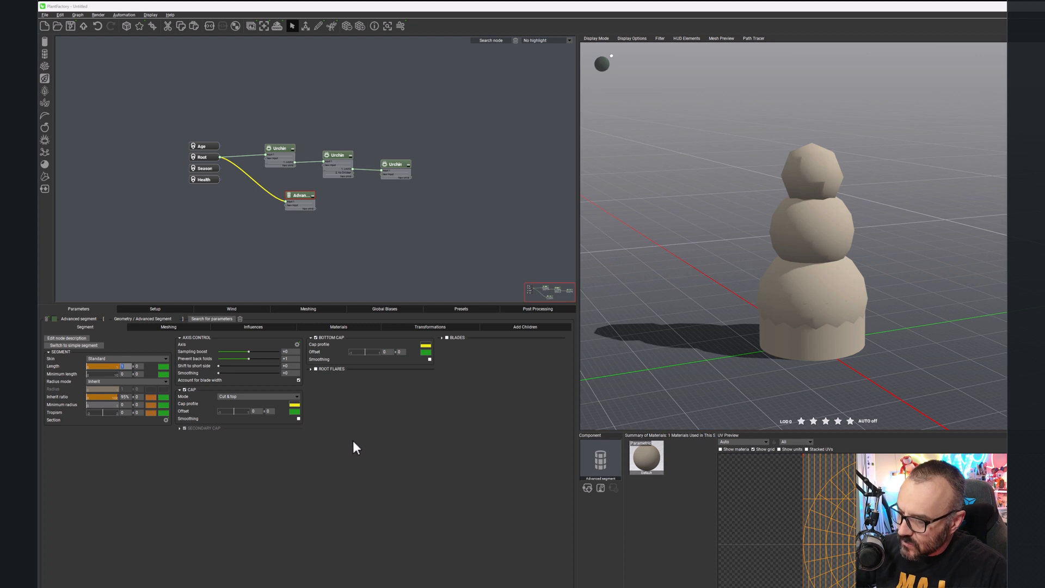
type("2")
key("Return")
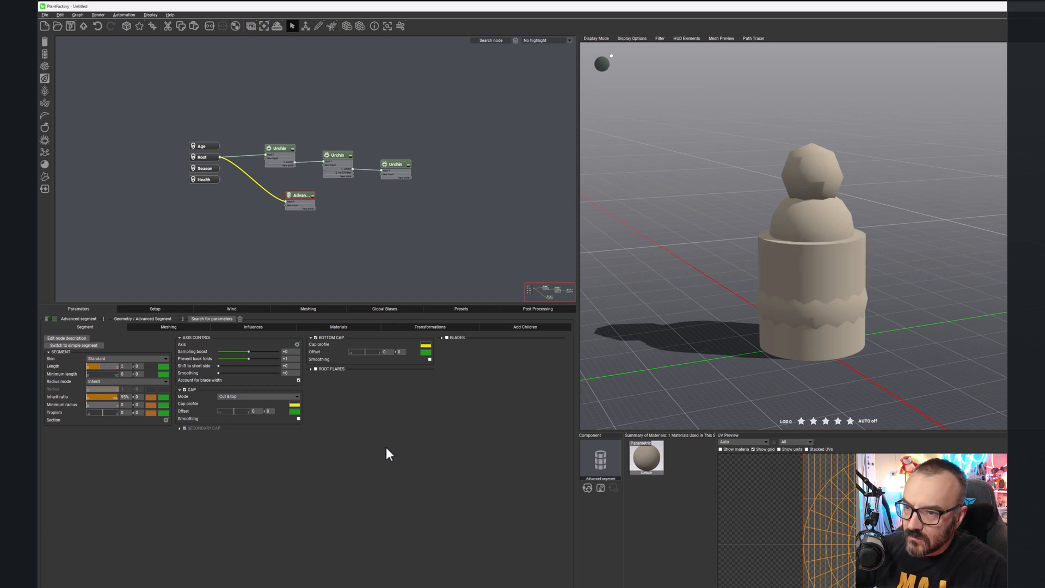
left_click(121, 366)
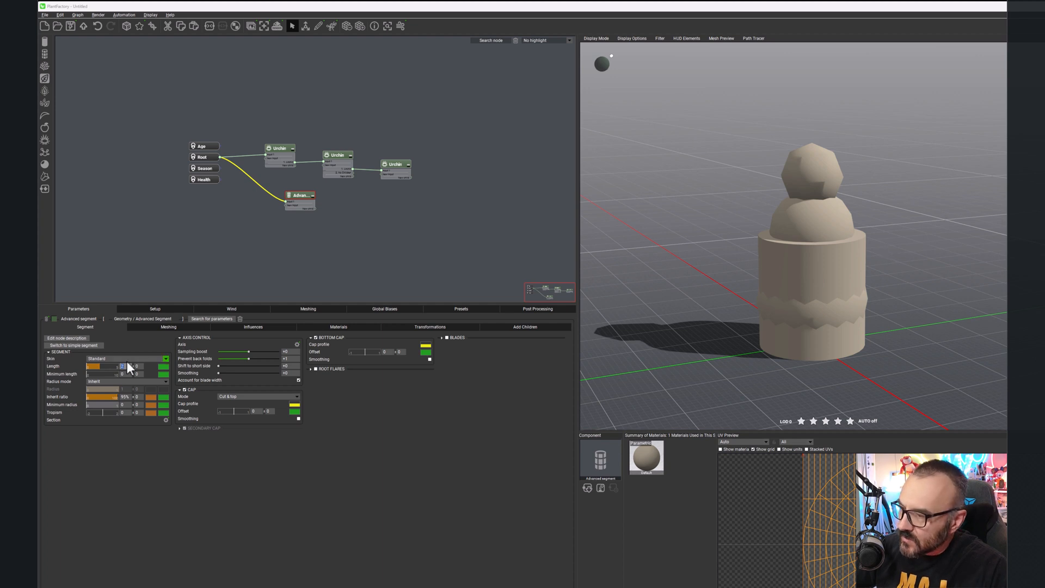
Step: Generate several new plant variations to compare the Advanced segment's height with the stacked spheres
left_click(126, 26)
left_click(127, 26)
left_click(127, 26)
left_click(127, 27)
left_click(127, 26)
left_click(127, 27)
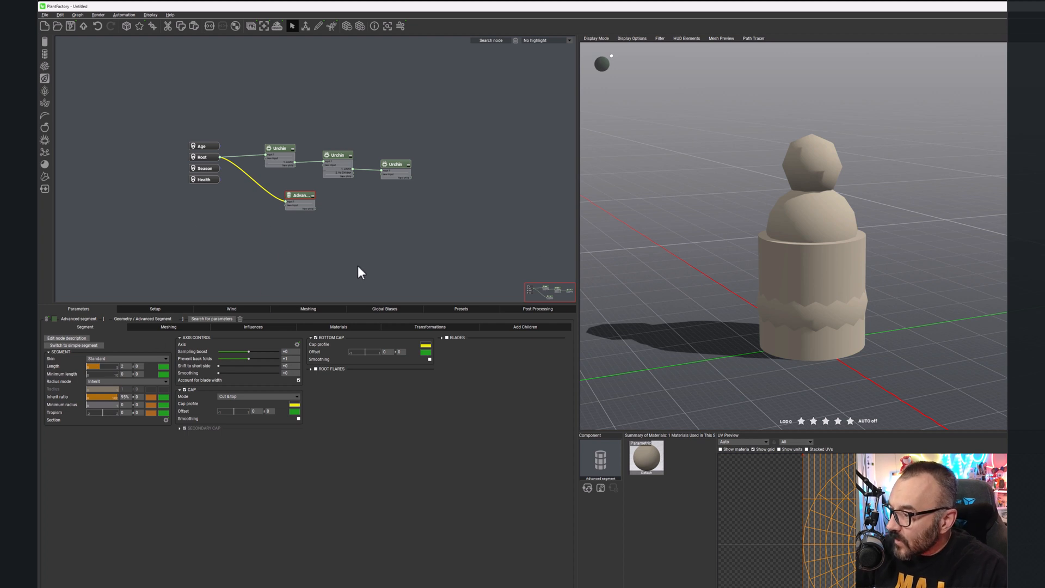
Step: Set the Advanced segment's length to 2.2 and lower its inherit ratio to about 23%
left_click(125, 367)
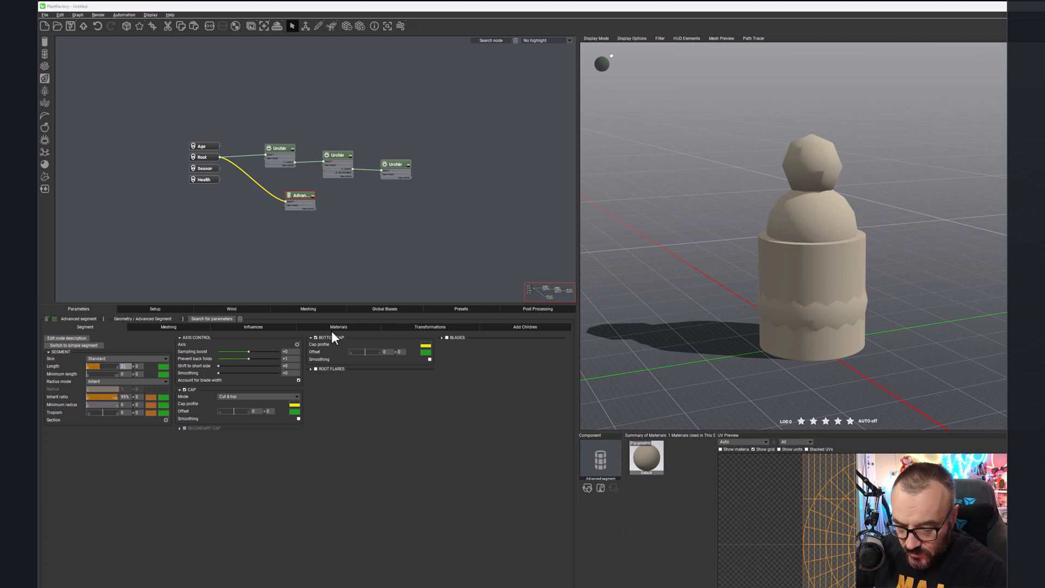
key("Return")
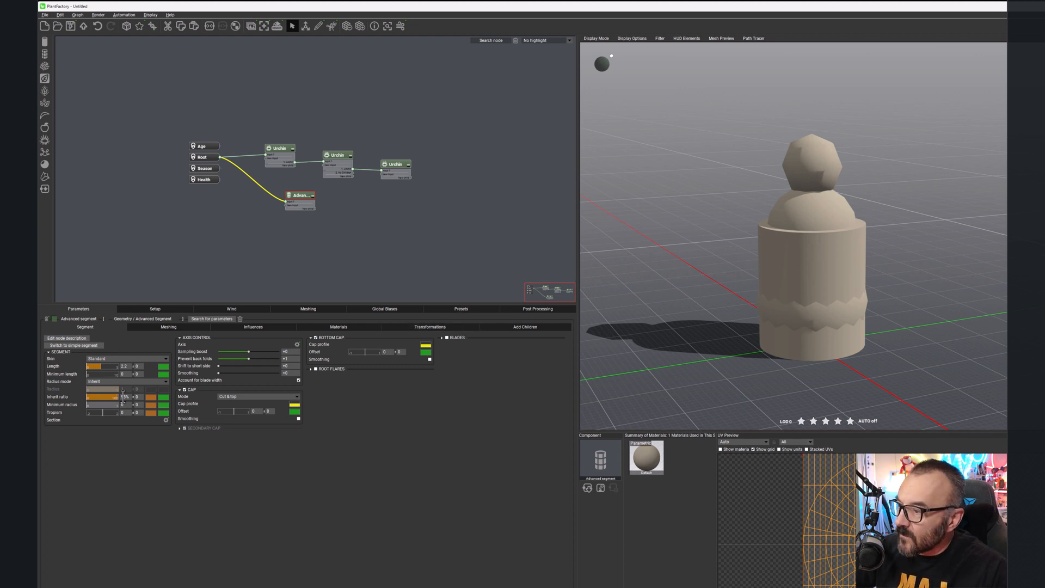
left_click_drag(124, 394, 88, 394)
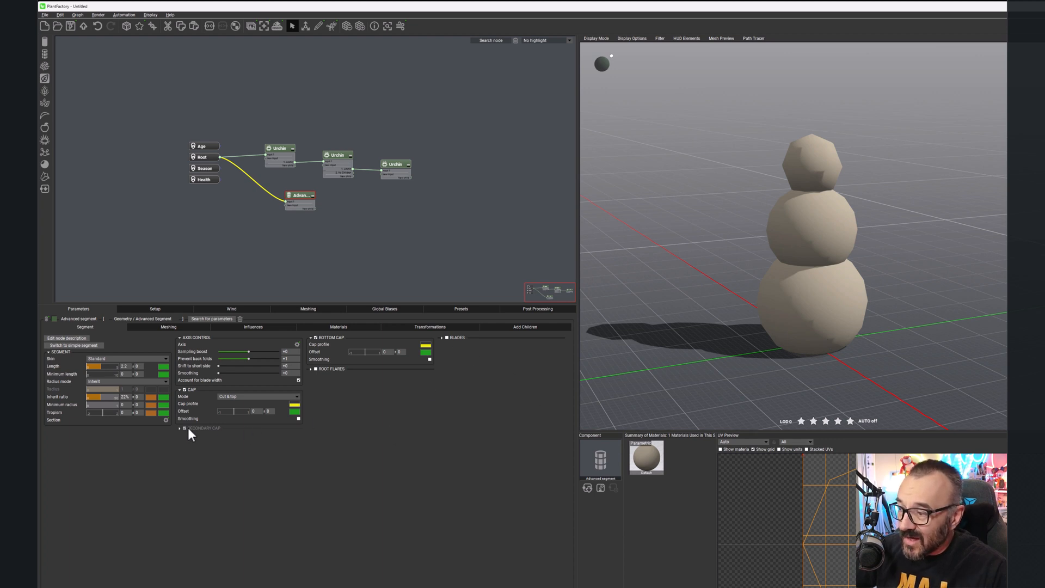
Step: Enable root flares on the Advanced segment and raise their width to about 0.54
left_click(316, 370)
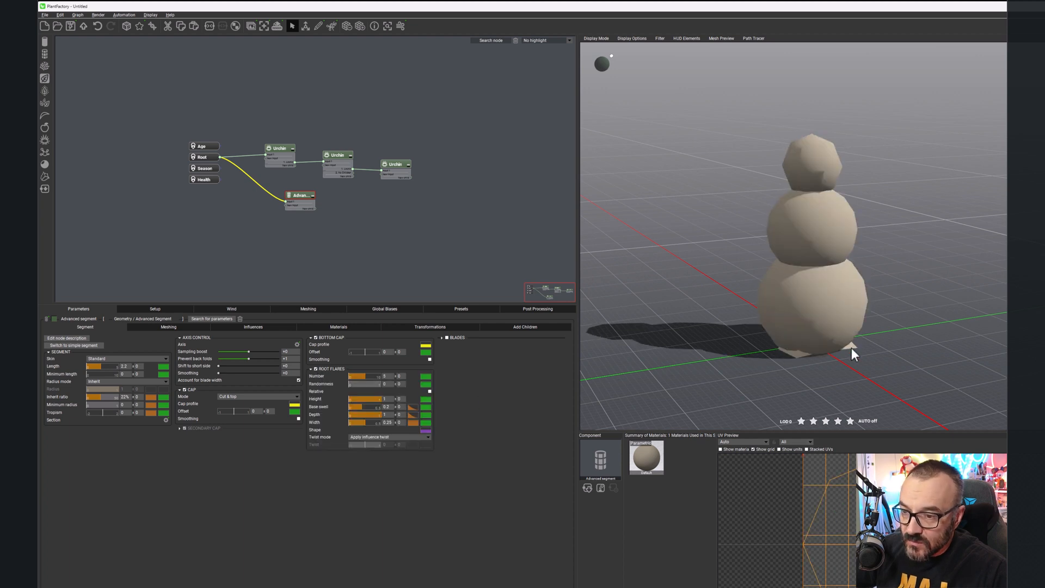
left_click_drag(364, 423, 381, 427)
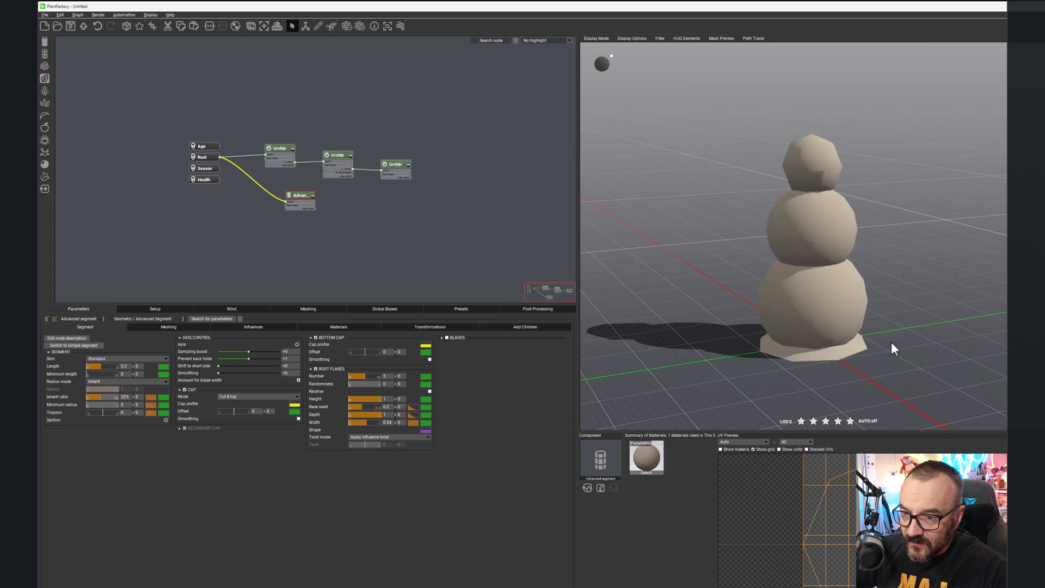
left_click_drag(787, 349, 719, 348)
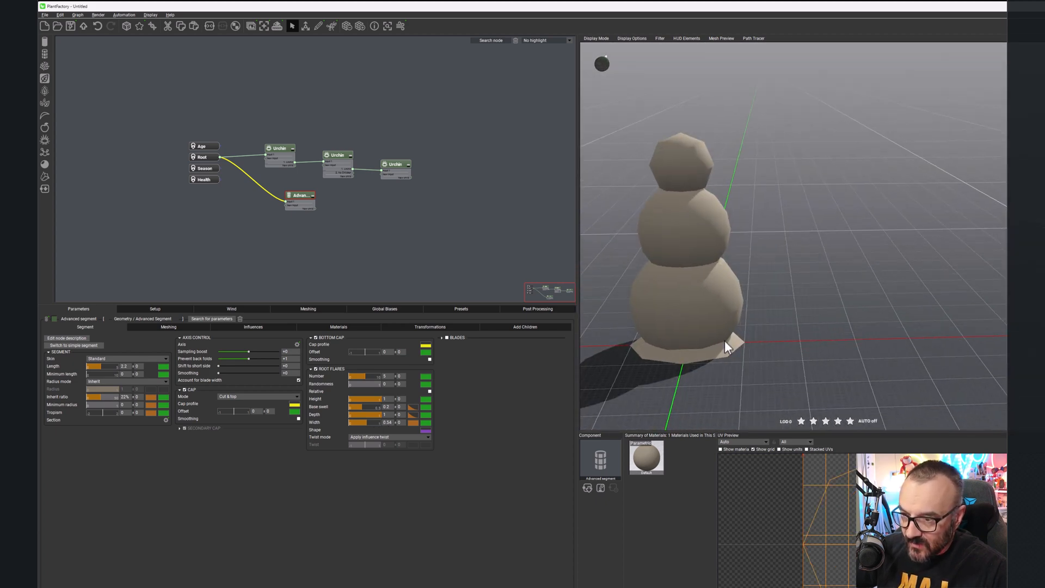
left_click_drag(831, 338, 832, 182)
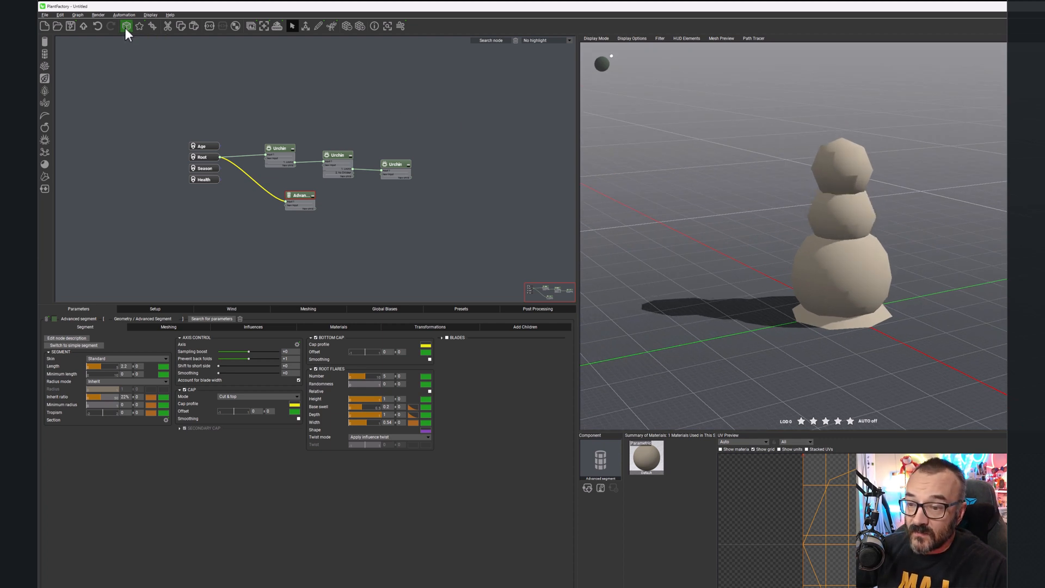
Step: Give the root flare width a random variation of 0.2
left_click(399, 423)
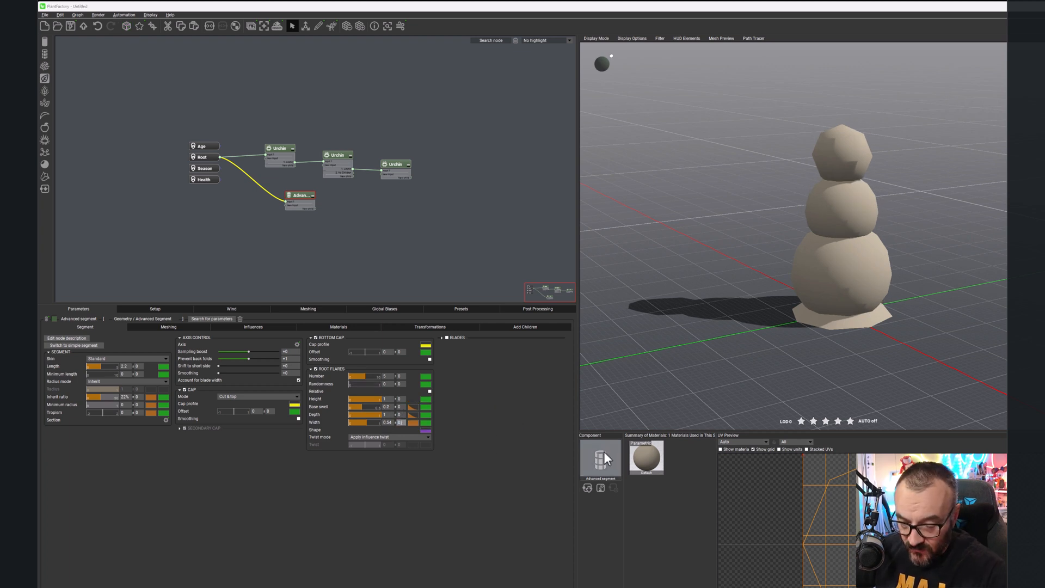
type("0.2")
key("Return")
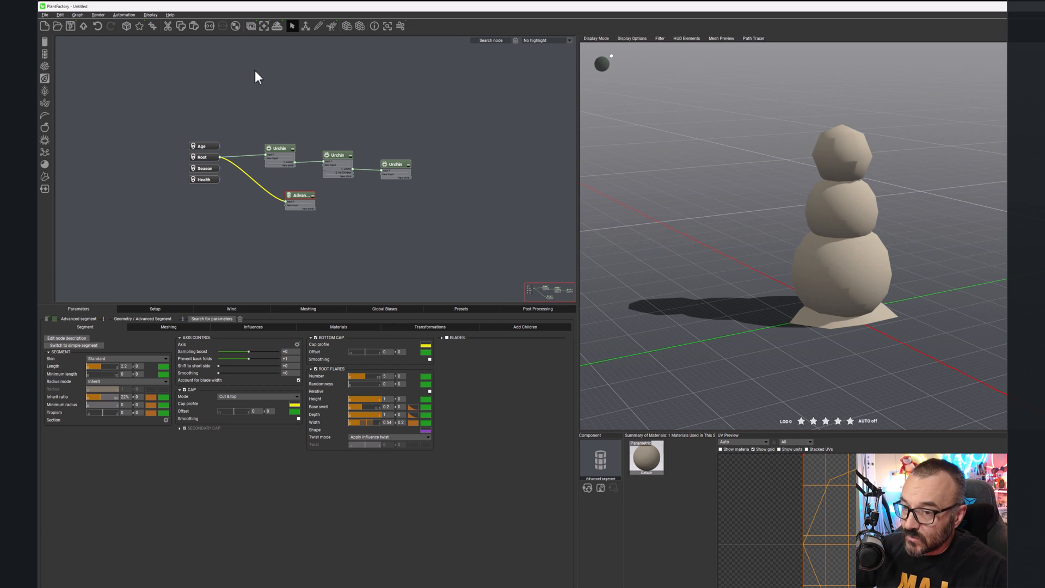
Step: Generate a series of plant variations to check how the root flares and spheres vary
left_click(124, 28)
left_click(125, 28)
left_click(124, 28)
left_click(124, 27)
left_click(125, 28)
left_click(124, 28)
left_click(124, 27)
left_click(125, 28)
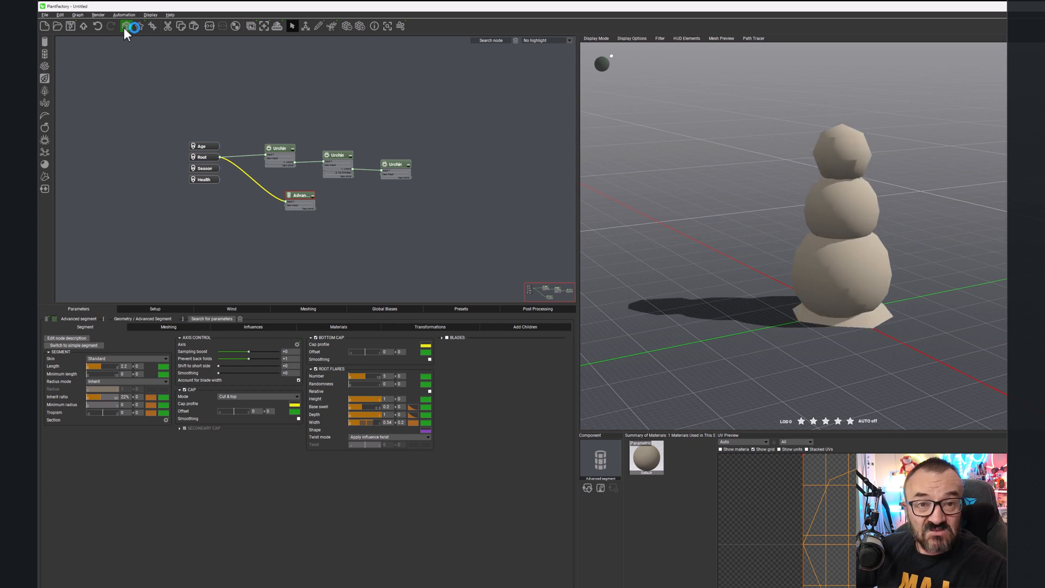
left_click(124, 27)
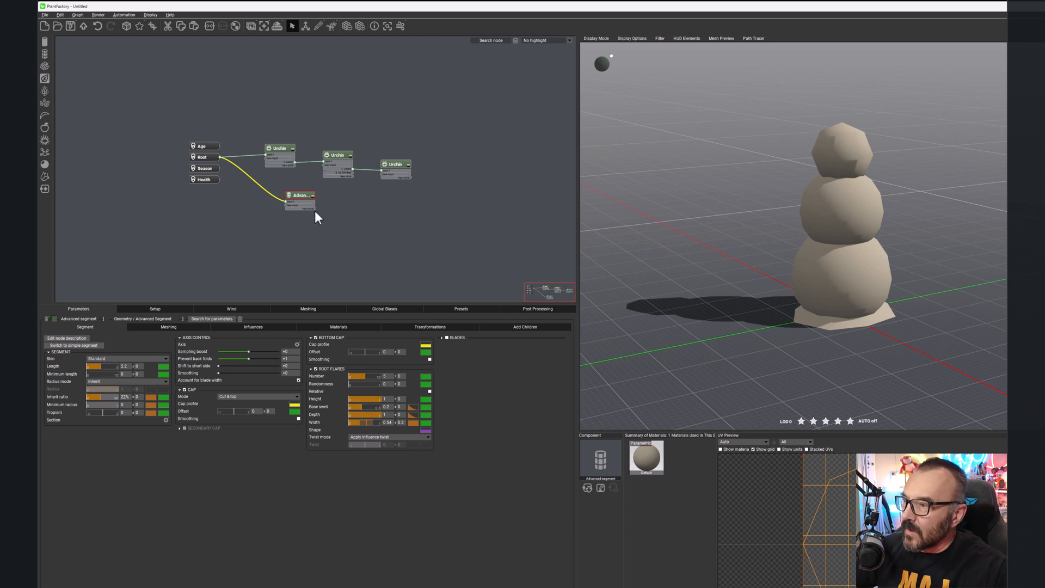
Step: Add a second Advanced segment node as a child of the first and set its length to 2
left_click_drag(302, 195, 287, 194)
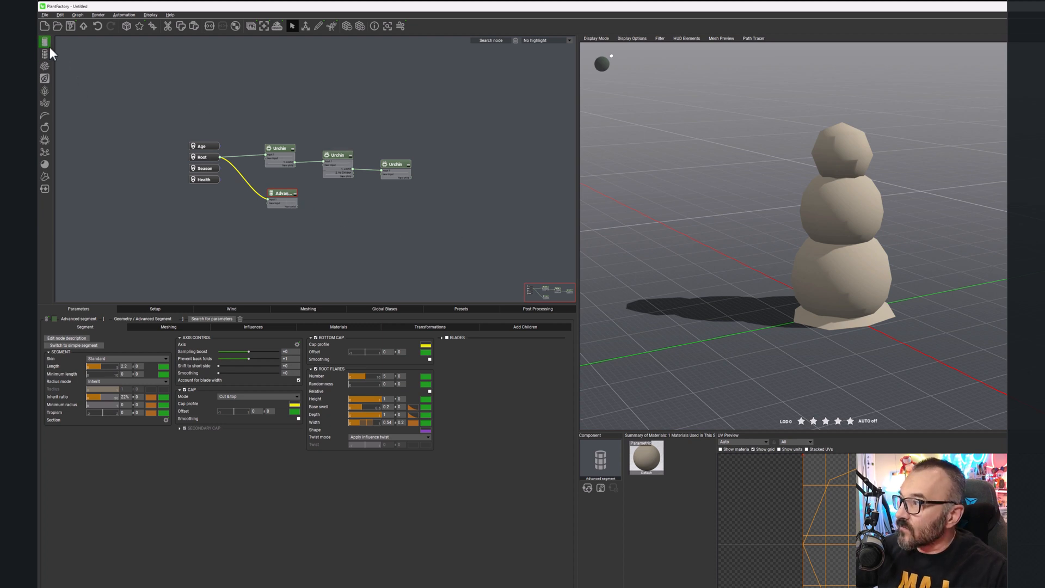
left_click(337, 197)
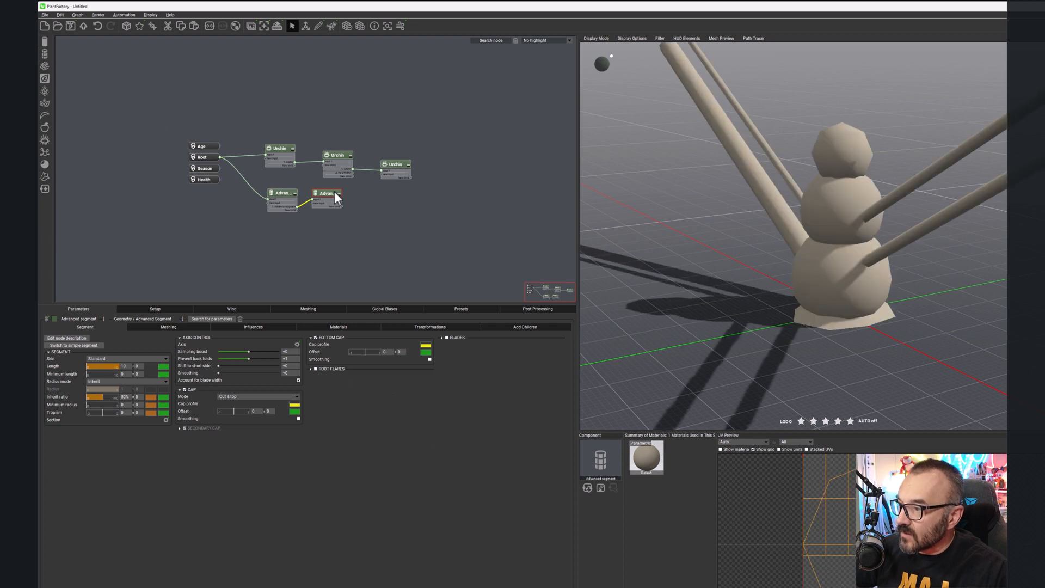
left_click_drag(344, 196, 346, 198)
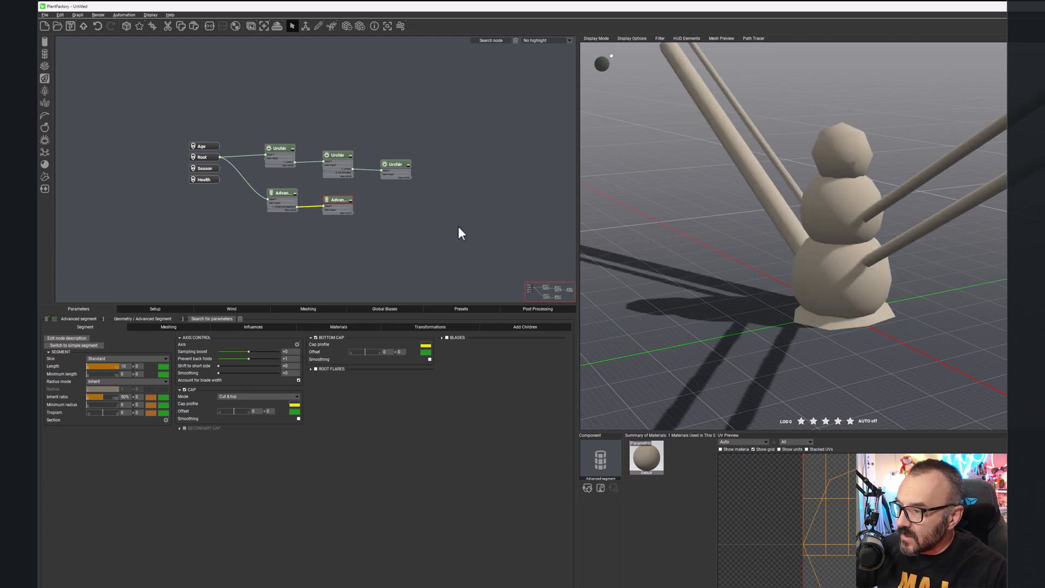
double_click(123, 366)
type("2")
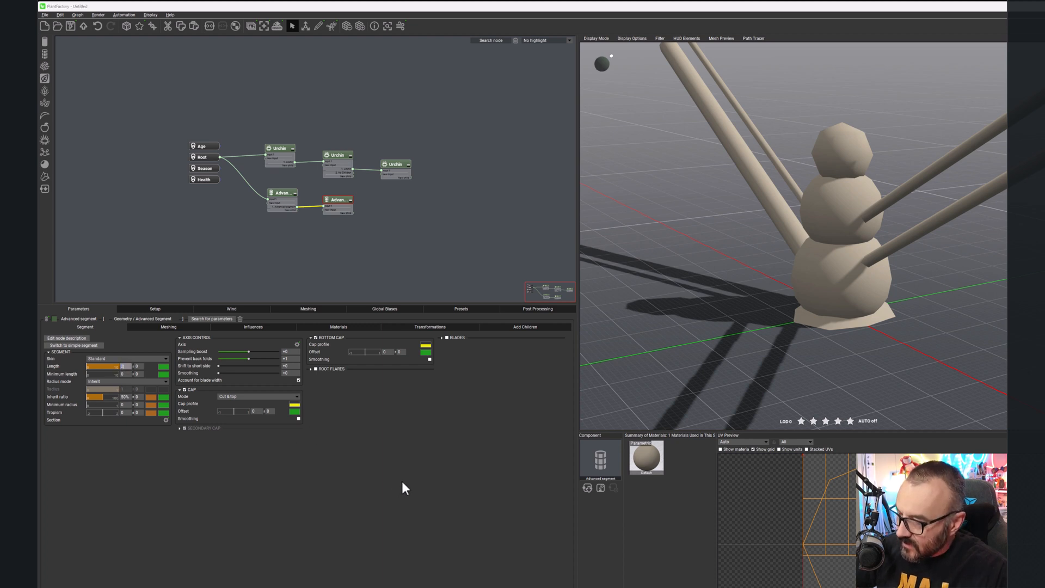
key("Return")
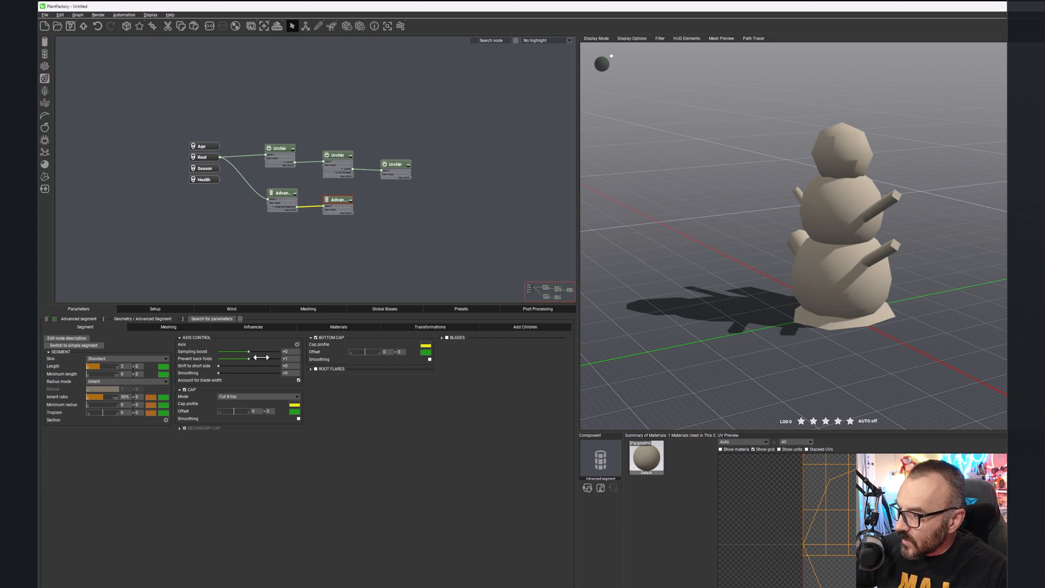
Step: In the first Advanced segment's distribution settings for its child segments, set the number to 2
left_click(280, 194)
left_click(526, 328)
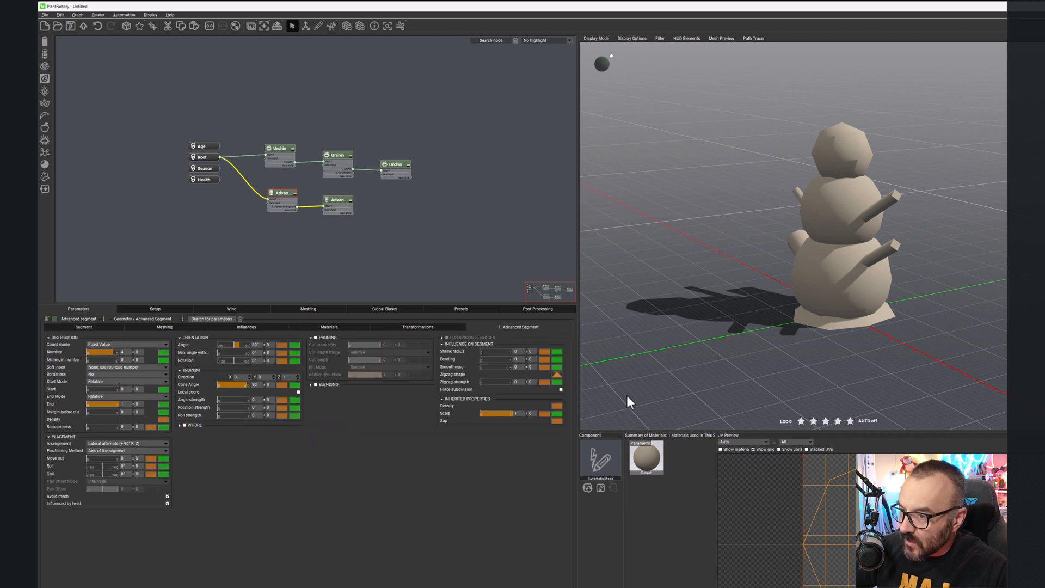
left_click(125, 352)
type("2")
key("Return")
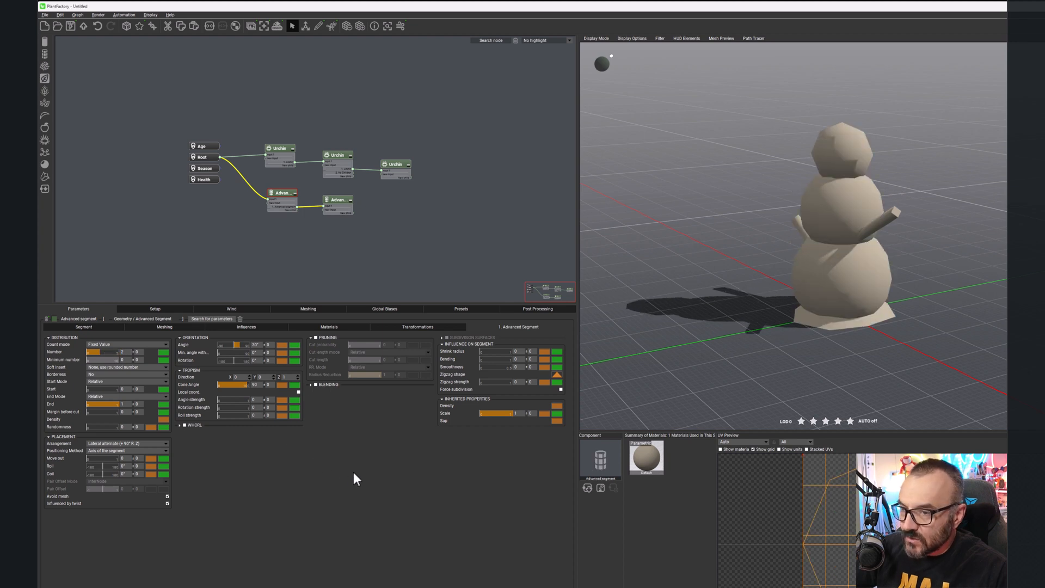
Step: Set the start of the child segment distribution to 0.94 with a random variation of 0.05
left_click_drag(103, 388, 121, 391)
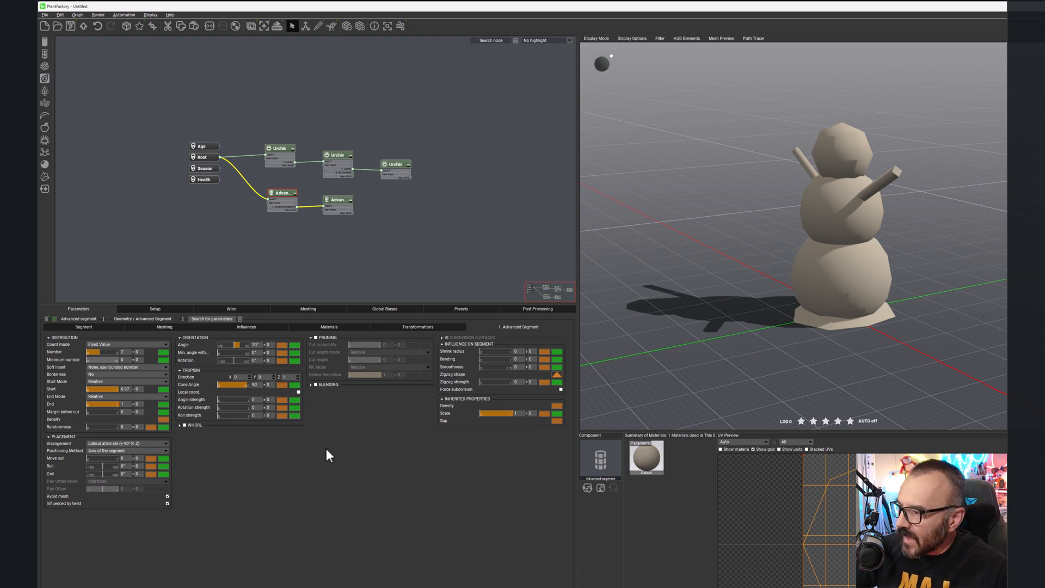
left_click(141, 389)
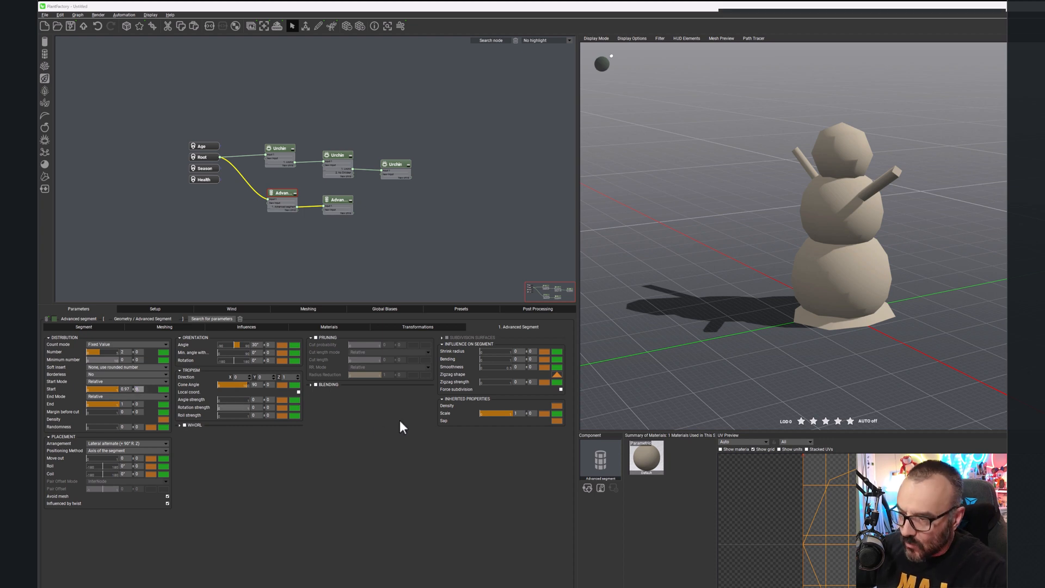
type("0.05")
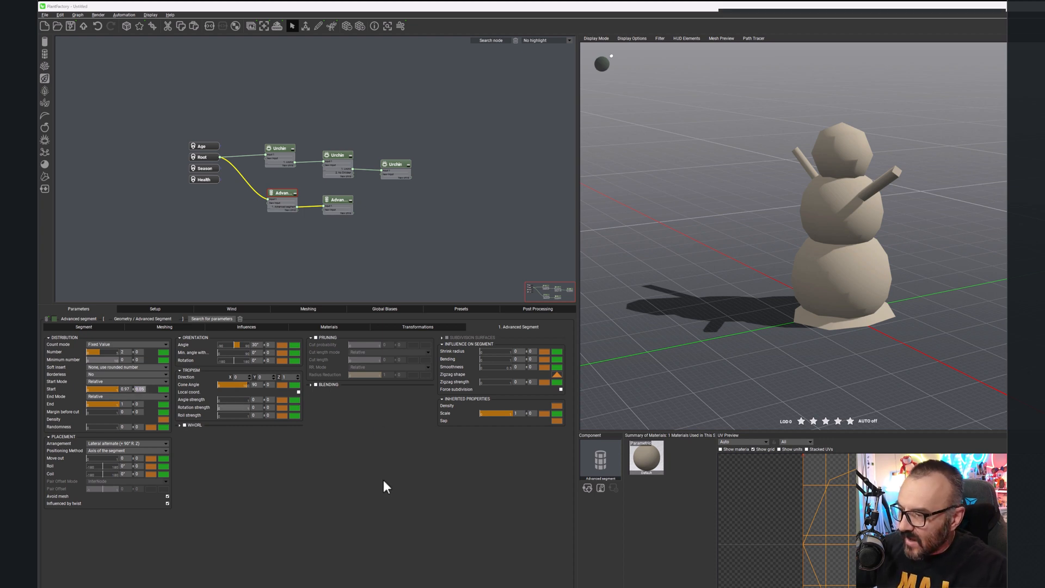
key("Return")
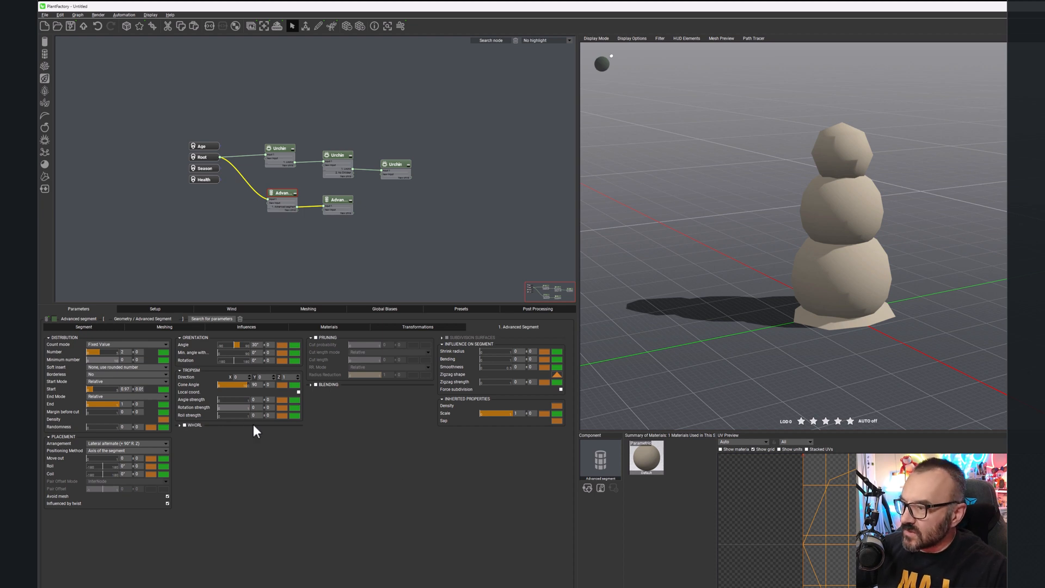
left_click(129, 389)
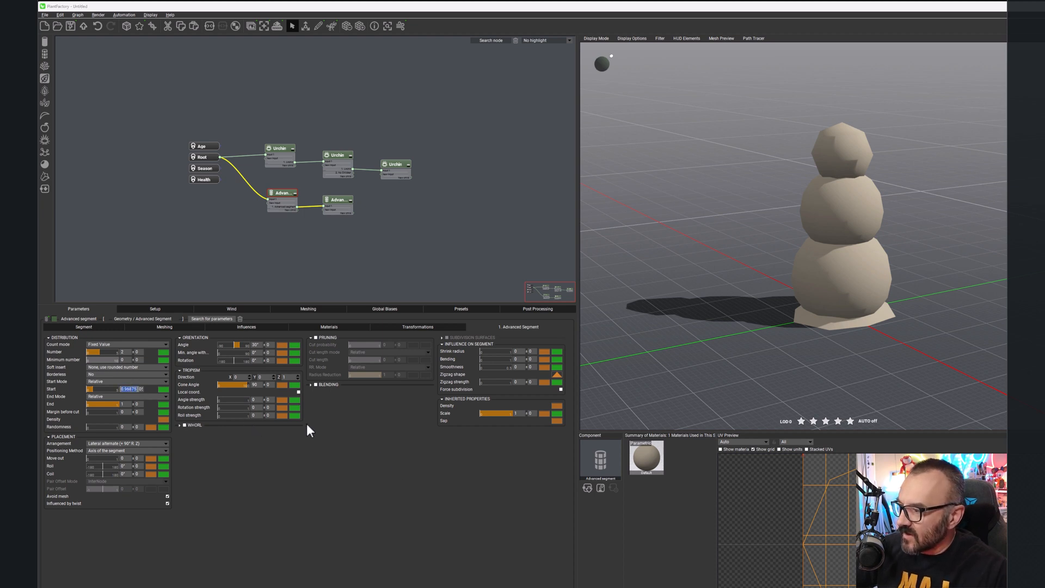
type("0")
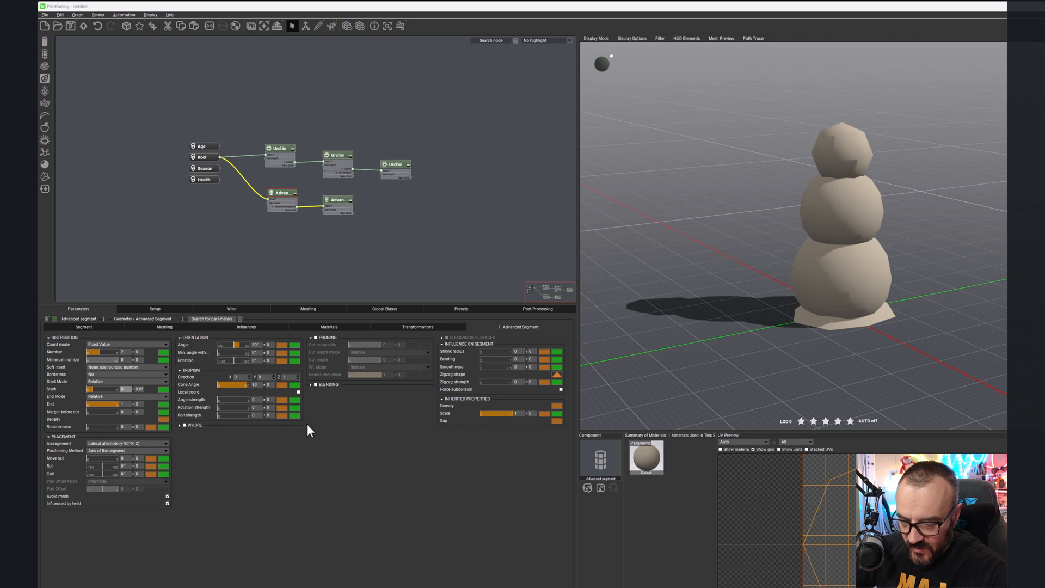
type(".94")
key("Return")
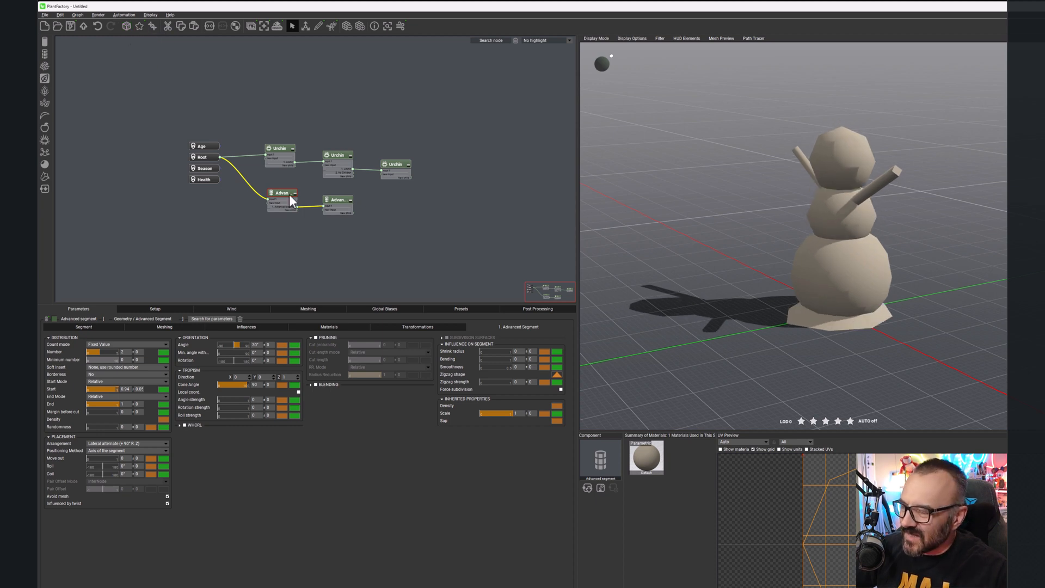
Step: Set the child segments' orientation angle to 25° with a random variation of 15°
left_click(255, 345)
type("25")
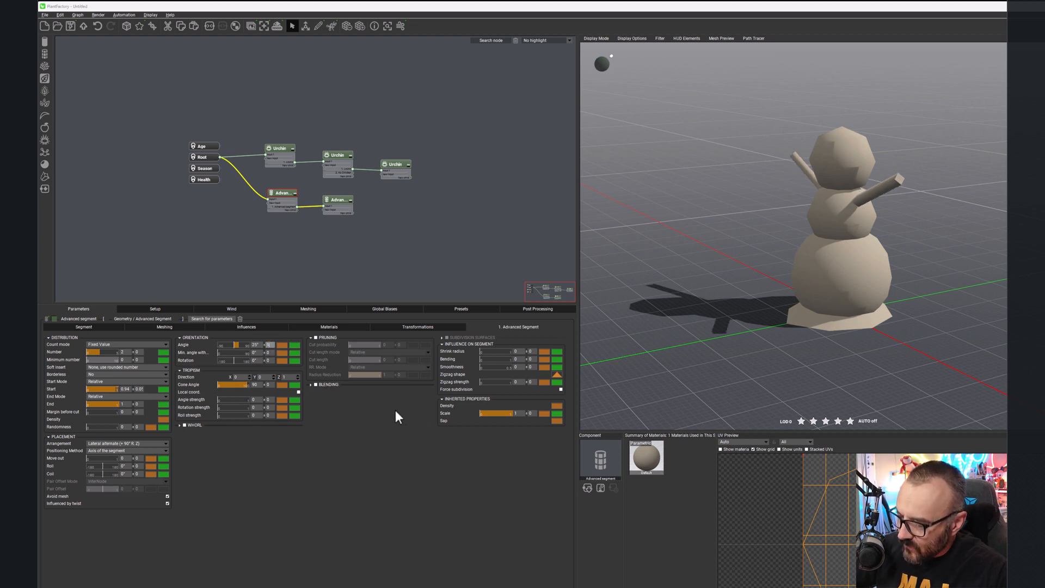
type("15")
key("Return")
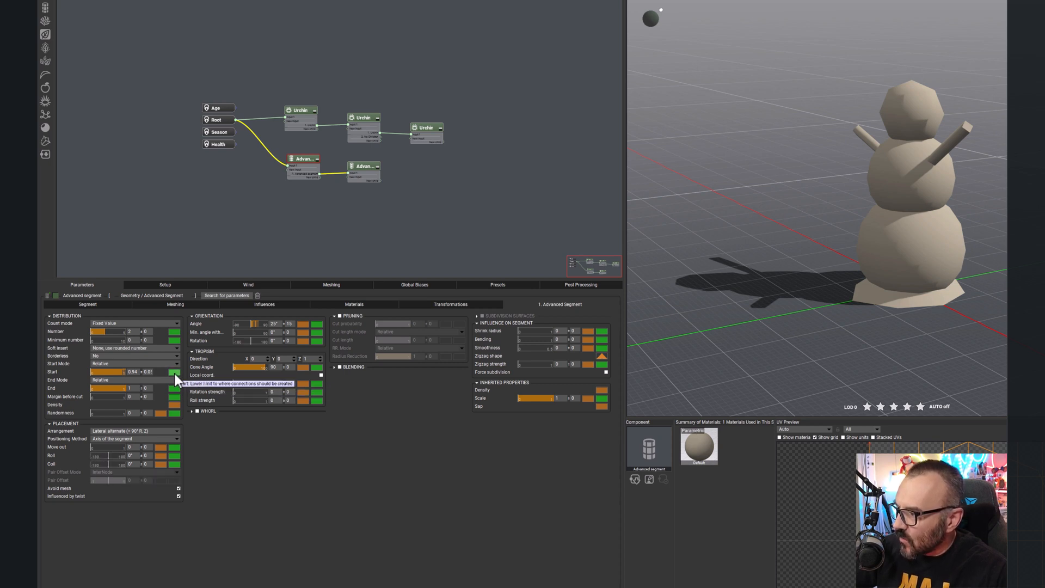
Step: Give the second Advanced segment a length variation of 0.3 and a tropism of -0.5 with a random variation of 0.5
left_click(351, 167)
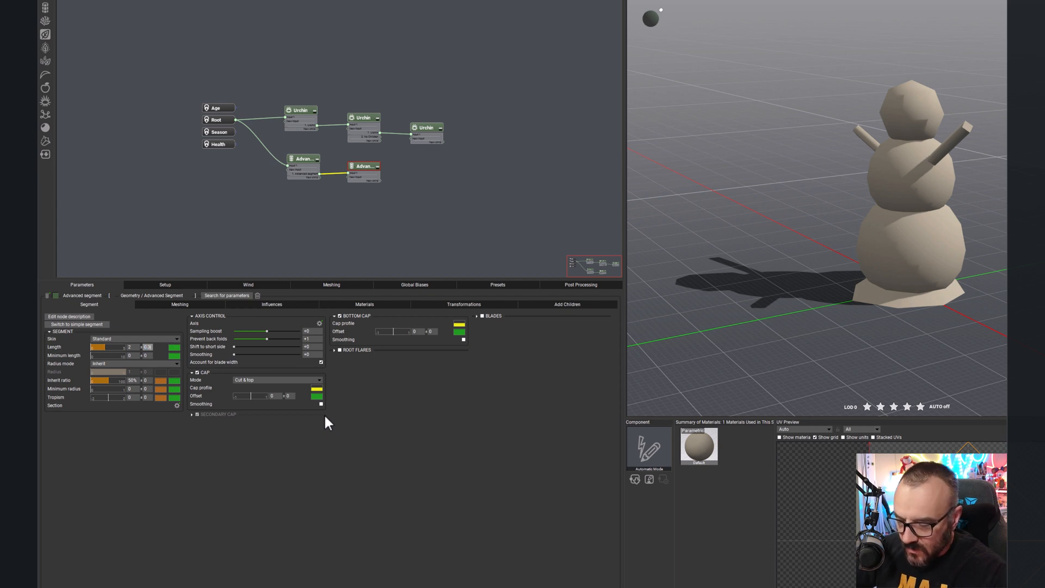
key("Return")
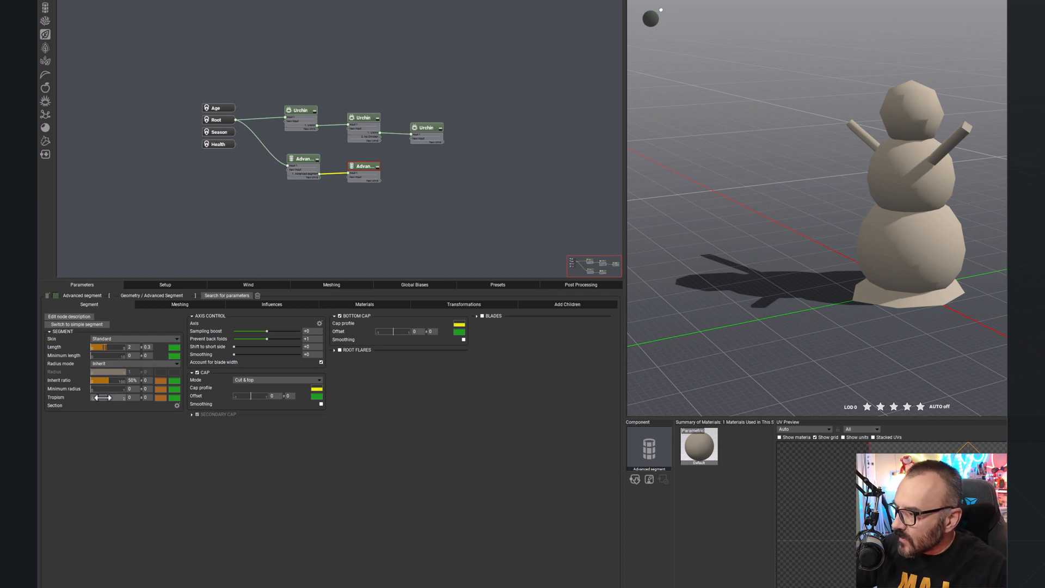
left_click(146, 397)
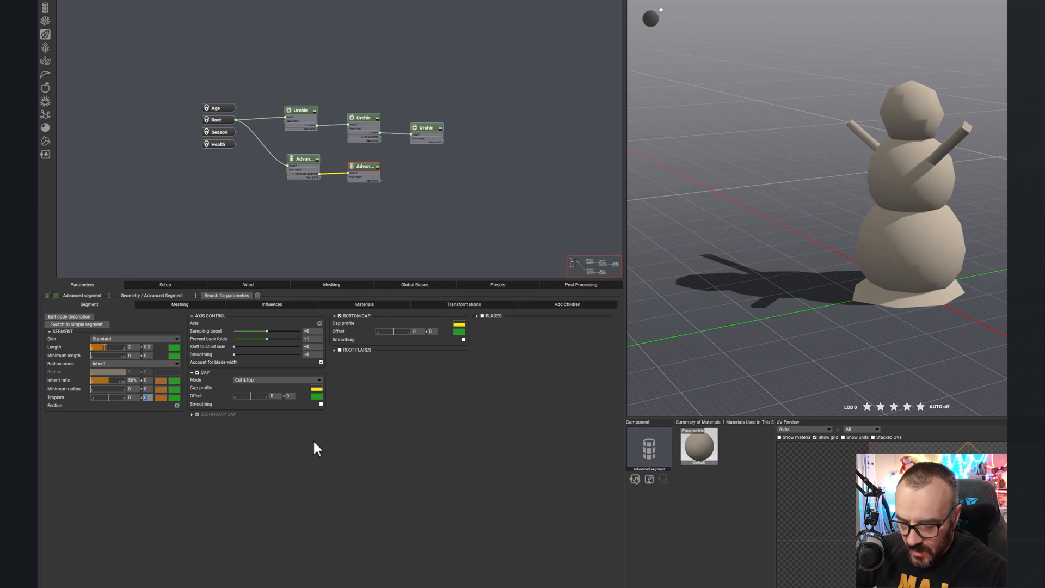
type(".5")
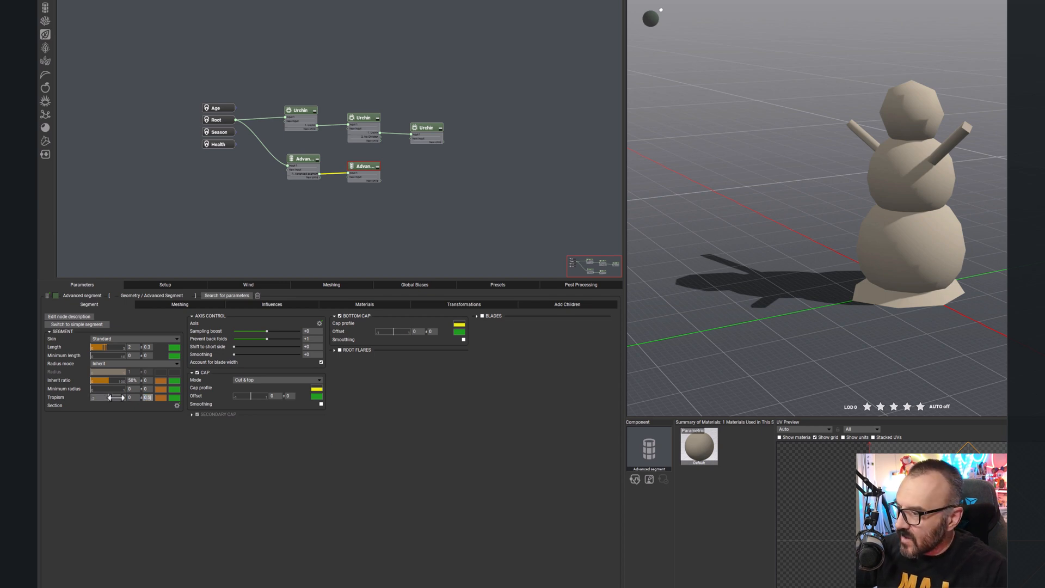
left_click(128, 397)
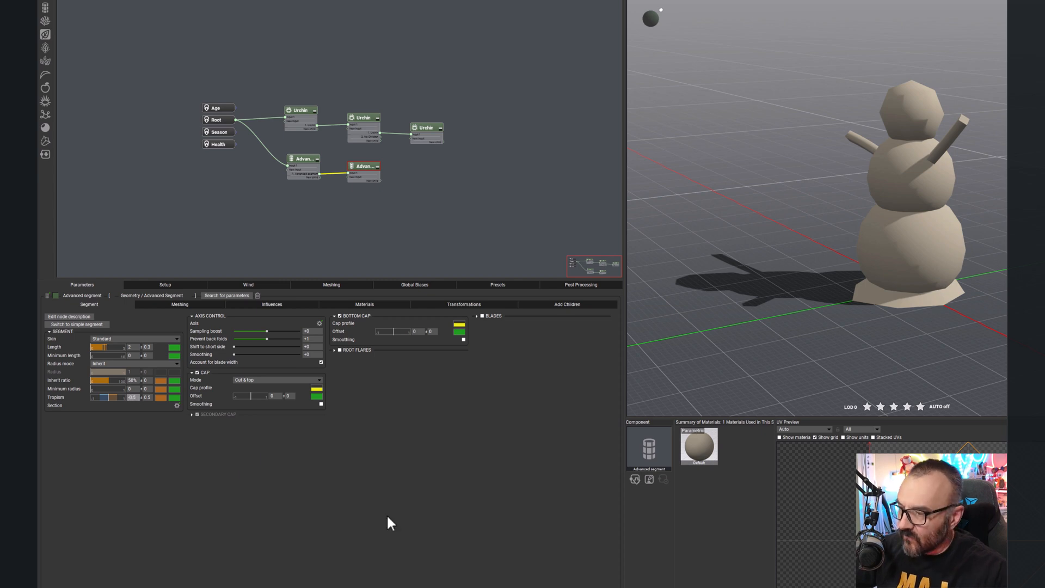
key("Return")
left_click_drag(857, 298, 895, 287)
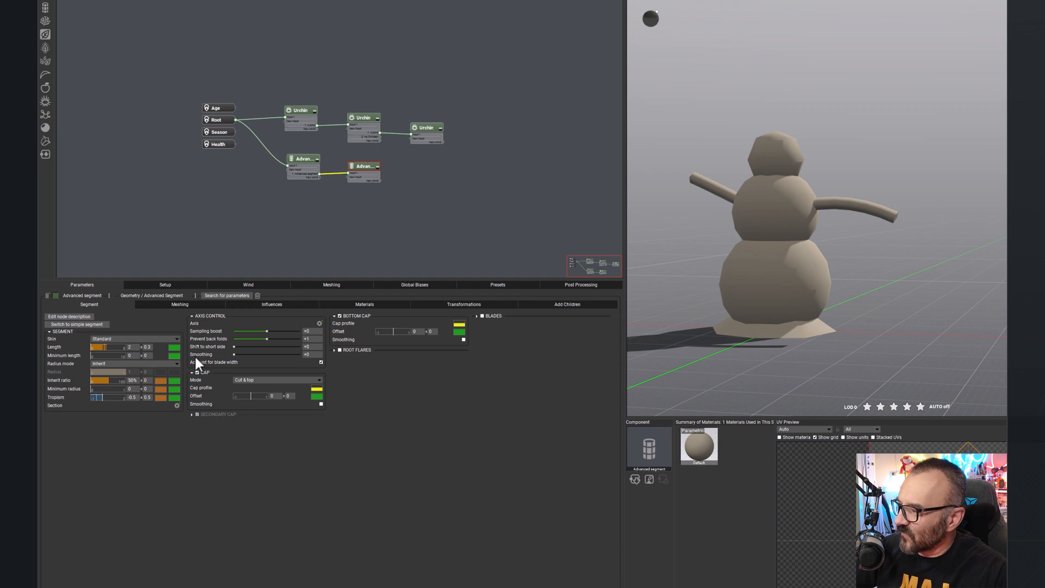
Step: Taper the second Advanced segment toward its tip by lowering the end point of its inherit ratio curve
left_click(175, 380)
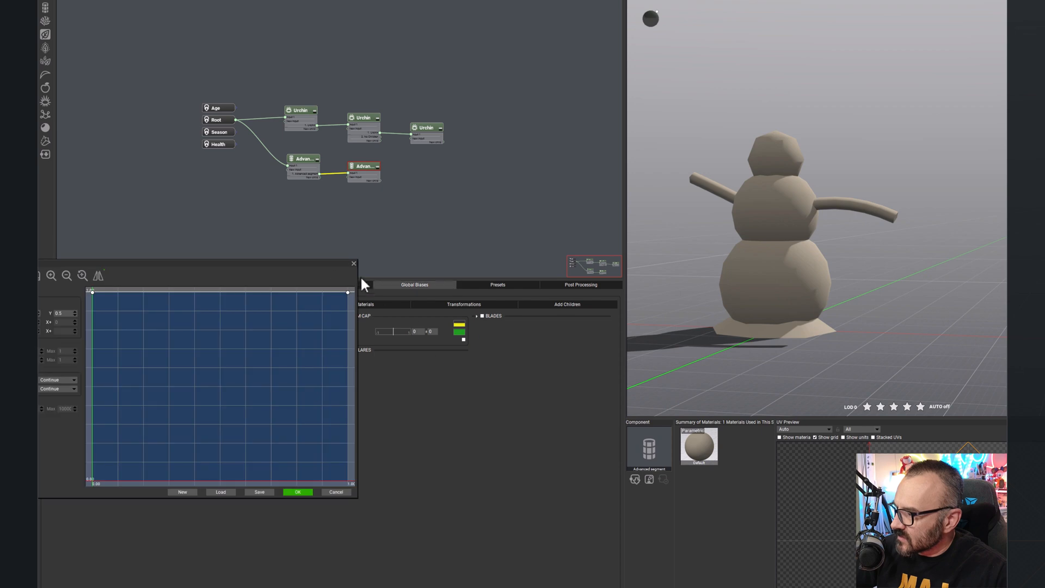
left_click_drag(348, 292, 345, 427)
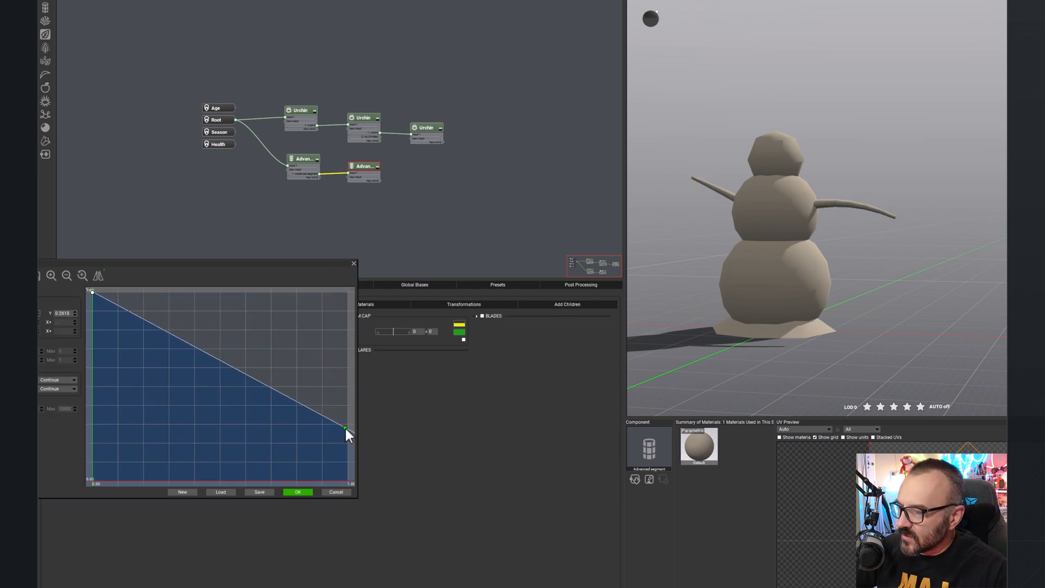
left_click(299, 492)
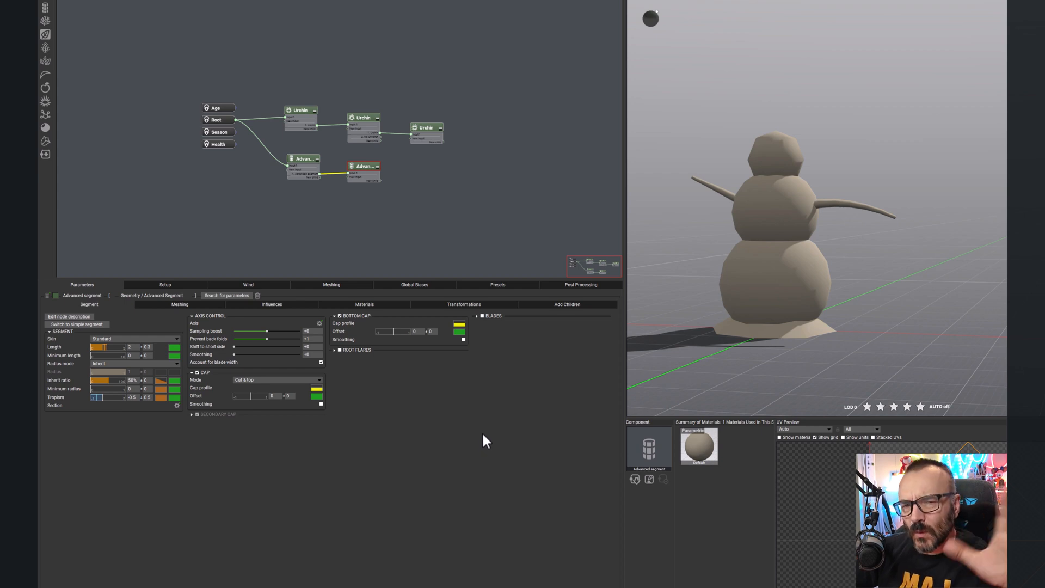
Step: Set the second segment's axis perturbation strength to 0.25 with a random variation of 0.1 and generate a new plant variation
left_click(261, 305)
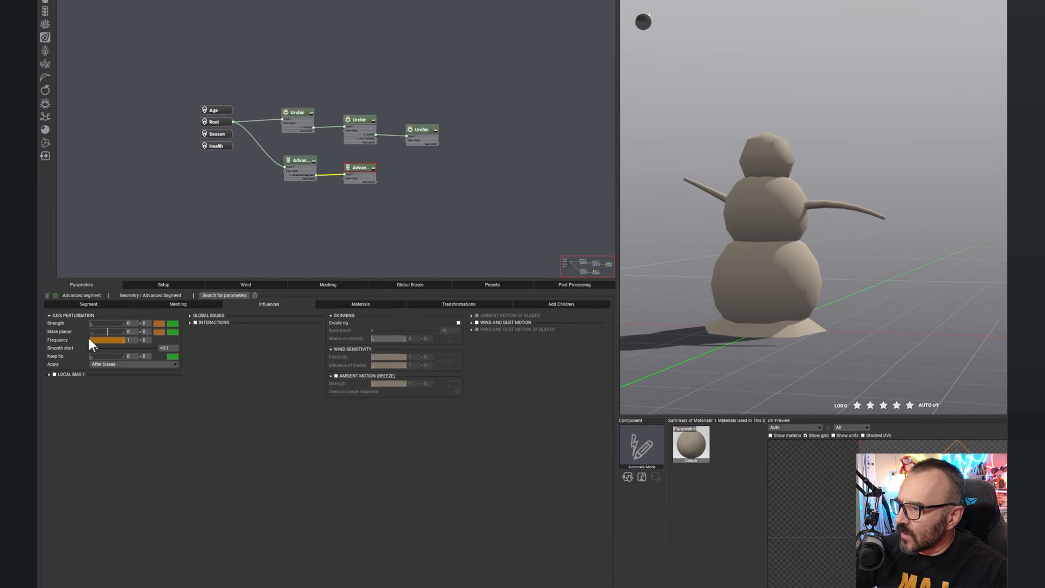
left_click_drag(94, 324, 95, 318)
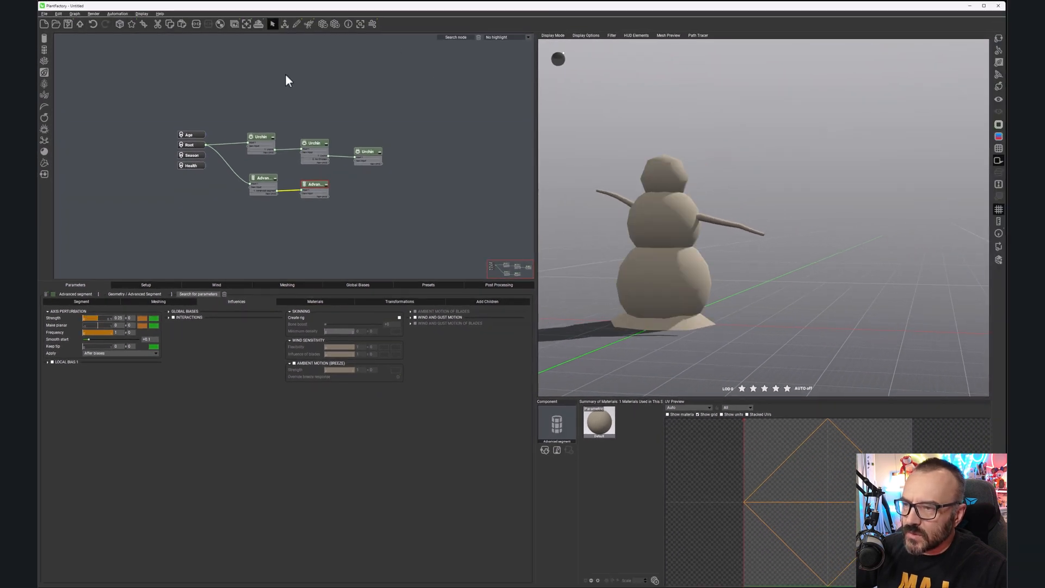
left_click(129, 318)
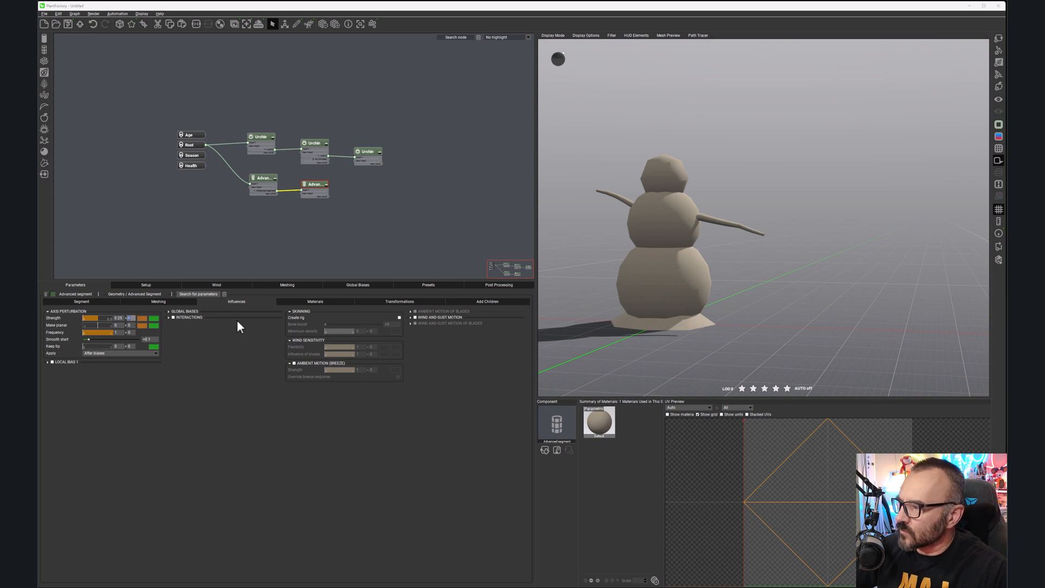
type("0.1")
key("Return")
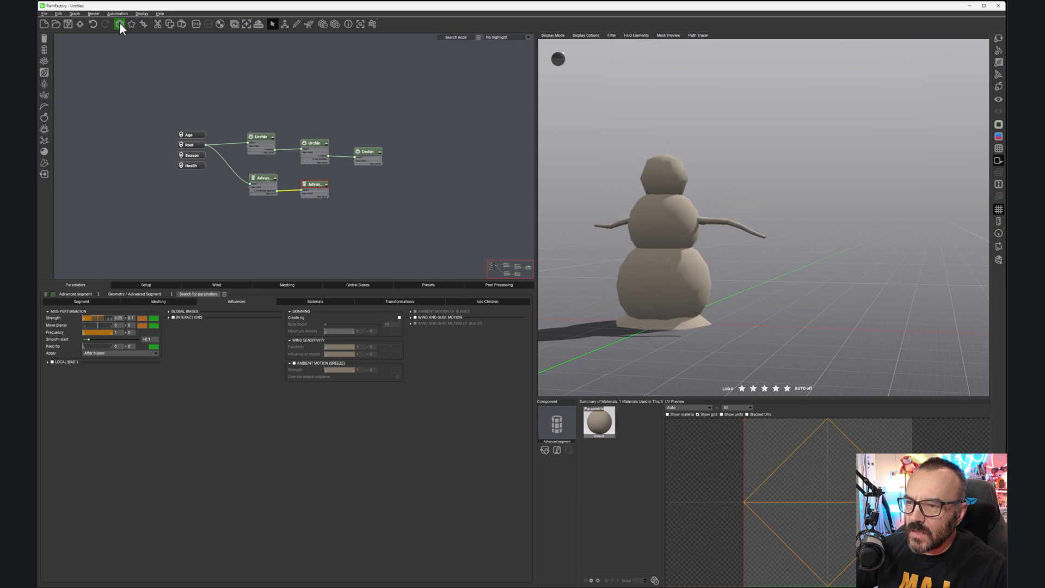
left_click(119, 24)
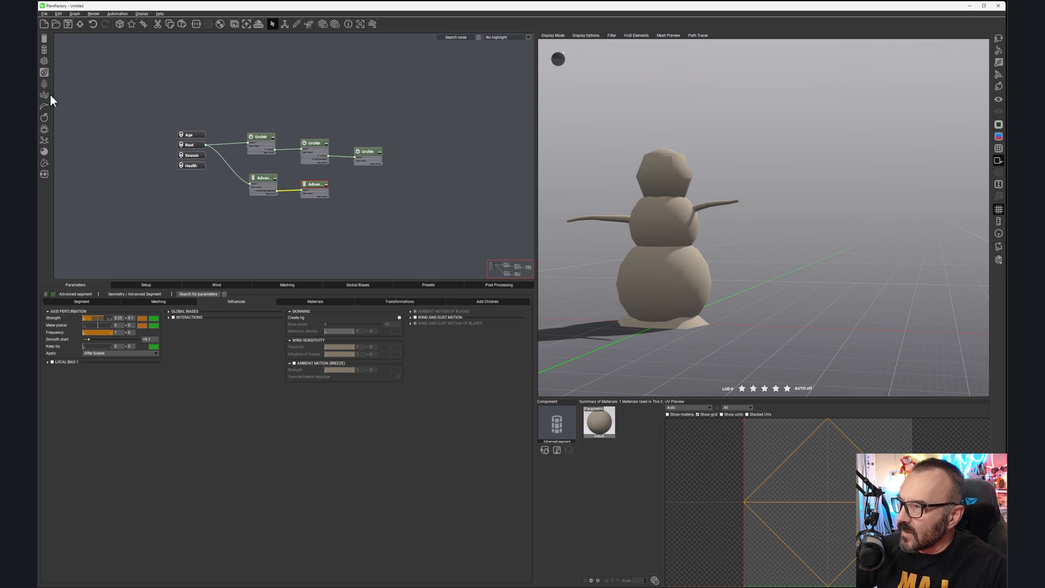
Step: Add a third Advanced segment node as a child of the second and set its length to 1 with a variation of 0.1
left_click_drag(45, 50, 379, 194)
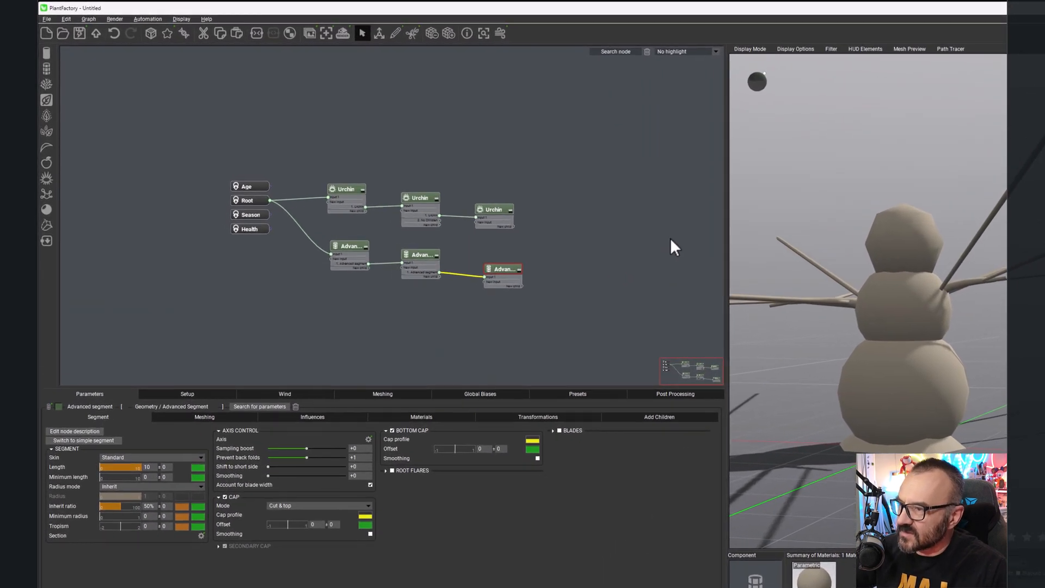
double_click(147, 468)
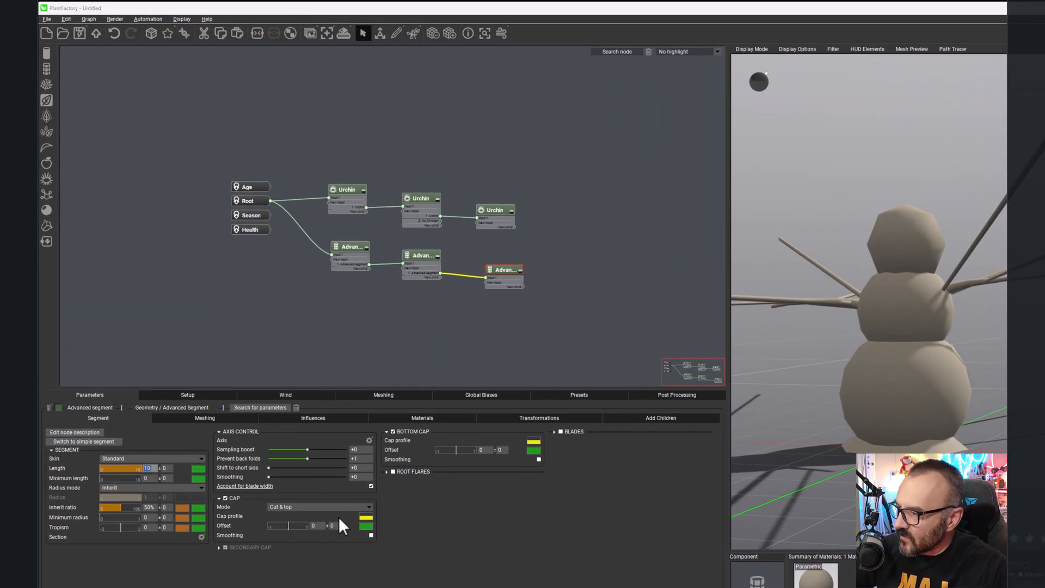
type("1")
key("Return")
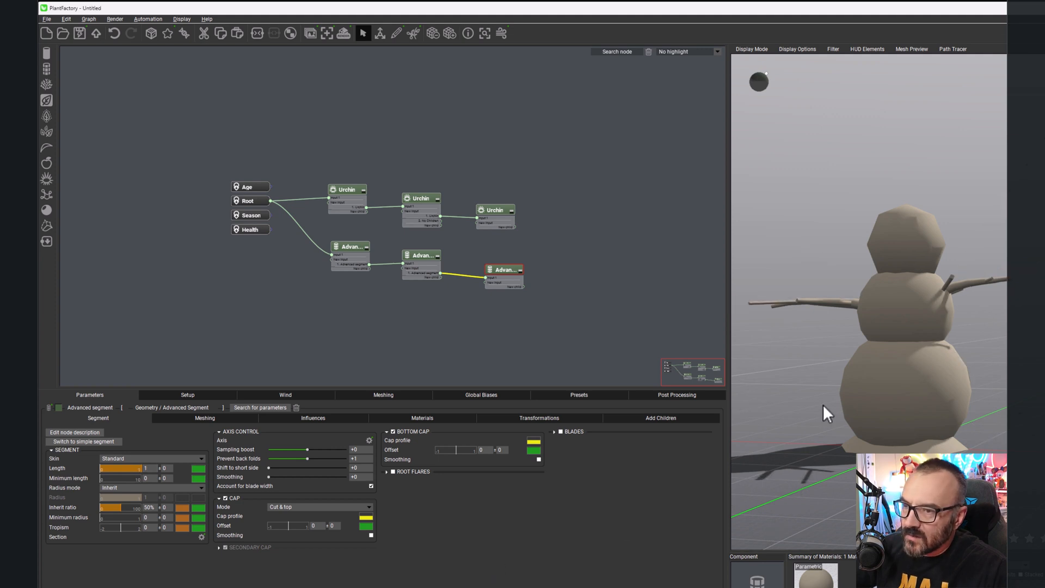
double_click(164, 468)
type("0.1")
key("Return")
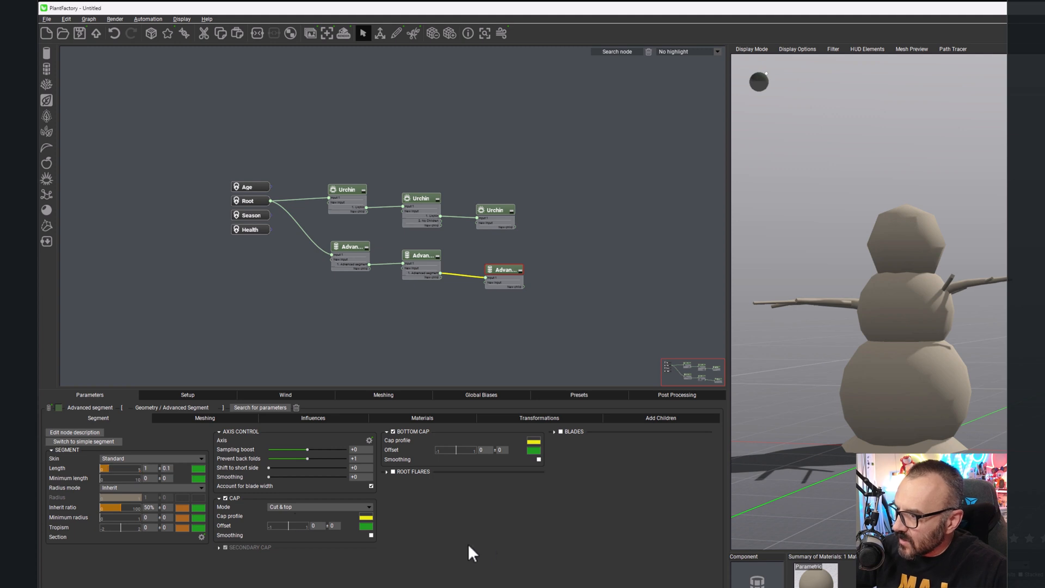
Step: Set the third segment's tropism to 0.33 with a variation of 0.1 and its axis perturbation strength to about 0.19
left_click_drag(124, 529, 127, 531)
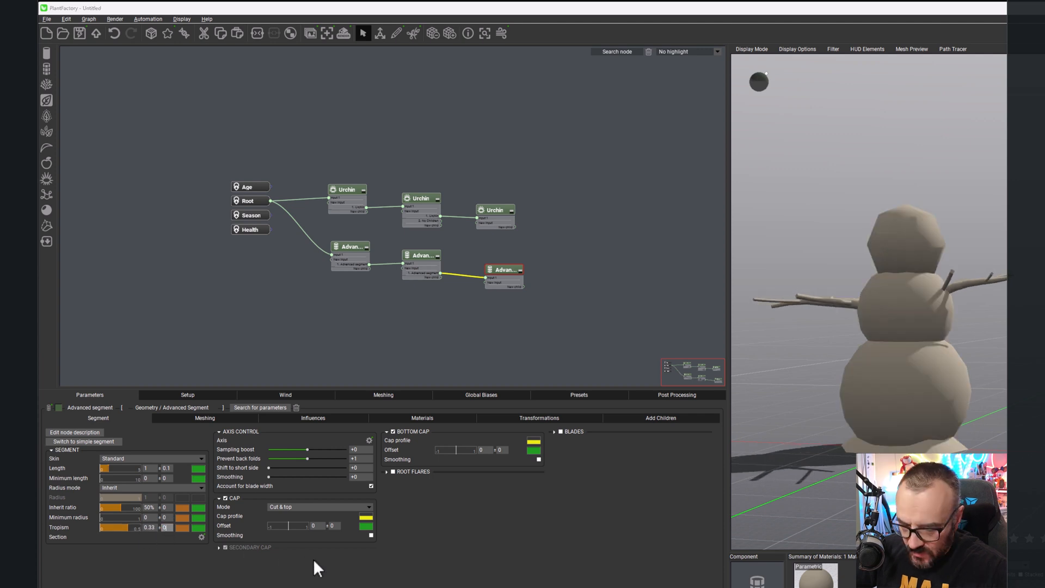
left_click(313, 418)
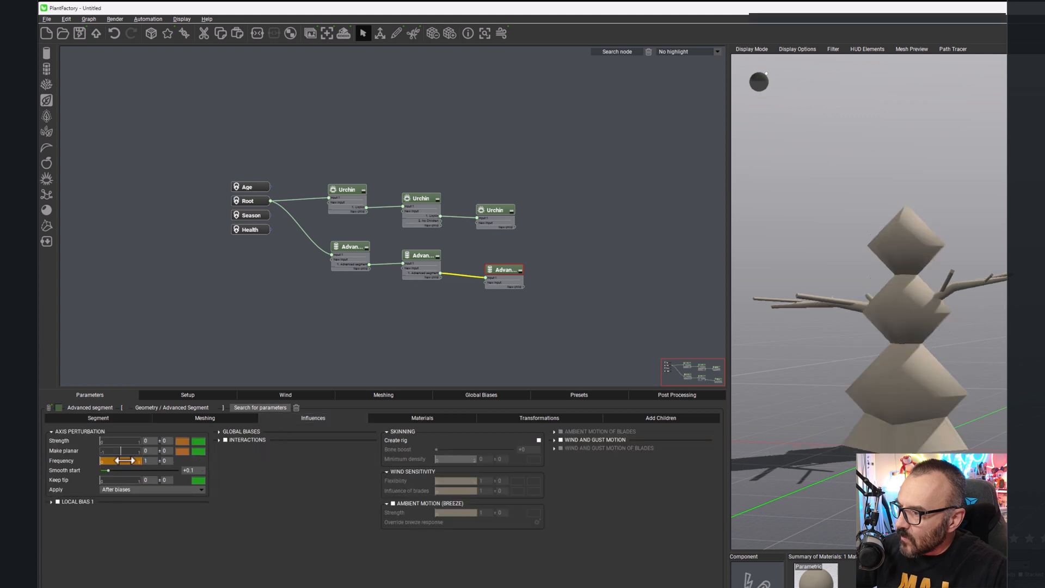
left_click_drag(101, 442, 115, 441)
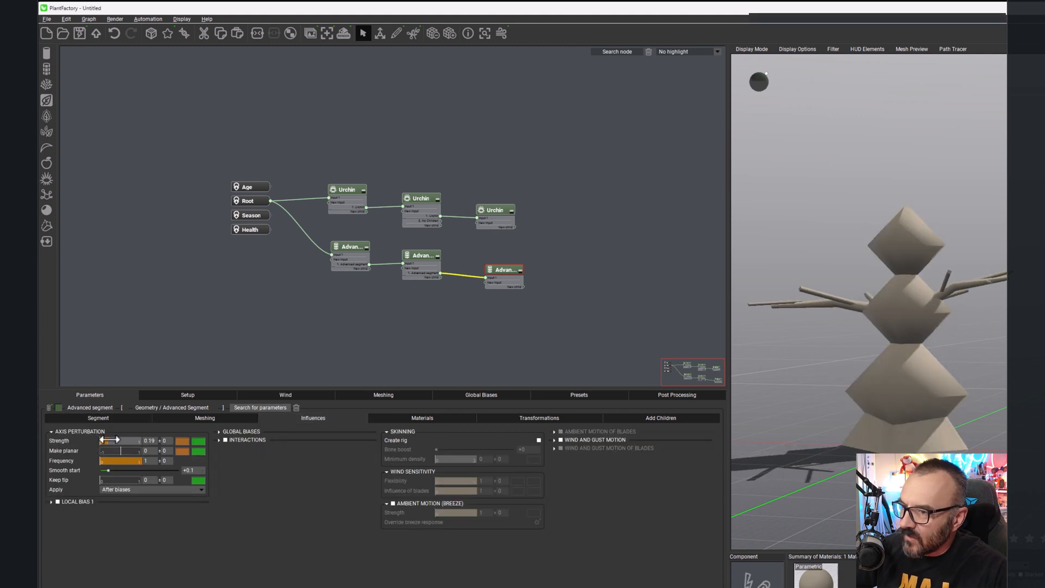
Step: Taper the third Advanced segment toward its tip by lowering the end point of its inherit ratio curve
left_click(90, 418)
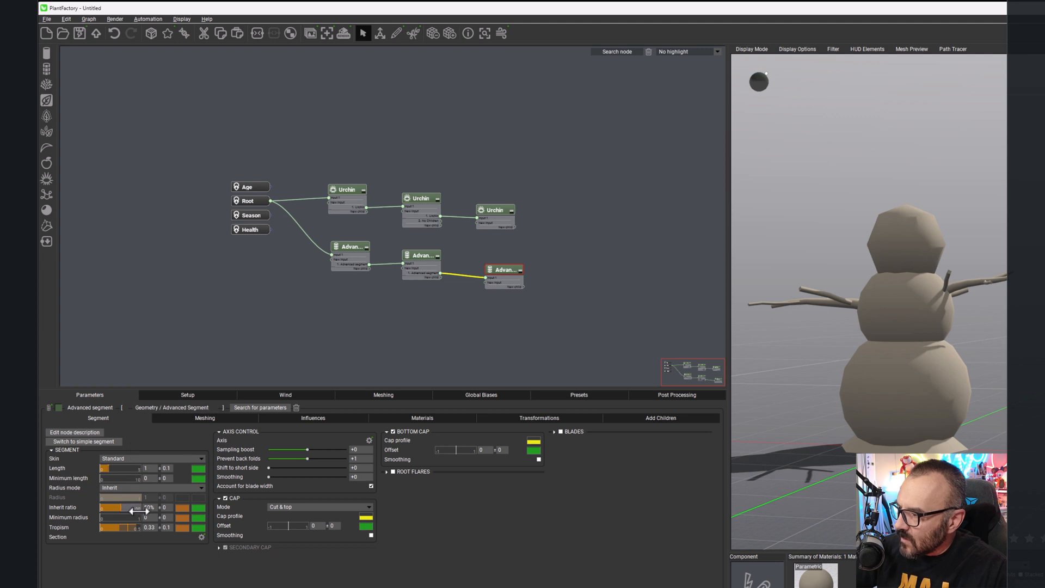
left_click(189, 508)
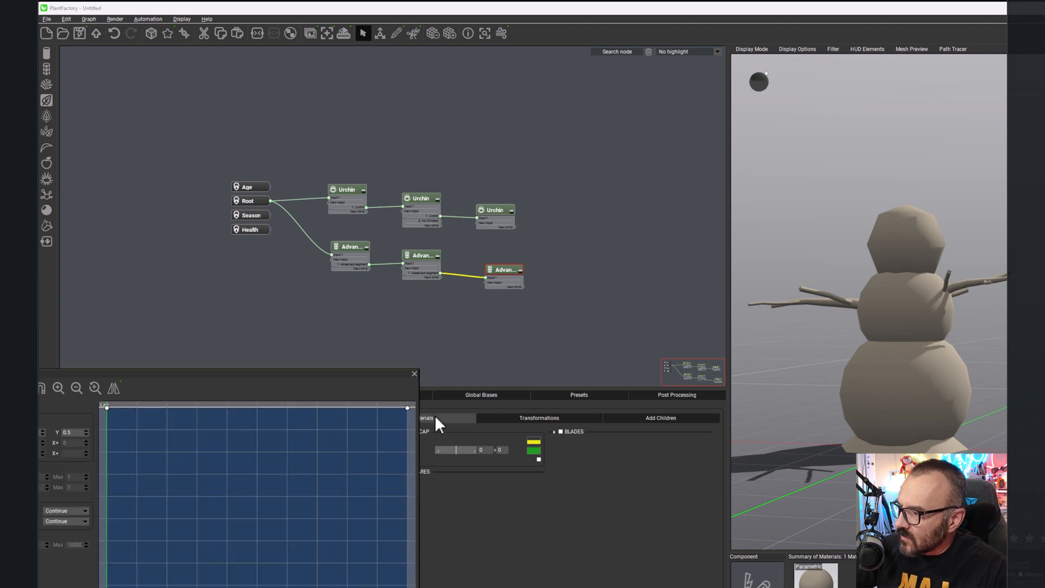
left_click_drag(407, 408, 406, 552)
left_click(392, 587)
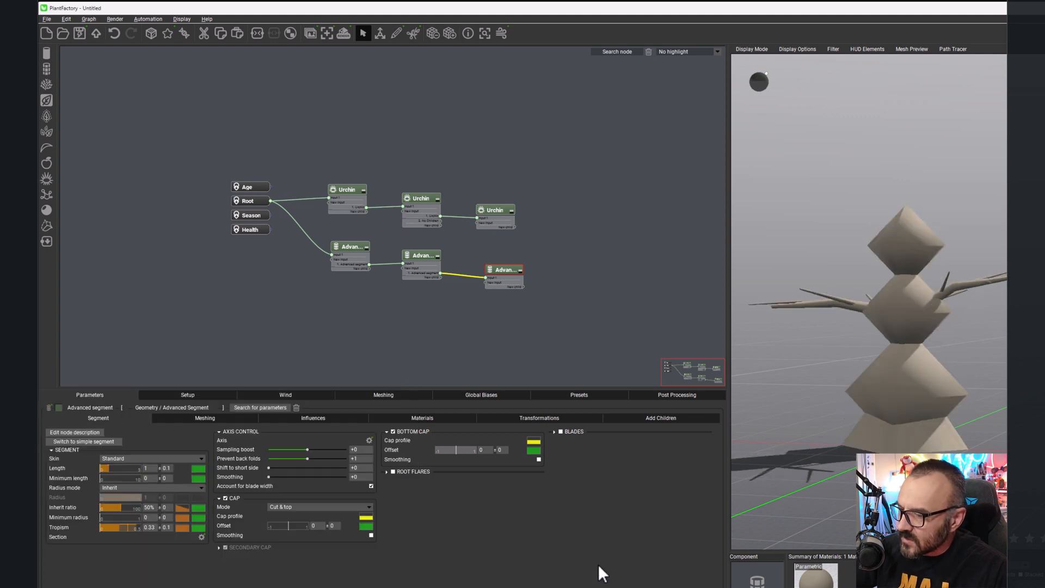
right_click_drag(997, 280, 963, 315)
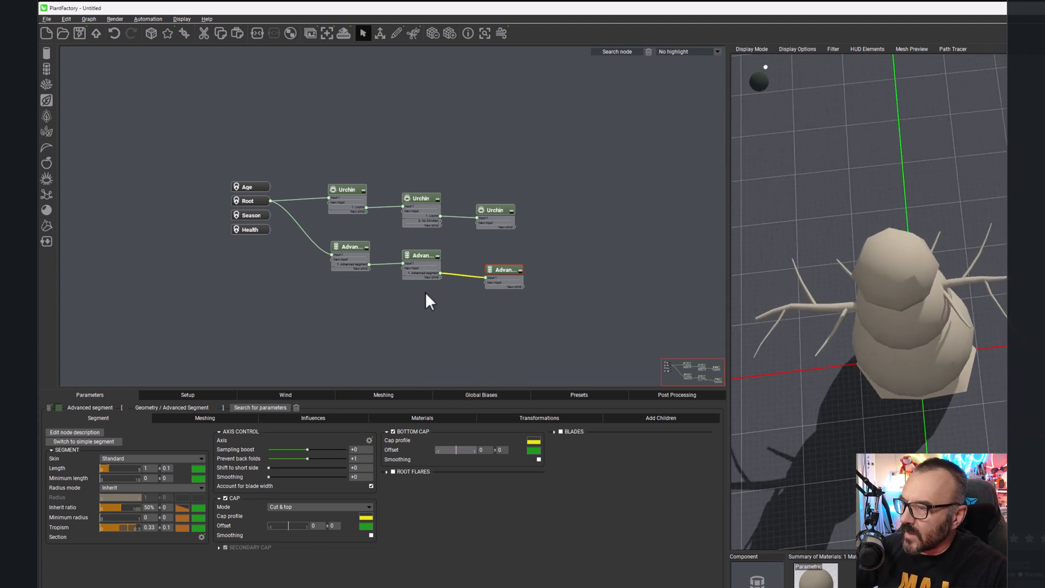
Step: Rename the first Advanced segment node, connected to Root, as trunk
left_click(423, 254)
left_click(348, 247)
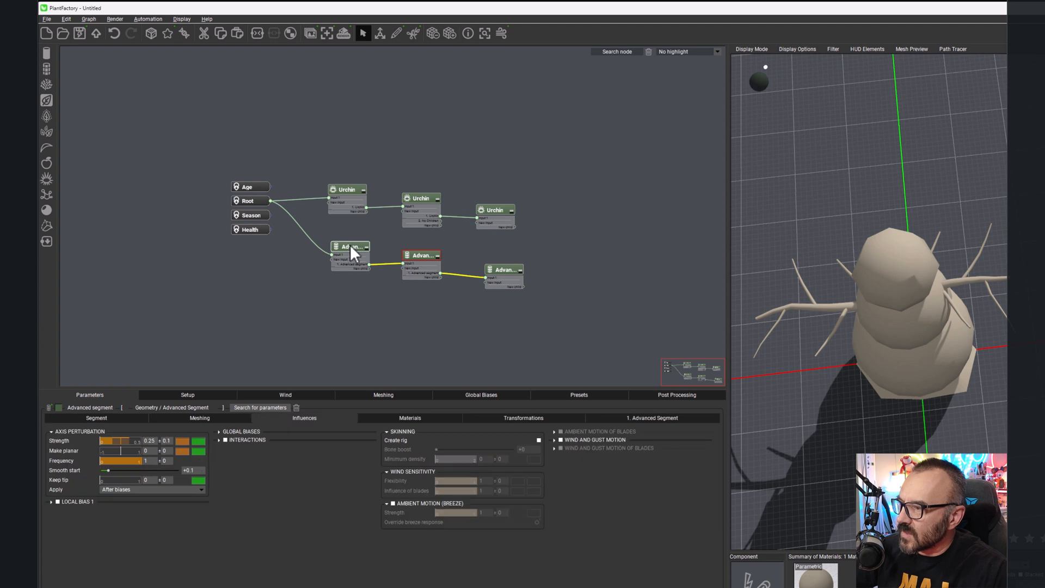
double_click(348, 244)
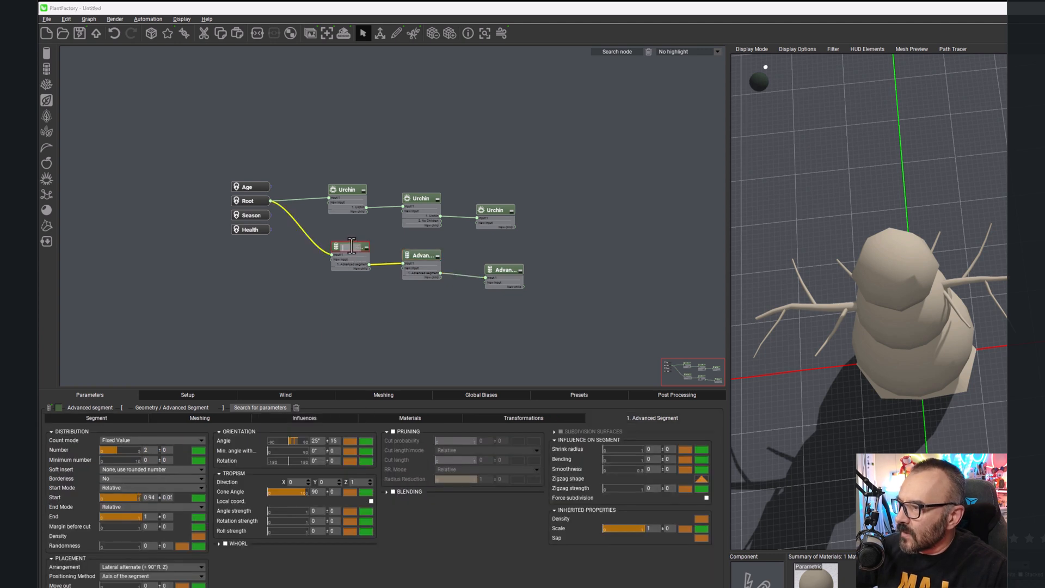
type("arm")
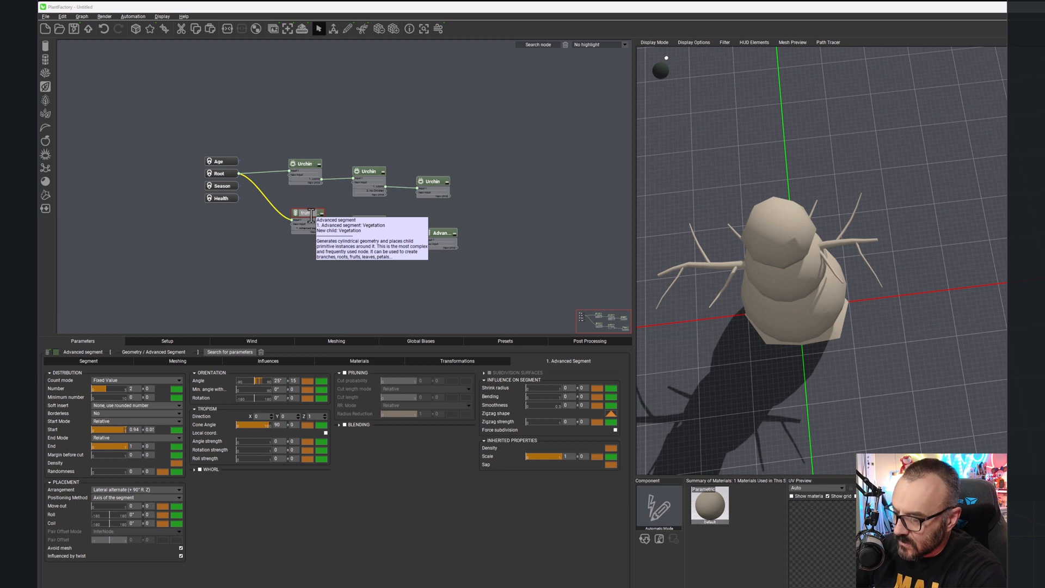
type("k")
key("Return")
Step: Rename the second Advanced segment node as arms
left_click(371, 228)
double_click(368, 229)
double_click(358, 220)
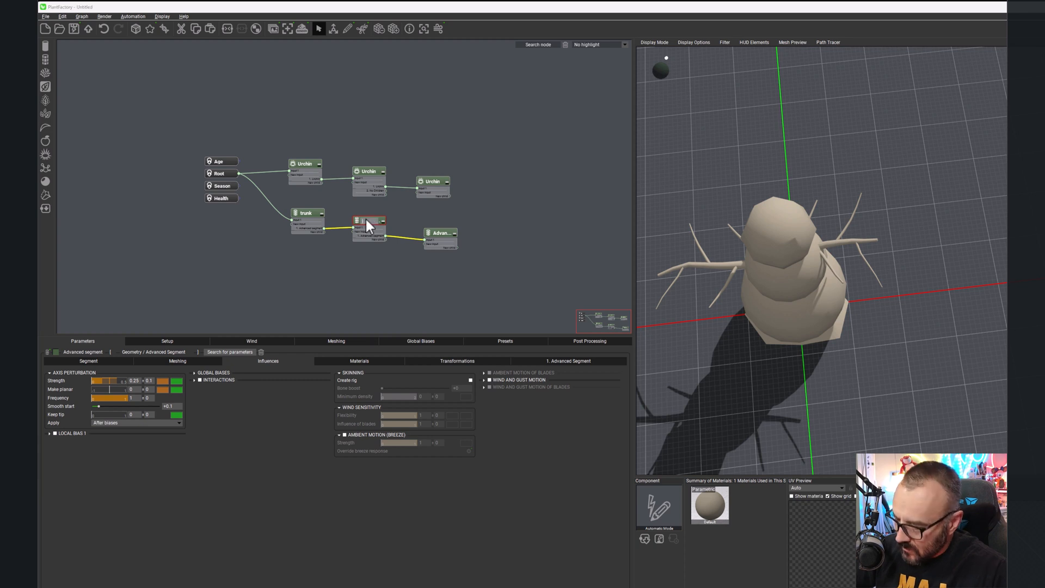
type("arms")
Step: Rename the third Advanced segment node as fingers
left_click(438, 236)
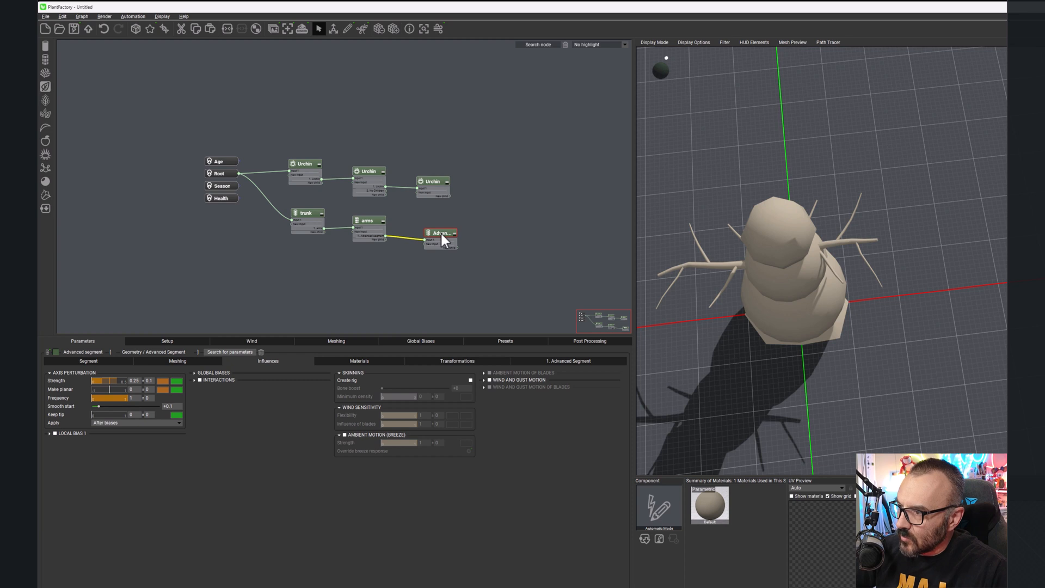
double_click(442, 235)
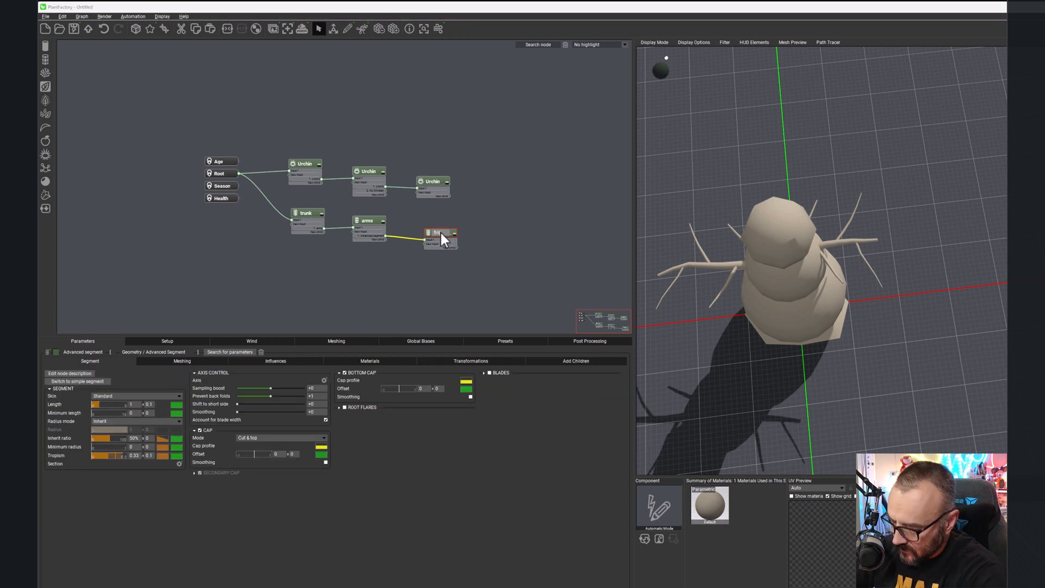
key("Return")
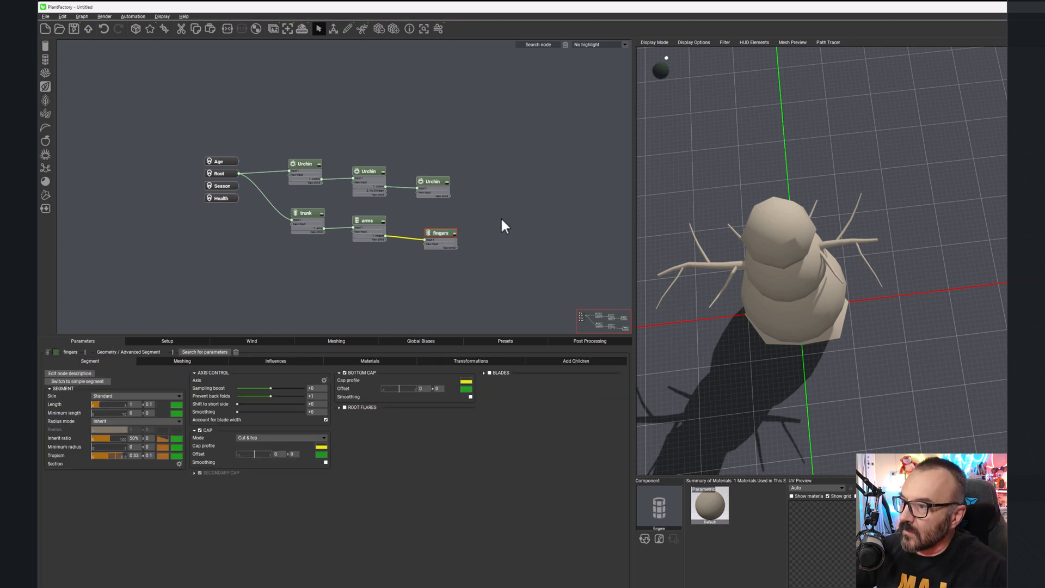
Step: Change the fingers node's colour in the graph to blue
left_click(55, 352)
left_click(83, 269)
left_click(159, 314)
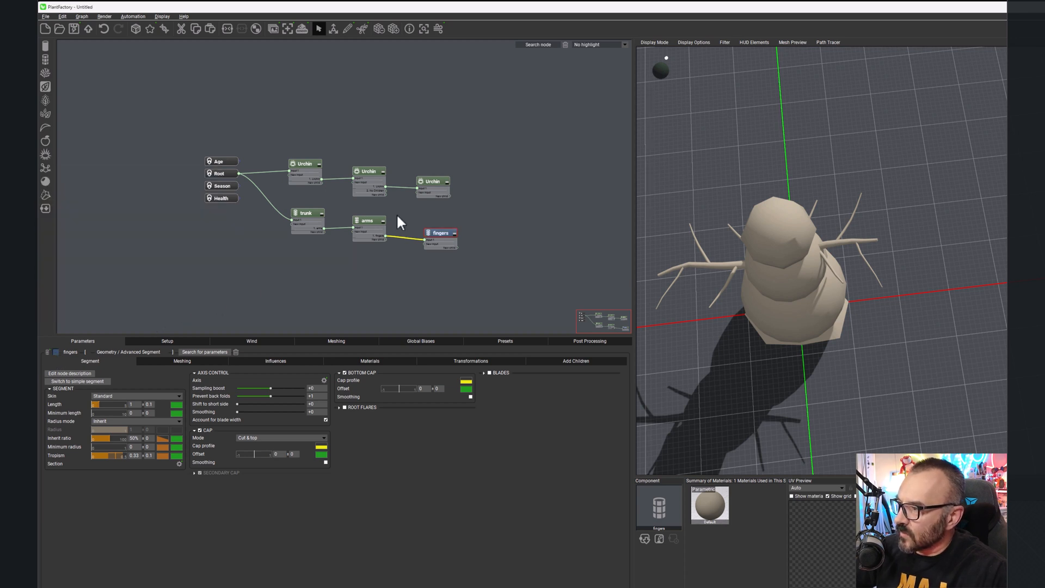
Step: Change the arms node's colour in the graph to purple
left_click(367, 221)
left_click(54, 352)
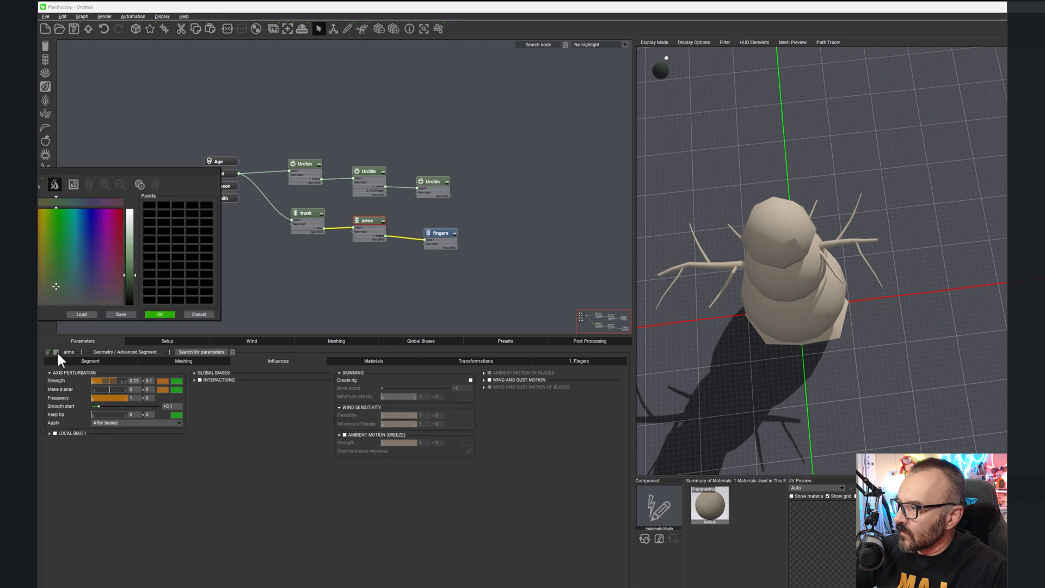
left_click(107, 283)
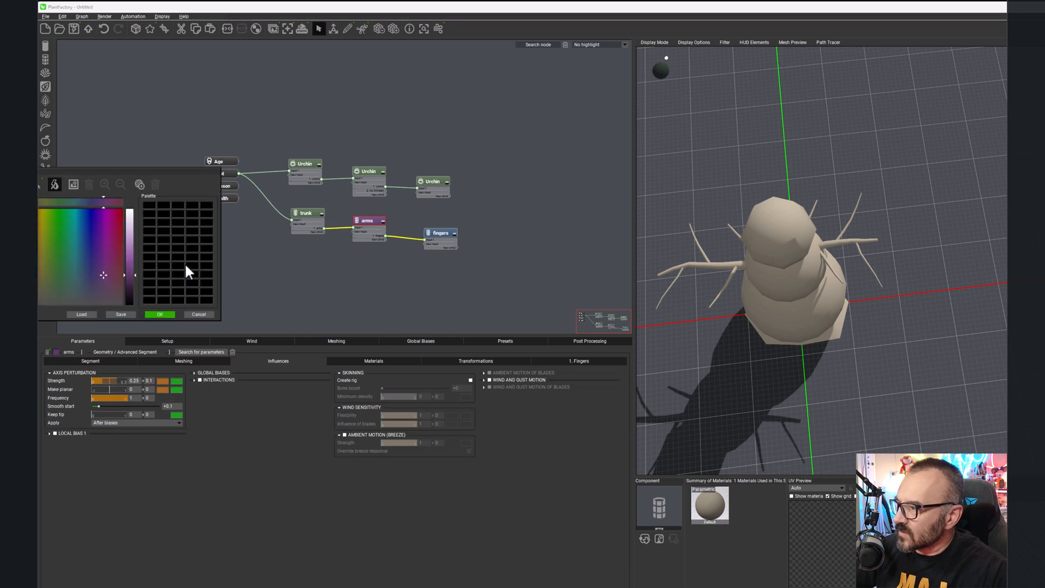
left_click(160, 315)
Step: Change the trunk node's colour in the graph to magenta
left_click(314, 212)
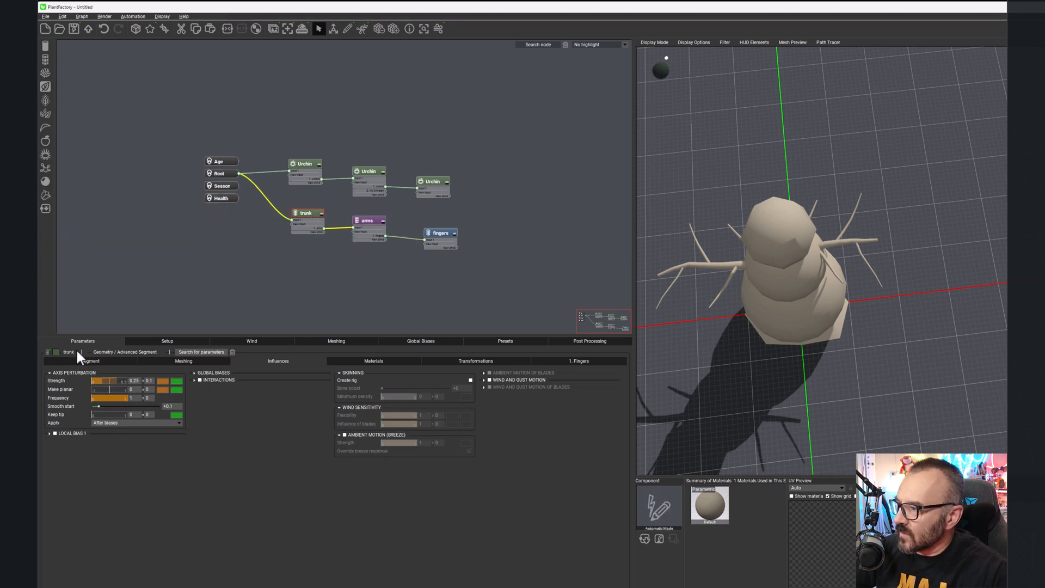
left_click(56, 353)
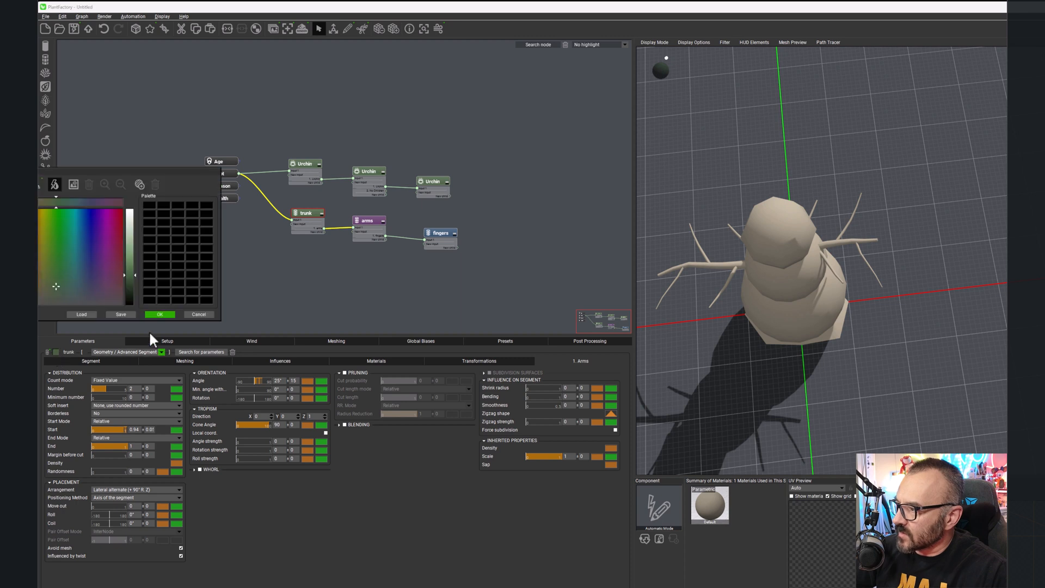
left_click(115, 222)
left_click(159, 315)
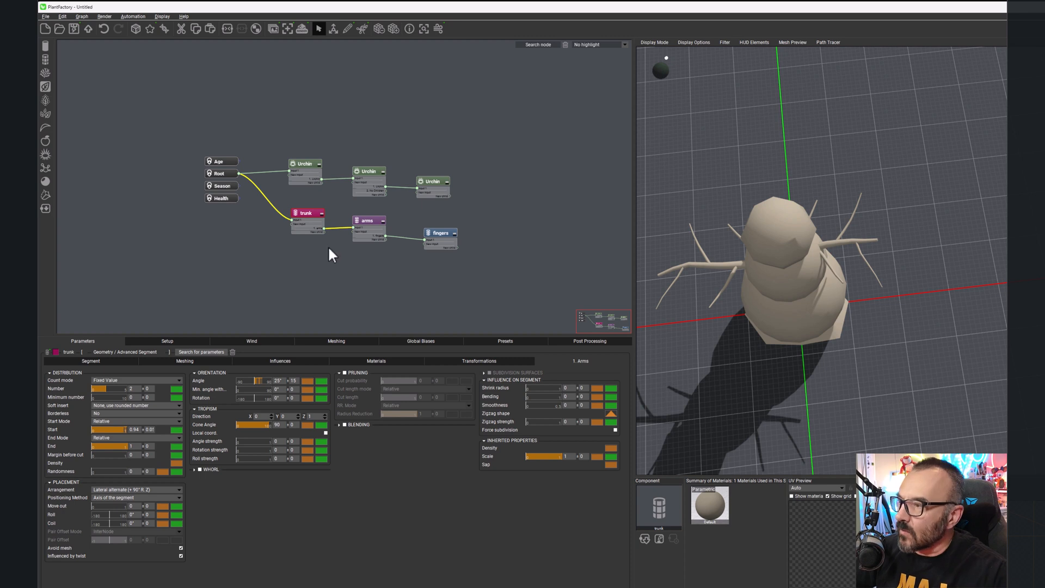
Step: Set the arms node's finger distribution to number 2 with a variation of 1, starting at about 0.47
left_click(366, 224)
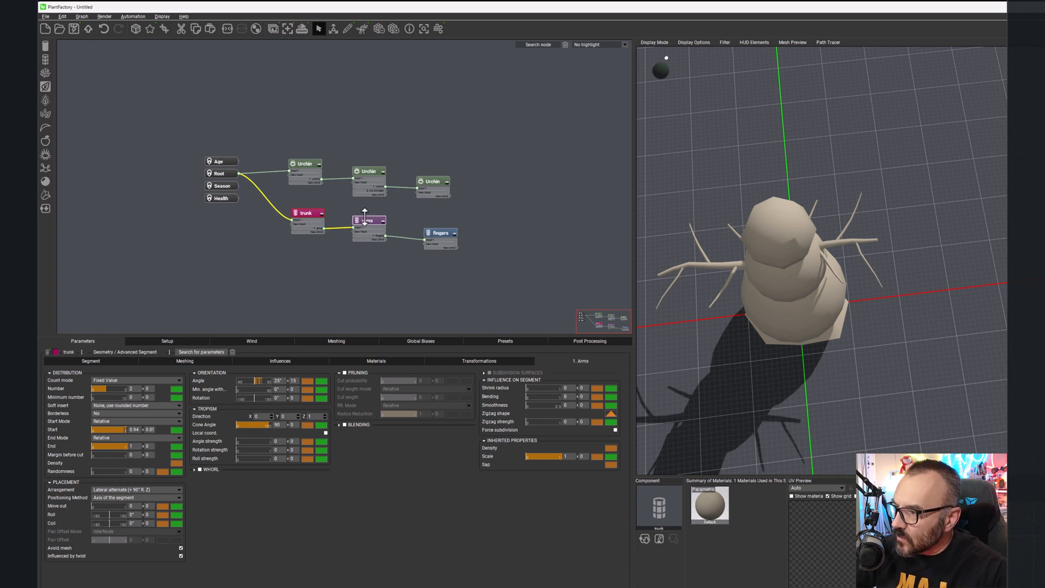
left_click(581, 361)
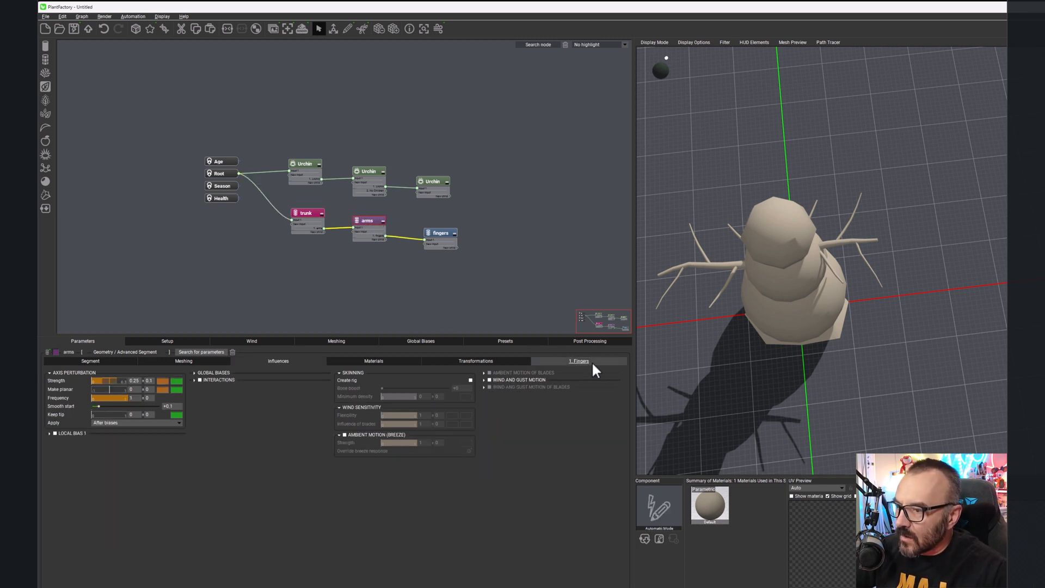
left_click(587, 374)
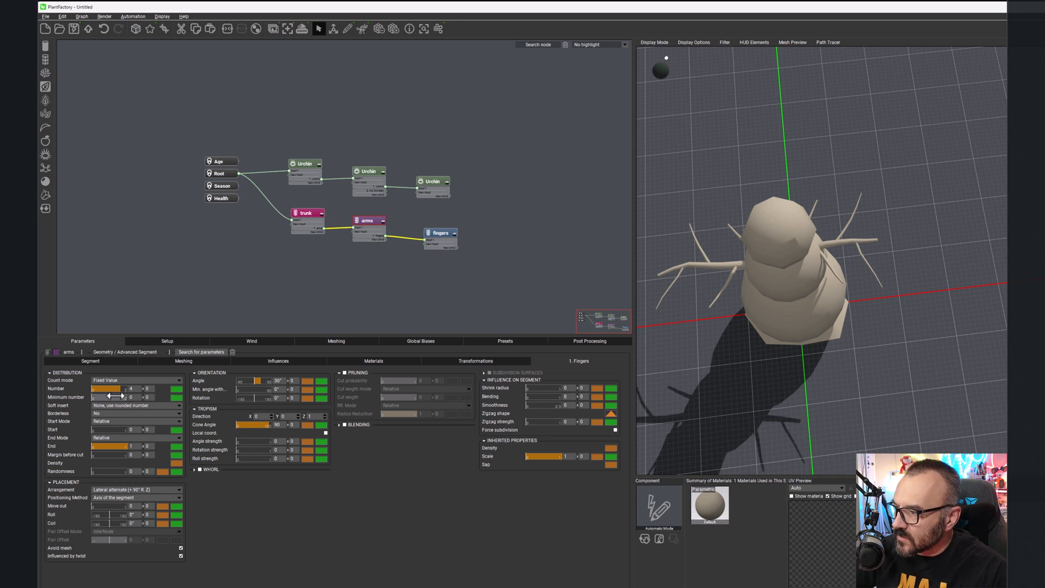
double_click(135, 388)
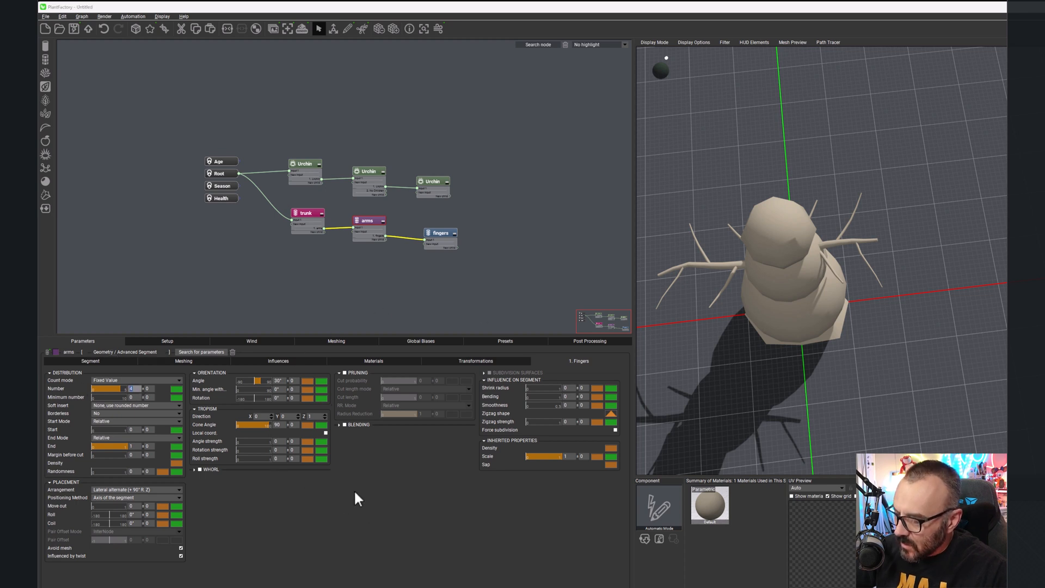
type("2")
key("Return")
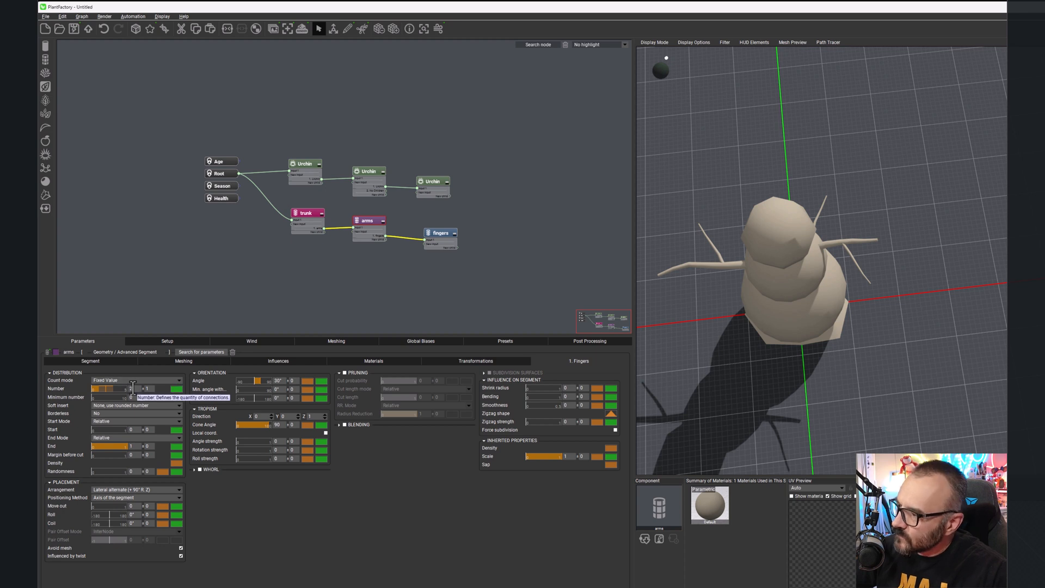
left_click_drag(100, 430, 103, 432)
left_click_drag(99, 432, 112, 432)
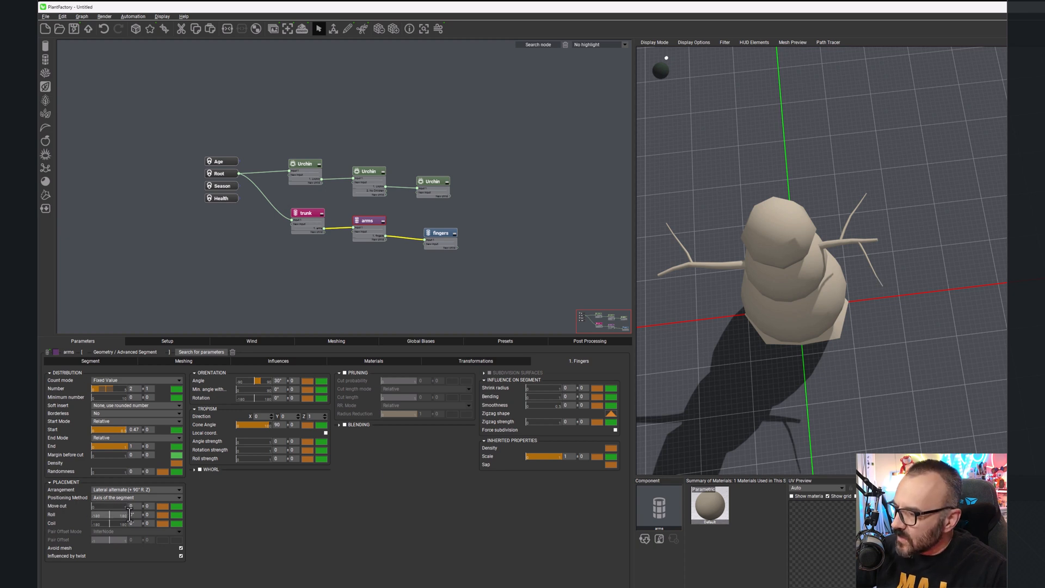
Step: Set the finger placement's roll to 130° with a variation of 50 and its coil to 110° with a variation of 90
left_click(137, 515)
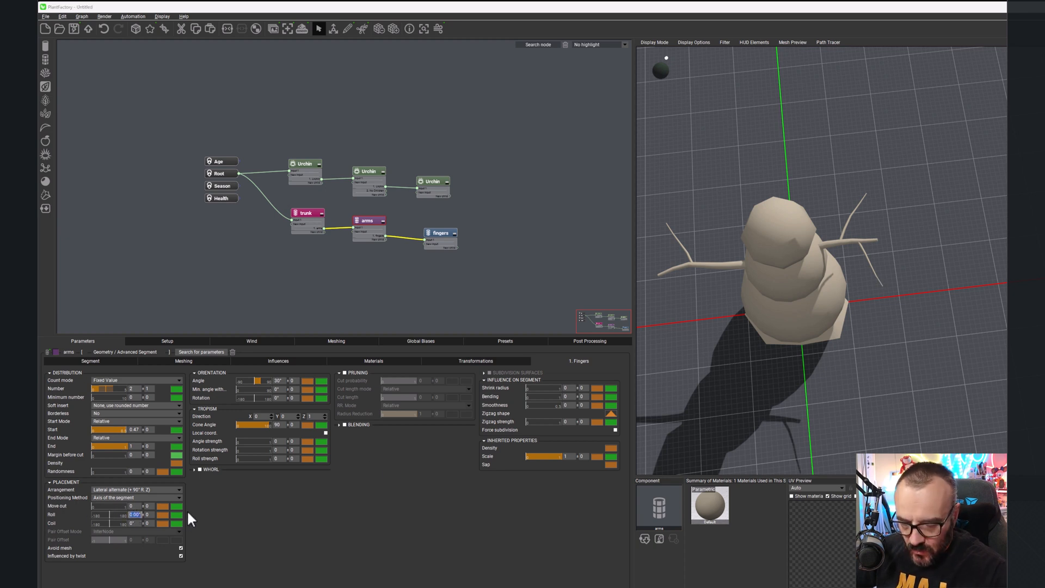
type("130")
key("Tab")
type("50")
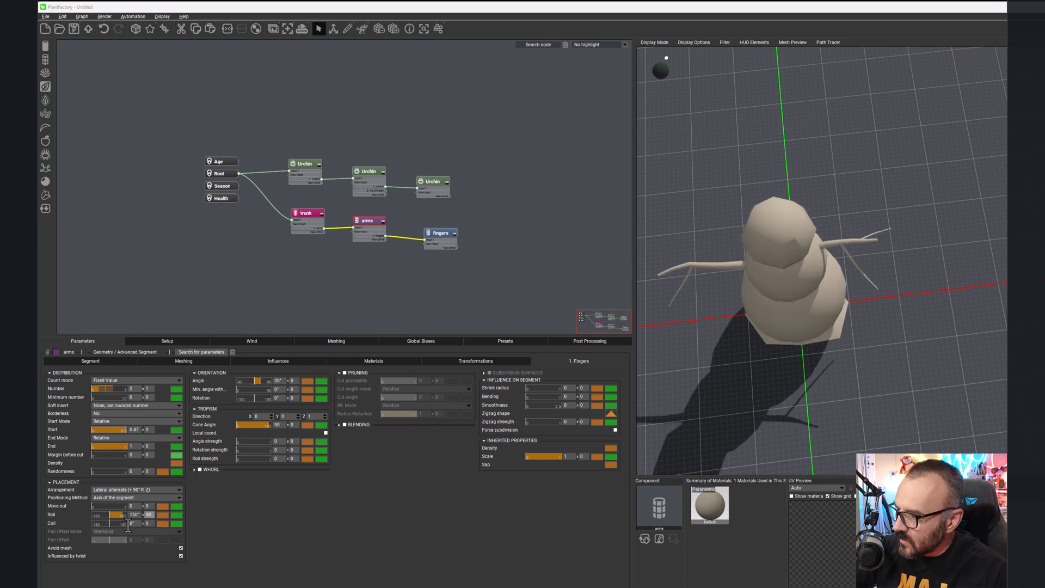
key("Tab")
type("110")
key("Tab")
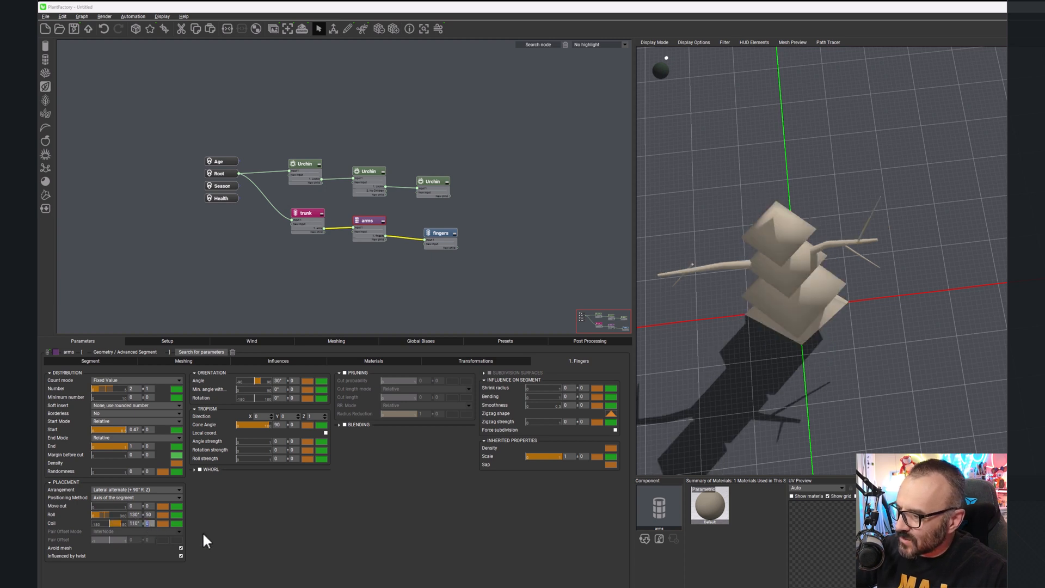
type("90")
key("Return")
left_click_drag(952, 299, 795, 264)
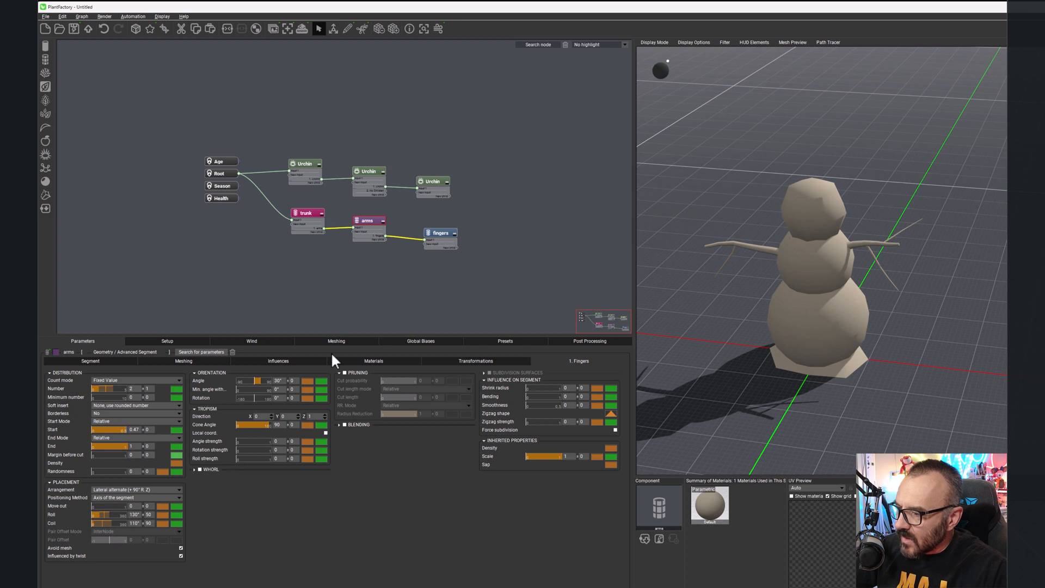
Step: Enable pruning for the fingers on the arms node and set the cut probability's variation to 1
left_click(345, 374)
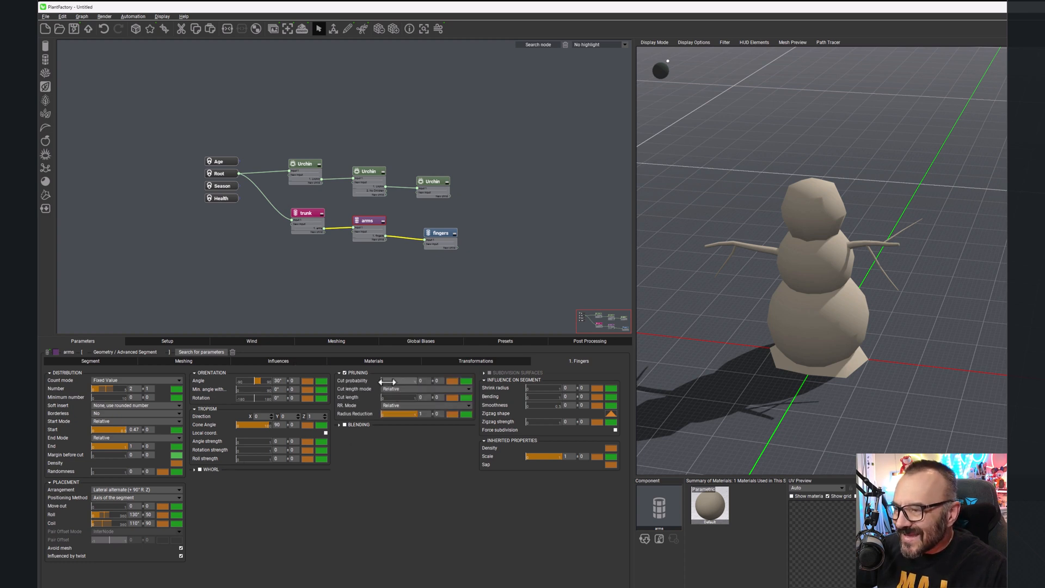
left_click_drag(443, 381, 434, 382)
type("1")
key("Return")
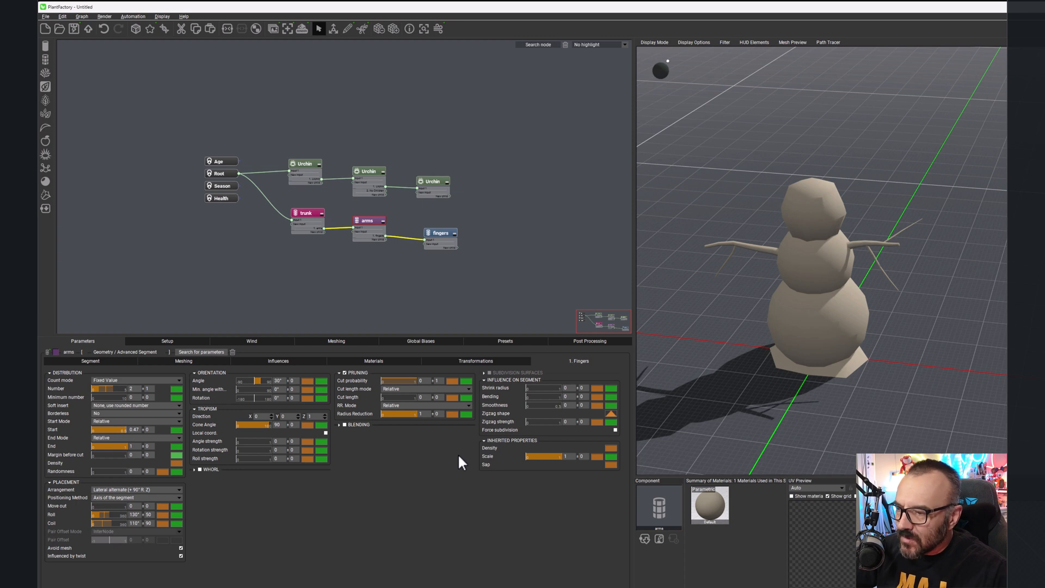
Step: Shorten the fingers node's segment length to 0.5
left_click(265, 364)
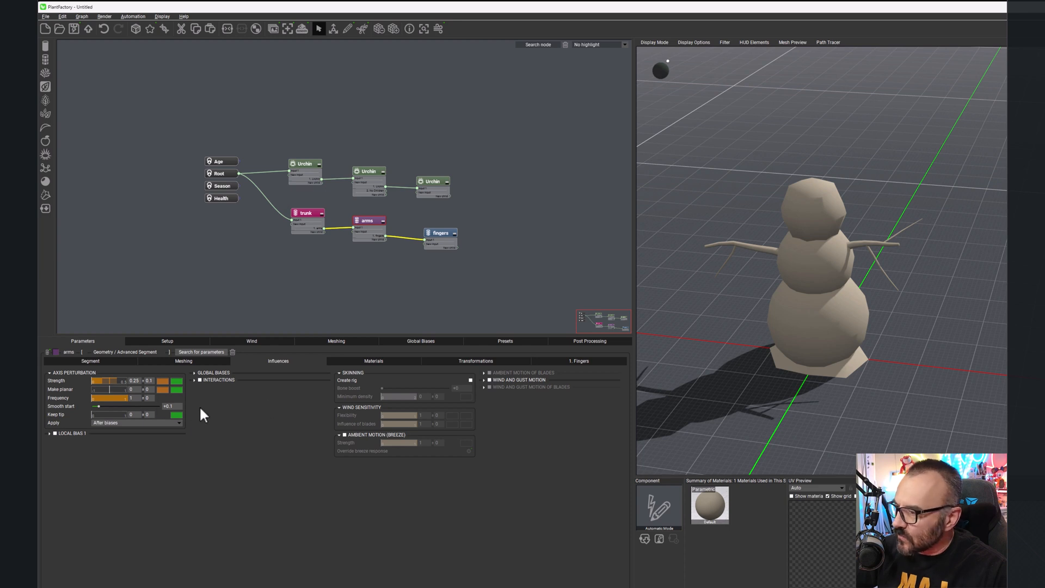
left_click(440, 239)
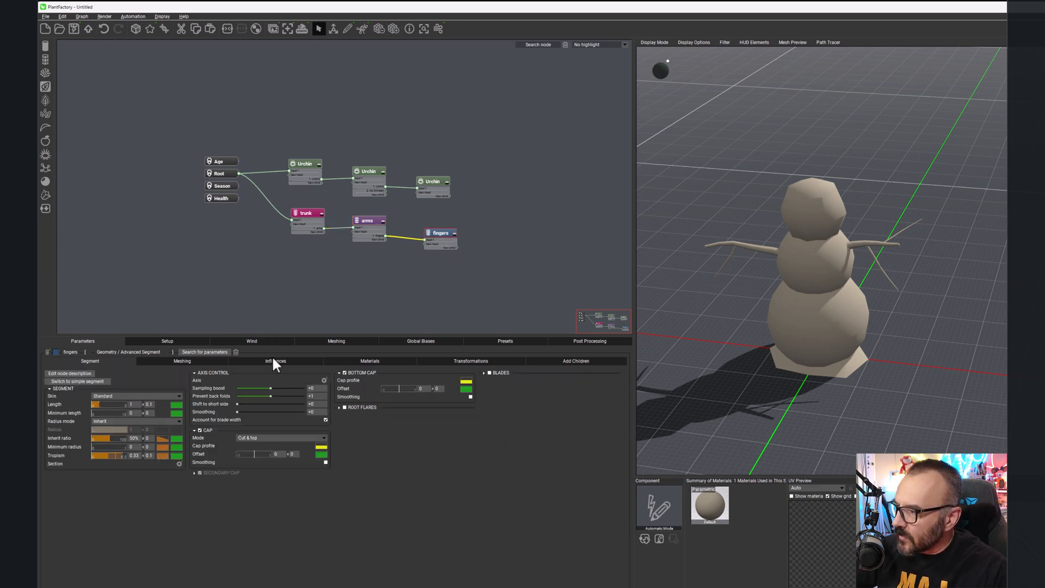
left_click(138, 403)
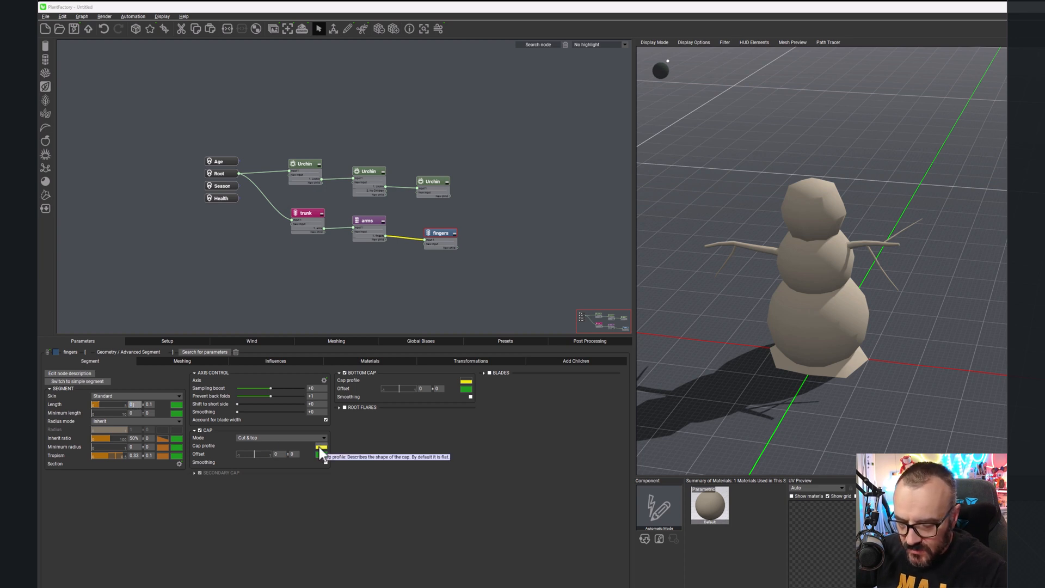
left_click(472, 521)
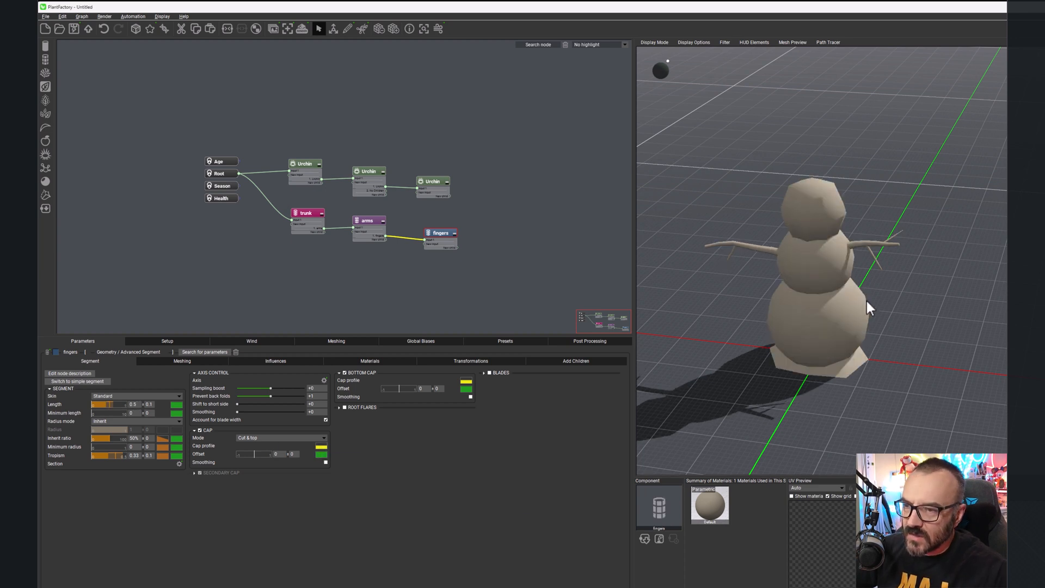
left_click_drag(834, 245, 811, 222)
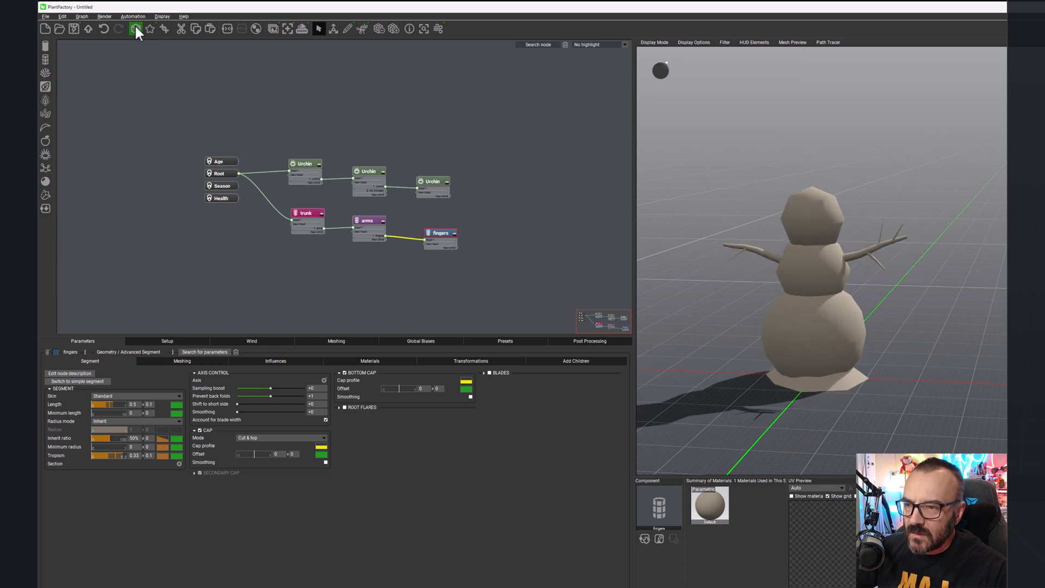
right_click_drag(859, 180, 774, 260)
scroll(877, 273, "down", 4)
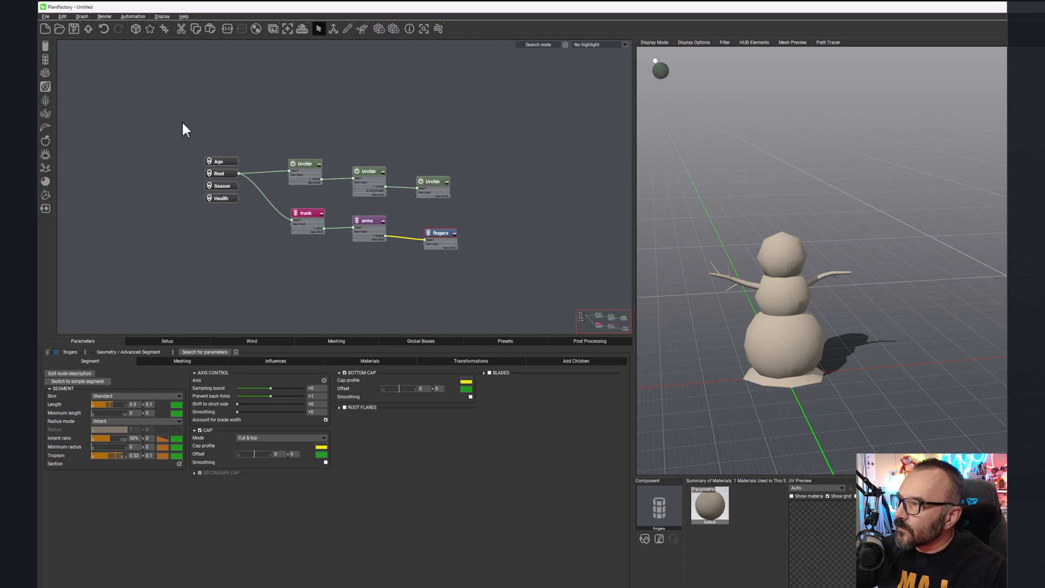
Step: Add an Advanced segment node as a child of the third Urchin node, the snowman's head
left_click(441, 180)
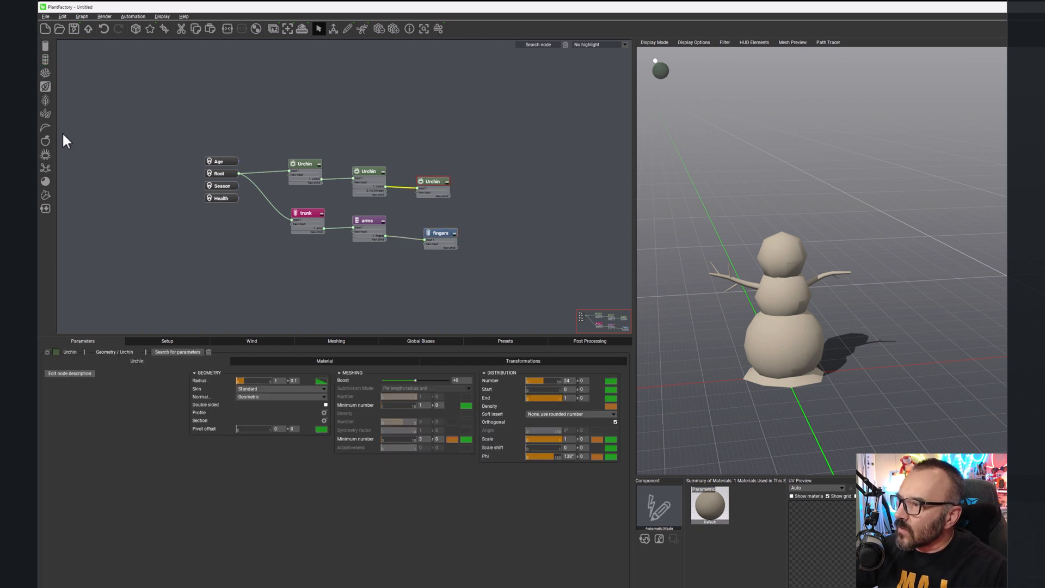
left_click(45, 58)
left_click_drag(488, 178, 507, 195)
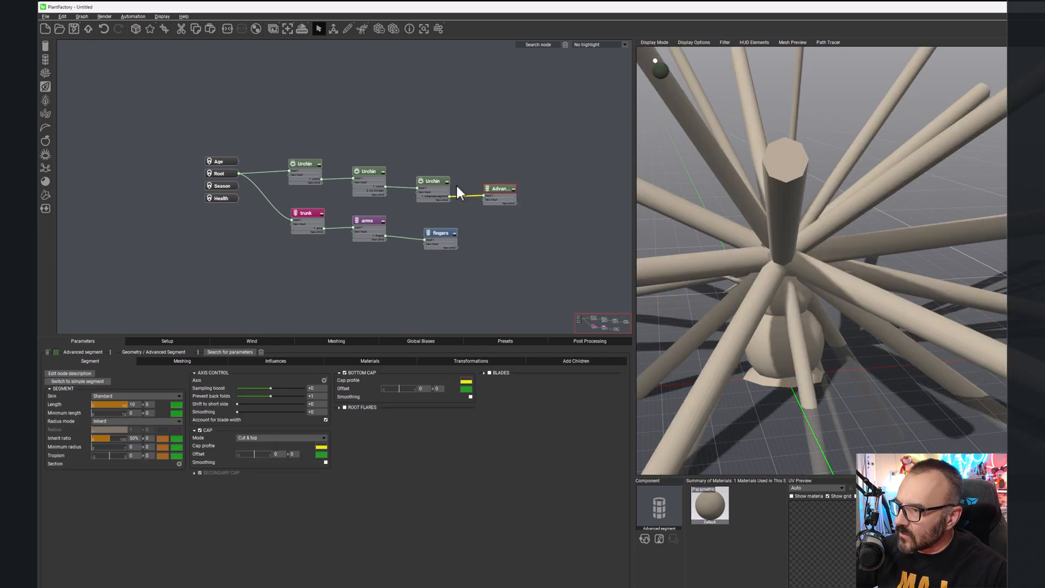
Step: Set the head Urchin node's distribution number to 1 for a single protruding segment
left_click(435, 185)
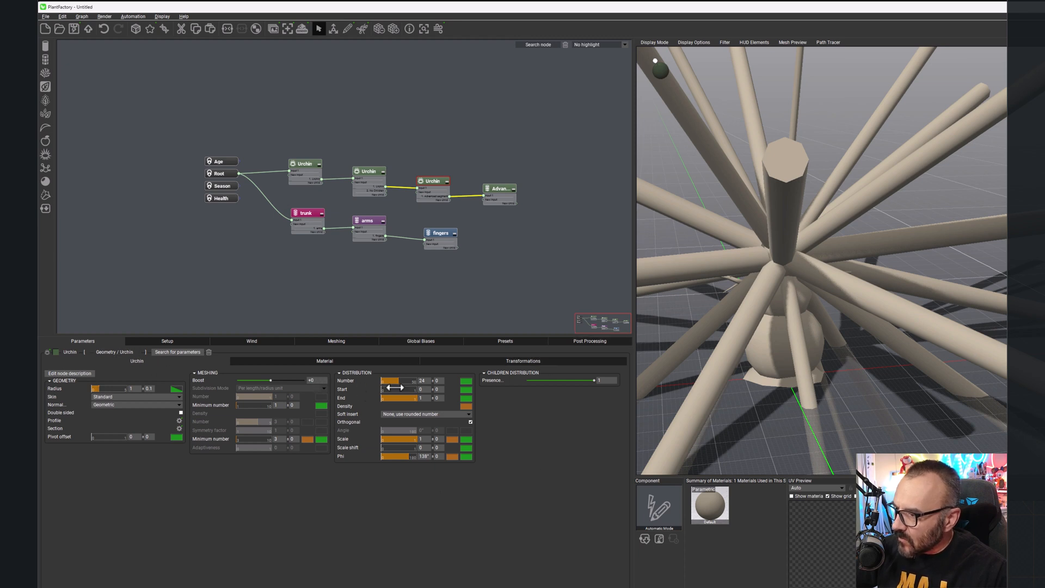
left_click(422, 381)
type("1")
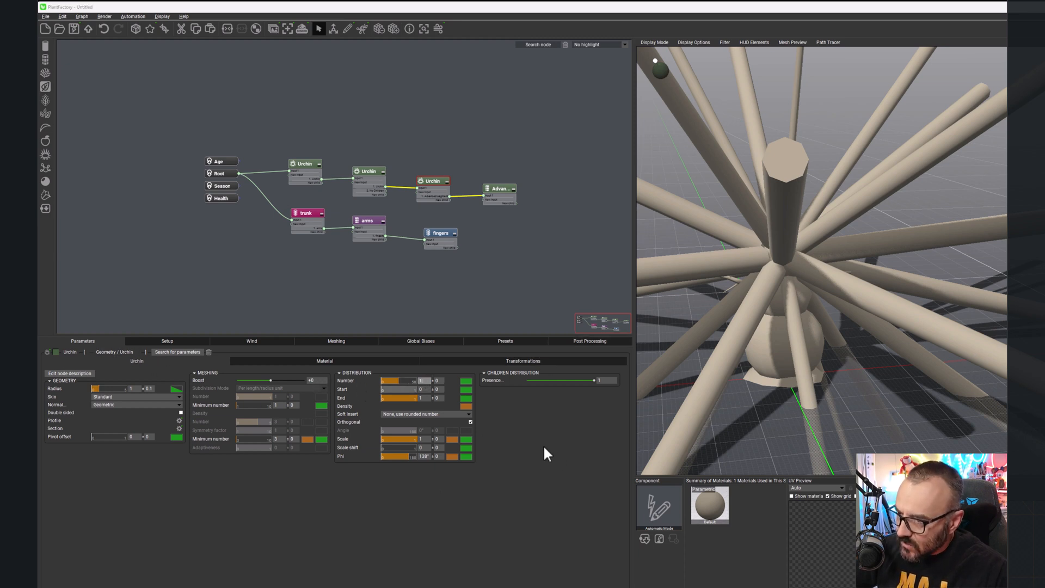
key("Return")
scroll(809, 262, "up", 5)
left_click_drag(809, 262, 828, 327)
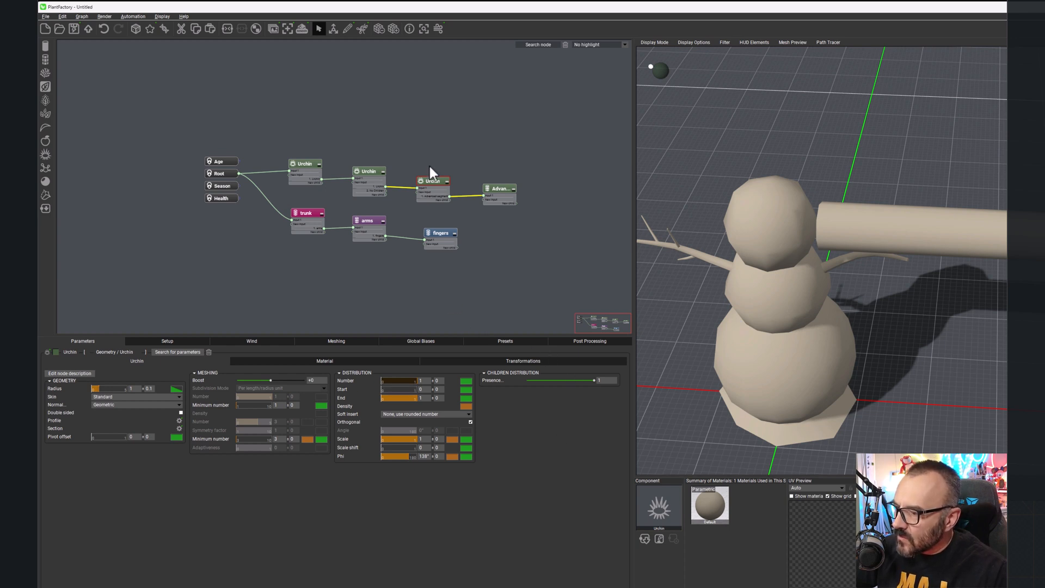
Step: Rename the Advanced segment node connected to the head Urchin as nose
left_click(504, 189)
double_click(503, 188)
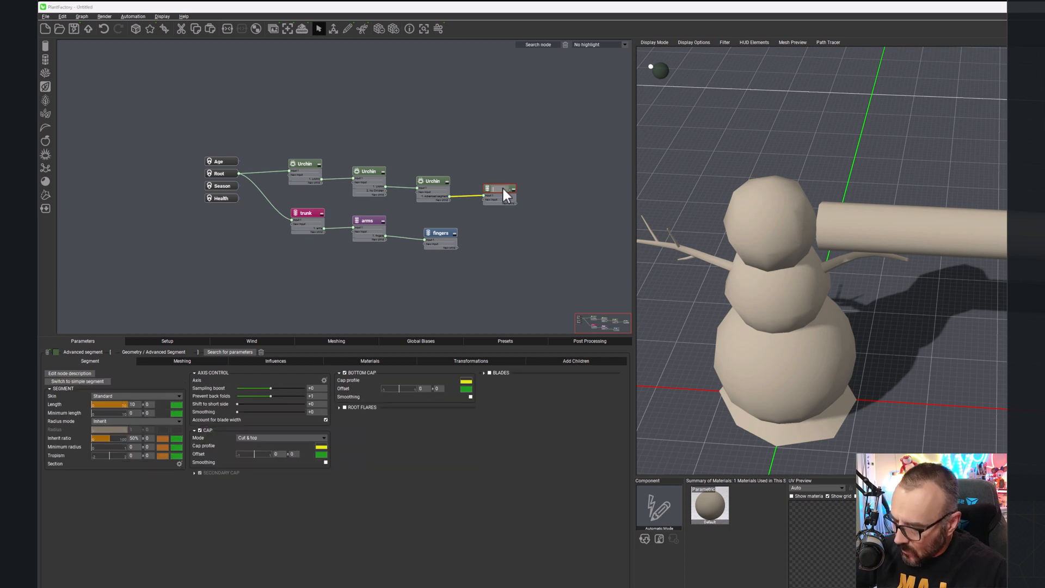
type("nose")
key("Return")
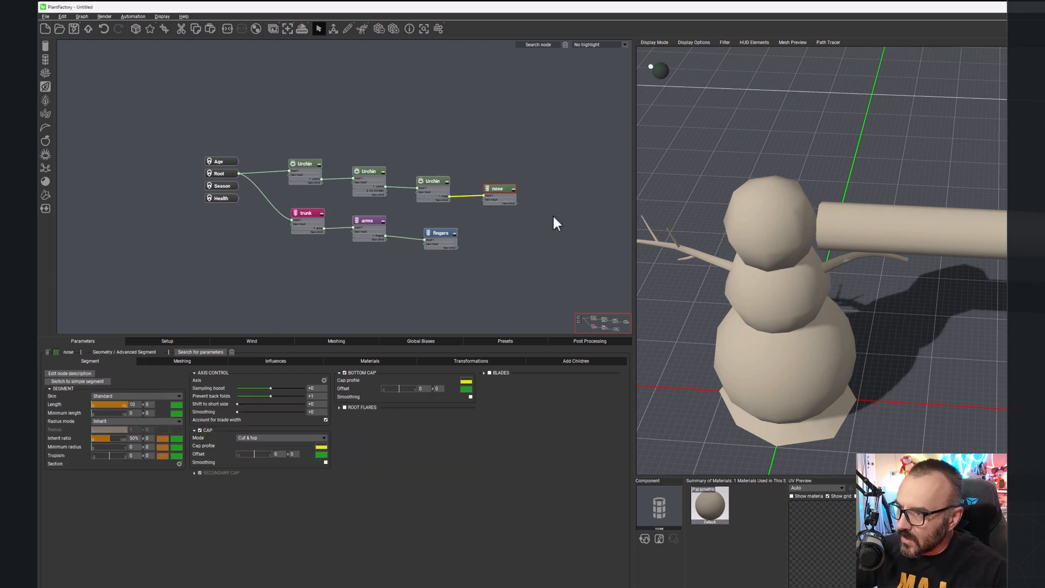
Step: Change the nose node's colour in the graph to olive yellow
left_click(56, 351)
left_click(48, 228)
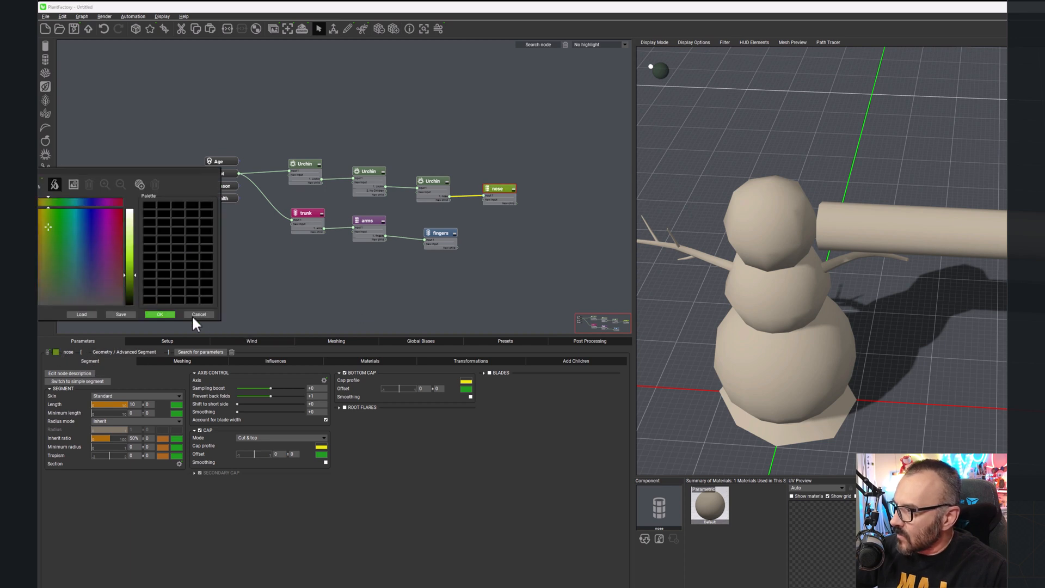
left_click(158, 314)
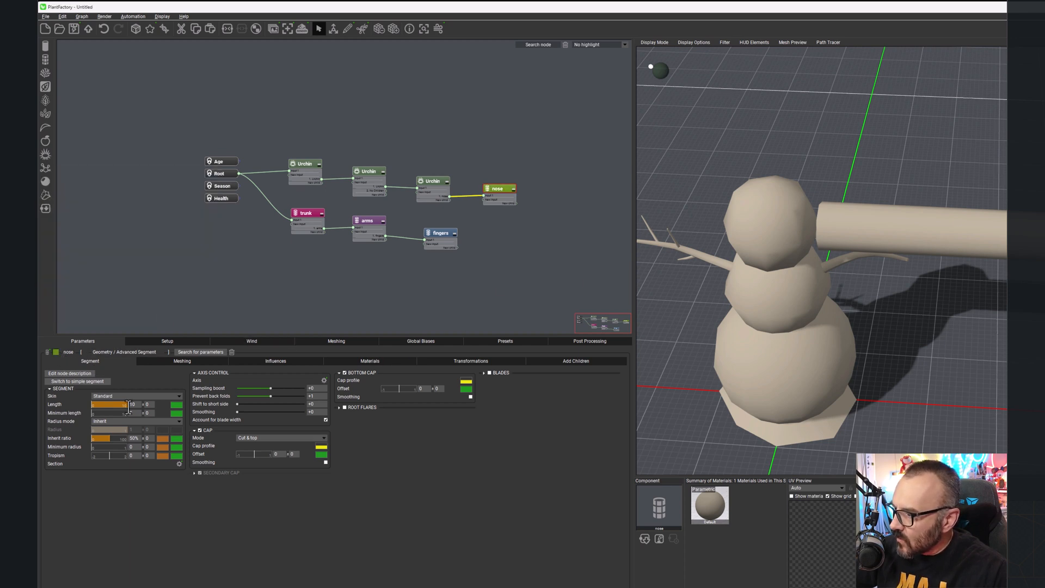
Step: Set the nose segment's length to 0.3 with a random variation of 0.1
left_click_drag(140, 406, 111, 406)
type("1")
key("Return")
left_click_drag(723, 384, 749, 355)
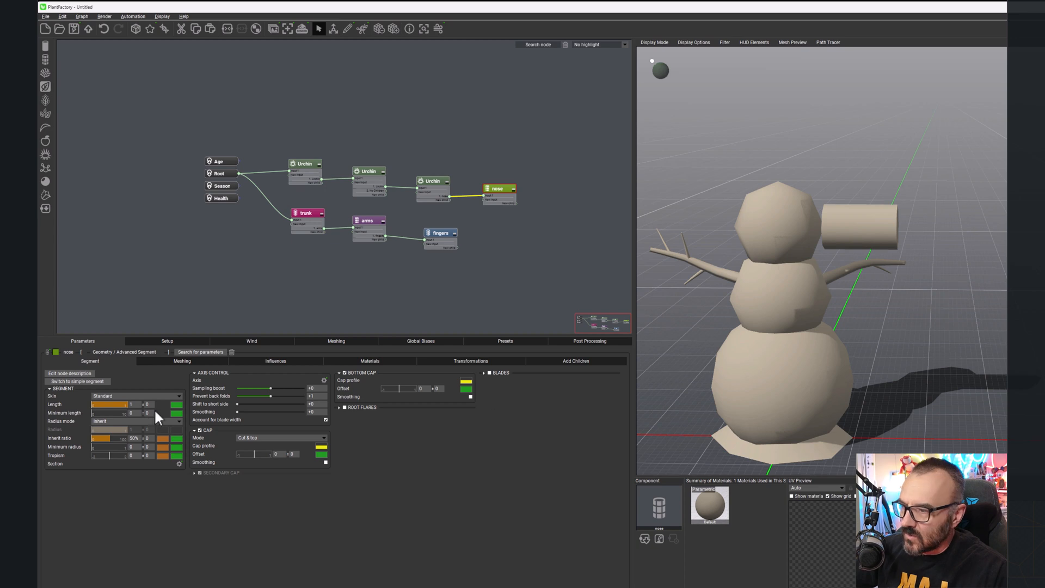
left_click_drag(139, 405, 108, 407)
type("0.3")
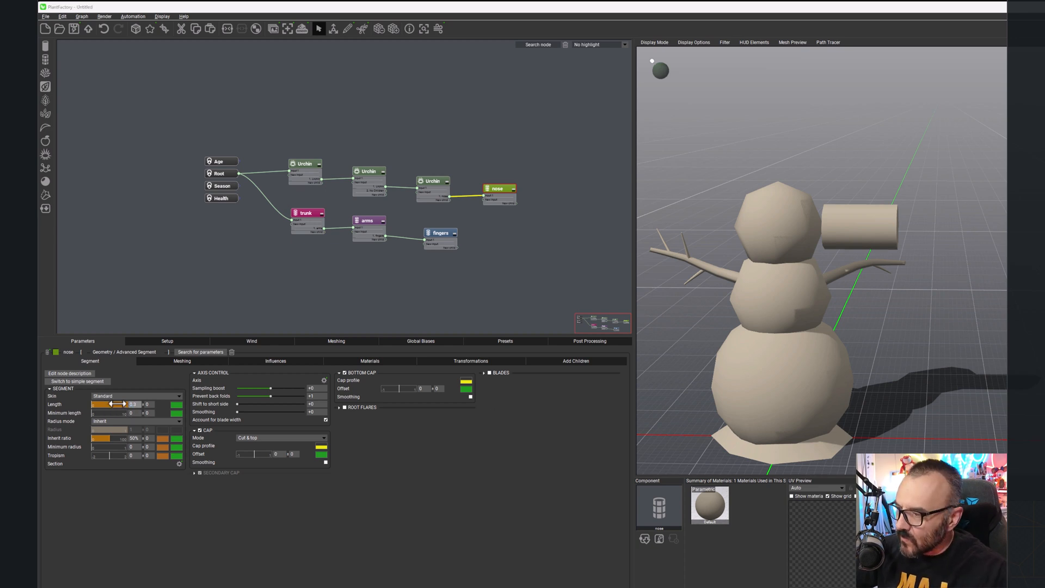
left_click(148, 404)
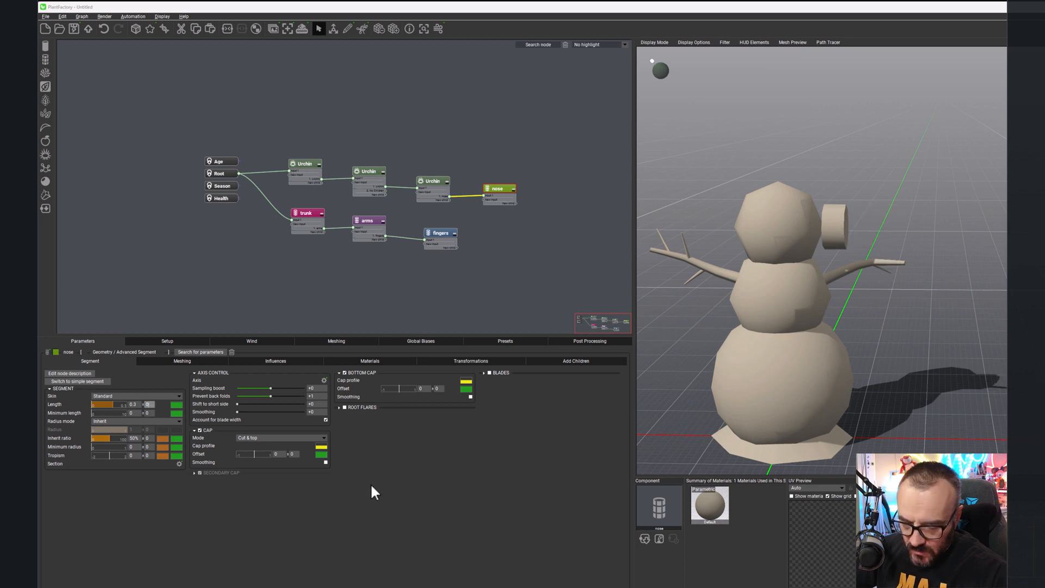
type("0.1")
key("Return")
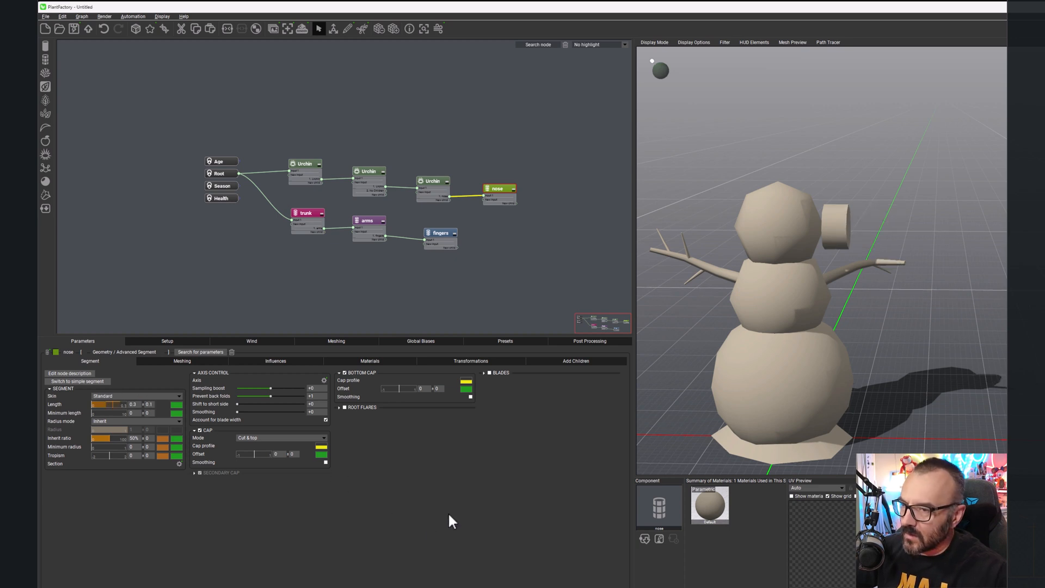
Step: Set the nose's inherit ratio to 10% and shape its ratio curve as a straight decline so the nose tapers to a point
double_click(137, 438)
type("10")
key("Return")
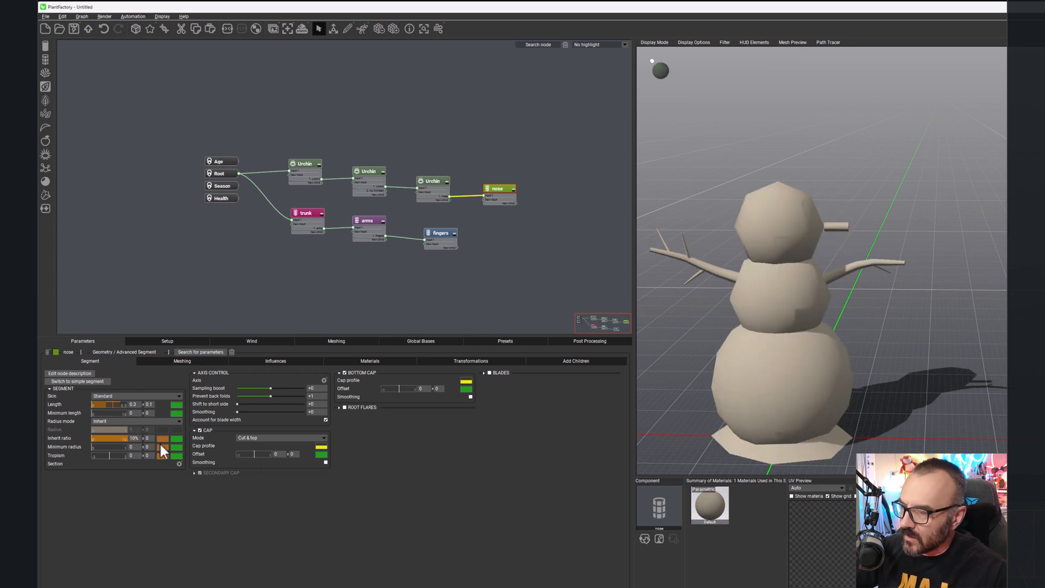
left_click(163, 439)
left_click_drag(353, 352, 367, 526)
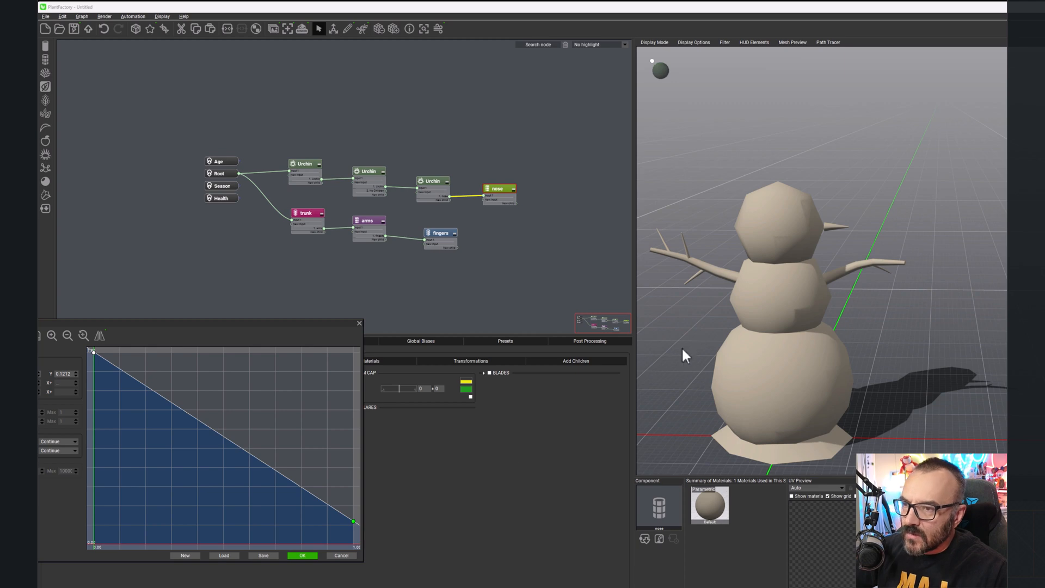
left_click(297, 555)
left_click_drag(884, 244, 838, 234)
Step: Increase the mesh resolution of the preview and inspect where the nose meets the head up close
left_click(393, 27)
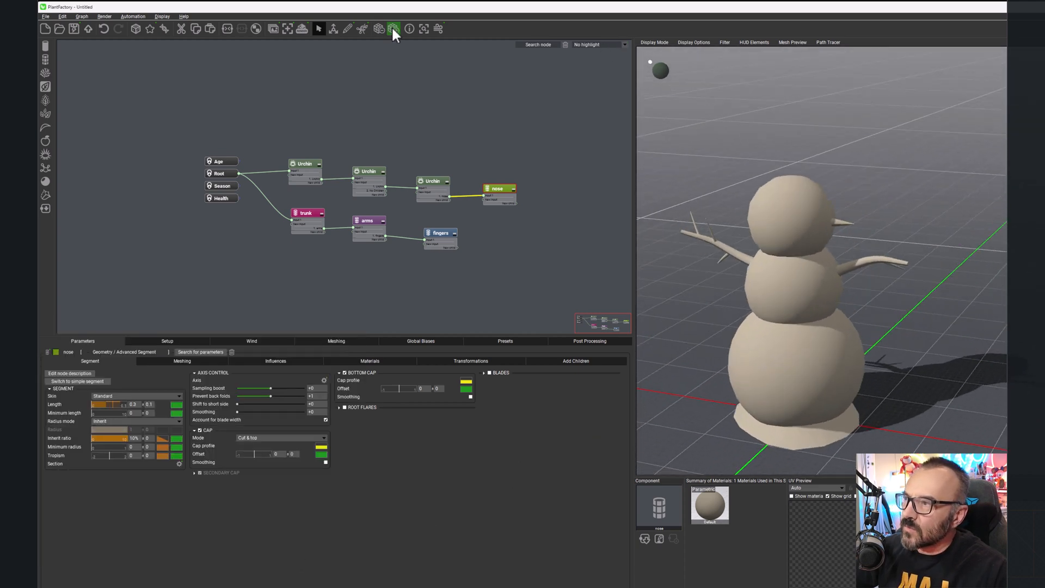
right_click_drag(952, 238, 1017, 224)
scroll(903, 211, "up", 5)
scroll(940, 189, "up", 5)
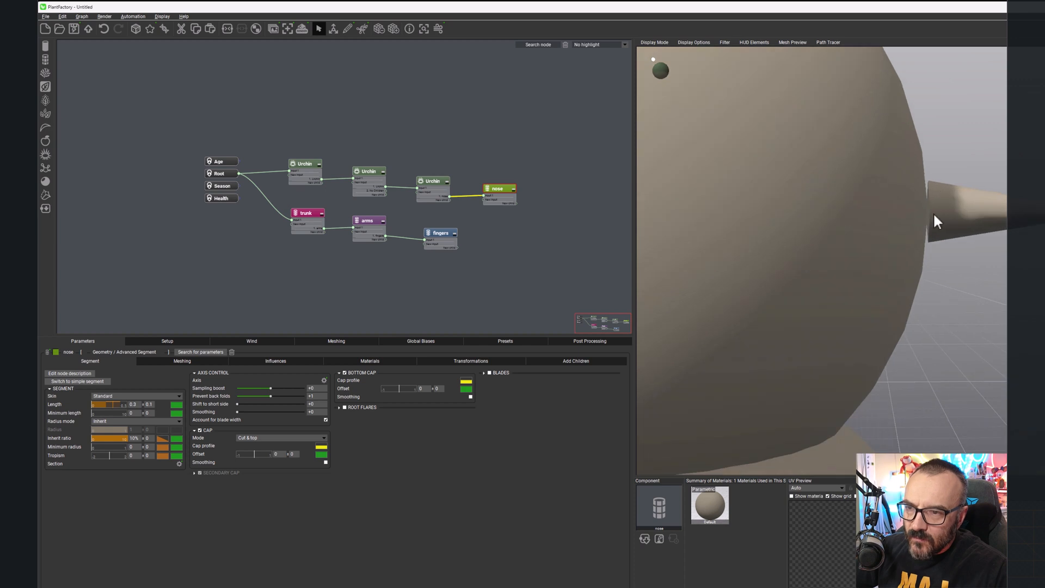
scroll(966, 239, "down", 3)
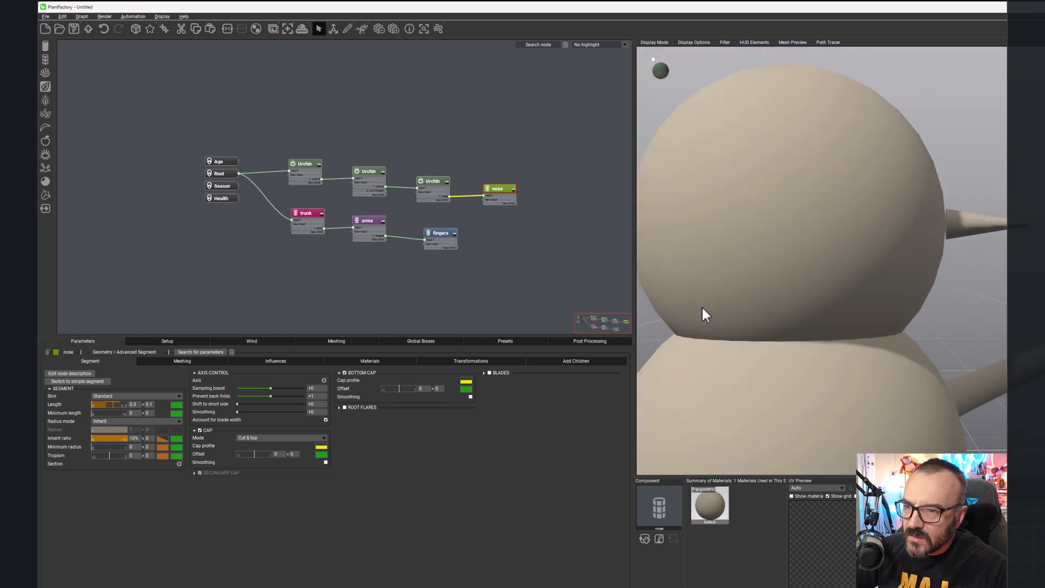
Step: Offset the nose along Z by -0.1 so its base sinks into the head
left_click(487, 359)
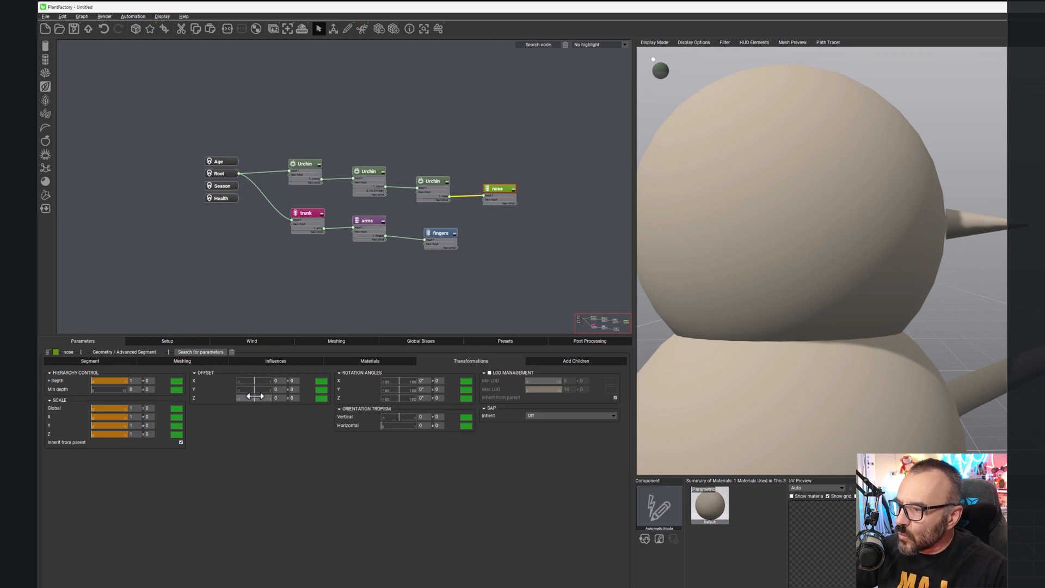
mouse_move(255, 390)
left_mouse_down()
mouse_move(256, 381)
mouse_move(253, 398)
mouse_move(263, 398)
left_mouse_up()
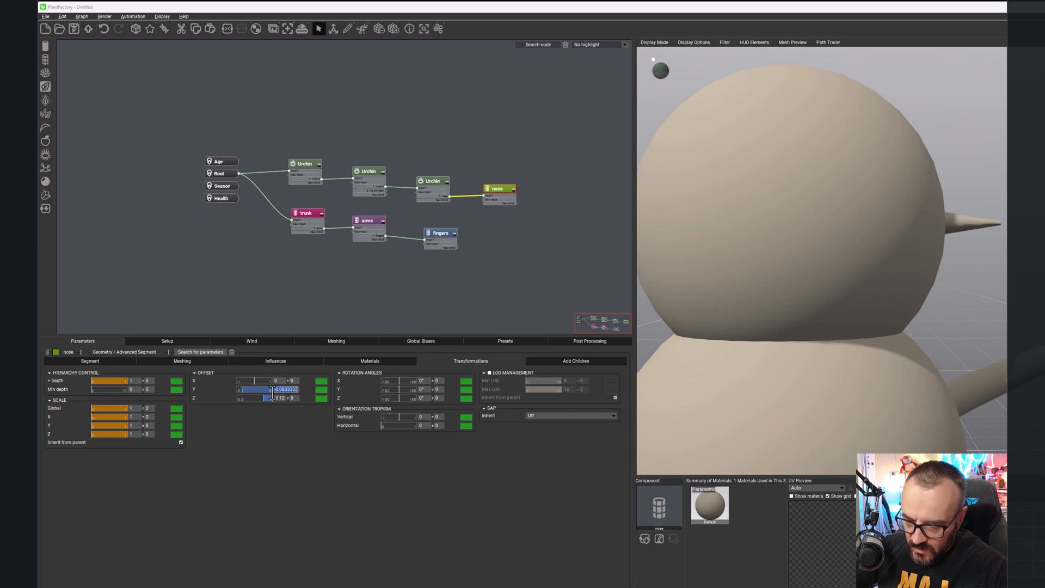
key("Tab")
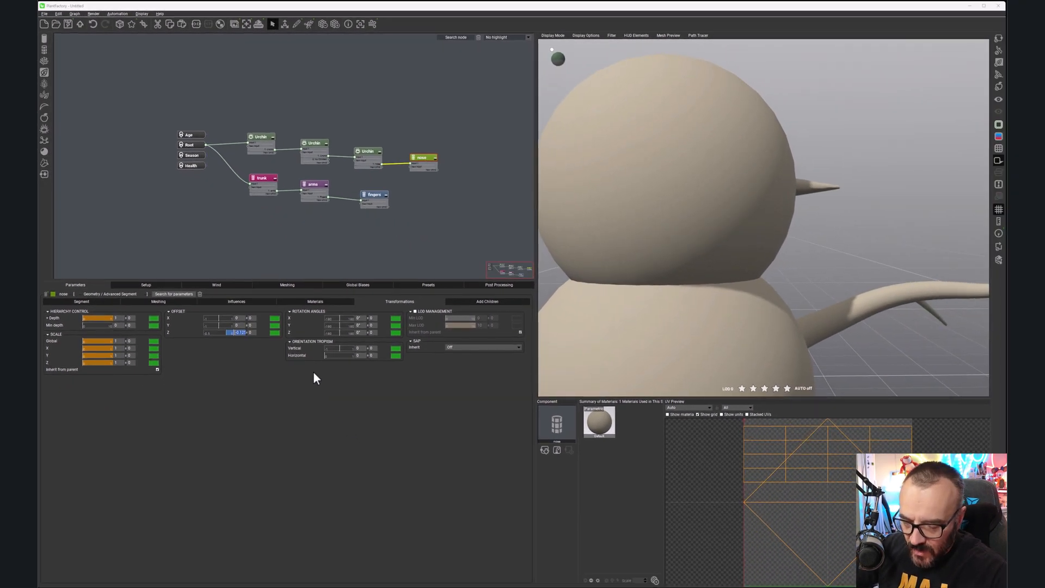
type("-0.1")
key("Return")
scroll(727, 210, "down", 2)
right_click_drag(796, 207, 848, 194)
scroll(763, 243, "down", 3)
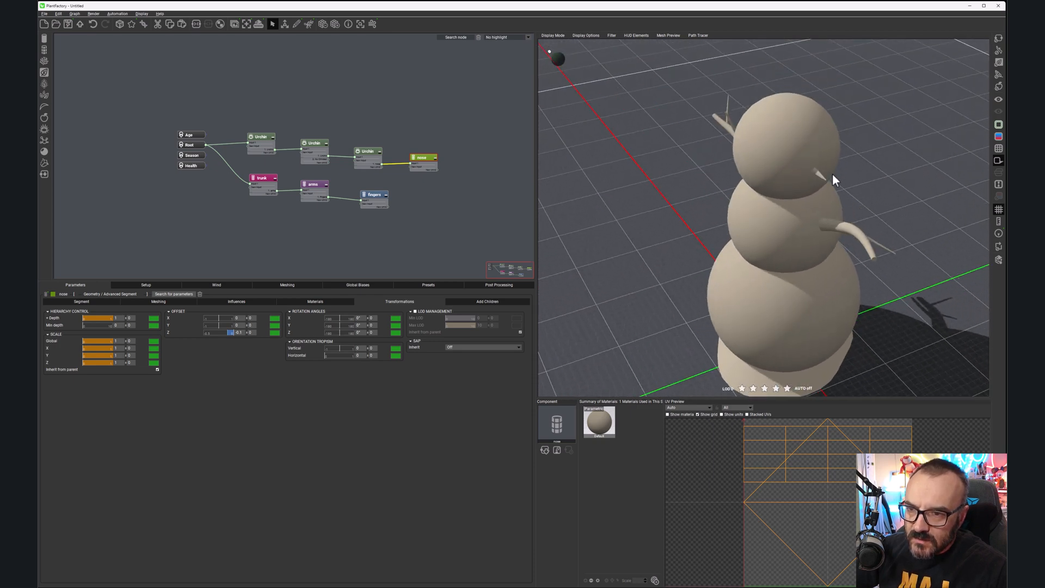
Step: Rotate the head Urchin node about Z by about -75° to turn the nose forward, and generate a new plant variation
left_click(368, 152)
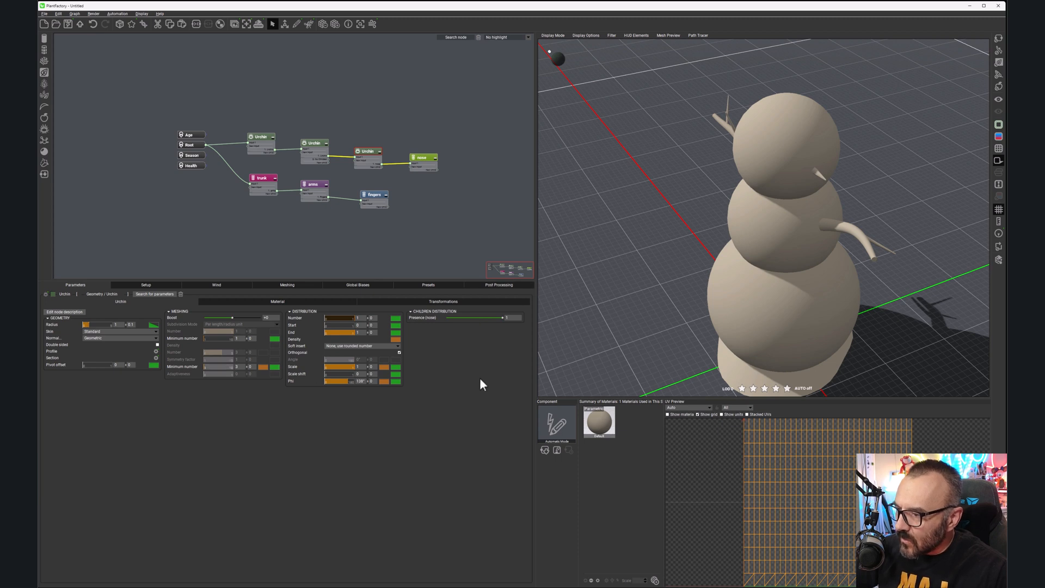
left_click(452, 302)
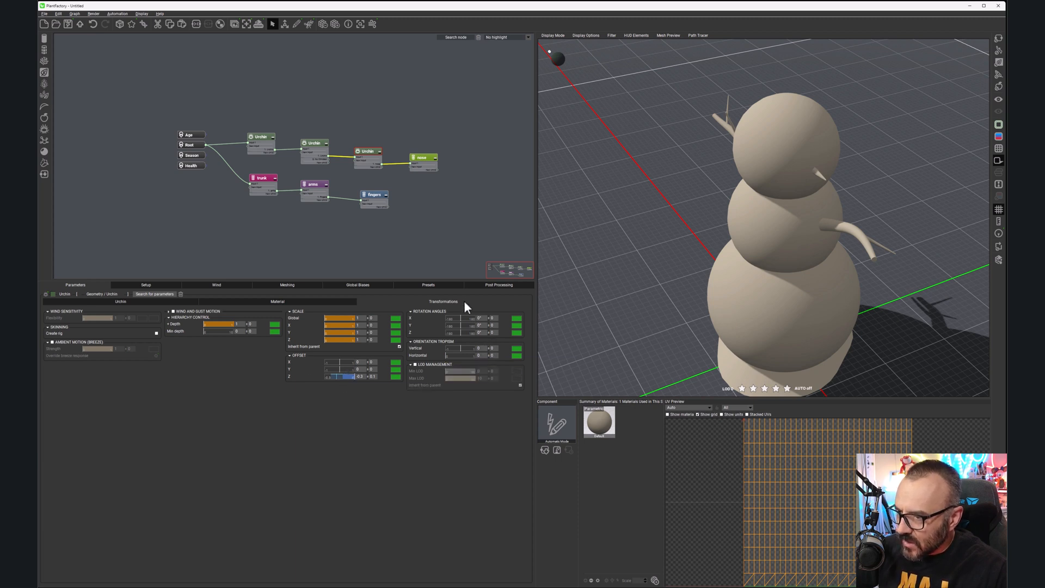
left_click_drag(459, 332, 455, 330)
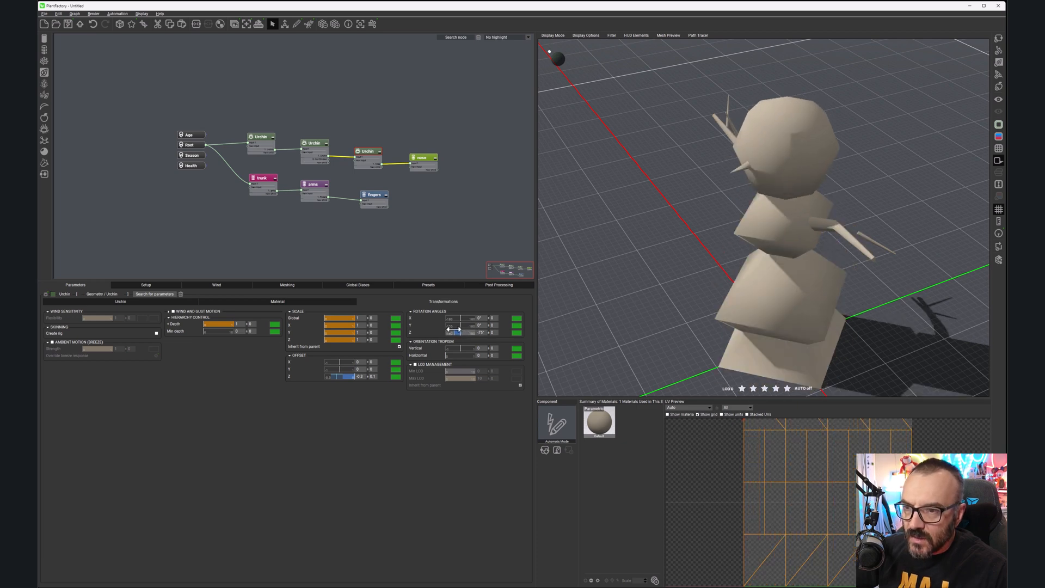
right_click_drag(720, 267, 730, 266)
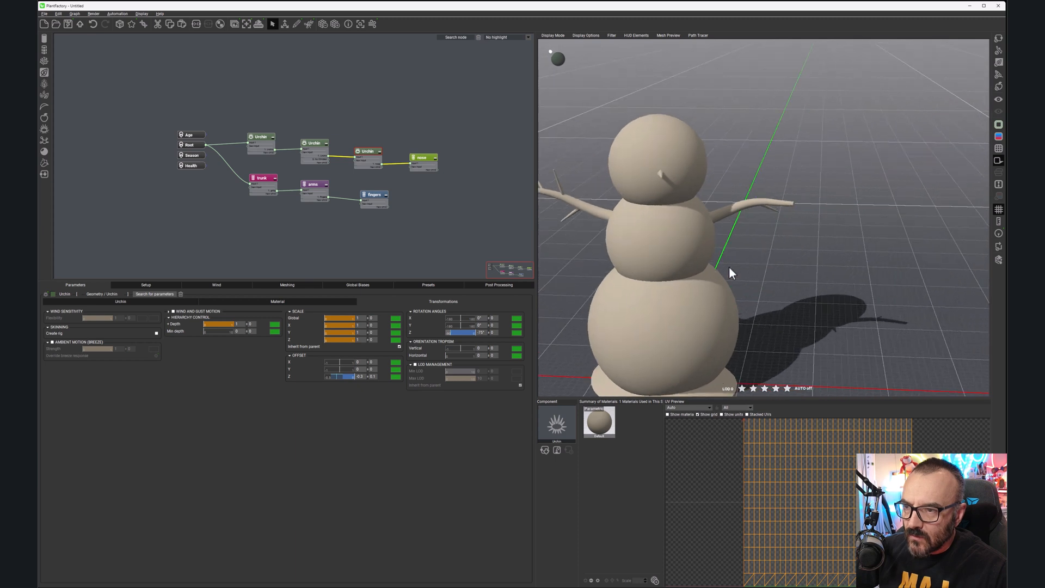
left_click(491, 332)
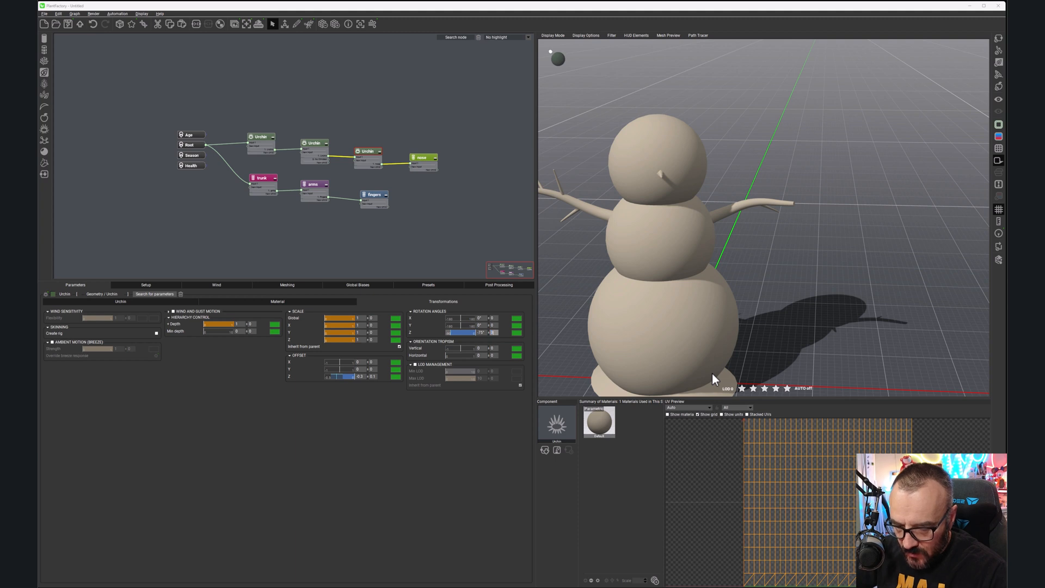
key("Return")
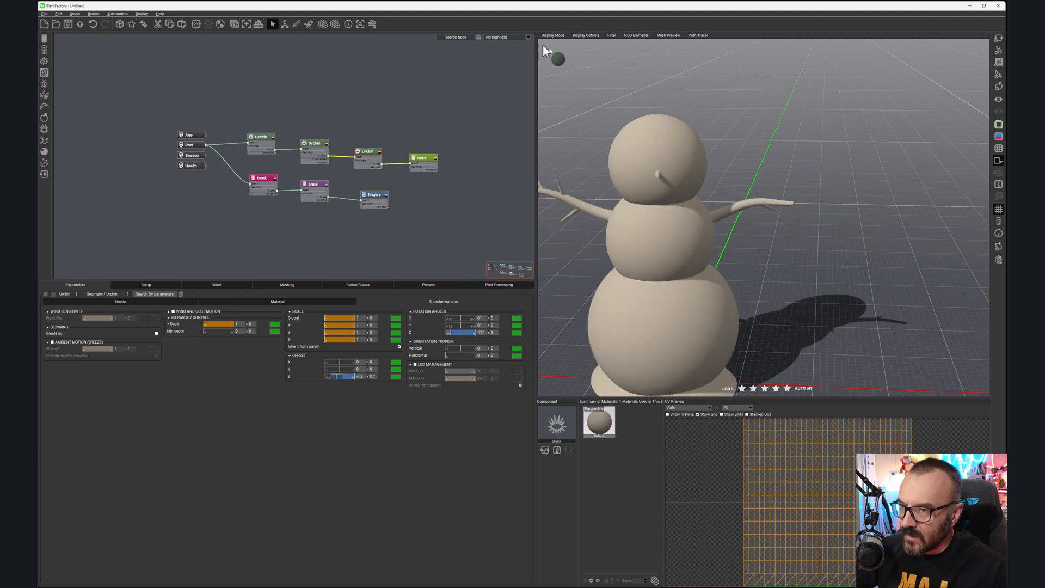
left_click(120, 25)
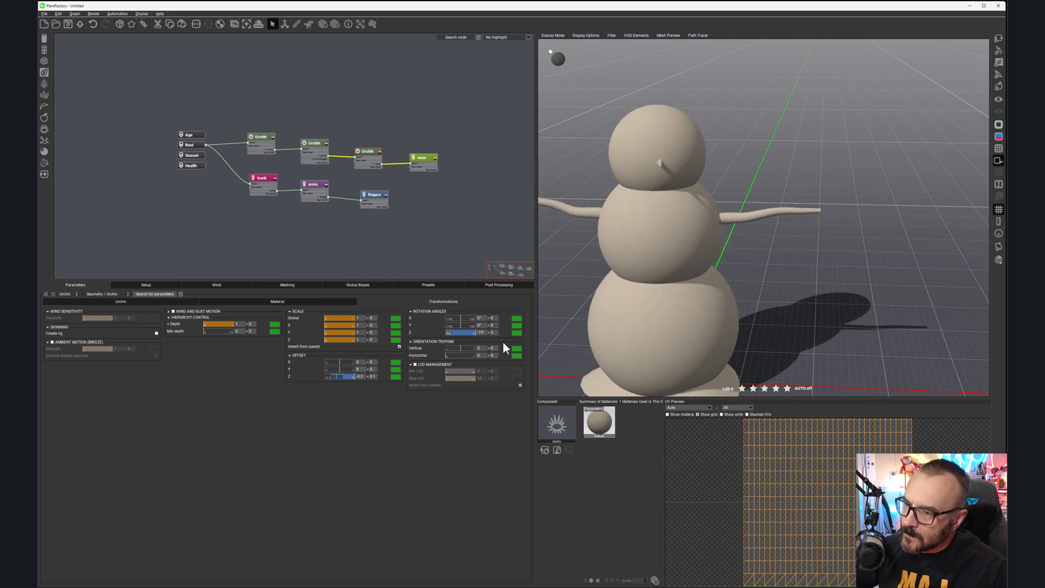
Step: Set the head Urchin node's Z rotation angle to -80° with a random variation of 20°
left_click(482, 332)
type("4")
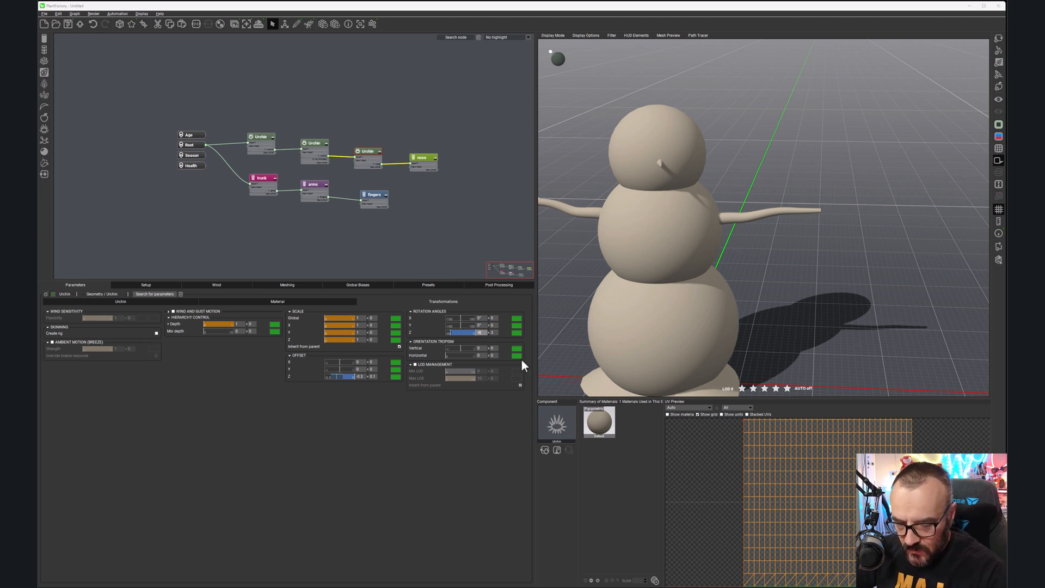
type("80")
key("Return")
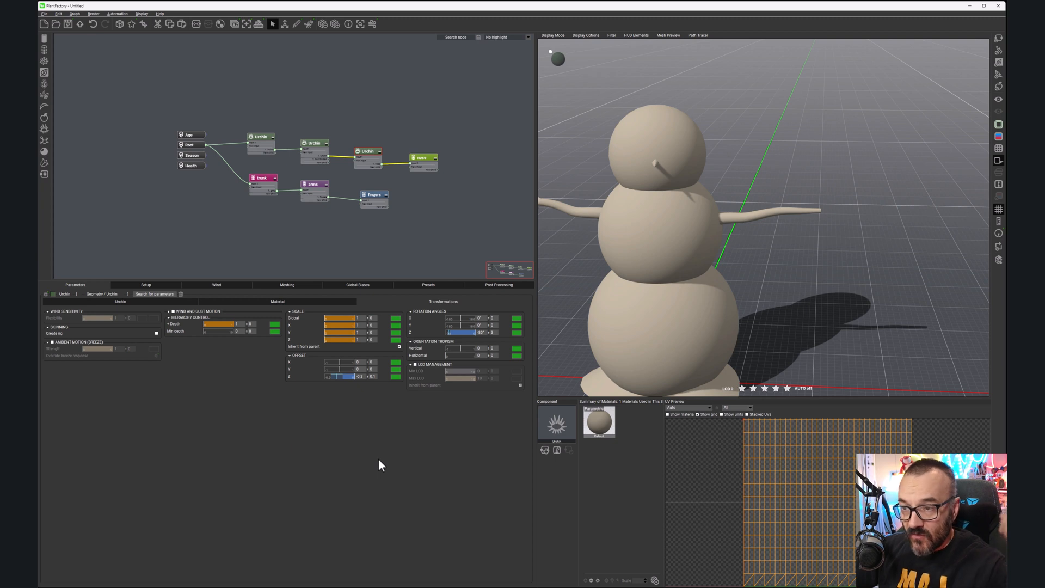
left_click(492, 332)
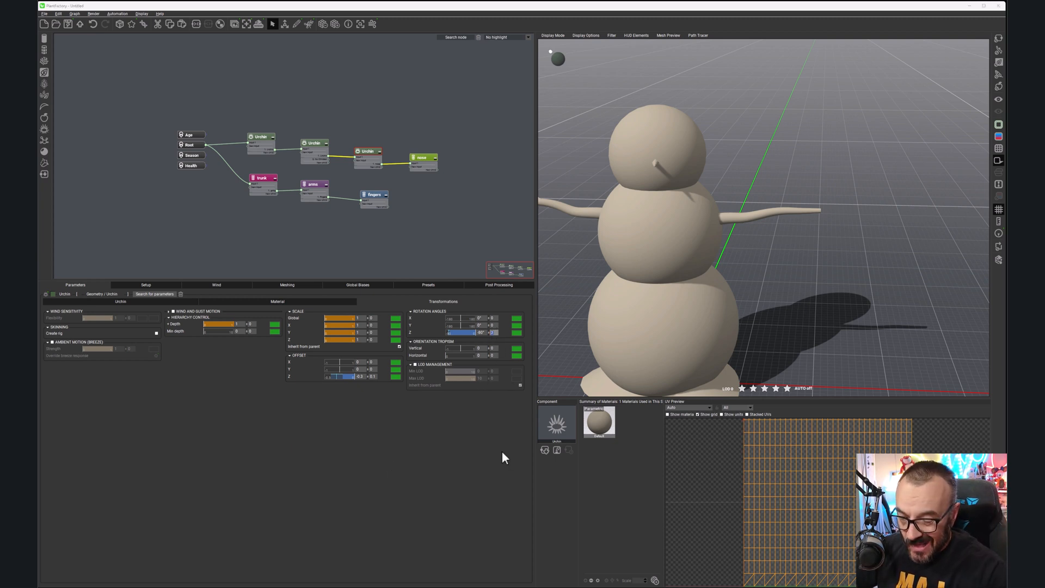
type("20")
key("Return")
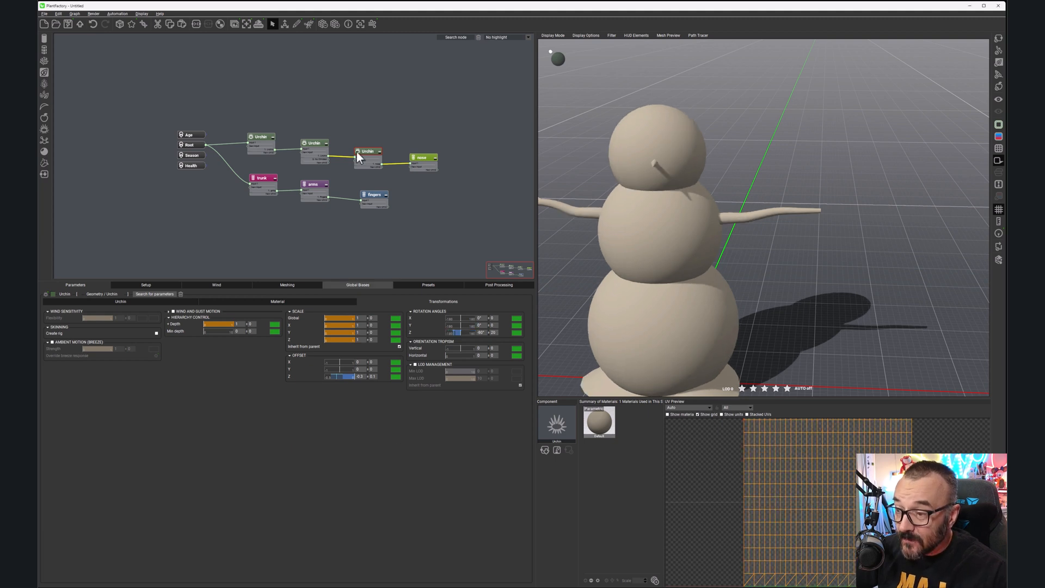
Step: Generate a long series of new plant variations to check the randomised head direction, arms and proportions of the snowman
left_click(119, 25)
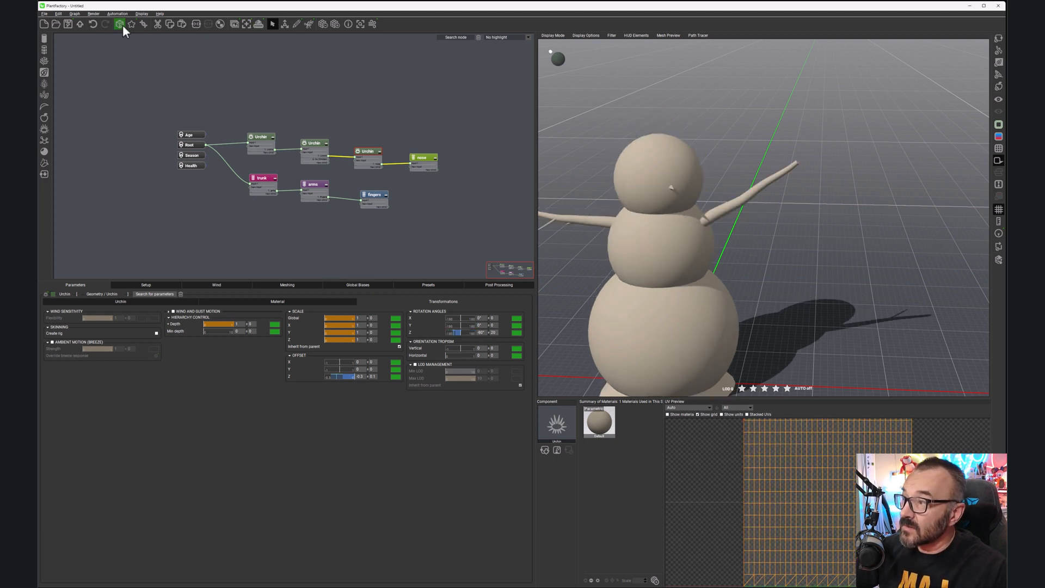
left_click(123, 25)
left_click(122, 24)
left_click(122, 26)
left_click(122, 26)
left_click(122, 27)
left_click(122, 26)
left_click(122, 26)
left_click(120, 26)
left_click(120, 26)
left_click(120, 26)
left_click(119, 26)
left_click(120, 26)
left_click(119, 26)
left_click(120, 26)
left_click(119, 26)
left_click(119, 26)
left_click(119, 26)
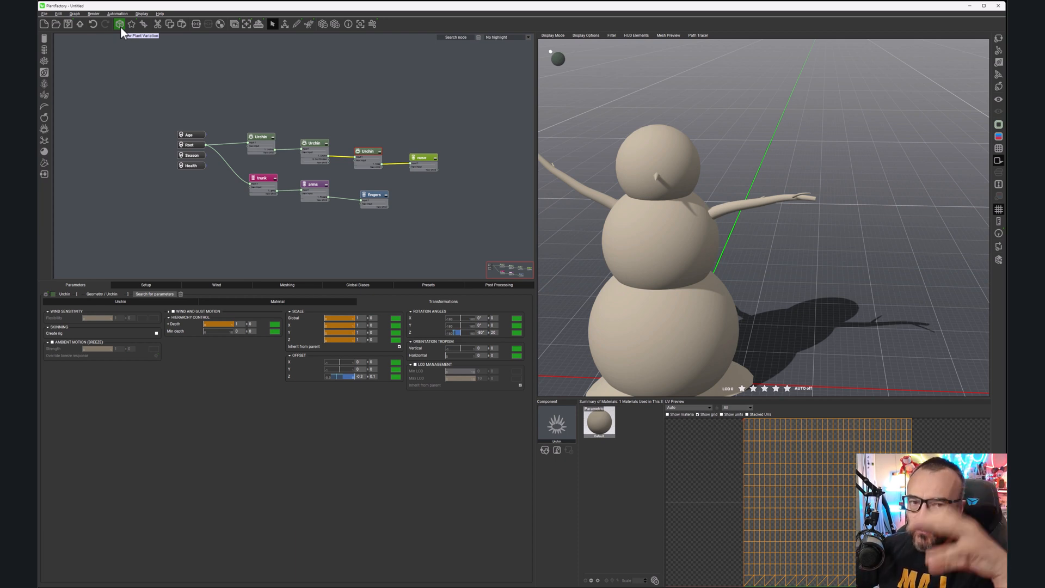
scroll(714, 242, "down", 5)
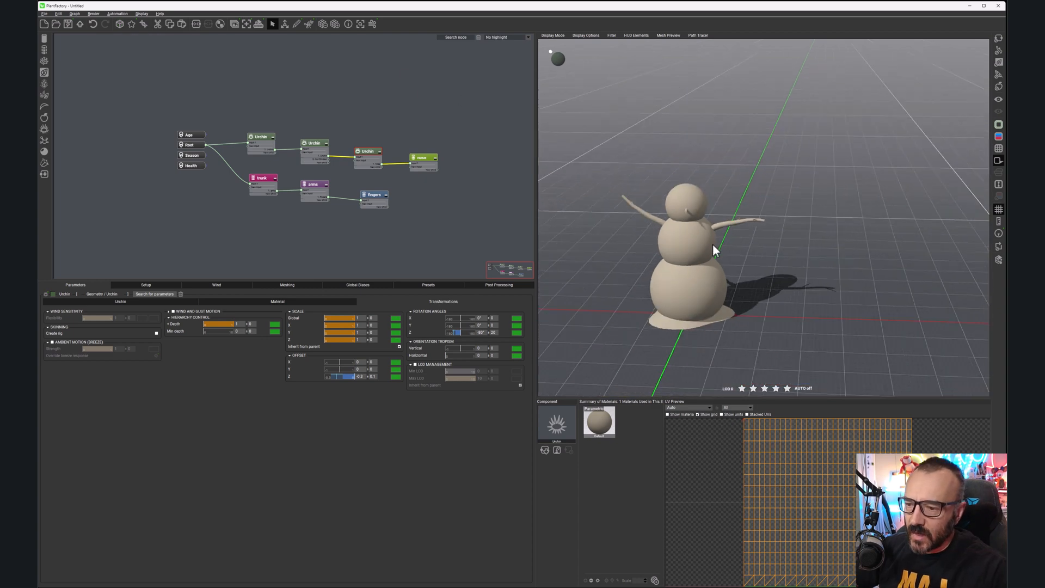
right_click_drag(662, 268, 664, 260)
left_click(115, 25)
left_click(115, 25)
left_click(116, 25)
left_click(115, 25)
left_click(115, 25)
left_click(115, 25)
left_click(116, 25)
left_click(115, 25)
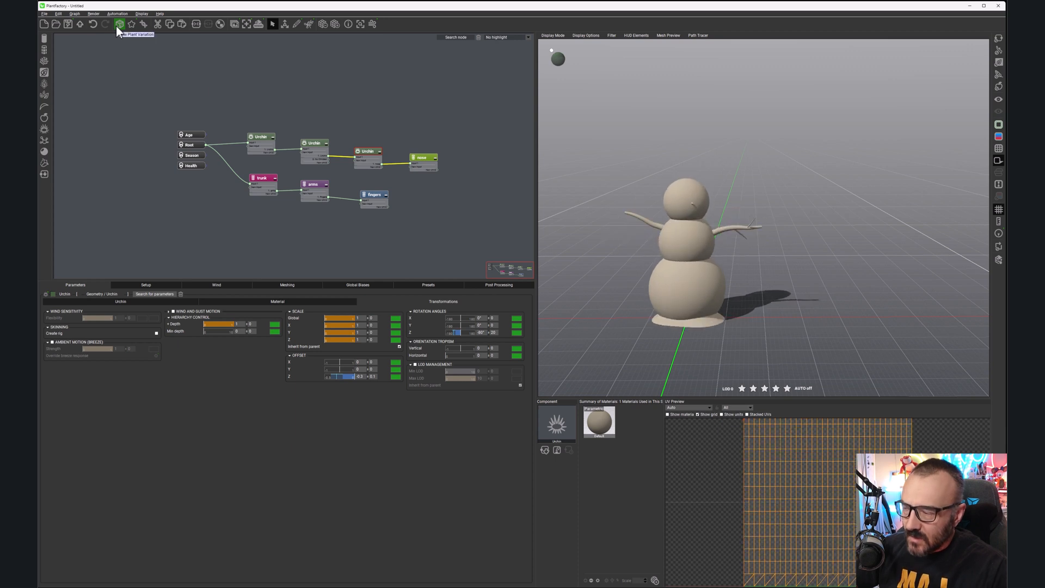
Step: Lengthen the nose segment by setting its length to 0.5
left_click_drag(655, 240, 571, 251)
scroll(672, 267, "up", 4)
left_click(420, 156)
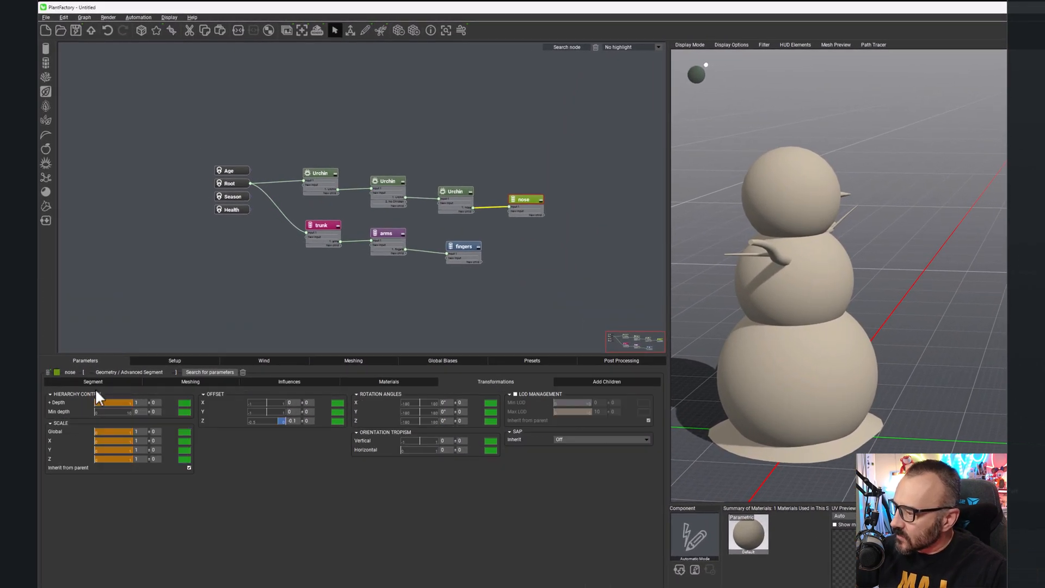
left_click(117, 382)
left_click(139, 428)
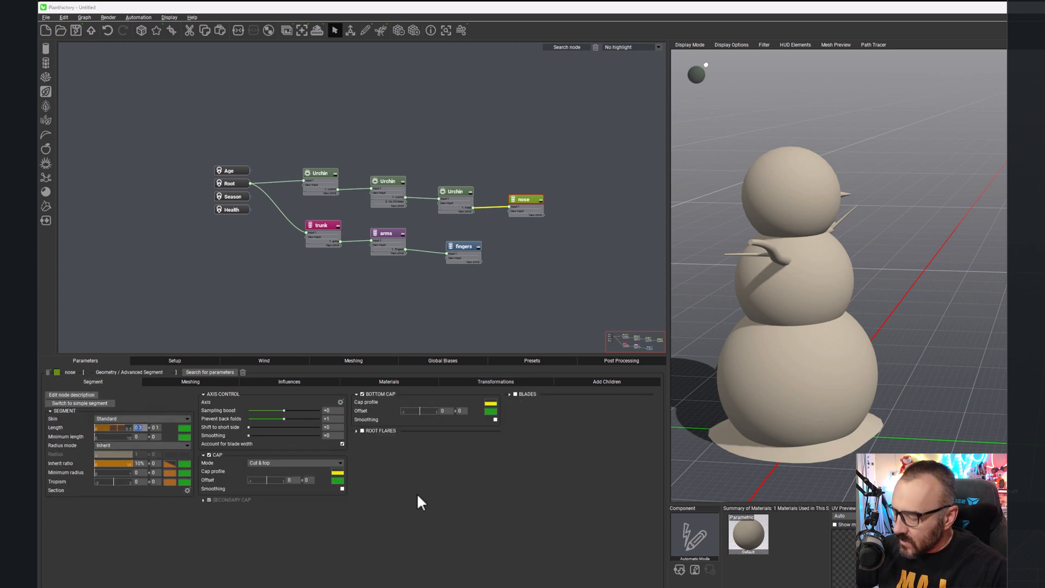
type("0.5")
key("Return")
left_click(138, 464)
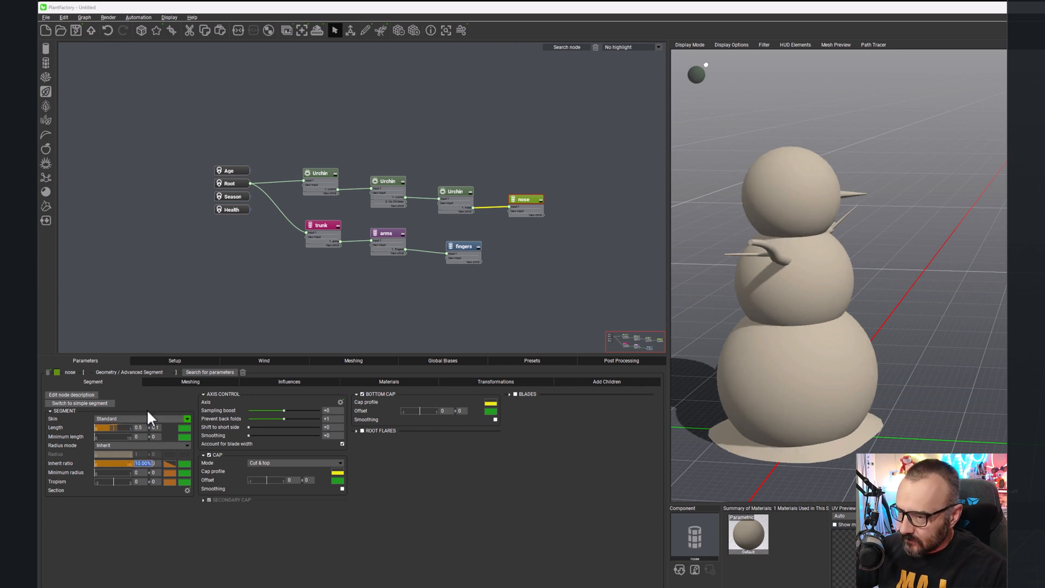
Step: Set the nose's axis perturbation strength to 0.11 with a random variation of 0.1
left_click(291, 383)
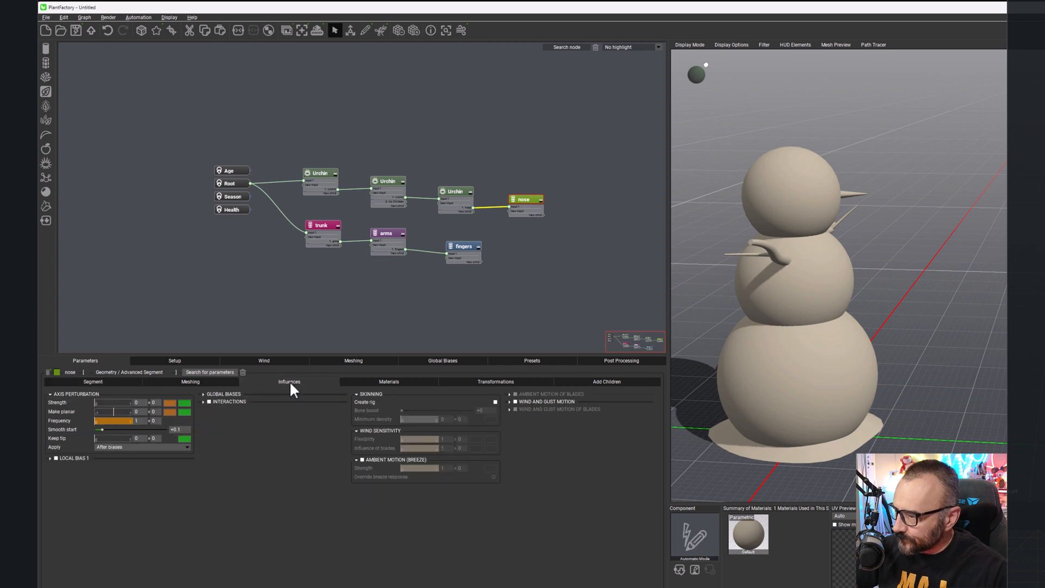
left_click_drag(95, 402, 102, 402)
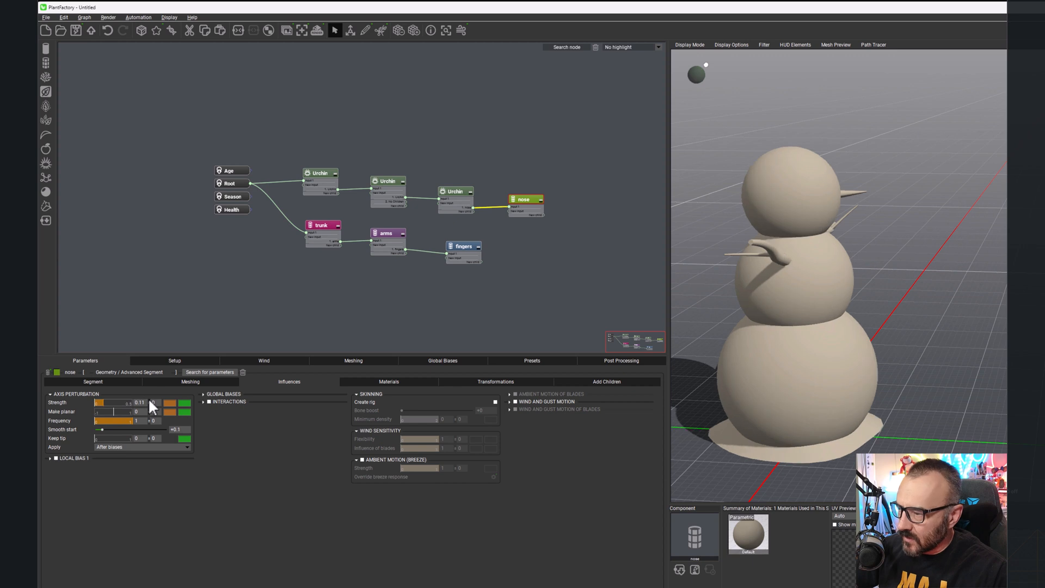
left_click(154, 403)
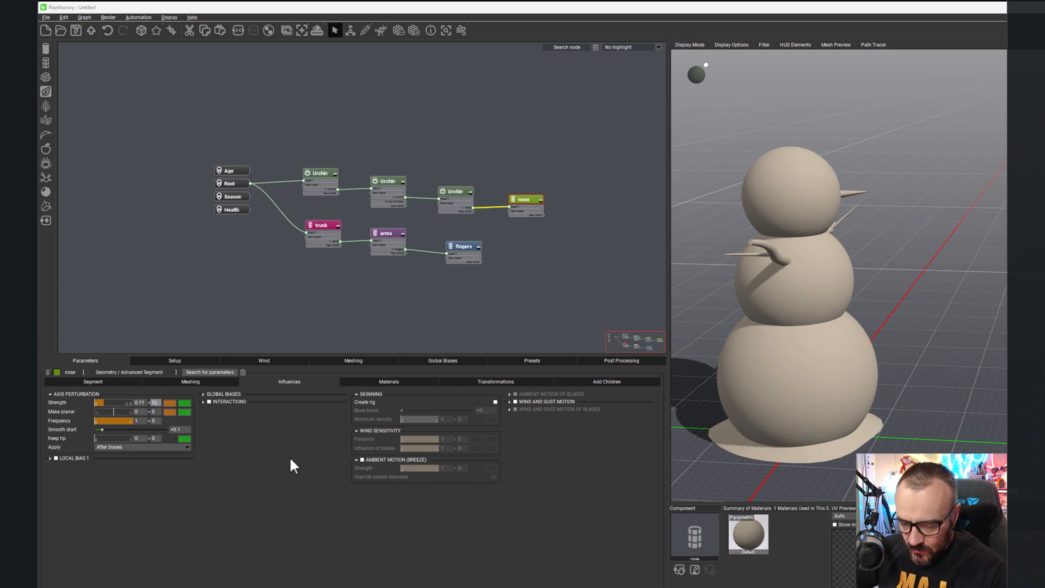
key("Return")
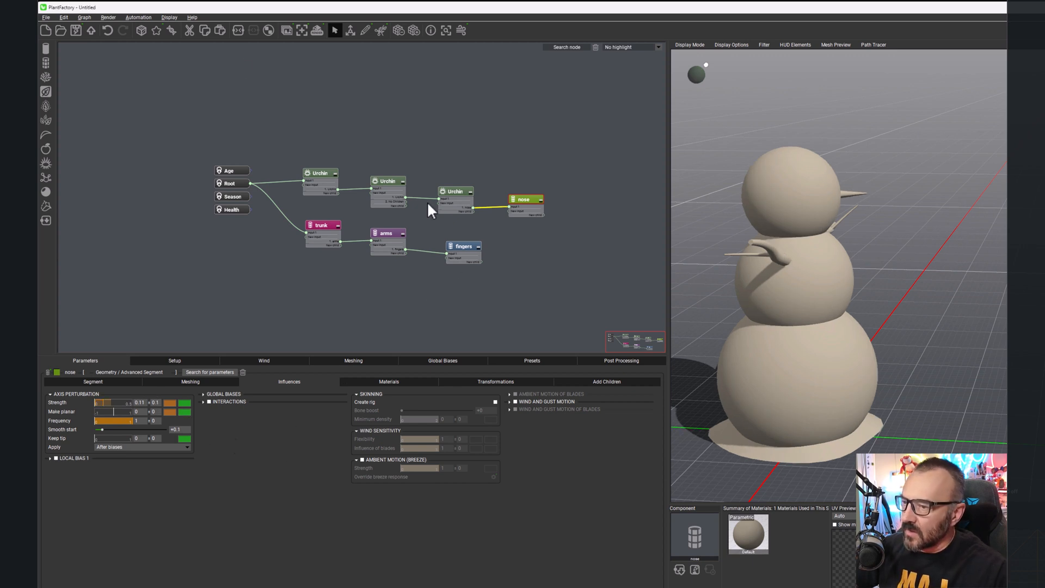
Step: Generate a new plant variation and inspect the snowman from the front
left_click(141, 29)
left_click_drag(902, 227, 844, 240)
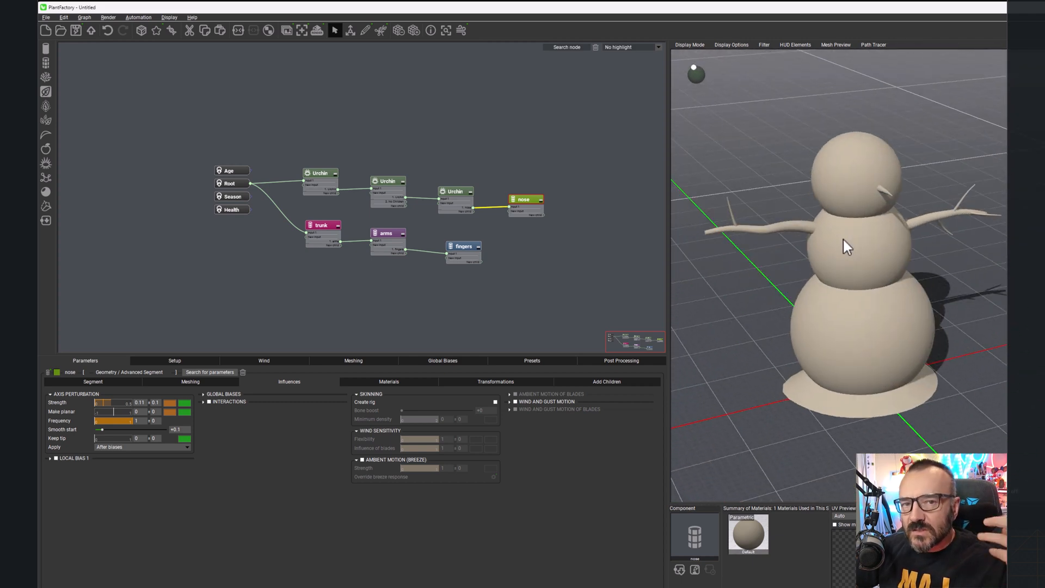
scroll(303, 273, "up", 4)
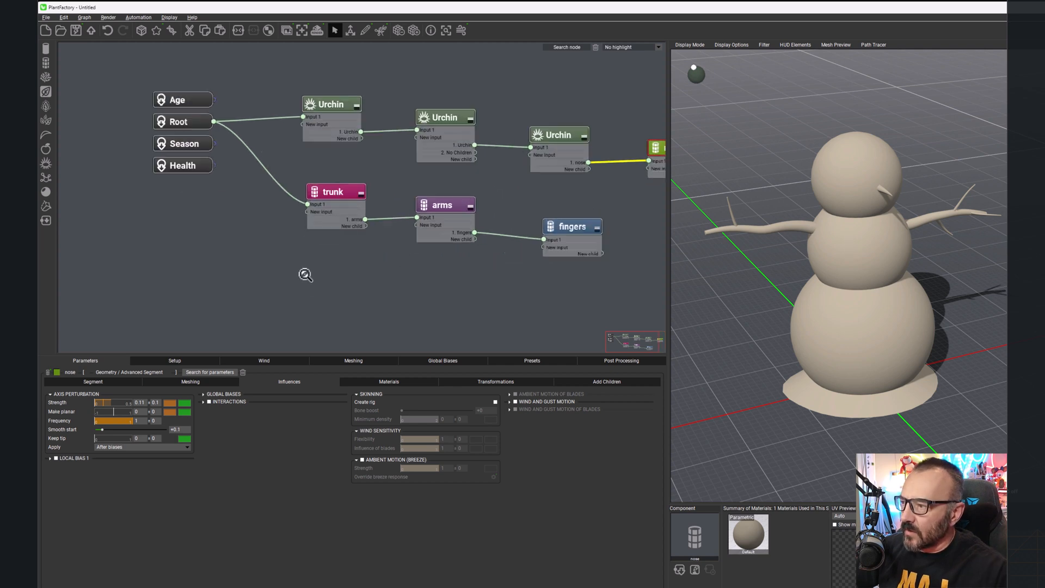
scroll(315, 280, "down", 1)
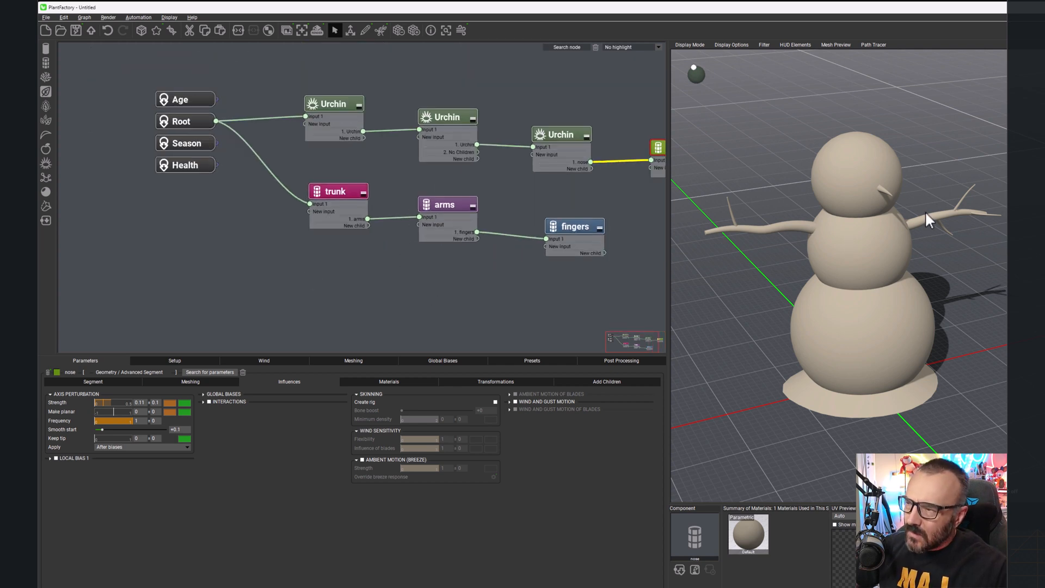
right_click(222, 234)
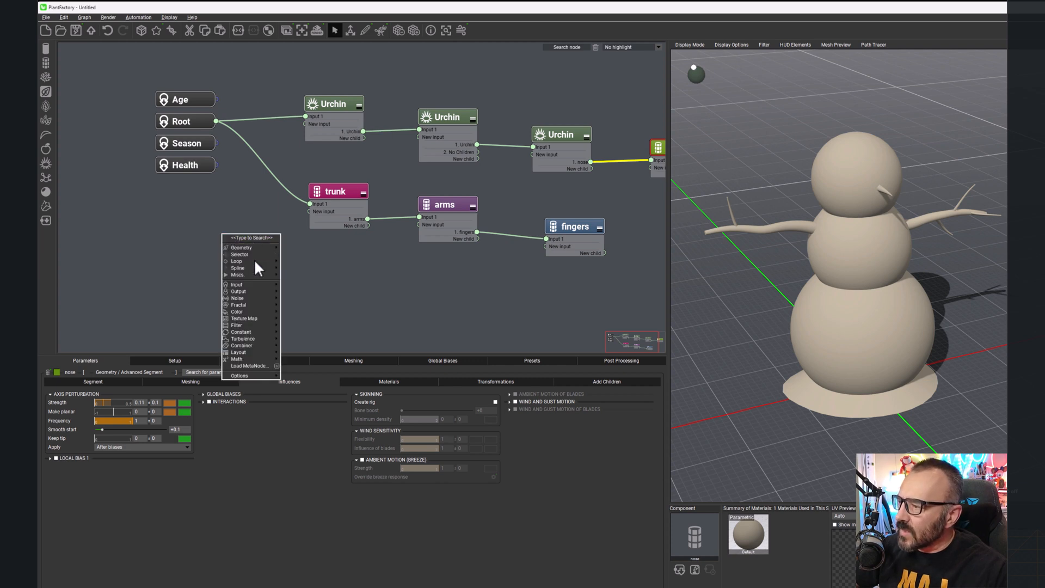
mouse_move(254, 267)
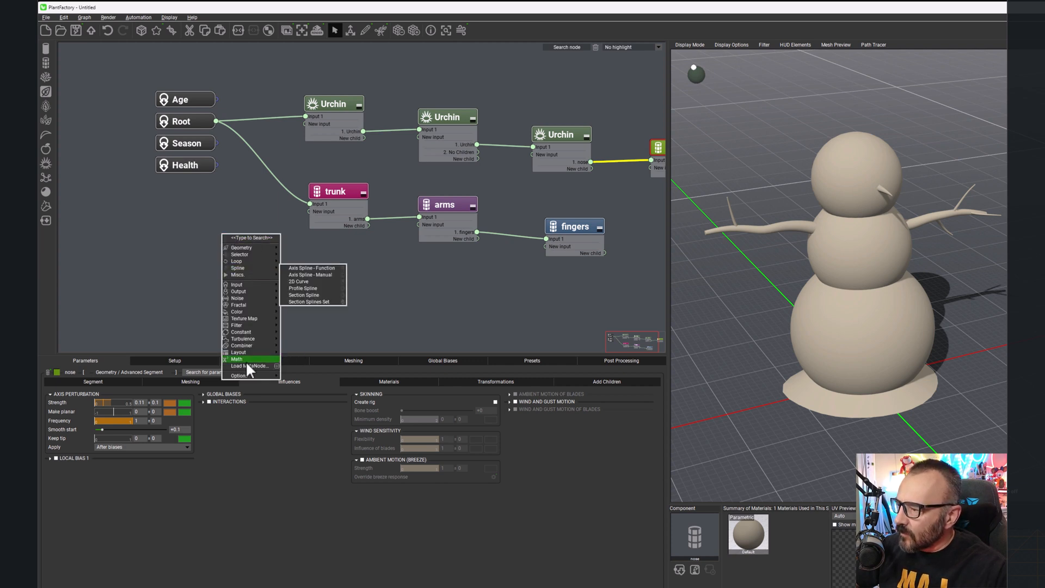
mouse_move(246, 361)
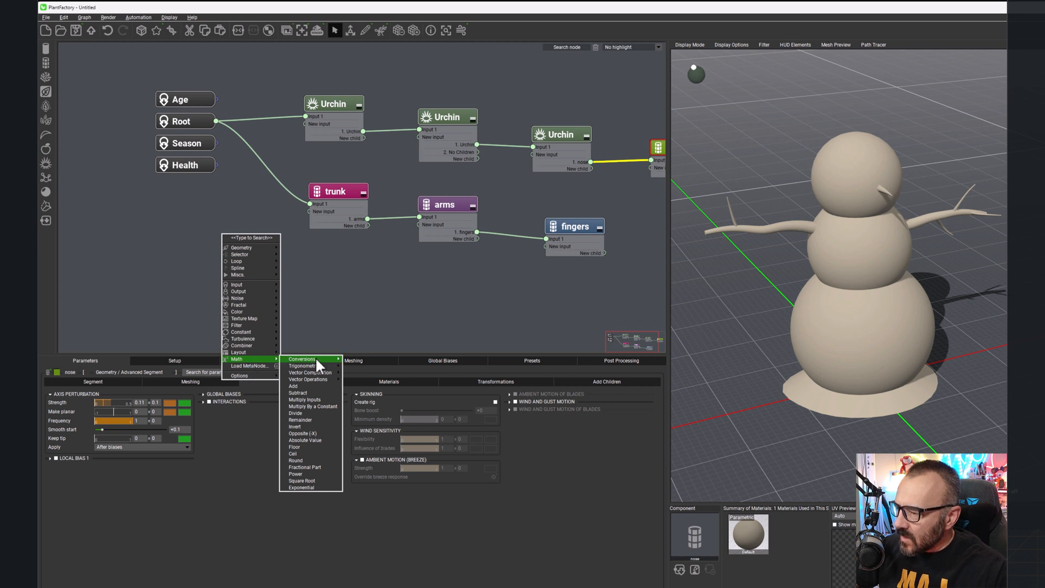
mouse_move(316, 360)
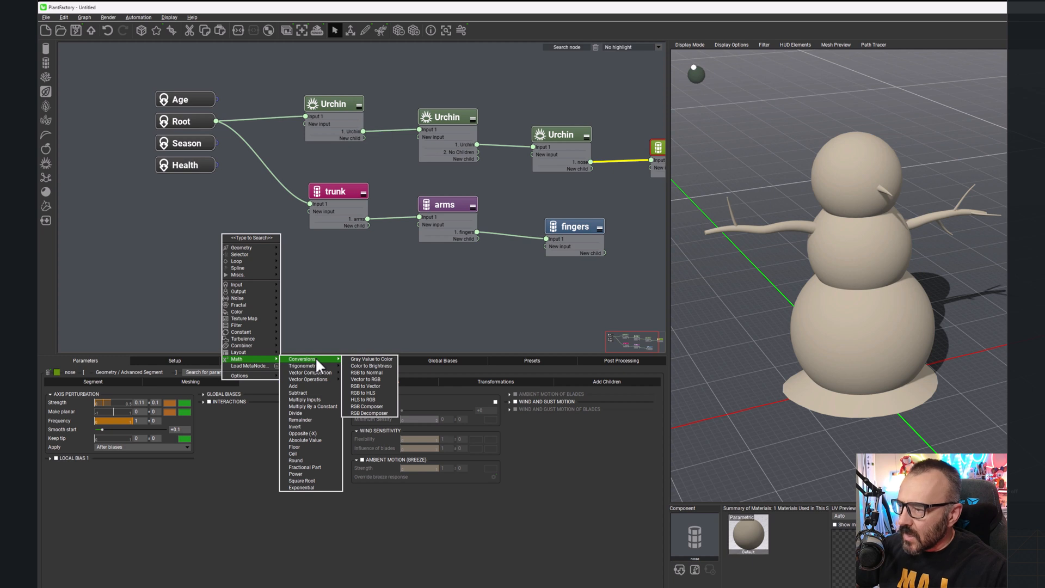
left_click(471, 312)
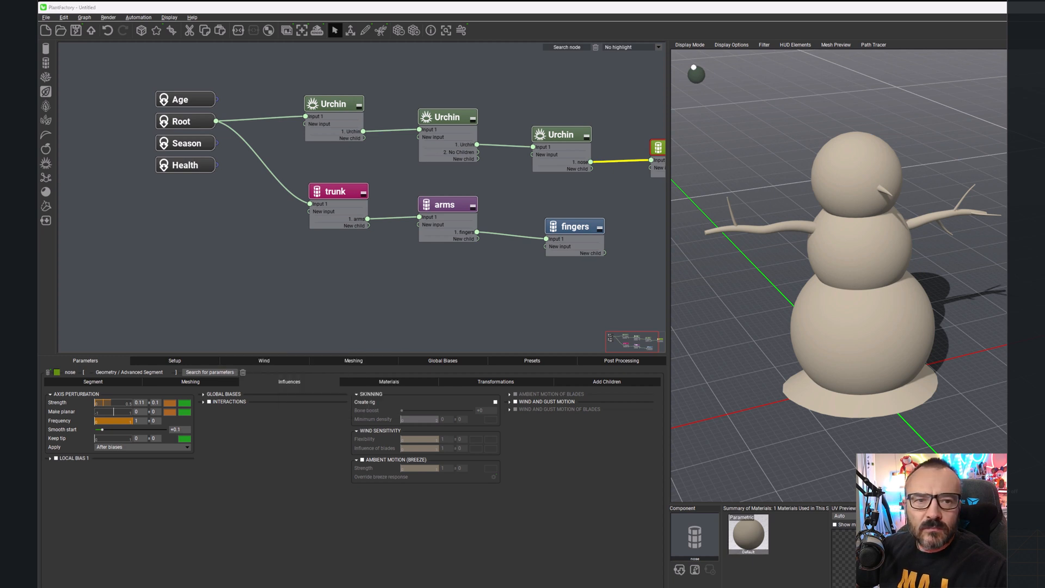
Step: Add a Random Constant Number node to the graph and place it below the trunk node
right_click(255, 224)
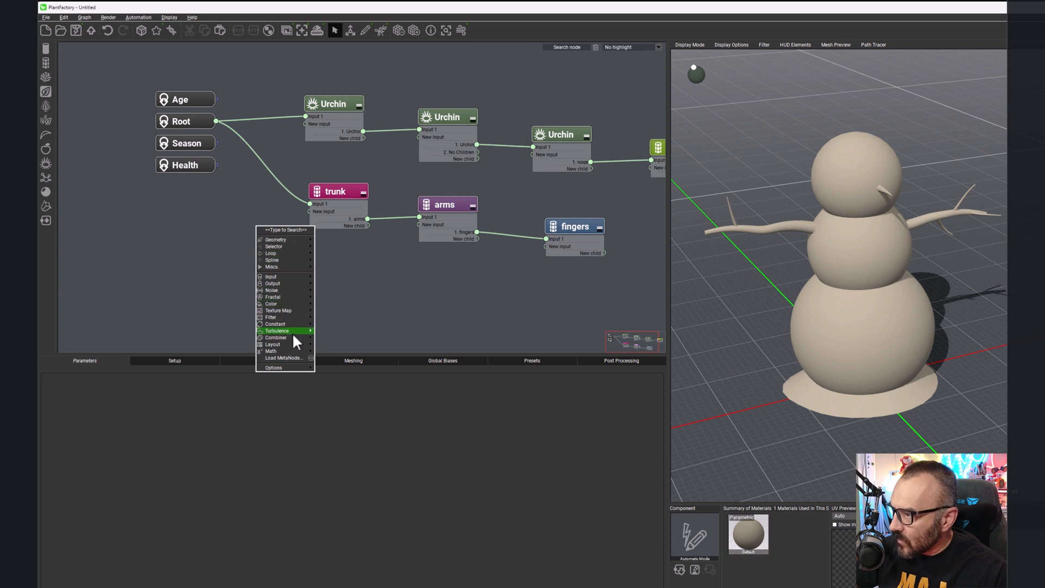
mouse_move(295, 324)
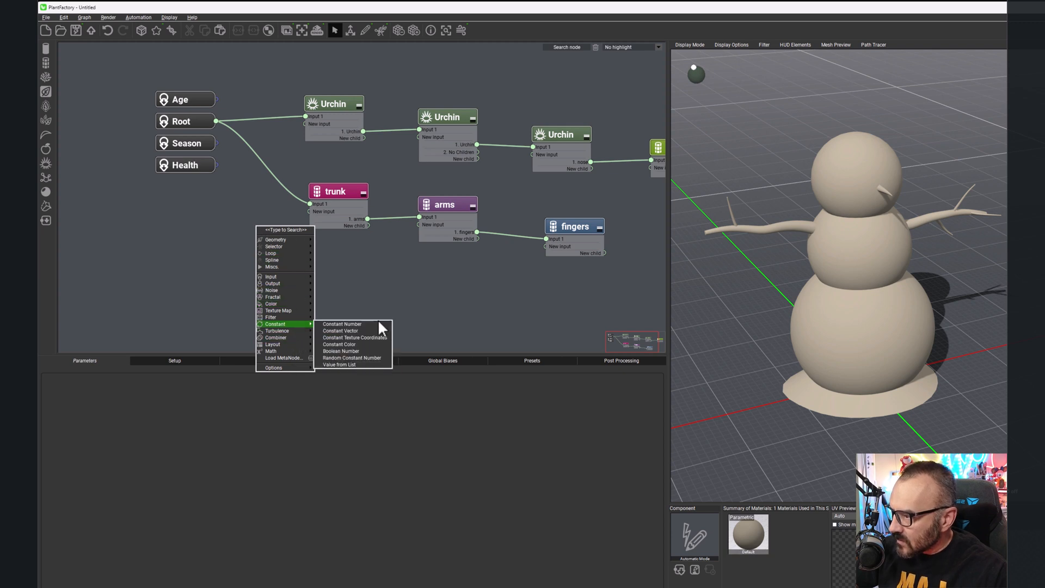
left_click(371, 358)
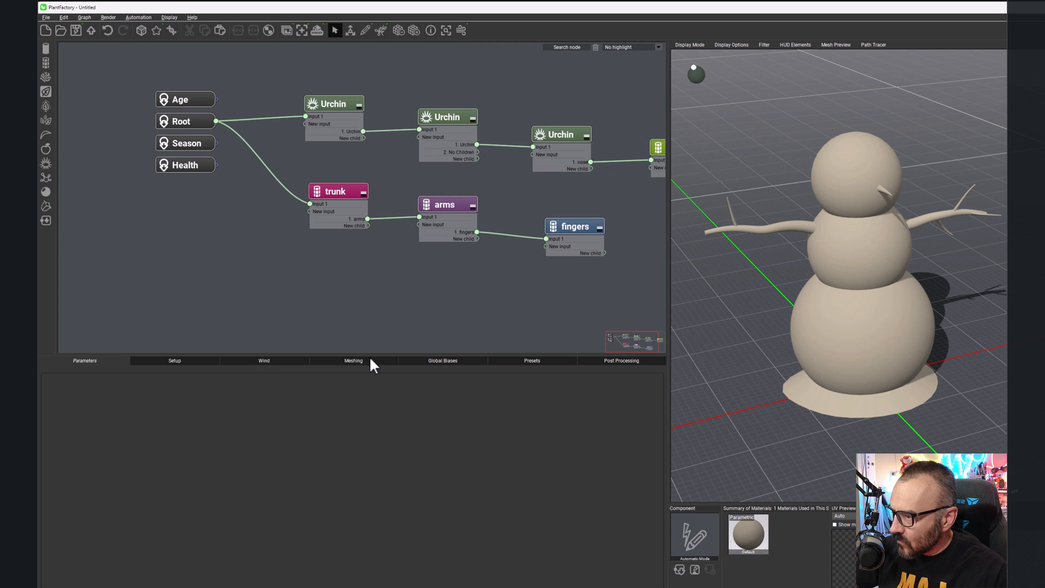
left_click_drag(270, 222, 269, 270)
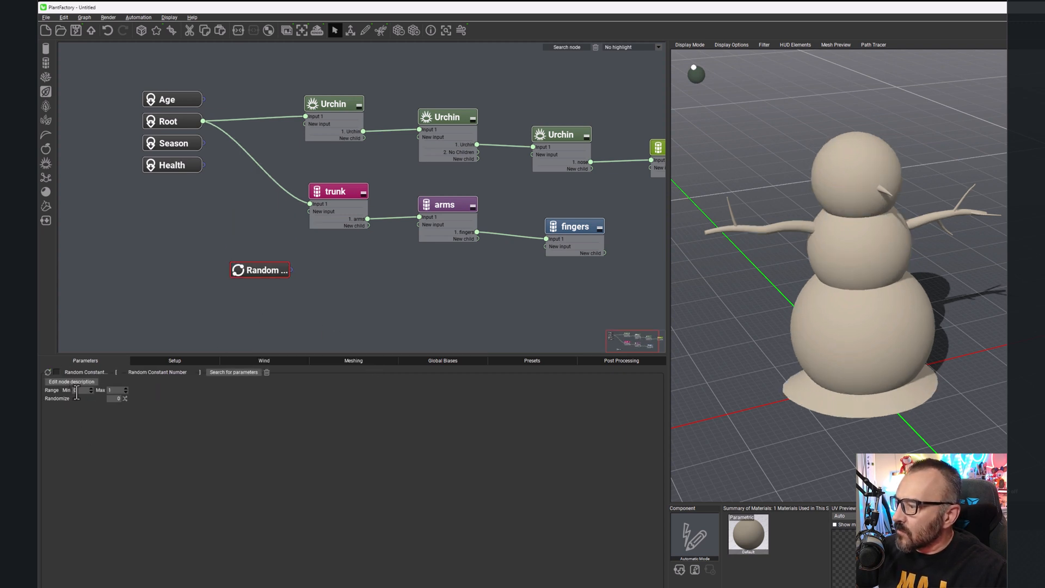
Step: Review the first Urchin node's geometry parameters and the trunk node's arm distribution settings
left_click(339, 102)
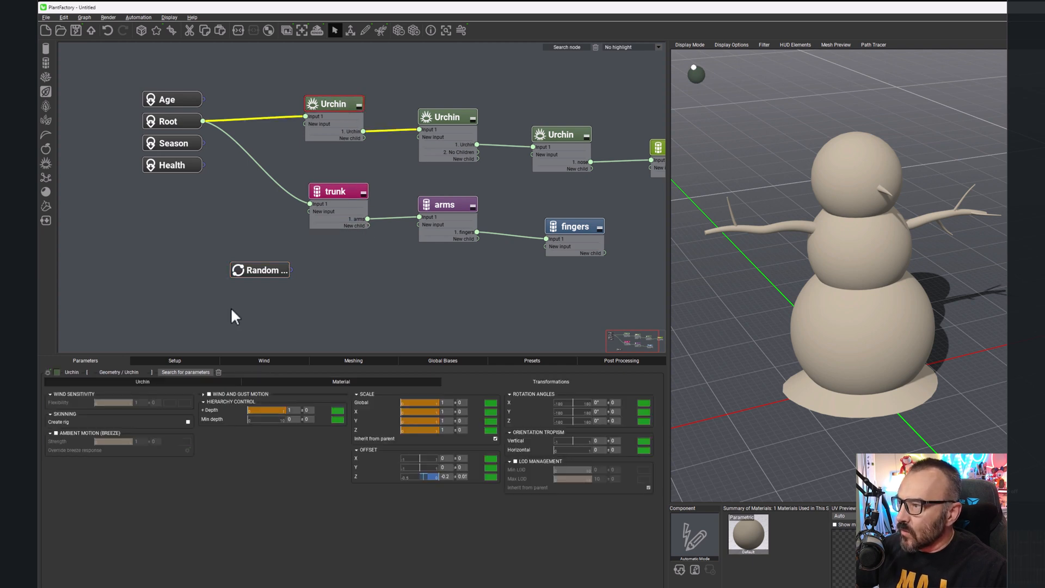
left_click(110, 384)
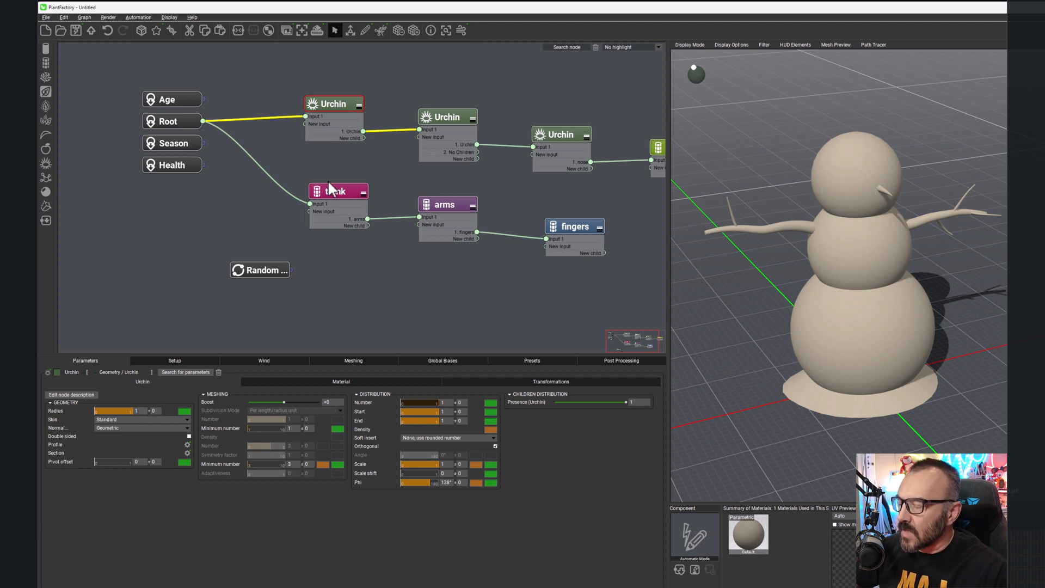
mouse_move(276, 267)
left_mouse_down()
mouse_move(256, 254)
mouse_move(265, 267)
left_mouse_up()
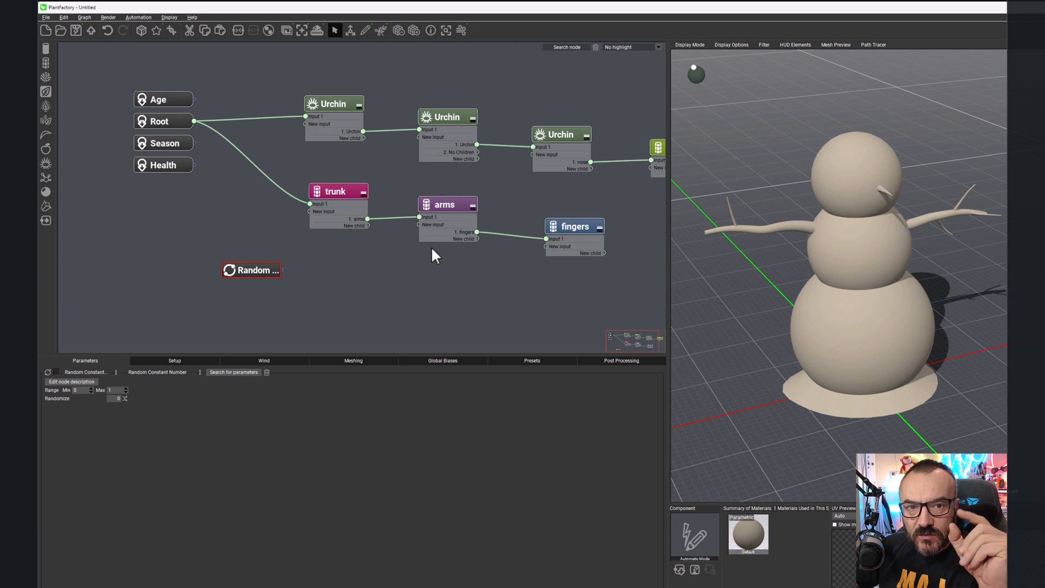
left_click(342, 197)
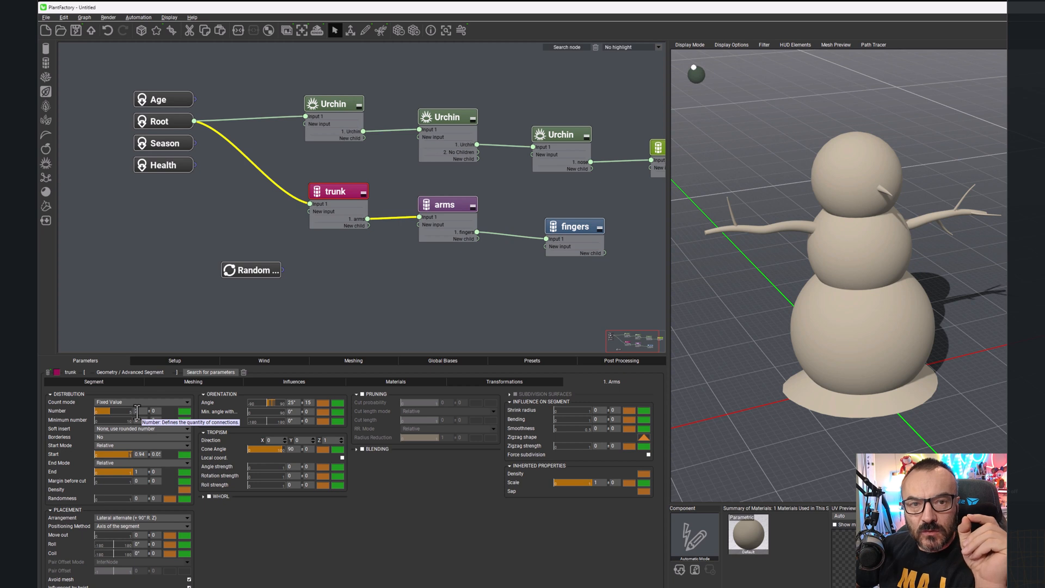
Step: Expose the first Urchin node's Geometry inputs and connect the Random Constant Number node to its Radius
left_click_drag(265, 269, 253, 187)
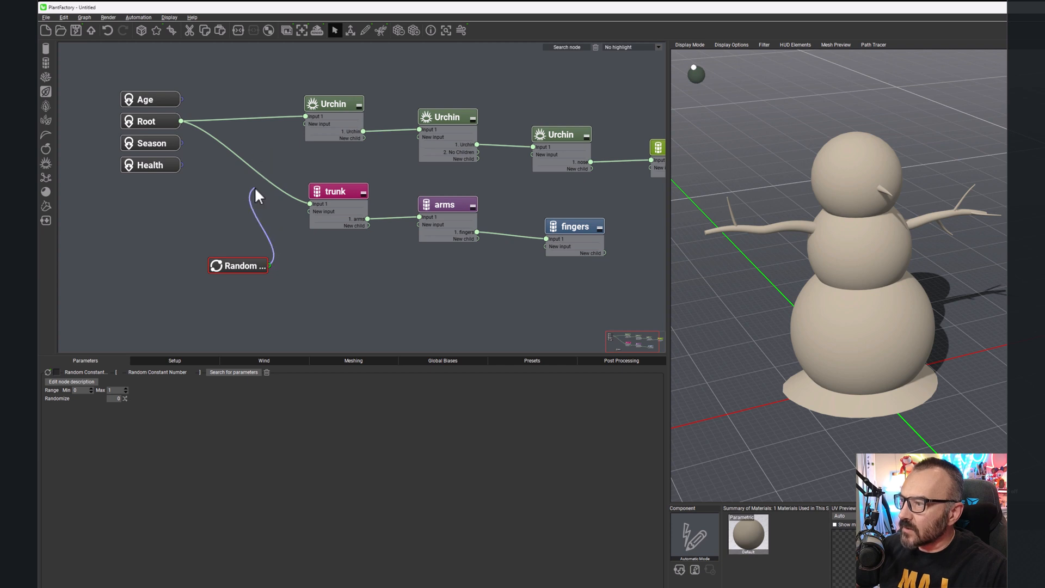
left_click(361, 103)
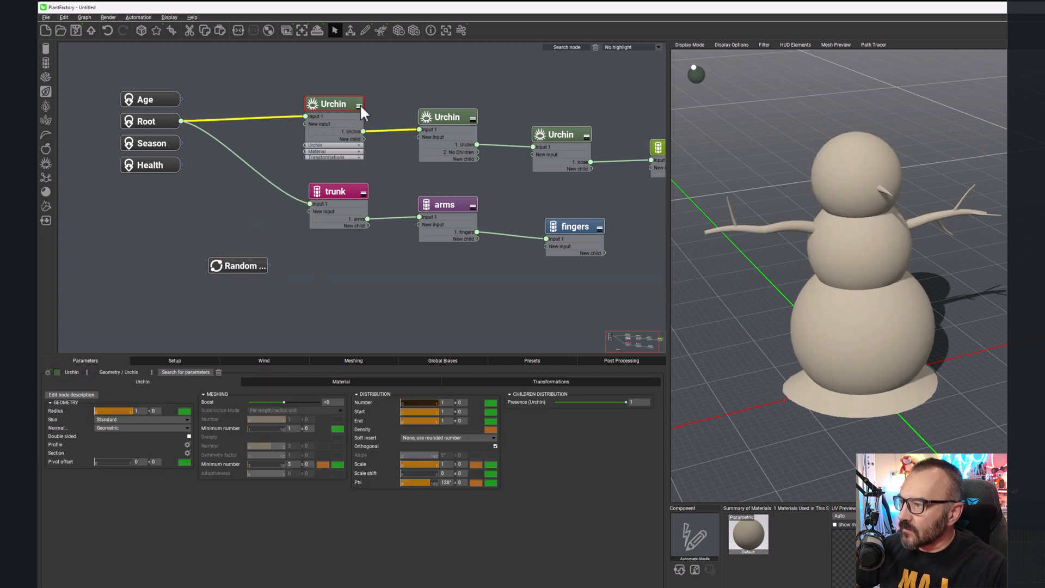
left_click(359, 106)
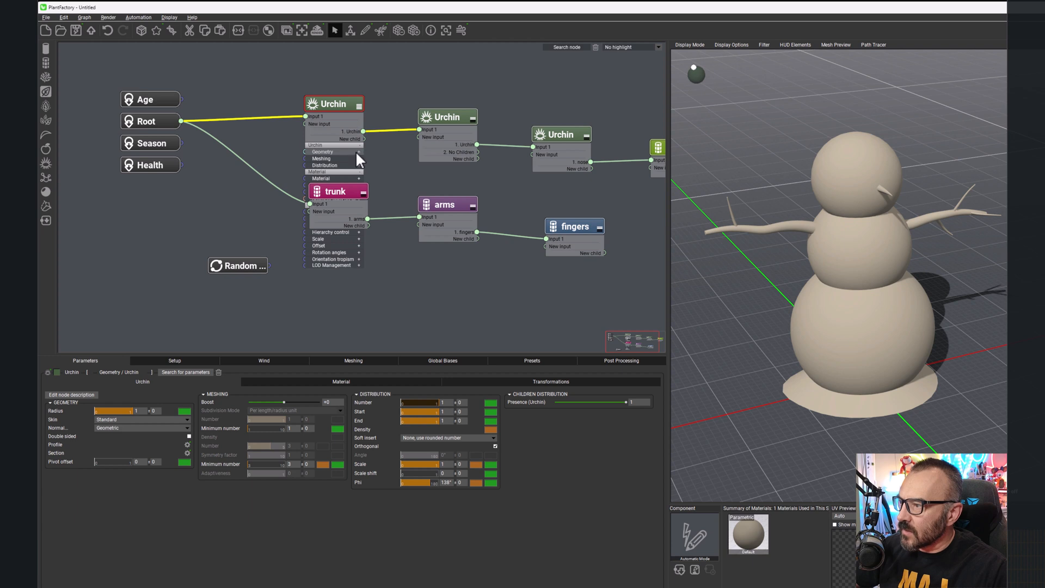
left_click(315, 151)
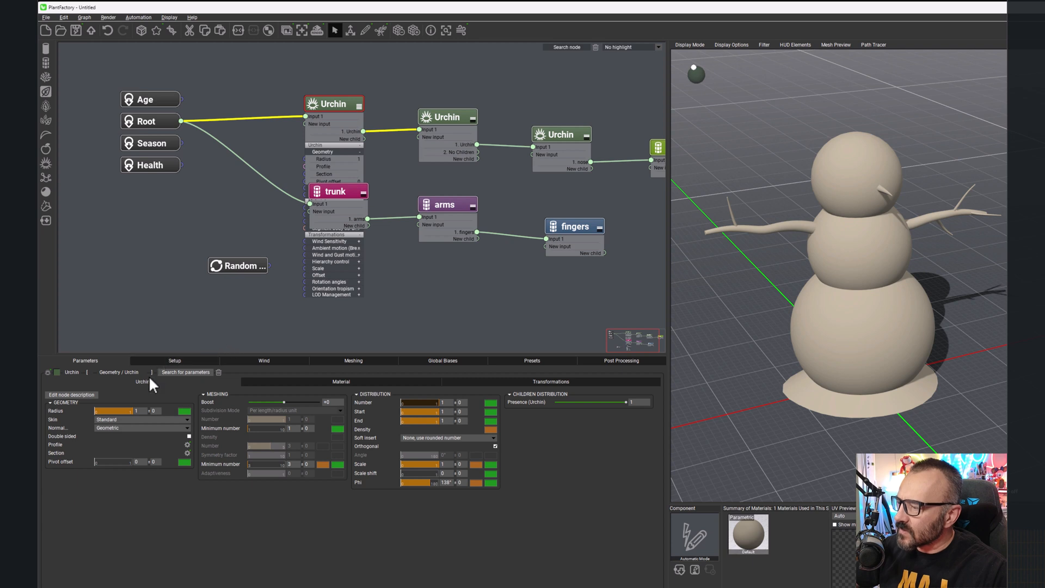
left_click_drag(268, 264, 305, 159)
Step: Set the Random Constant Number node's range to a minimum of 0.8 and a maximum of 1.2
left_click(256, 263)
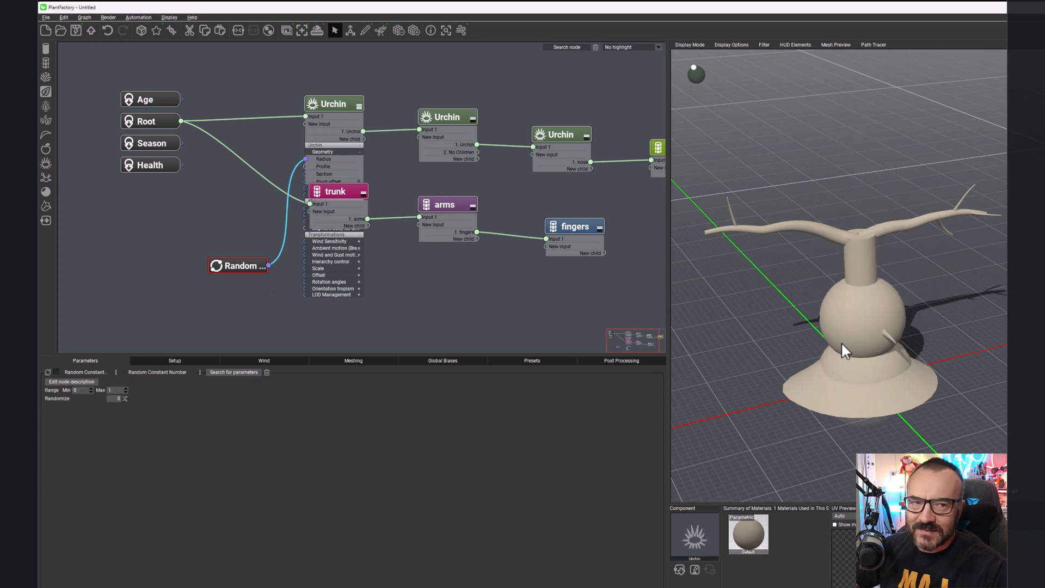
left_click(85, 390)
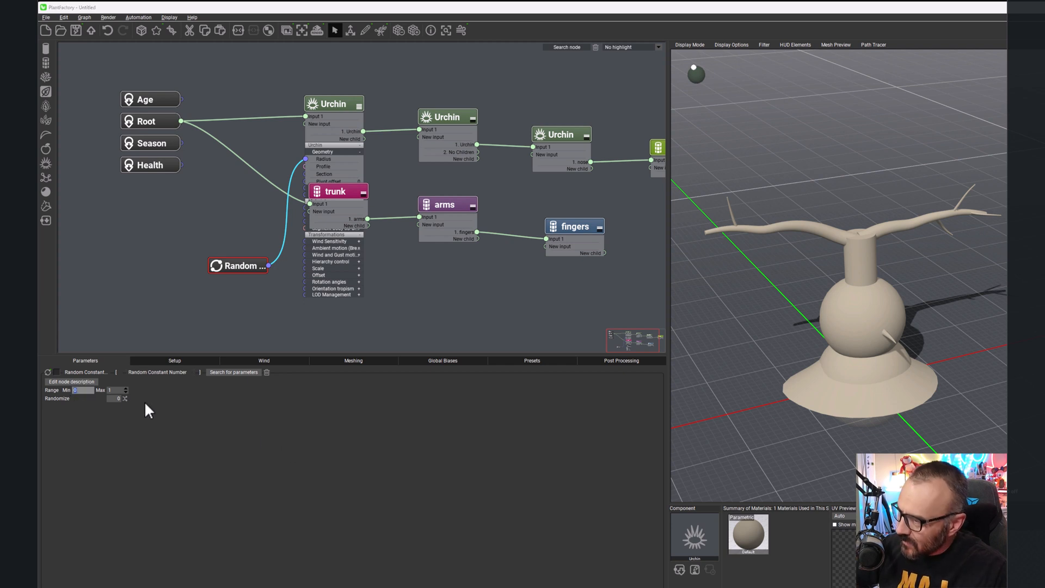
type("0.8")
key("Return")
key("Tab")
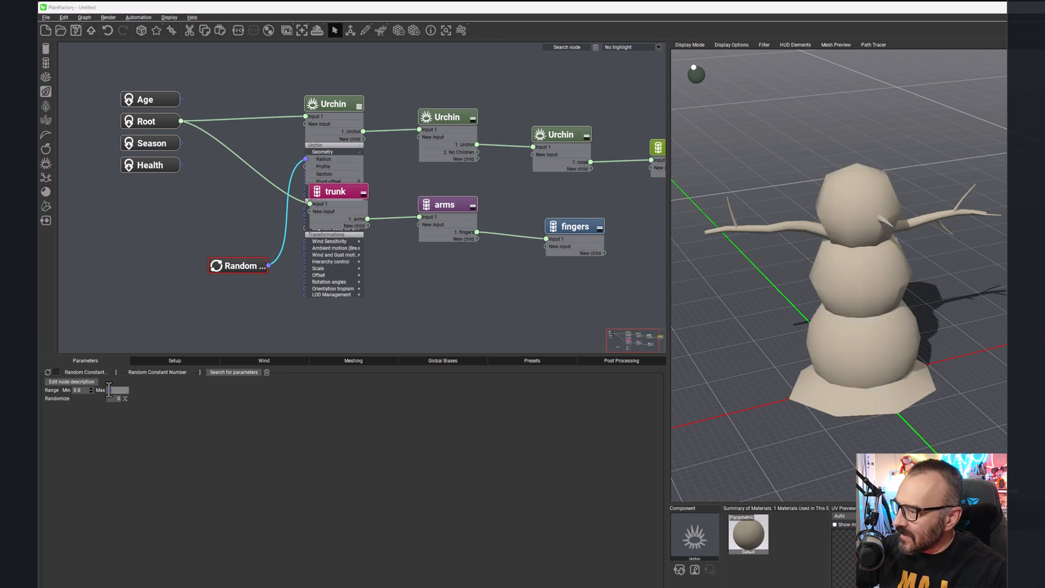
type(".2")
key("Return")
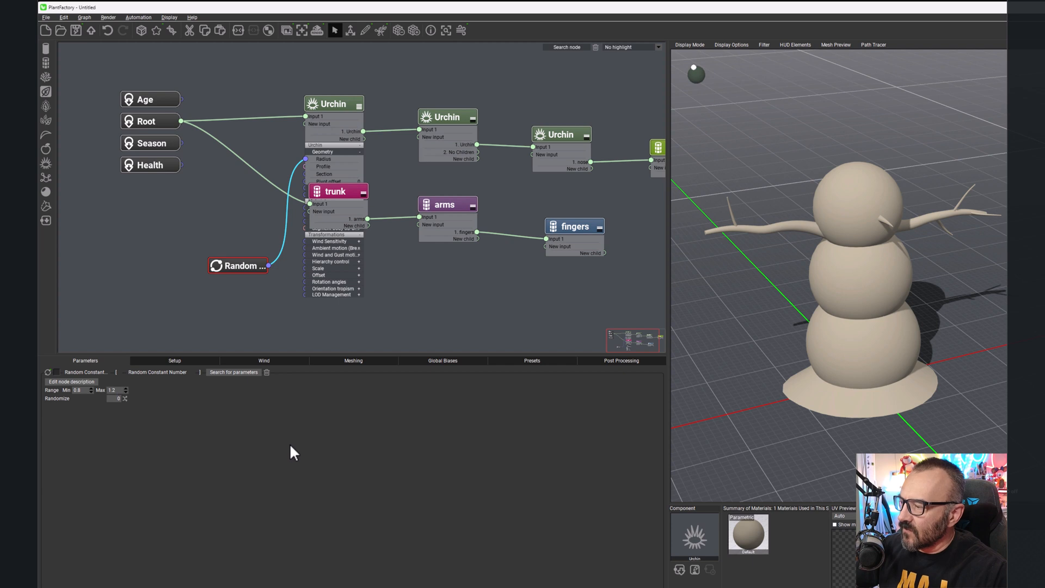
Step: Generate several plant variations with the random node's Randomize value at 0 to check the base sphere's radius
left_click(141, 30)
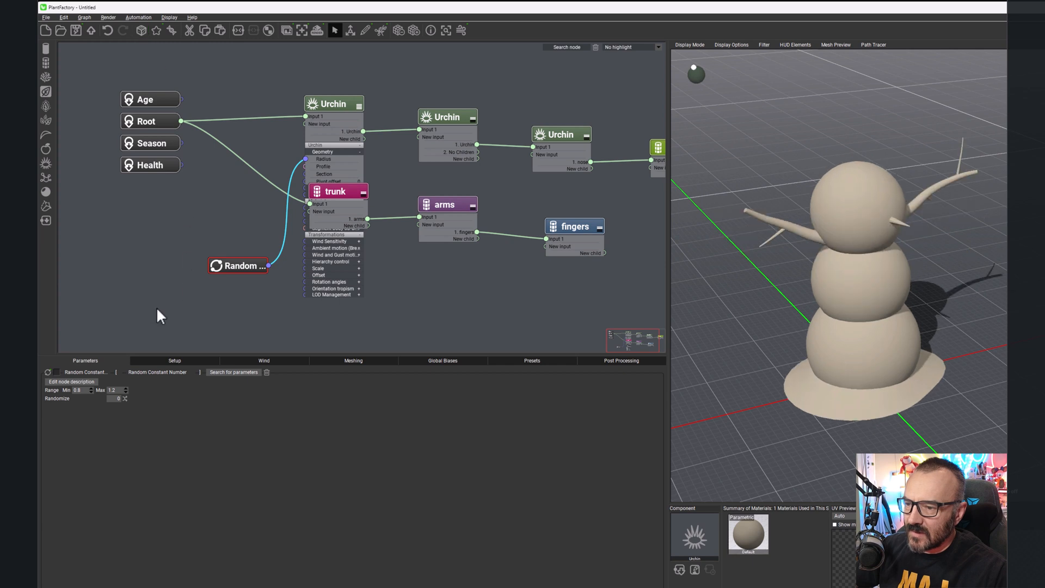
left_click(117, 398)
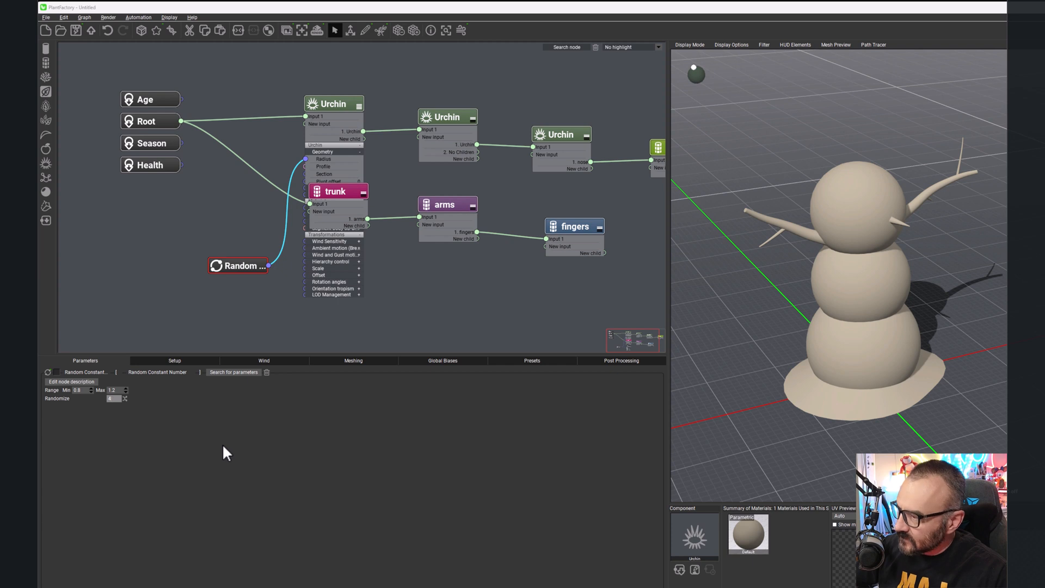
type("0")
key("Return")
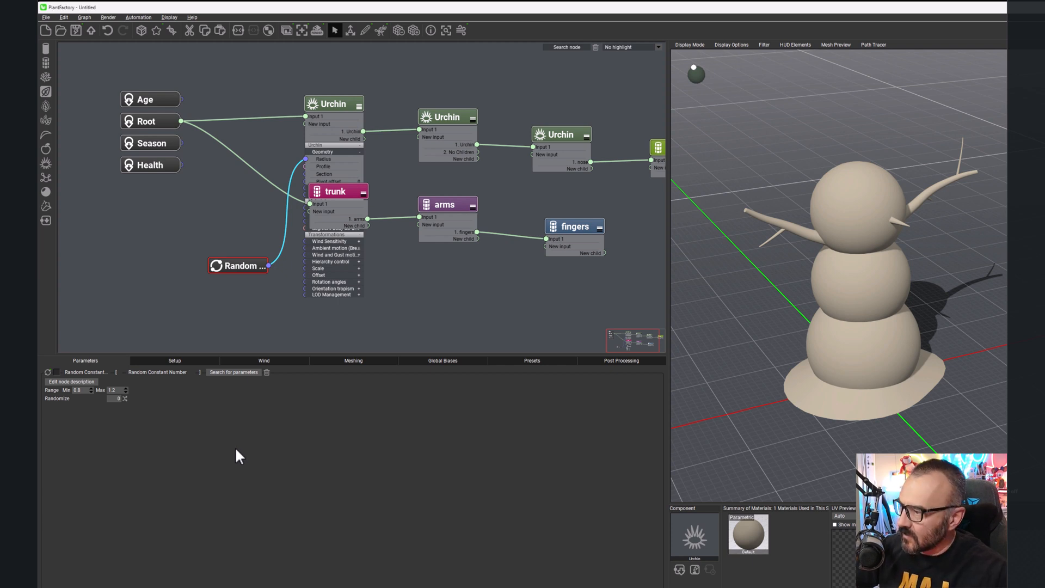
left_click(143, 29)
left_click(143, 30)
left_click(142, 30)
left_click(143, 30)
left_click(142, 30)
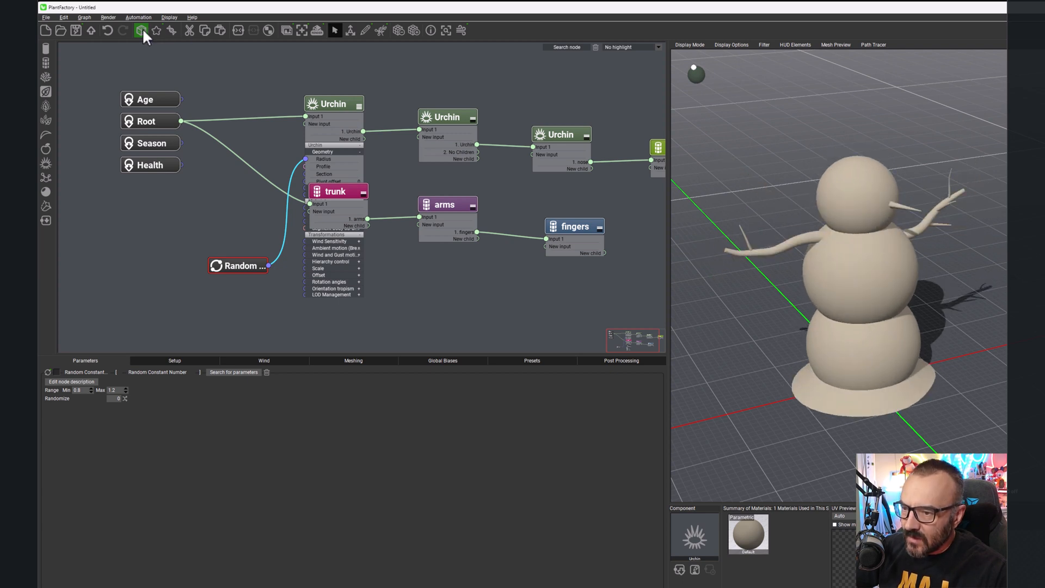
Step: Set the Random Constant Number node's range to a minimum of 1 and a maximum of 2
double_click(82, 390)
left_click(112, 390)
left_click(114, 388)
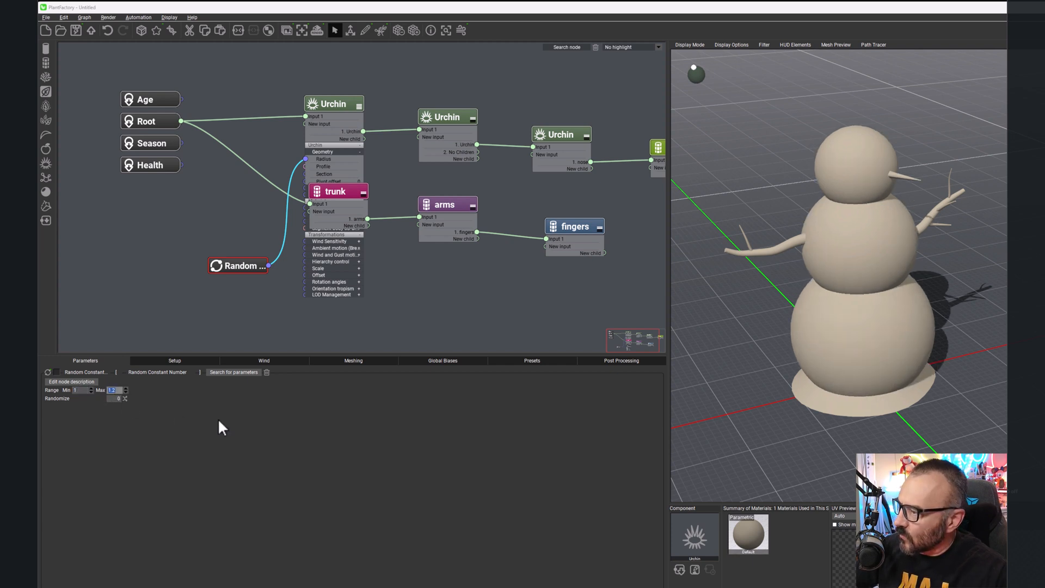
left_click(218, 419)
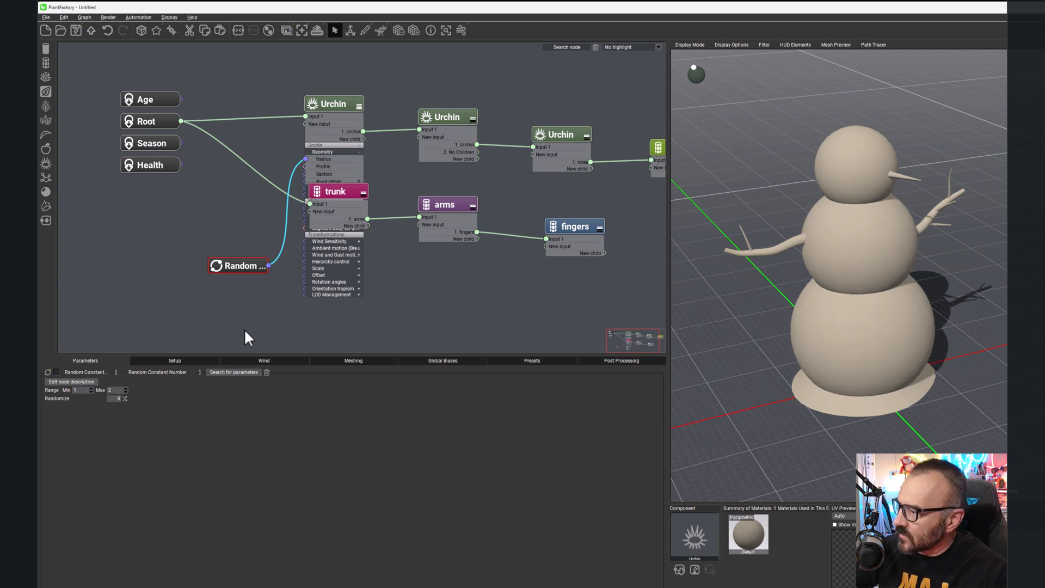
Step: Generate a long series of plant variations to check how the base sphere responds to the 1 to 2 radius range
left_click(141, 35)
left_click(141, 35)
left_click(141, 35)
left_click(141, 35)
left_click(141, 35)
left_click(141, 35)
left_click(141, 35)
left_click(141, 35)
left_click(141, 35)
left_click(141, 35)
left_click(141, 35)
left_click(141, 35)
left_click(141, 34)
left_click(141, 35)
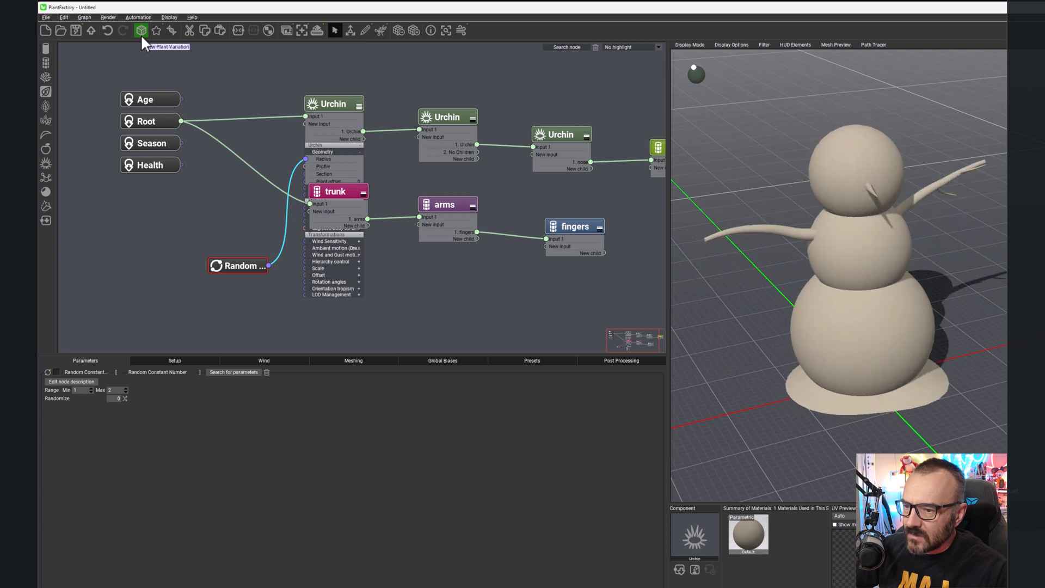
left_click(141, 35)
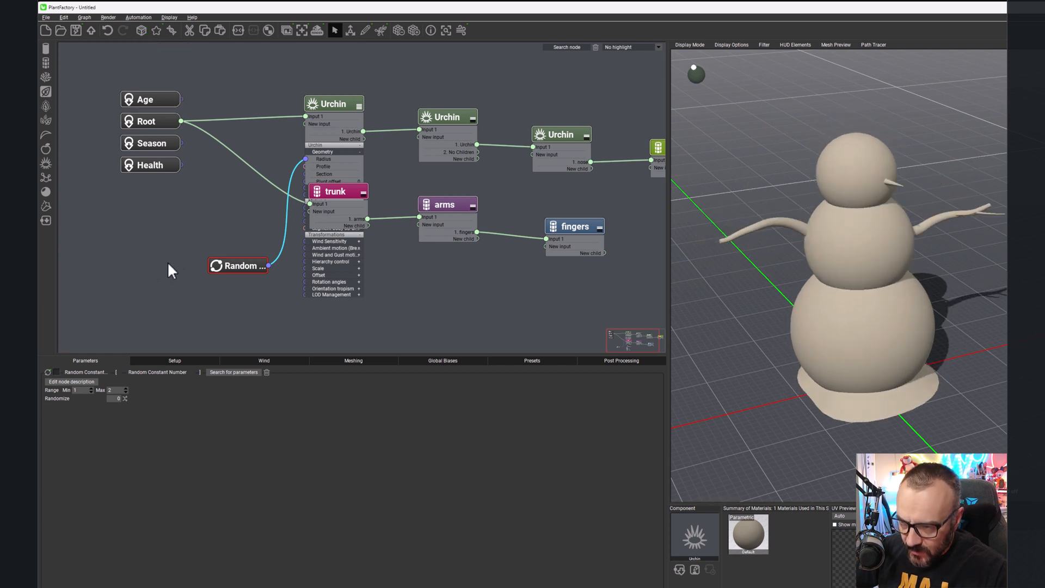
Step: Rearrange the graph by moving the random node aside, the trunk node below the expanded first Urchin, and that Urchin upward
mouse_move(237, 264)
left_mouse_down()
mouse_move(181, 235)
mouse_move(201, 233)
left_mouse_up()
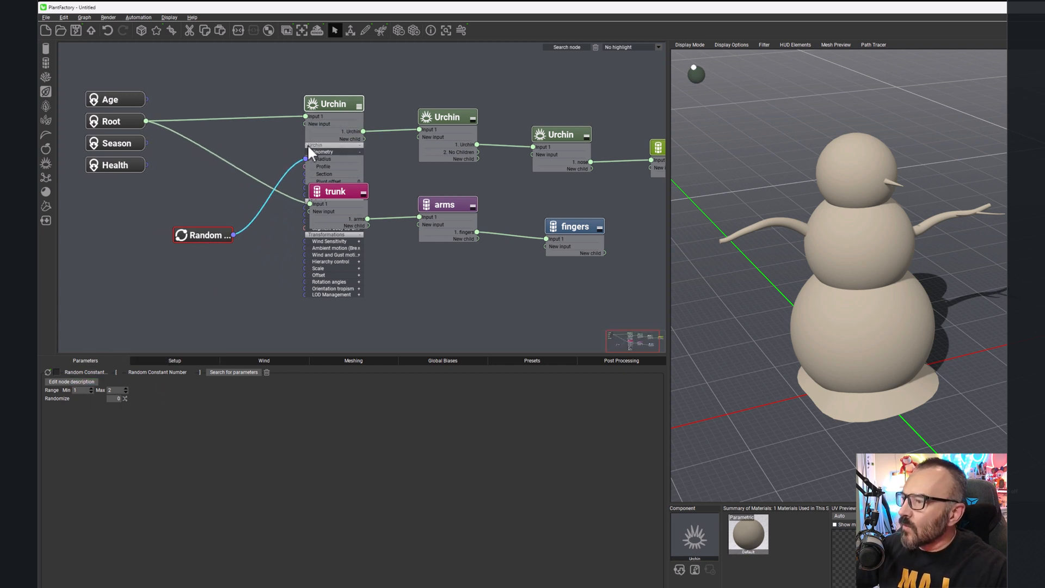
left_click_drag(344, 189, 326, 304)
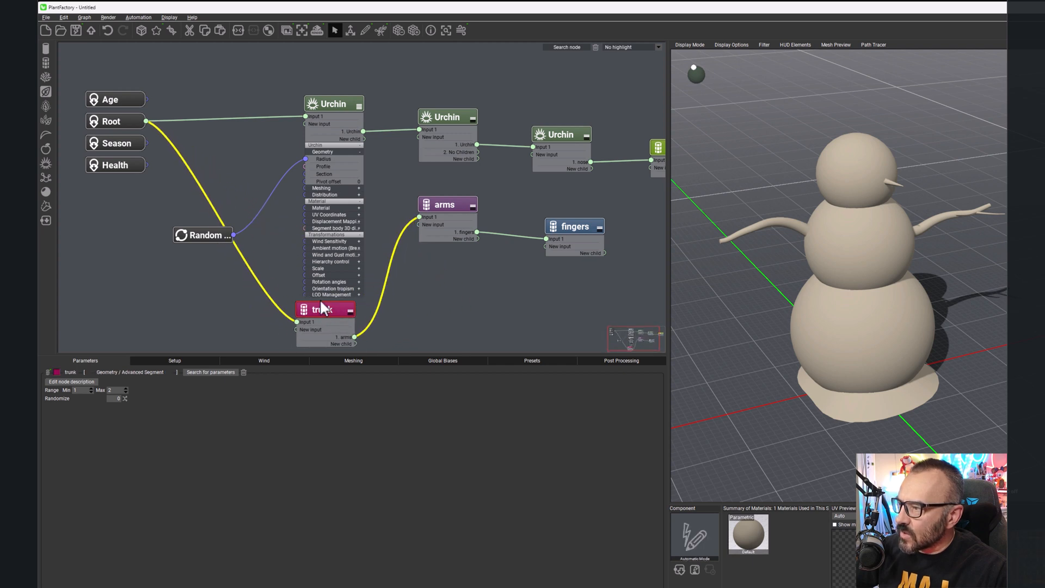
scroll(380, 258, "down", 3)
left_click_drag(349, 165, 339, 110)
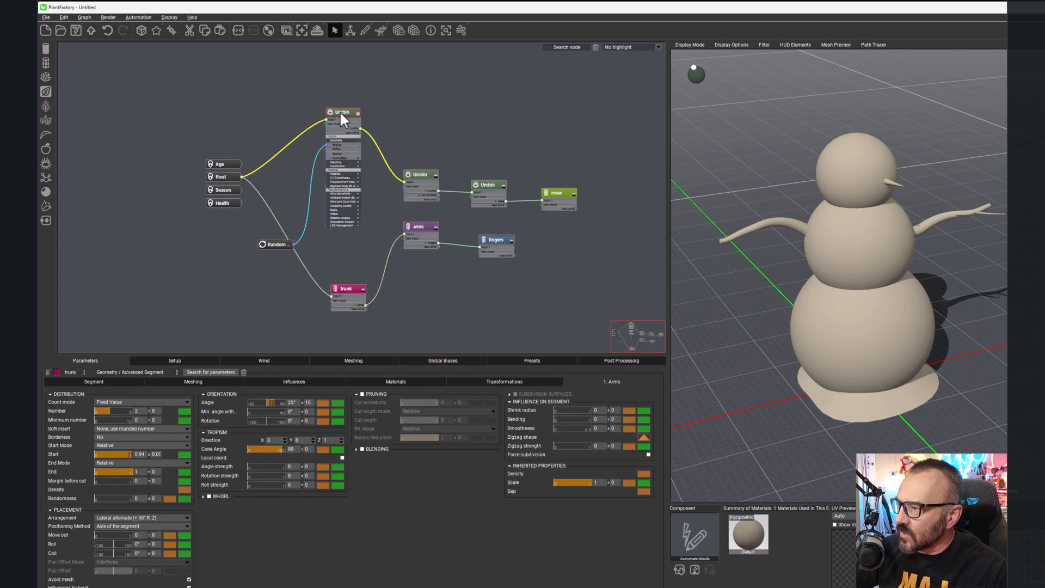
Step: Add a Map filter node below the random constant node and feed the random node's output into the Map's input
left_click_drag(276, 246, 256, 238)
right_click(254, 278)
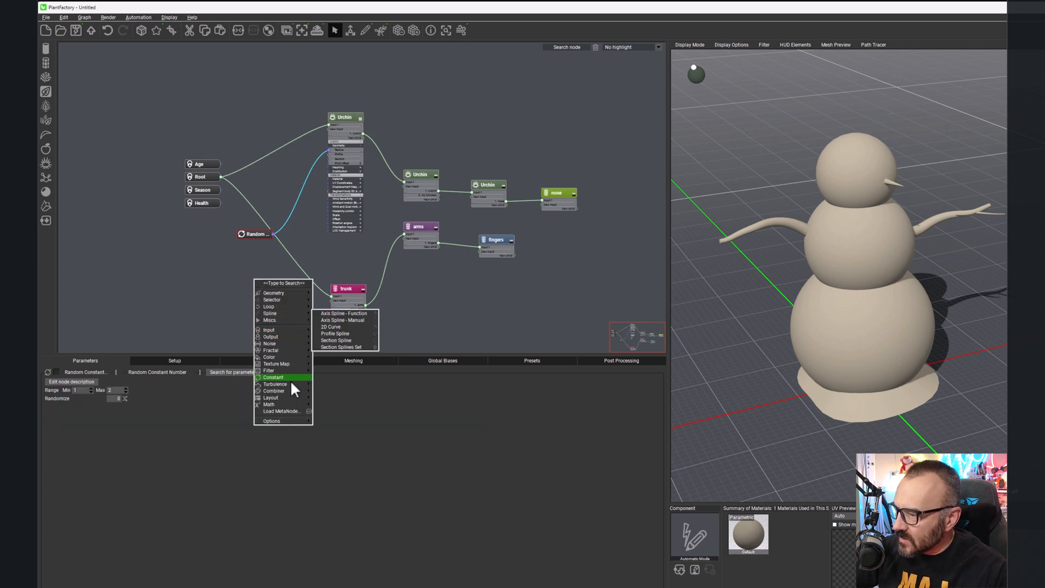
mouse_move(298, 397)
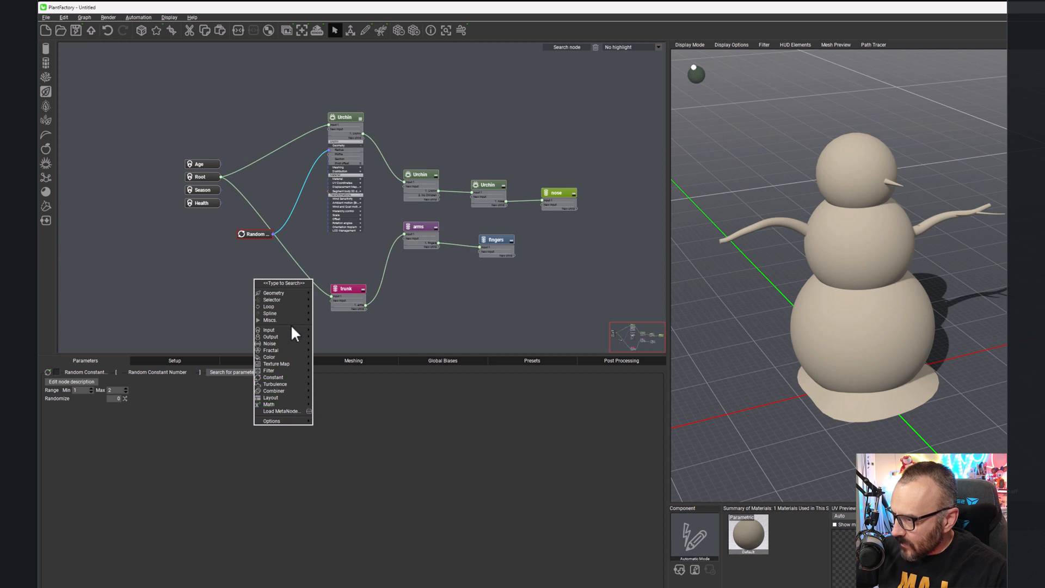
mouse_move(283, 373)
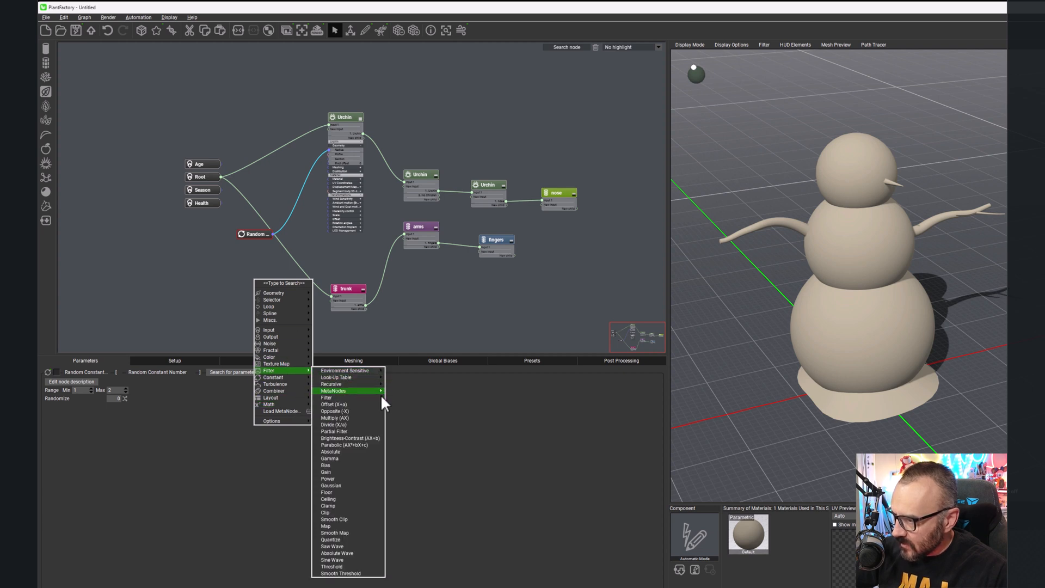
left_click(355, 524)
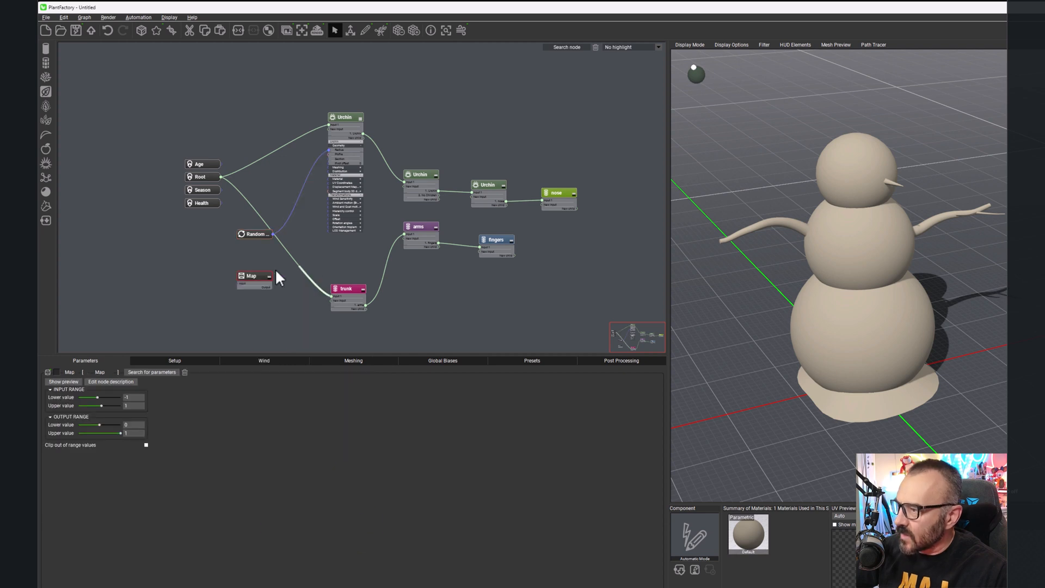
left_click_drag(265, 262, 275, 273)
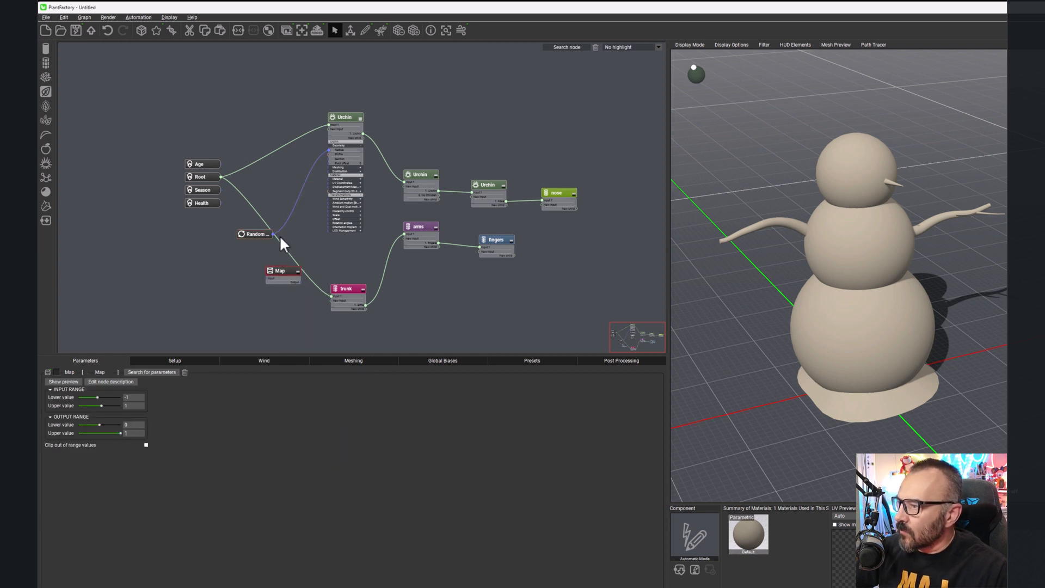
left_click_drag(273, 234, 268, 276)
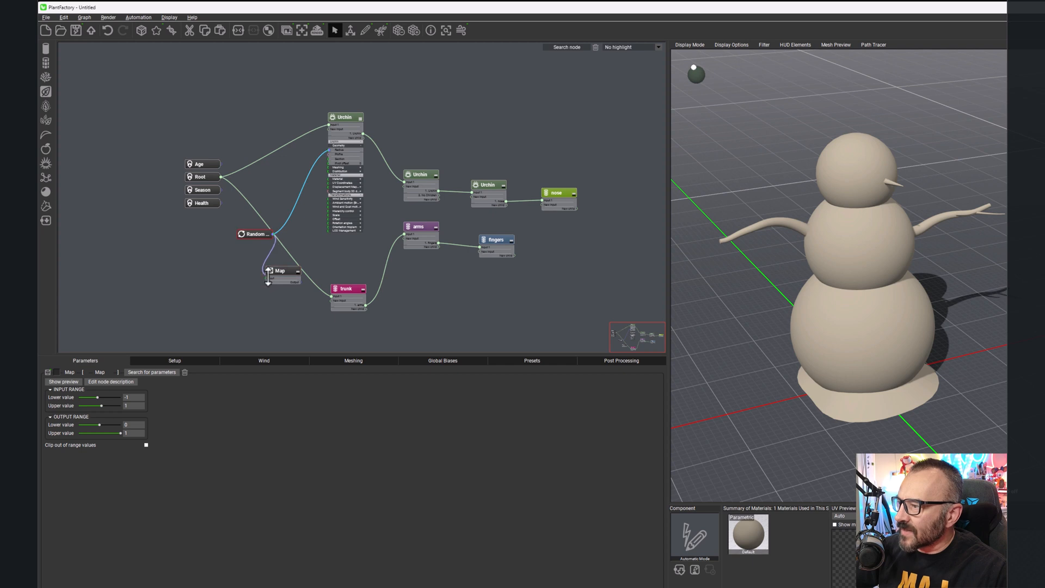
Step: Set the Map node's input range to a lower value of 1 and an upper value of 2, matching the random node
left_click(348, 289)
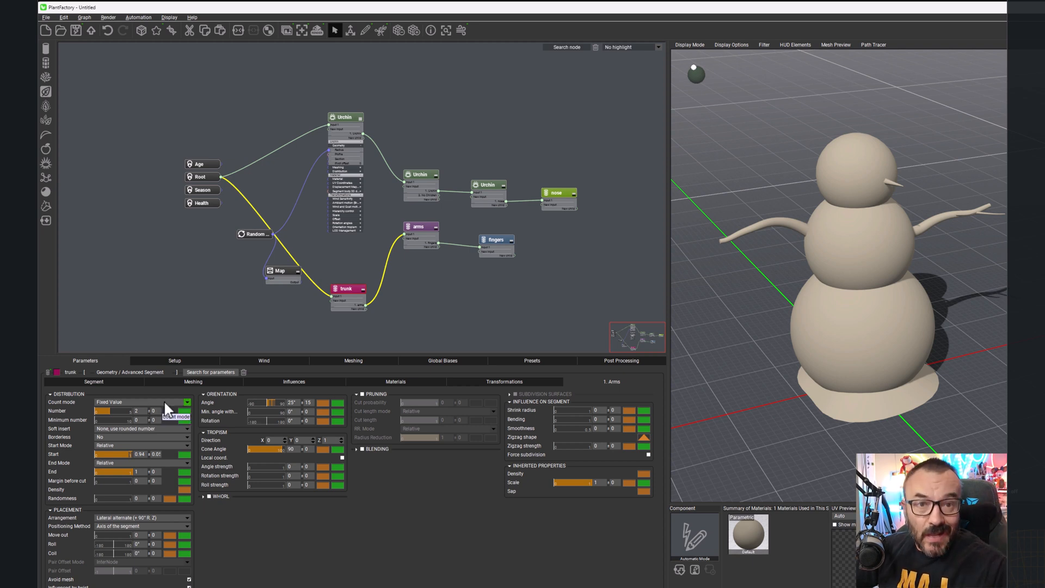
left_click(282, 270)
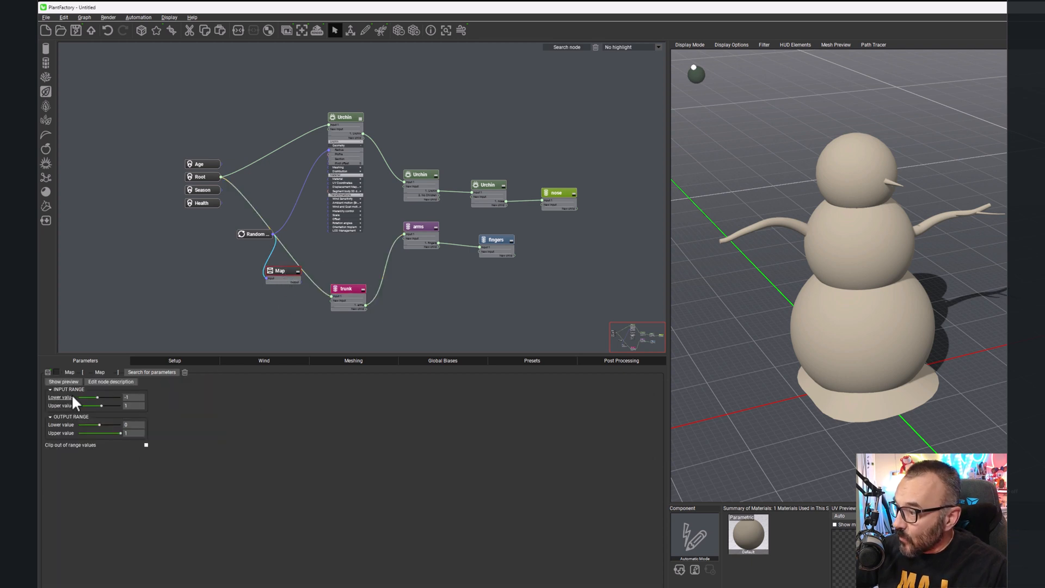
left_click(253, 236)
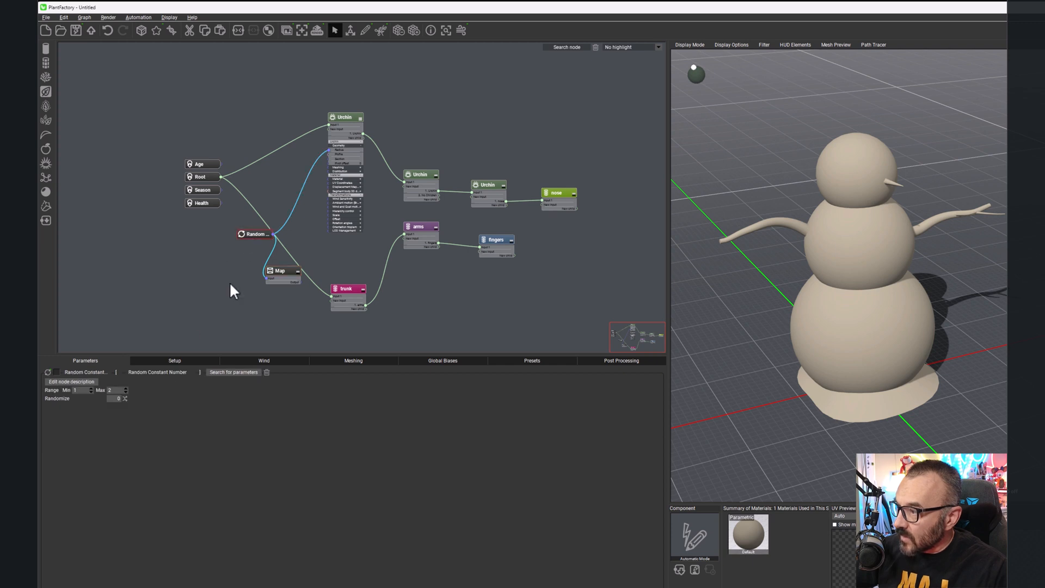
left_click(284, 270)
left_click(121, 397)
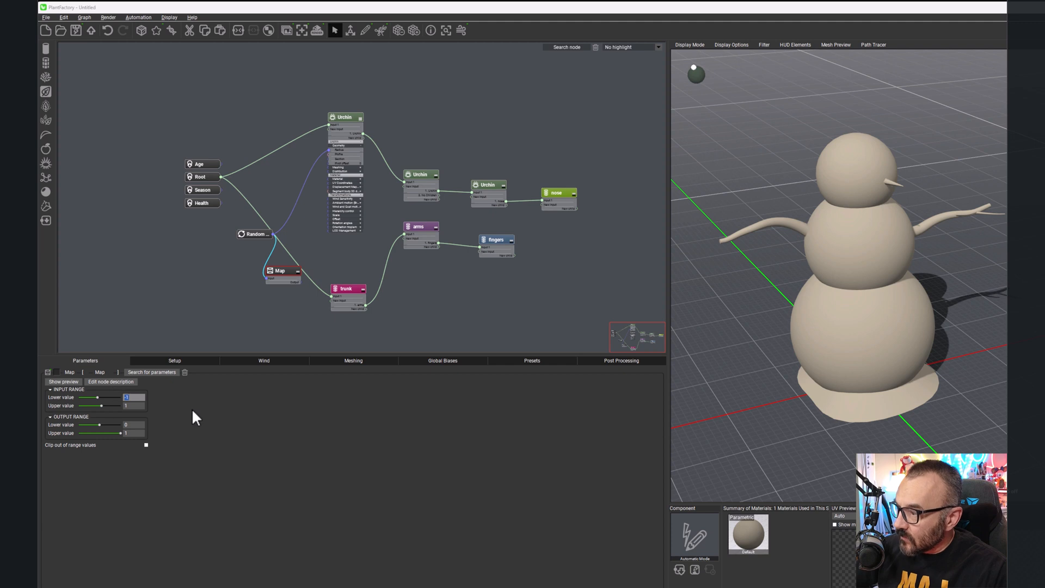
left_click(133, 406)
type("2")
key("Return")
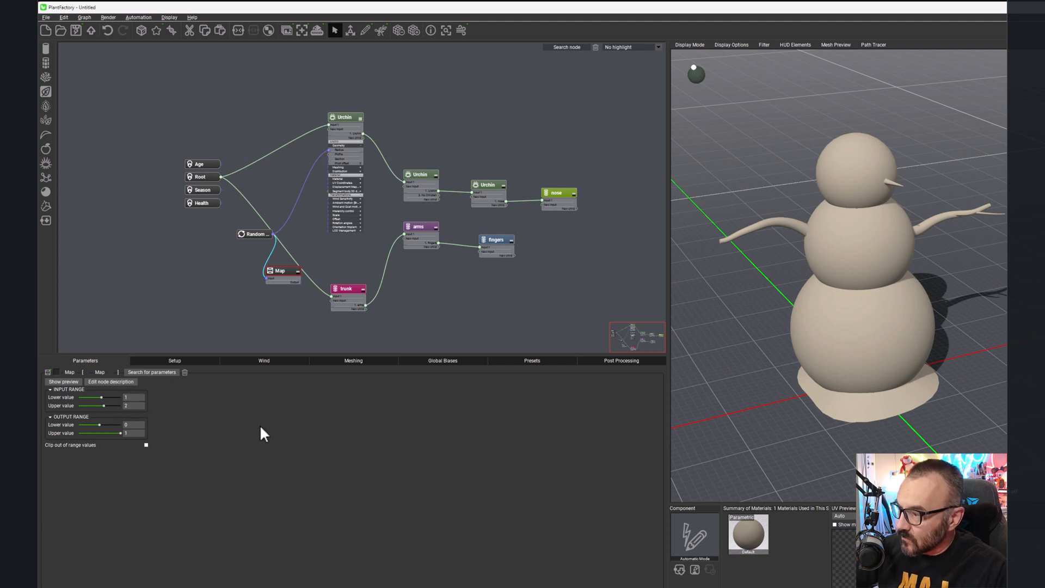
left_click(130, 425)
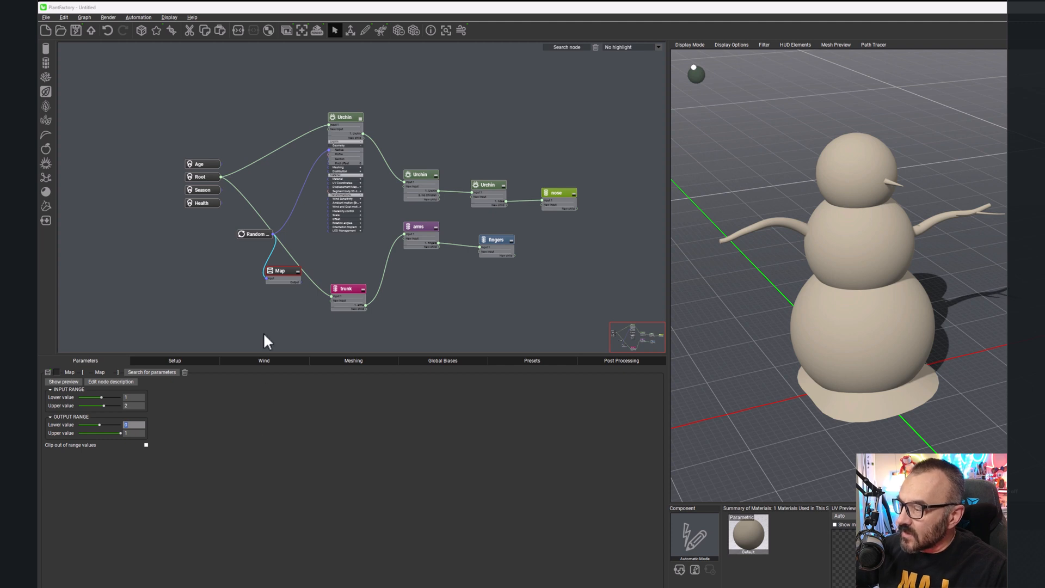
left_click(261, 236)
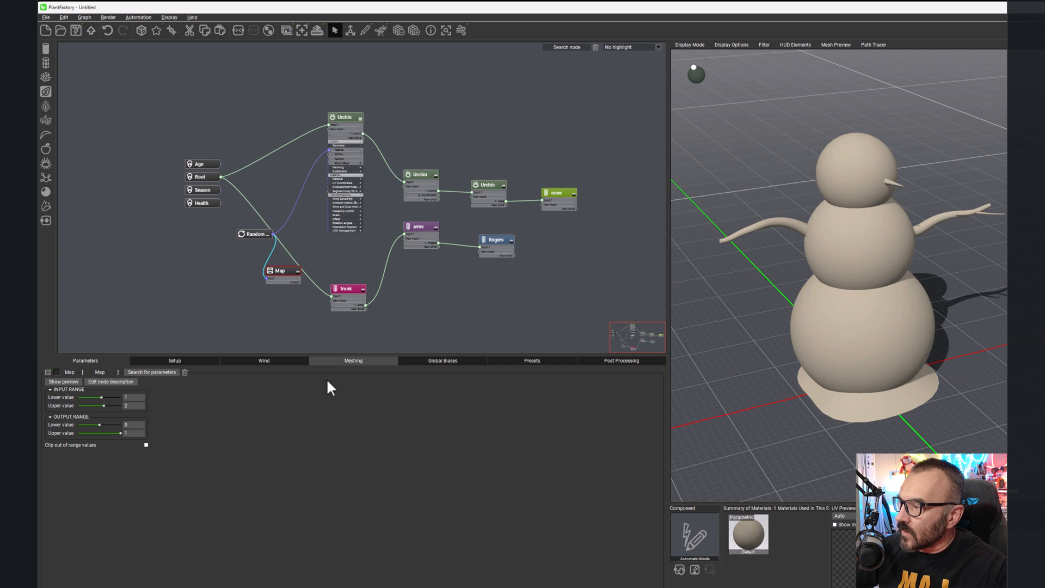
left_click(342, 288)
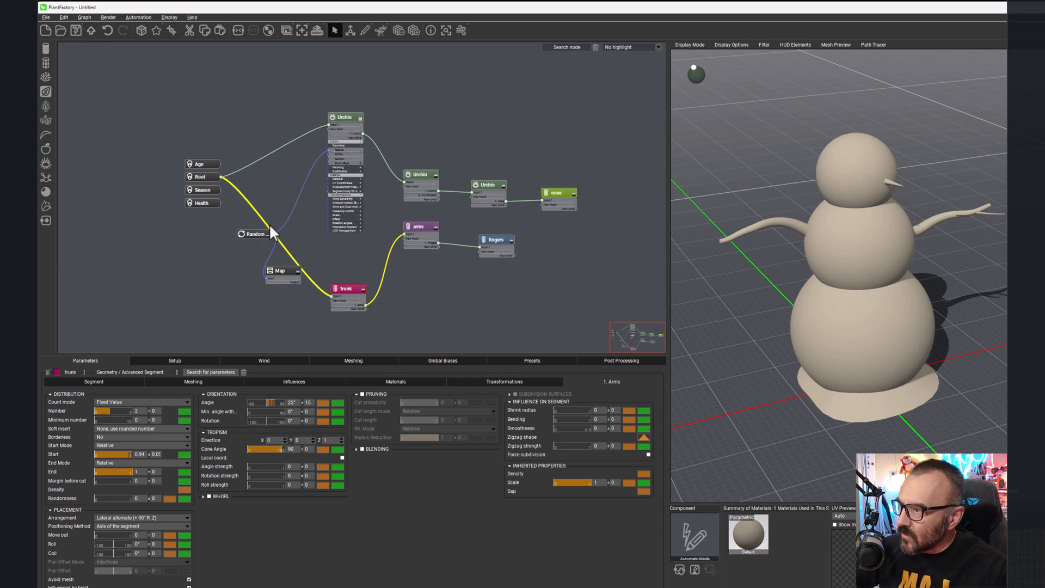
Step: Disconnect the random constant node from the first Urchin's Radius parameter by deleting their link
scroll(348, 159, "up", 3)
scroll(343, 125, "down", 1)
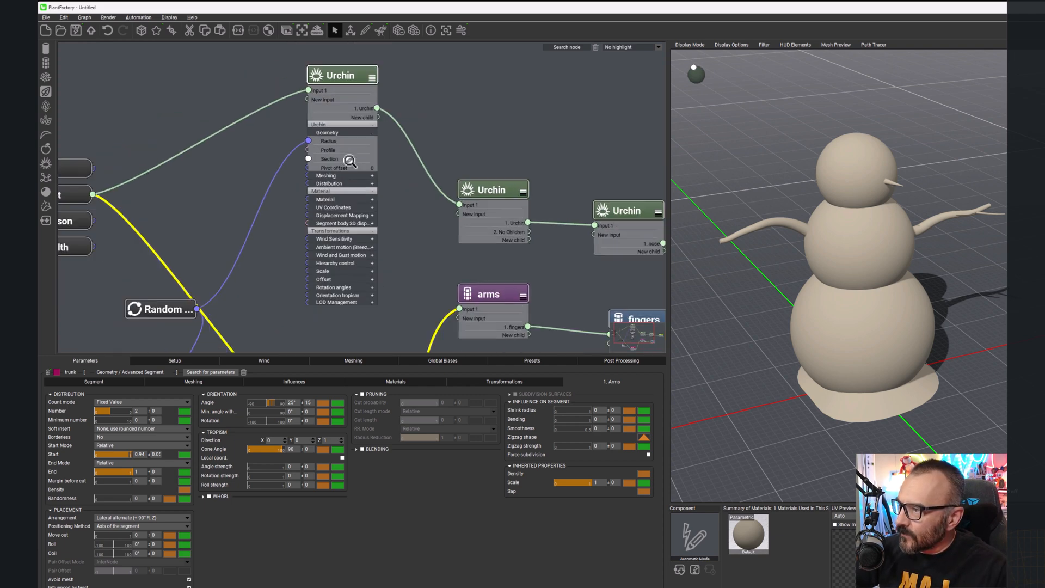
left_click(342, 93)
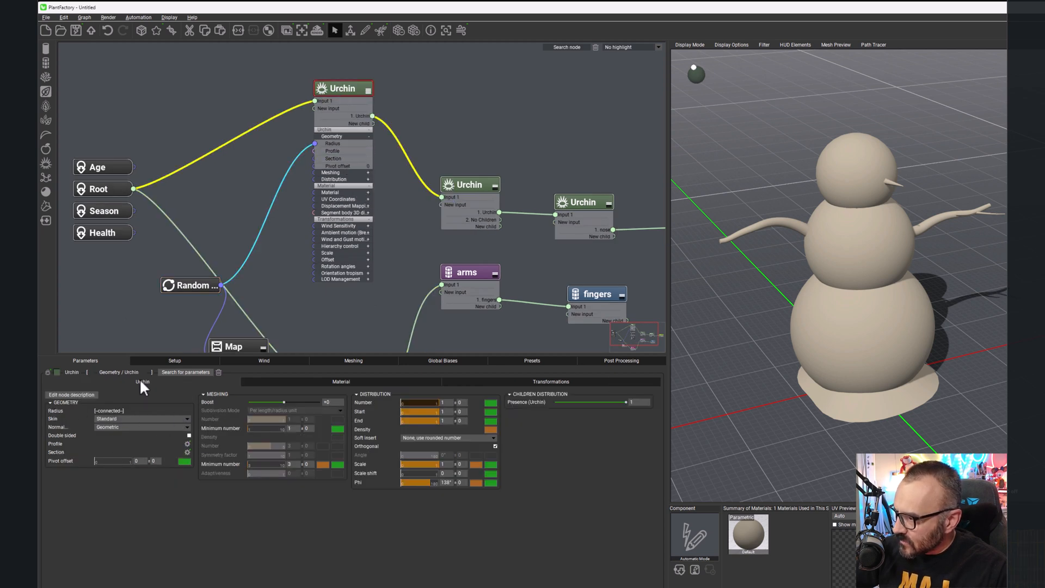
left_click_drag(302, 149, 257, 185)
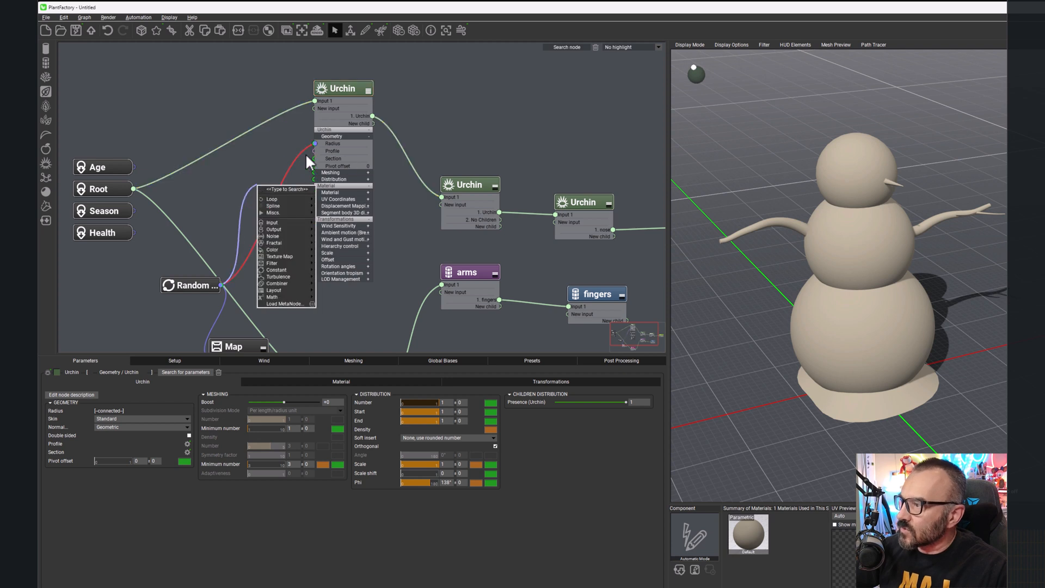
left_click(293, 154)
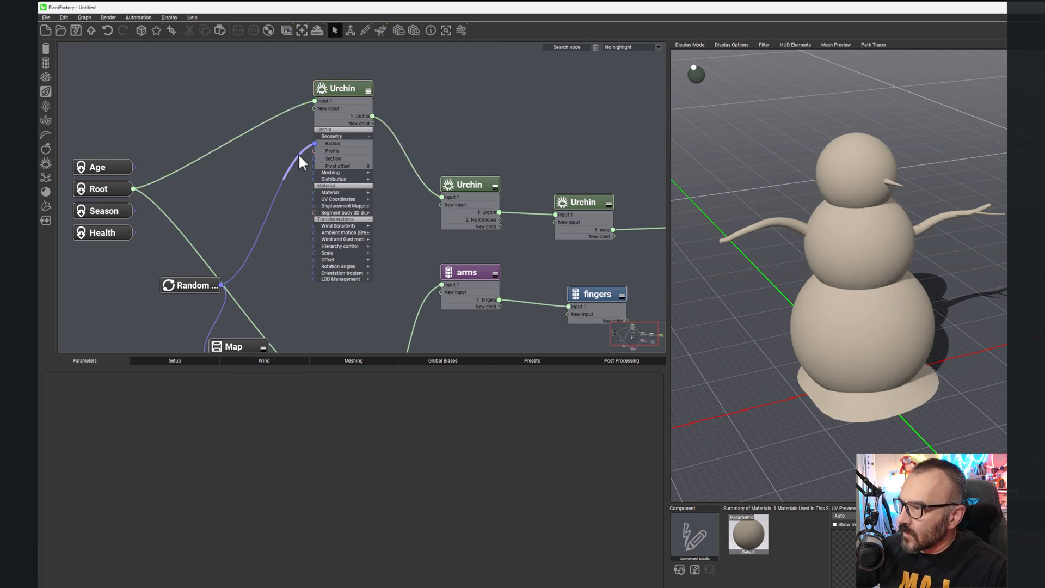
left_click(299, 153)
key("Delete")
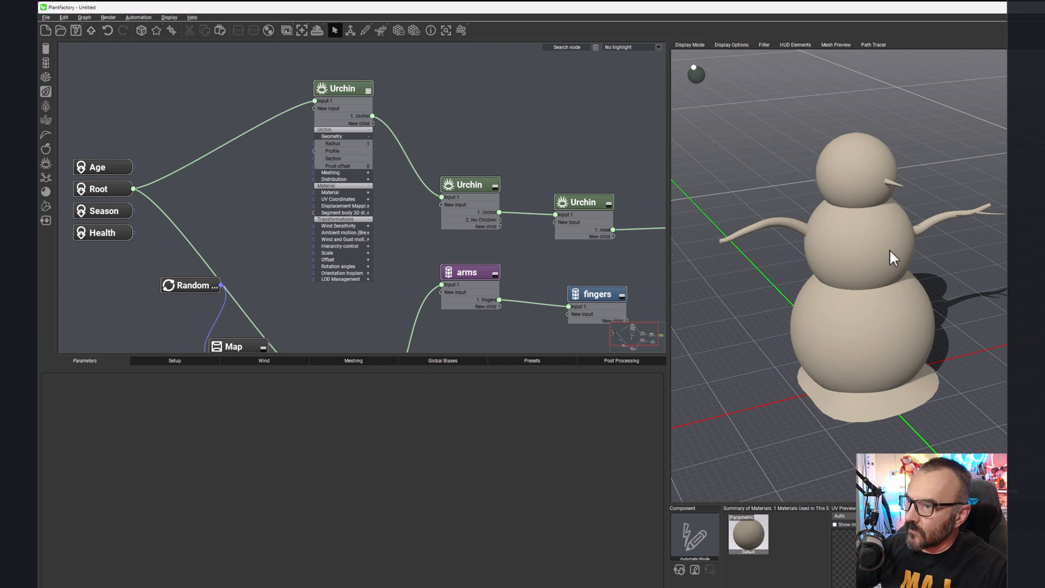
Step: Set the random variation of the first Urchin's Radius to 0.2
left_click(345, 86)
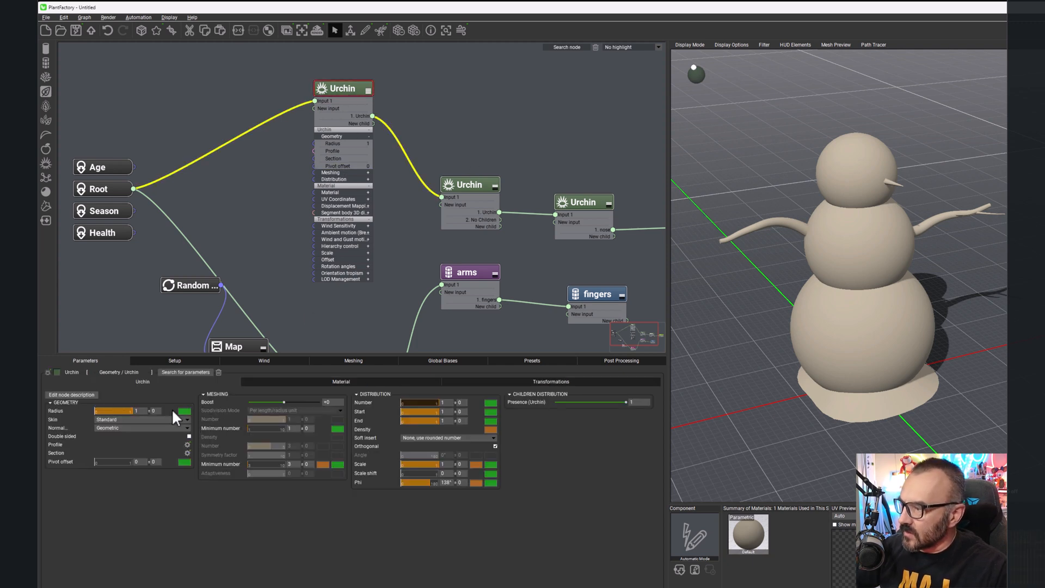
left_click(154, 411)
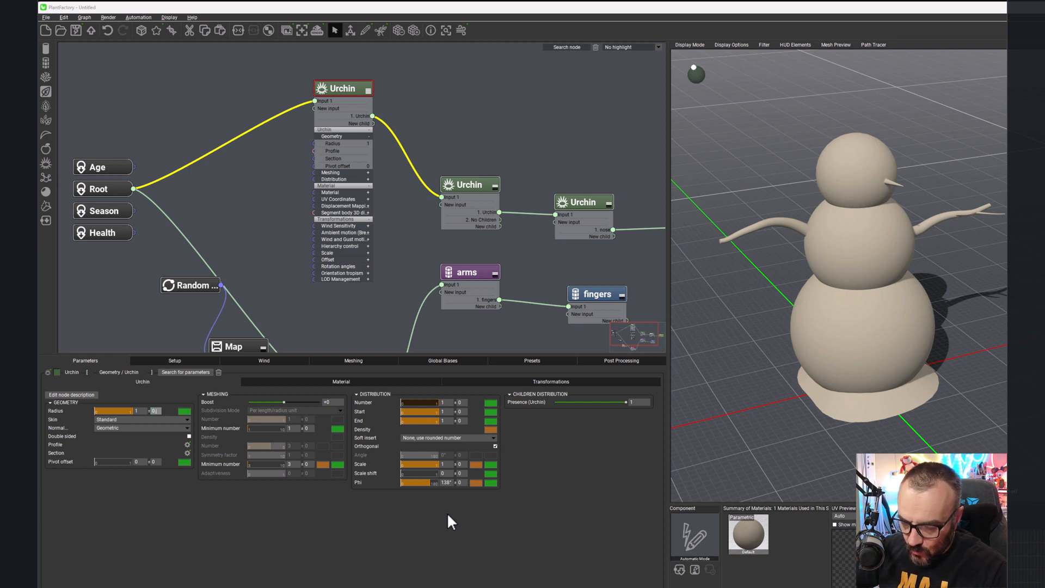
type("0.2")
key("Return")
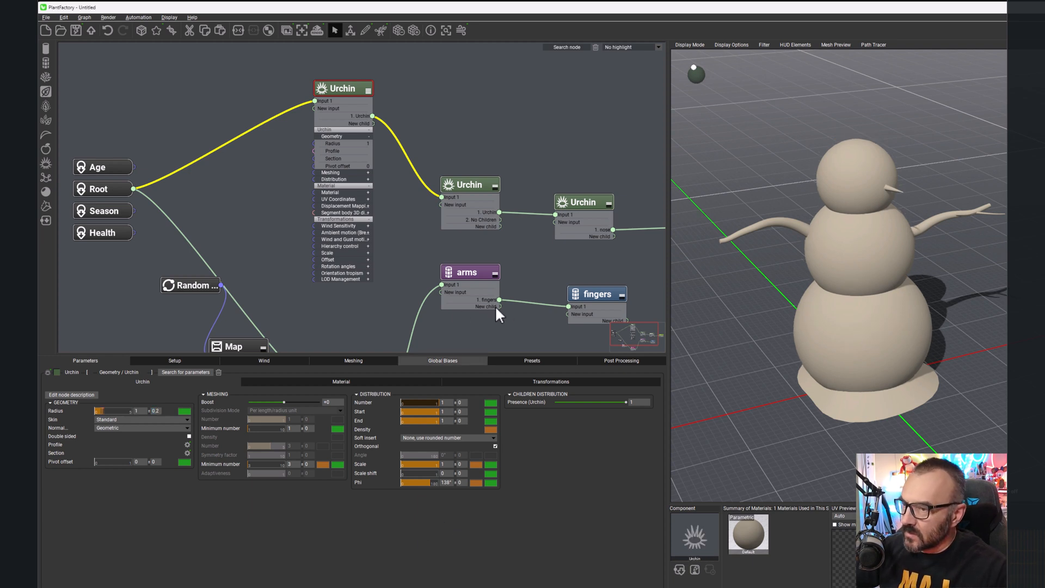
Step: Generate several plant variations to check how the base sphere varies with its own radius variation
left_click(141, 34)
left_click(140, 34)
left_click(141, 34)
left_click(140, 34)
left_click(141, 33)
left_click(140, 34)
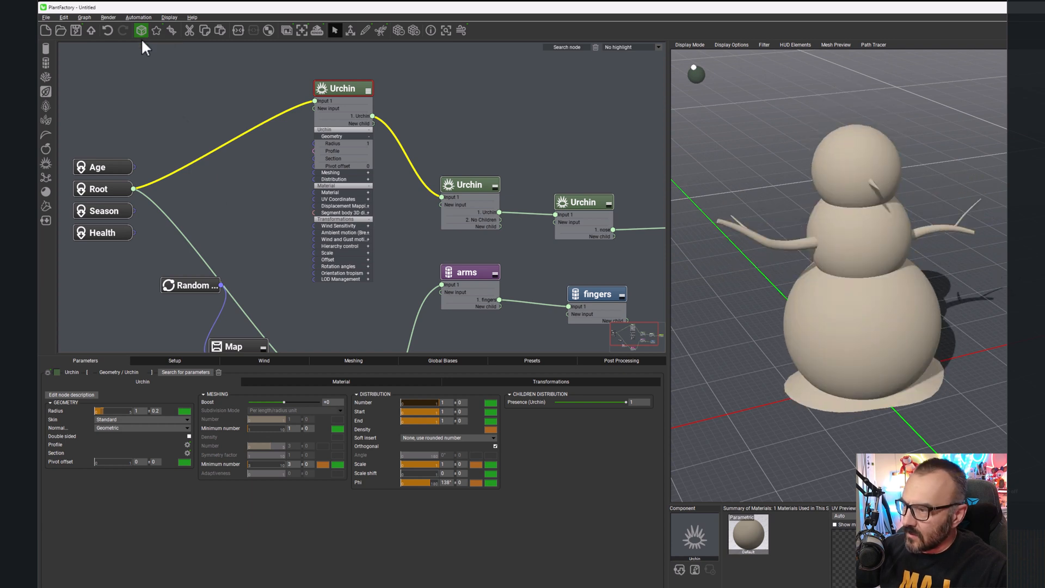
Step: Move the random constant node aside and re-roll its Randomize value while it is disconnected from the Urchin
left_click_drag(199, 284, 169, 276)
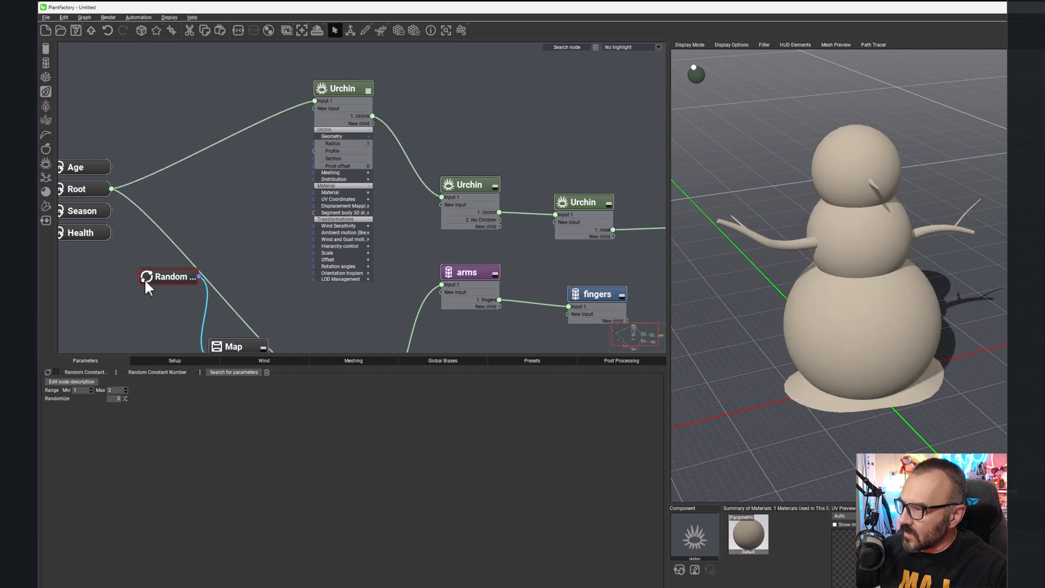
left_click(125, 399)
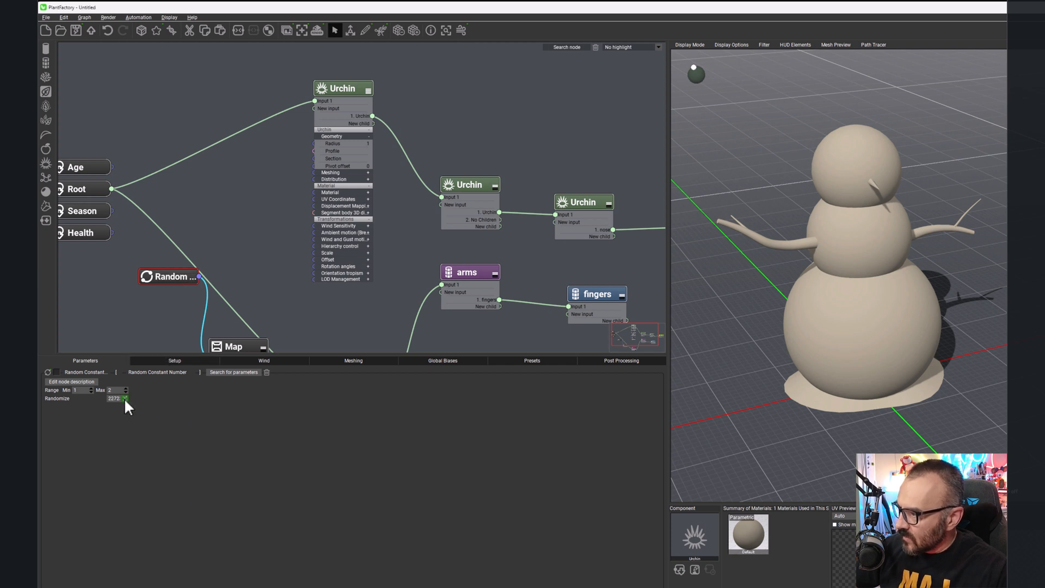
left_click(124, 399)
left_click(114, 400)
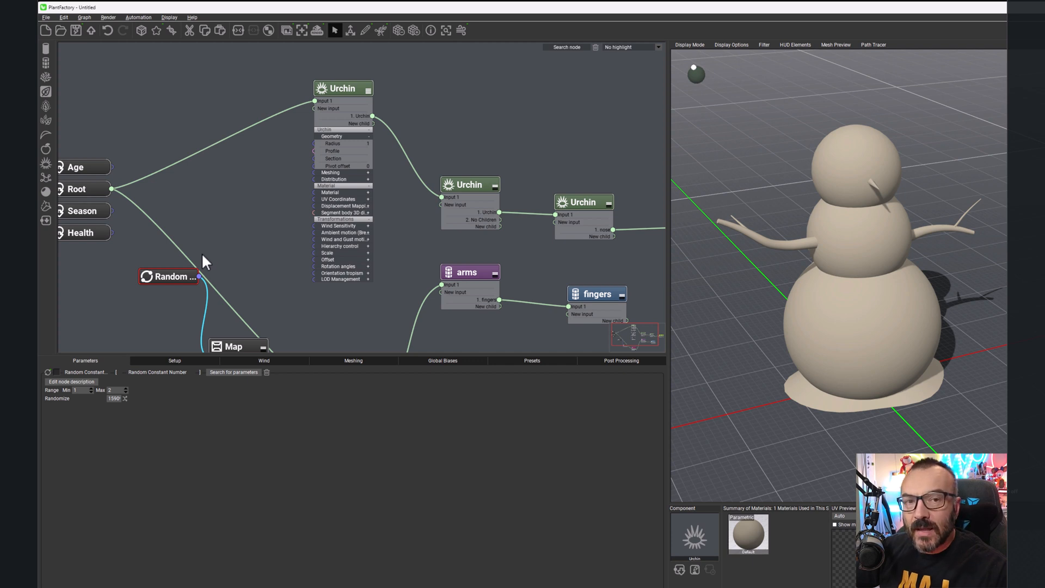
Step: Reposition the random constant node and connect its output to the first Urchin's Radius parameter
scroll(241, 266, "down", 2)
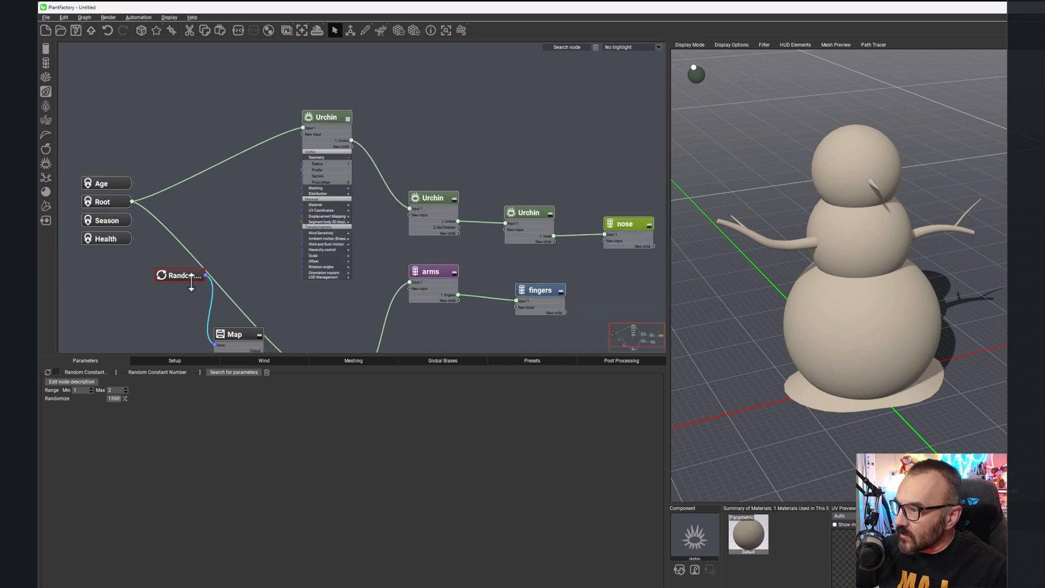
left_click_drag(191, 277, 184, 287)
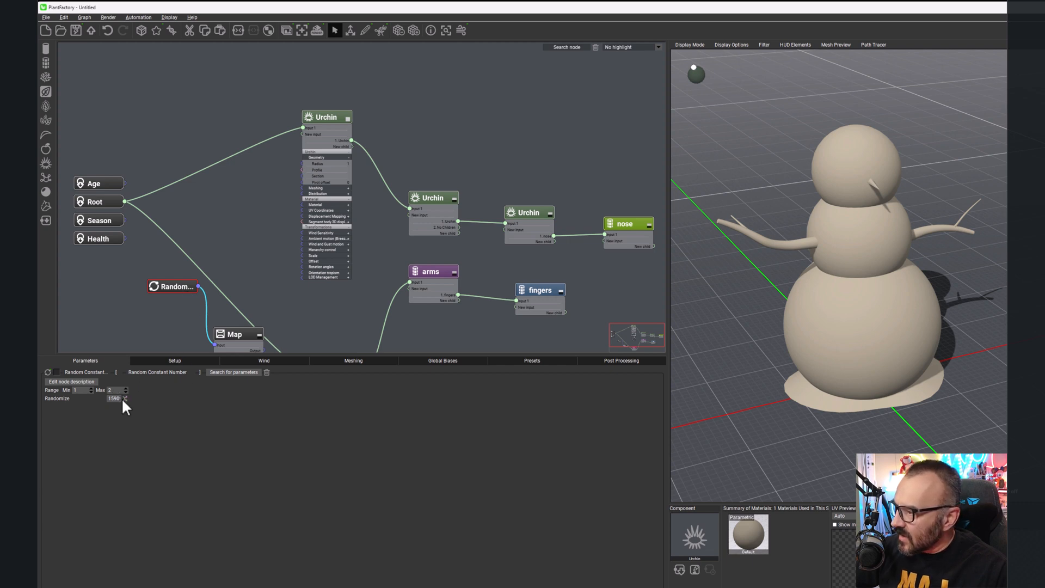
double_click(119, 399)
left_click(184, 290)
left_click_drag(198, 286, 305, 163)
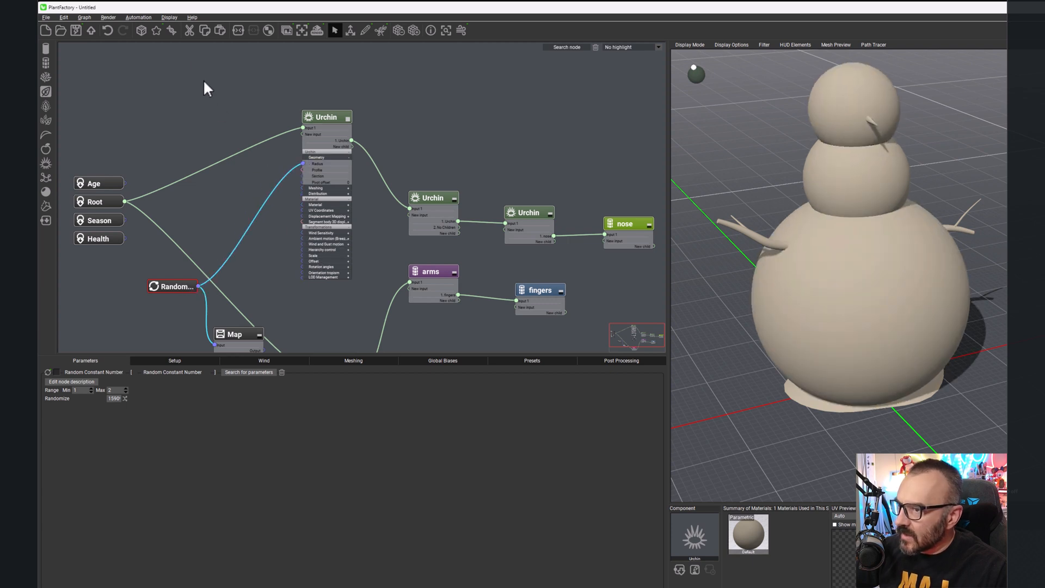
Step: Generate a new plant variation and repeatedly re-roll the random constant node's Randomize value to vary the base sphere's size
left_click(142, 30)
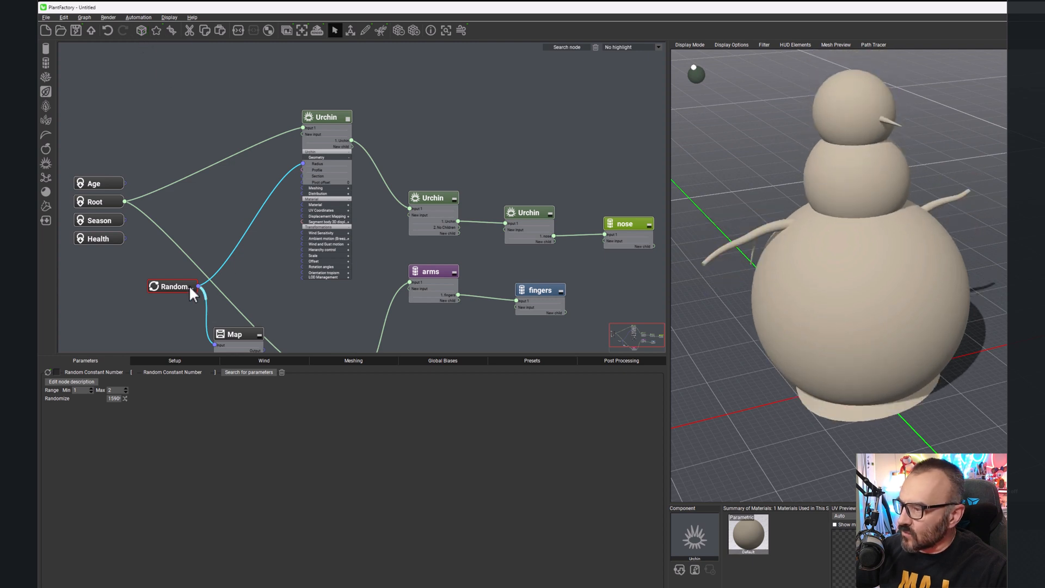
left_click(126, 400)
left_click(126, 399)
left_click(126, 399)
left_click(126, 400)
left_click(126, 400)
left_click(126, 400)
left_click(126, 400)
left_click(125, 400)
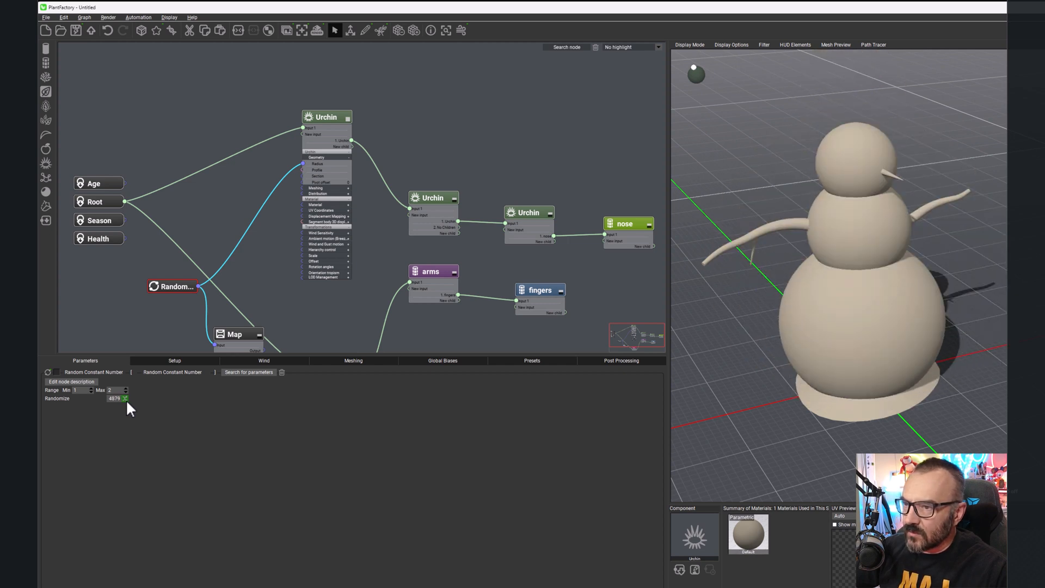
left_click(126, 400)
left_click(126, 400)
left_click(126, 400)
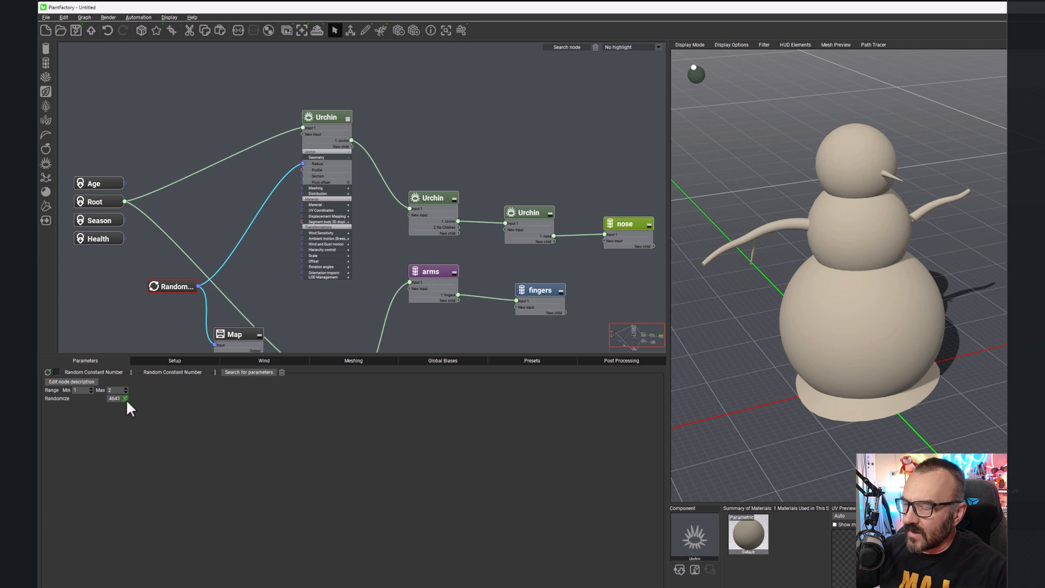
left_click(126, 400)
left_click(126, 399)
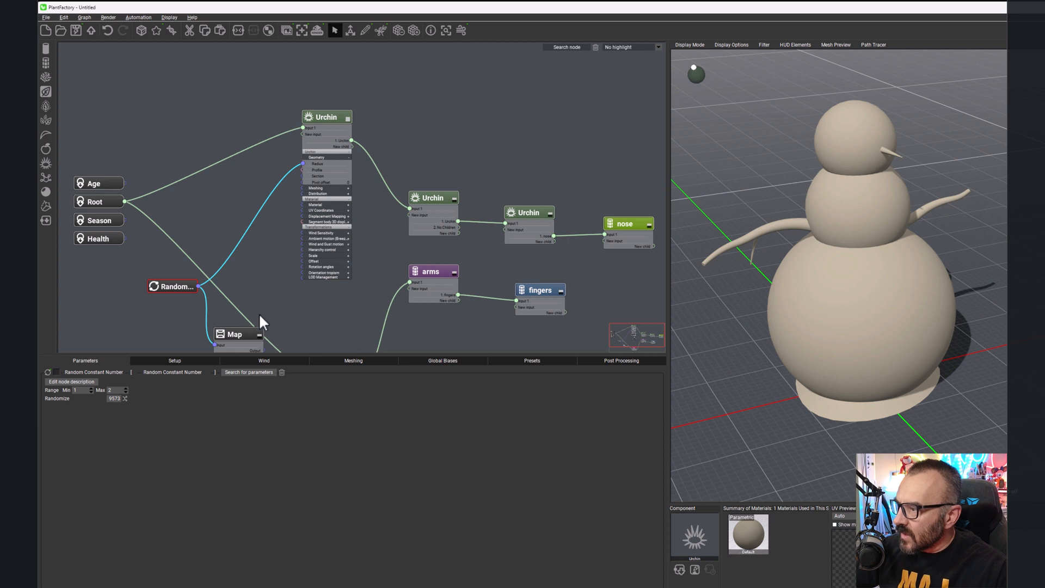
Step: Set the Map node's output range to a lower value of 2 and an upper value of 3
left_click_drag(327, 315, 385, 178)
left_click(275, 197)
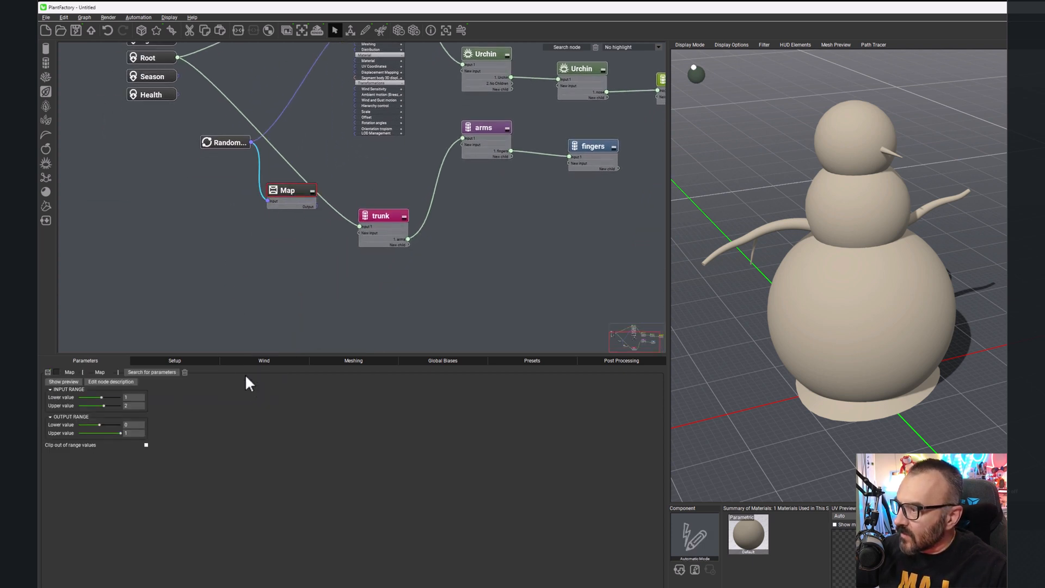
left_click(134, 425)
type("2")
key("Tab")
type("3")
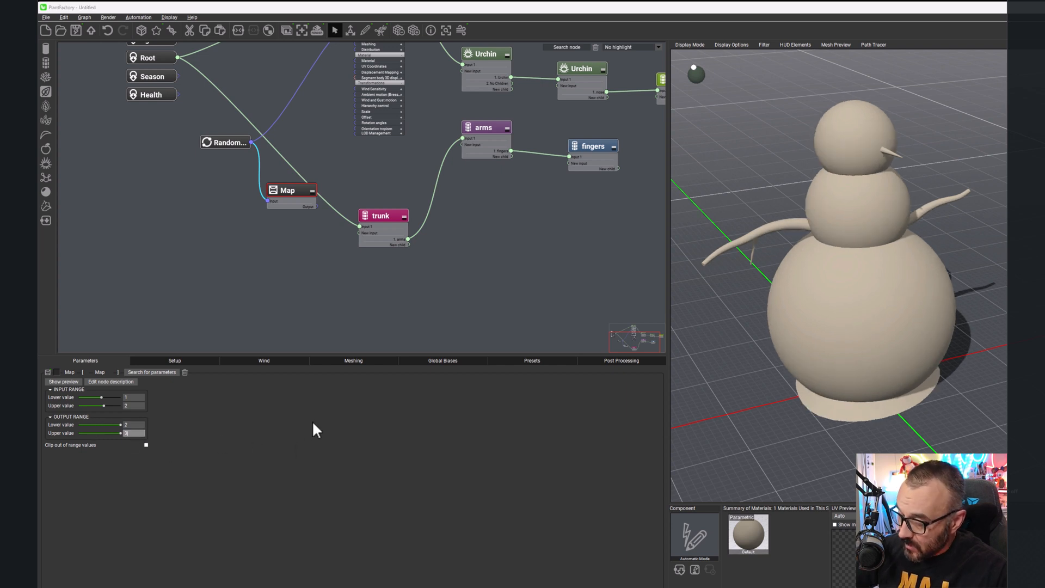
Step: Expand the trunk node's segment parameters and connect the Map node's output to the trunk's Length parameter
left_click(317, 207)
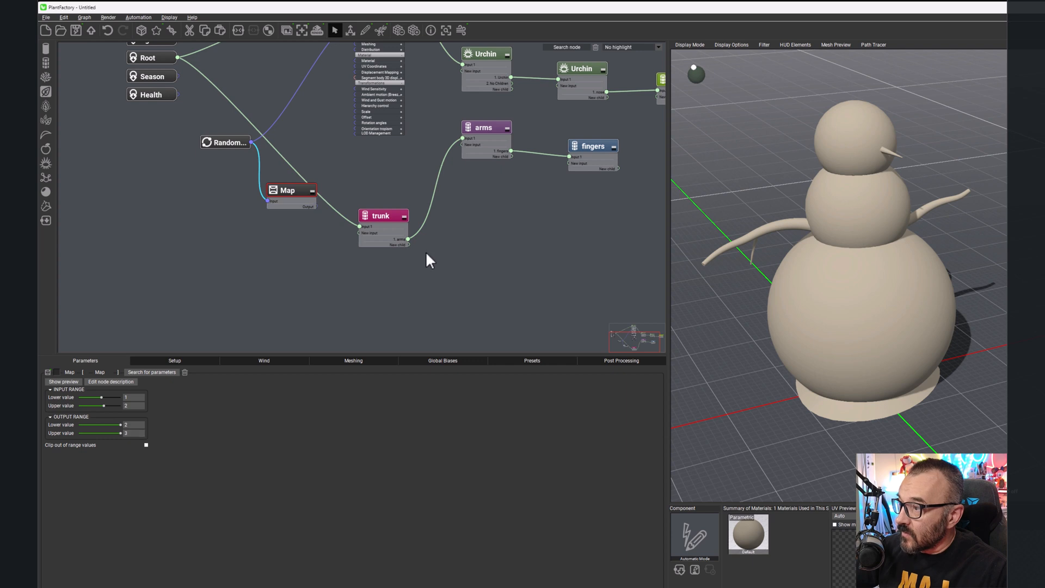
left_click(402, 222)
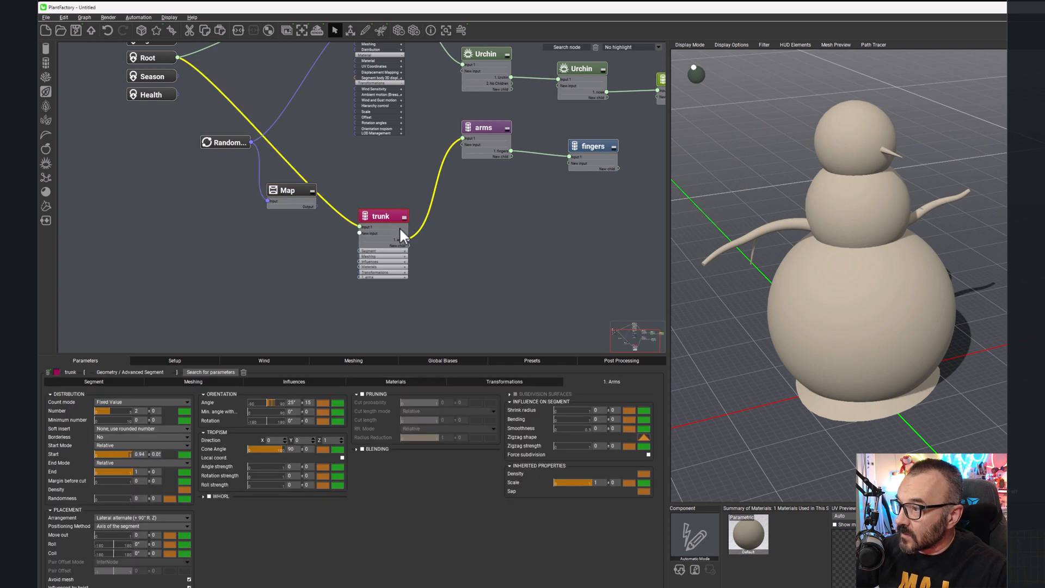
left_click(400, 250)
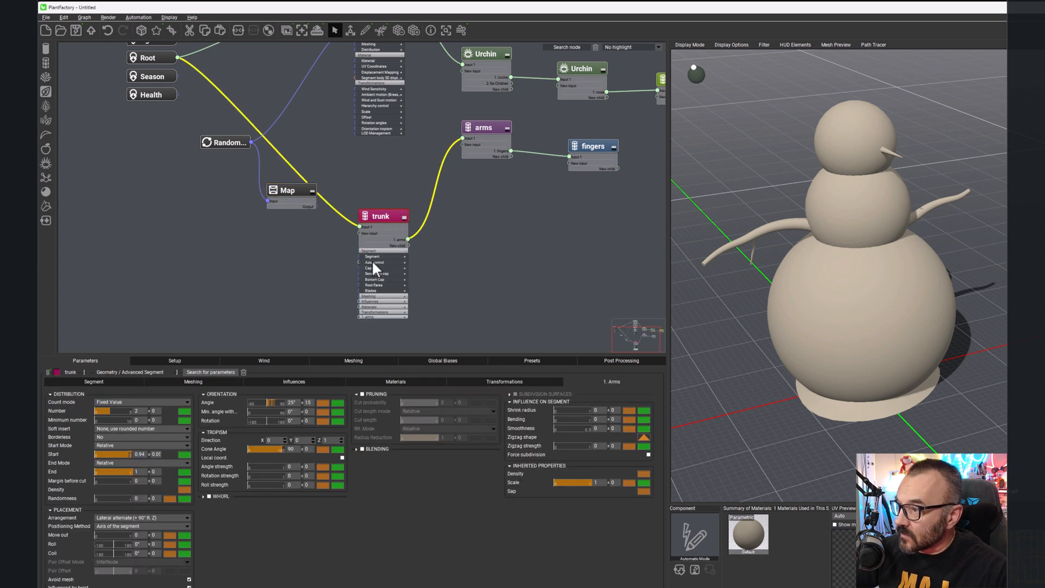
left_click(402, 256)
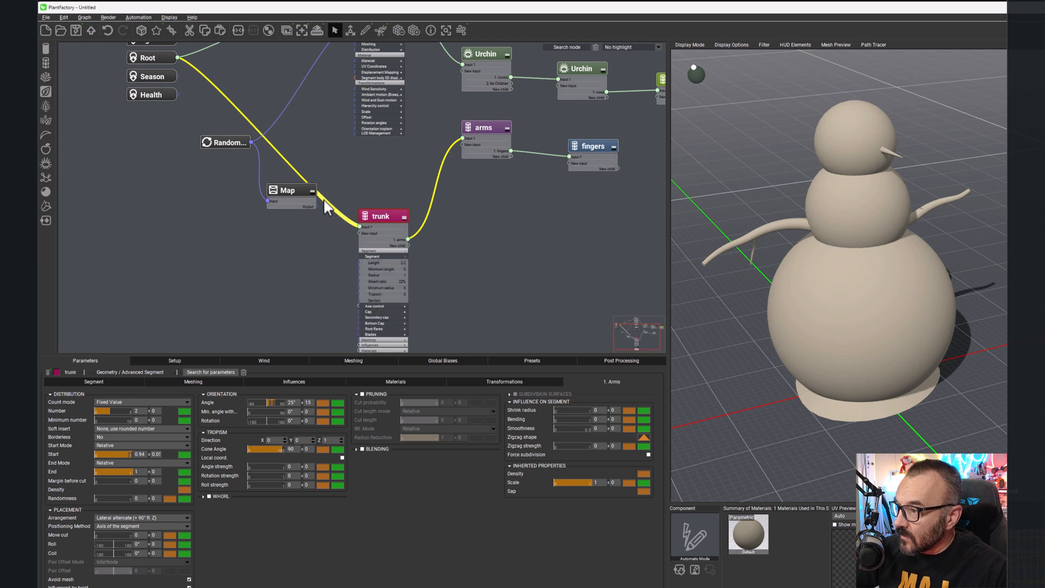
left_click_drag(315, 206, 357, 262)
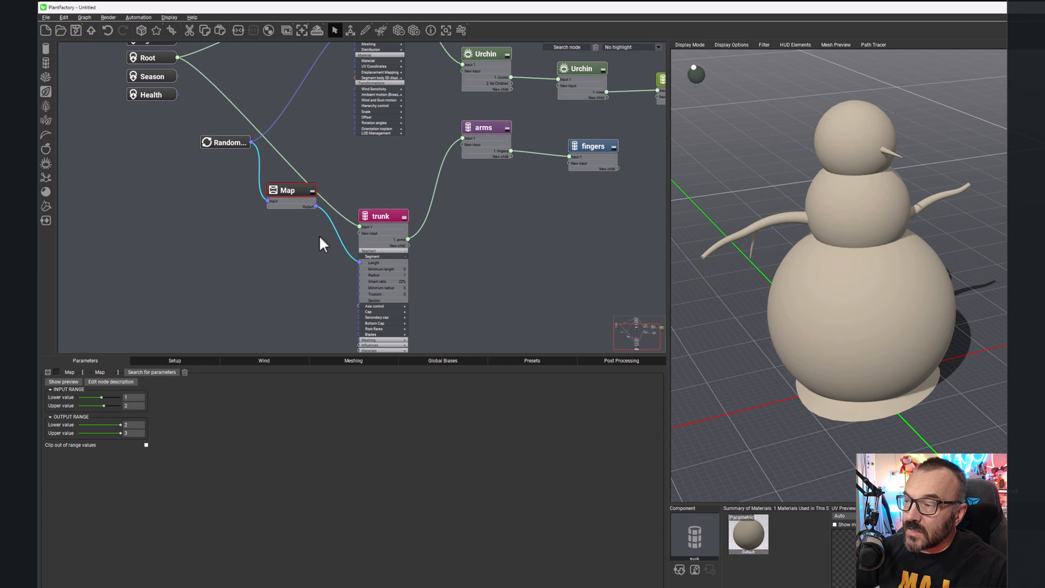
Step: Re-roll the random constant node's Randomize value twice to vary the base sphere and trunk length together
left_click(231, 143)
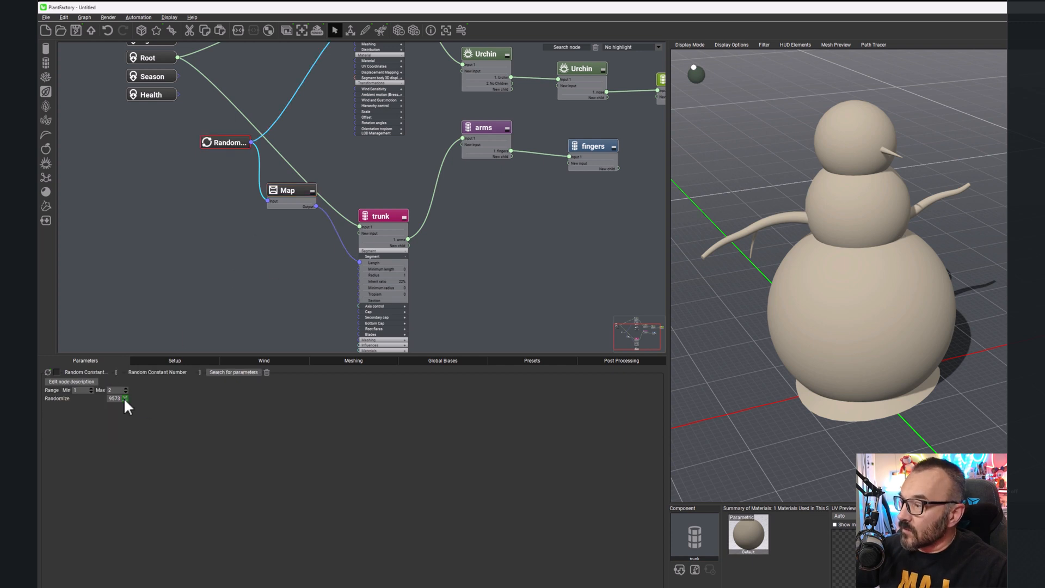
left_click(124, 398)
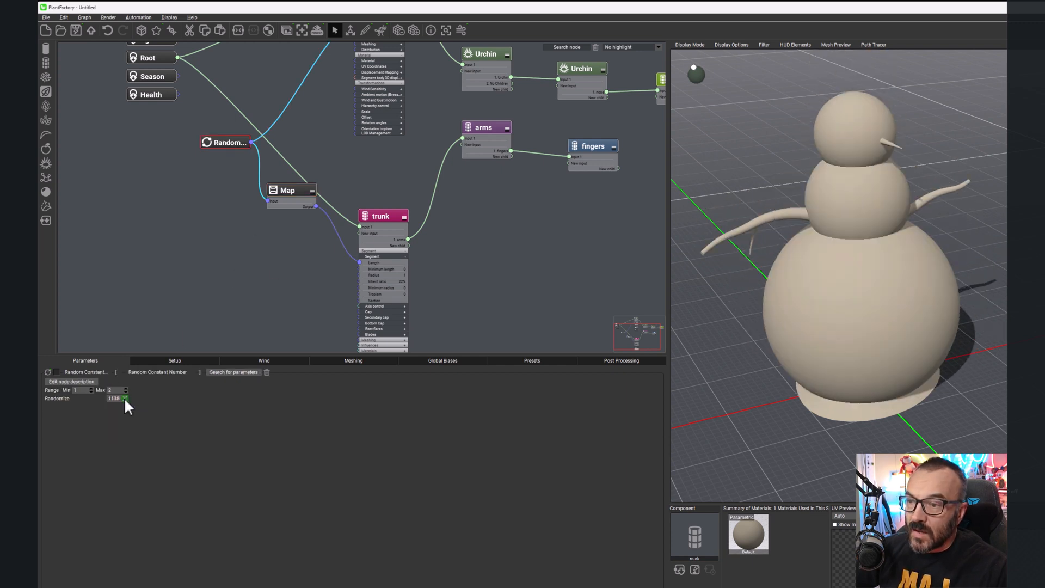
left_click(124, 398)
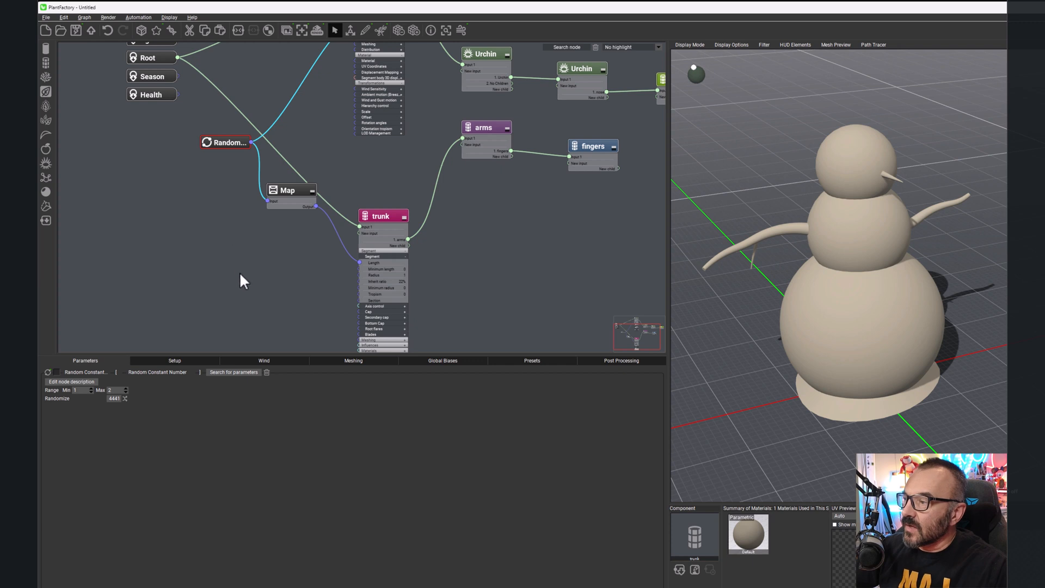
Step: Delete the connections from the random constant to the Urchin's Radius and from the Map node to the trunk's Length
middle_click_drag(497, 225, 524, 288)
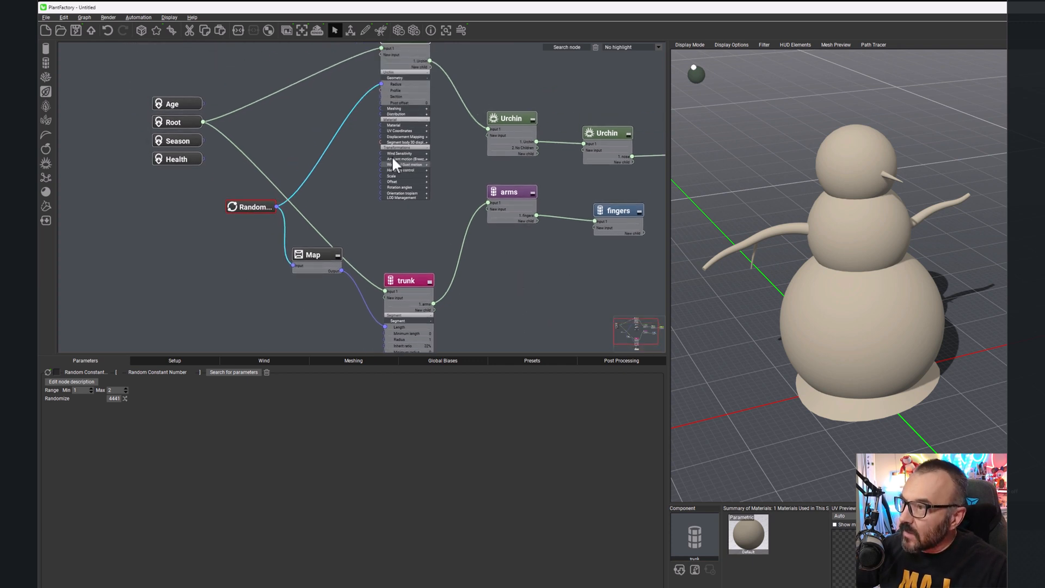
left_click(355, 113)
key("Delete")
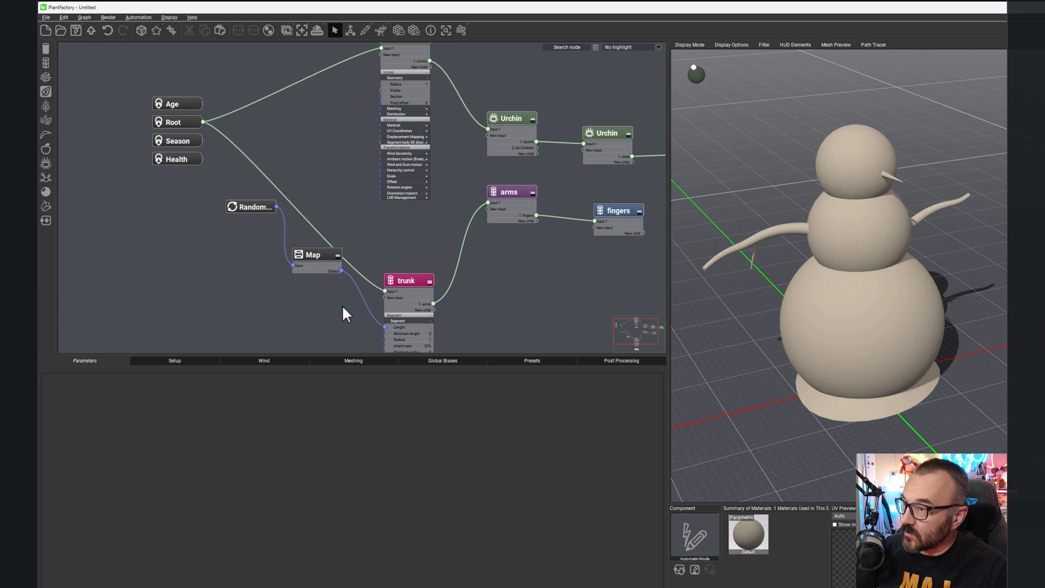
left_click(367, 307)
key("Delete")
left_click(414, 279)
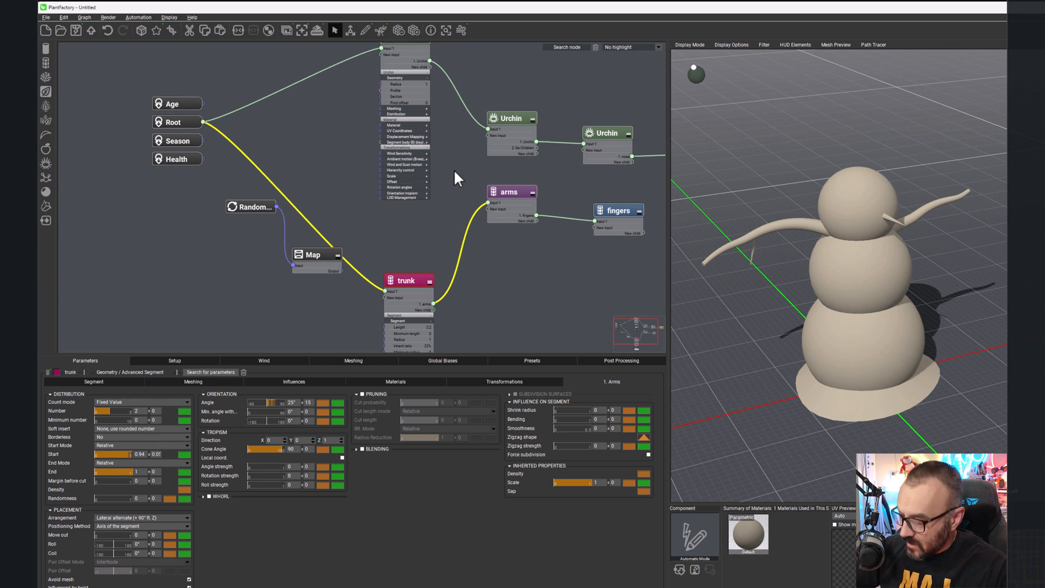
Step: Give the first Urchin's Radius a random variation of 0.2 and generate several new plant variations
middle_click_drag(453, 168, 465, 195)
left_click(408, 88)
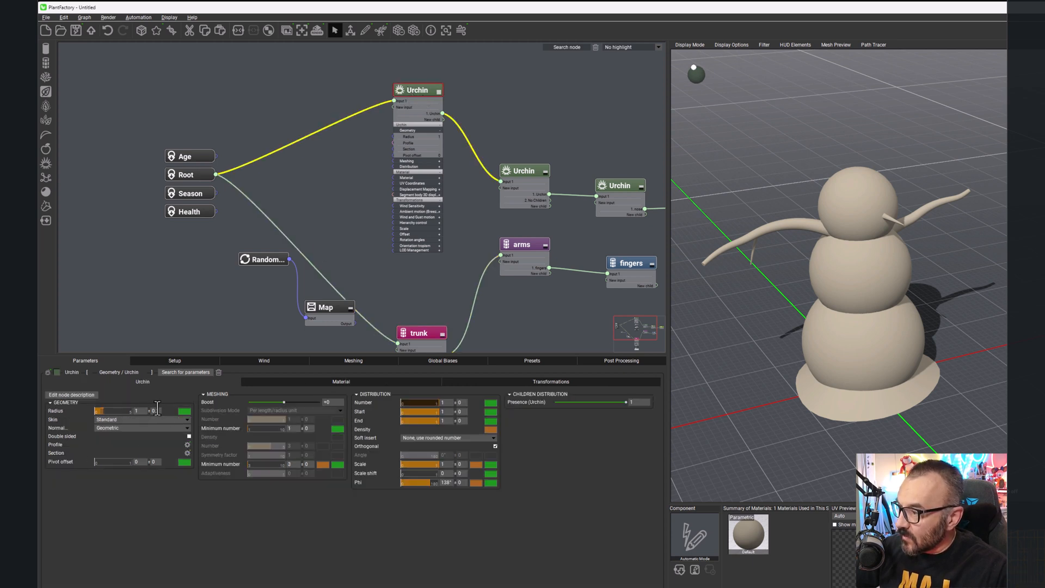
left_click(141, 32)
left_click(141, 32)
left_click(141, 32)
left_click(141, 32)
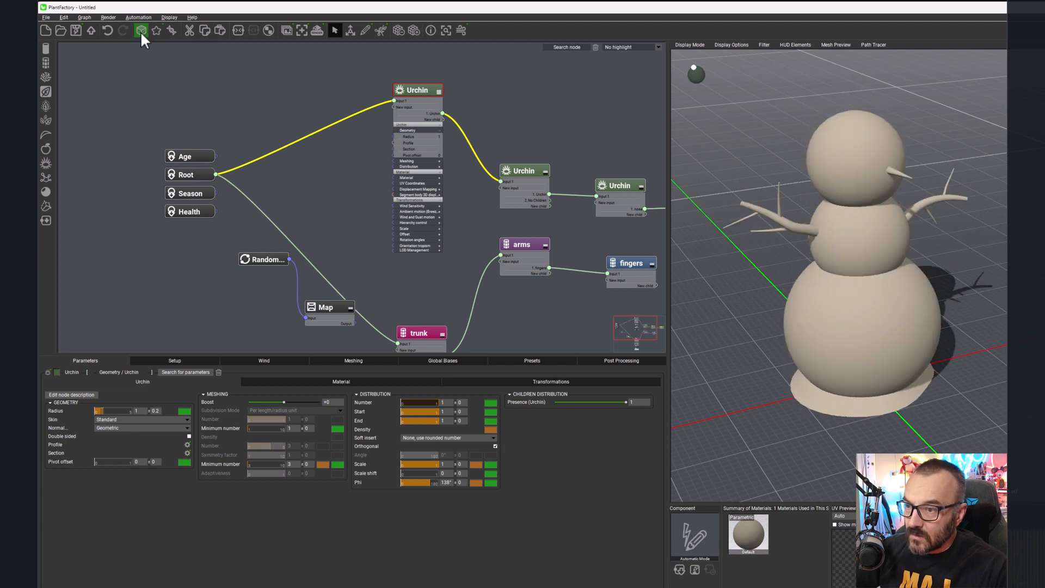
left_click(140, 31)
left_click(140, 31)
left_click(140, 31)
left_click(140, 31)
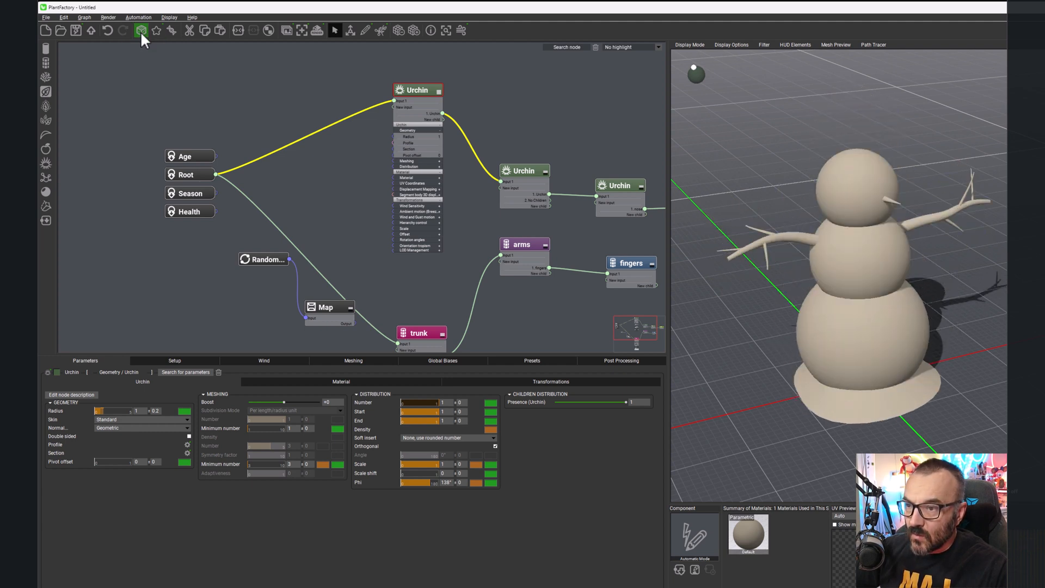
left_click(140, 31)
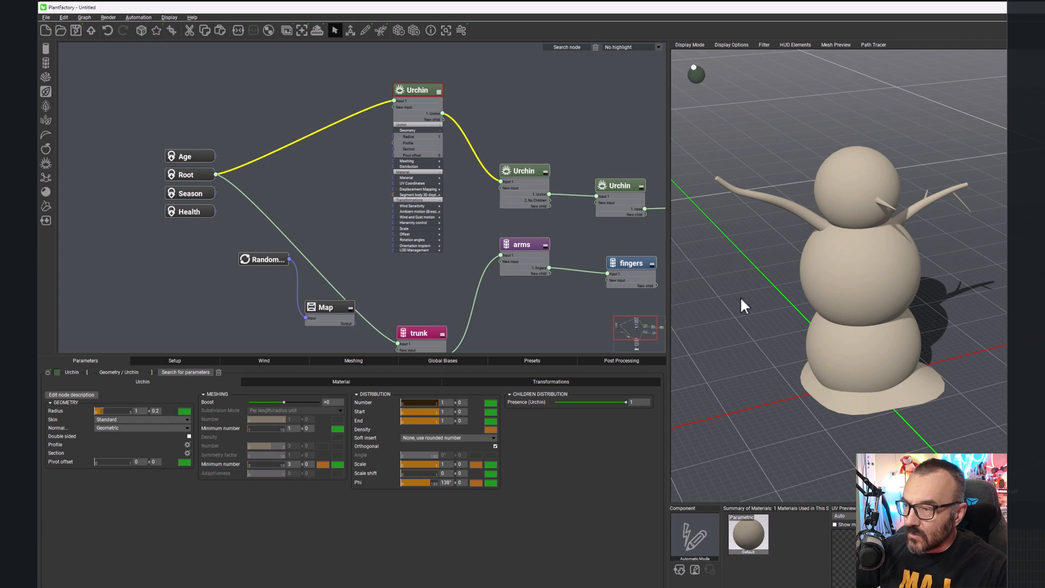
Step: Reduce the first Urchin's Radius variation to 0.05
double_click(154, 412)
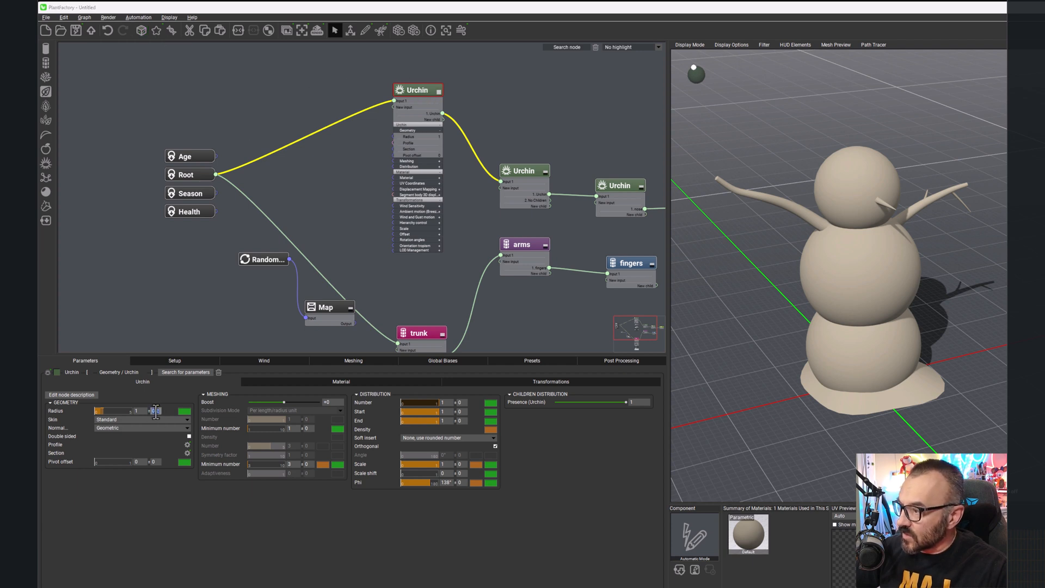
type("0.05")
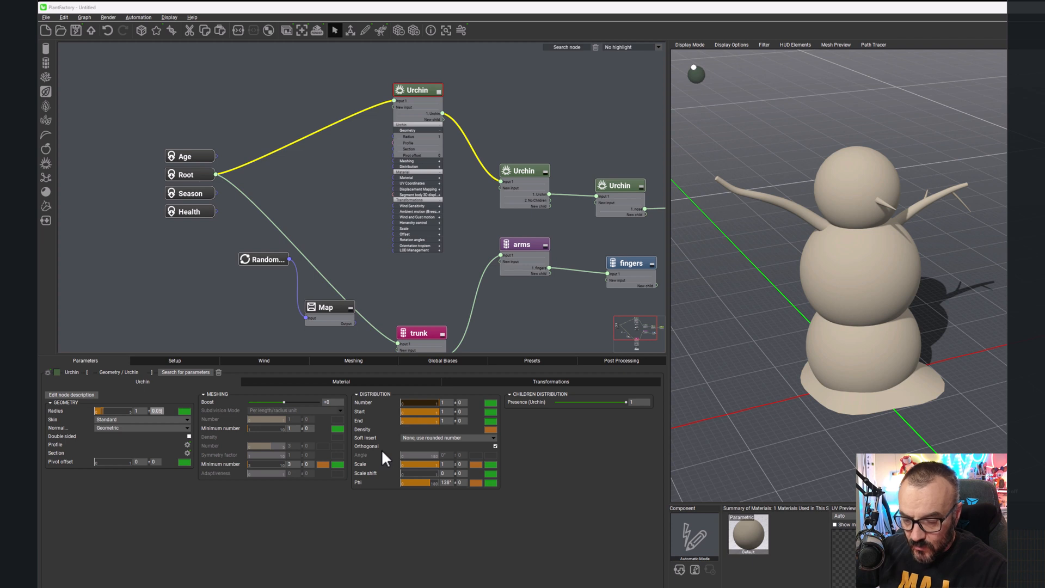
key("Return")
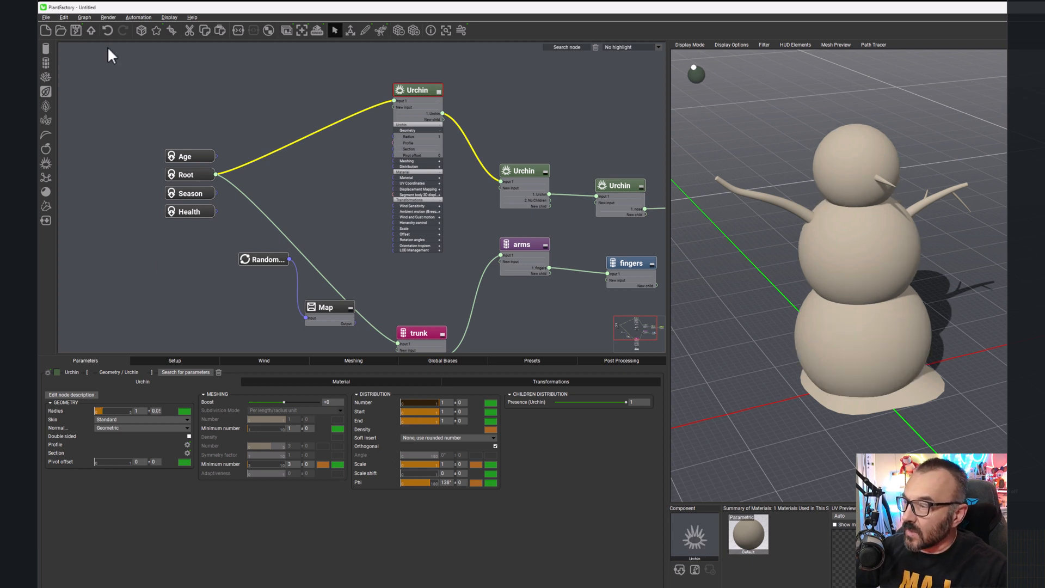
Step: Repeatedly generate new plant variations to test the snowman with the smaller radius variation
left_click(141, 28)
left_click(141, 27)
left_click(142, 27)
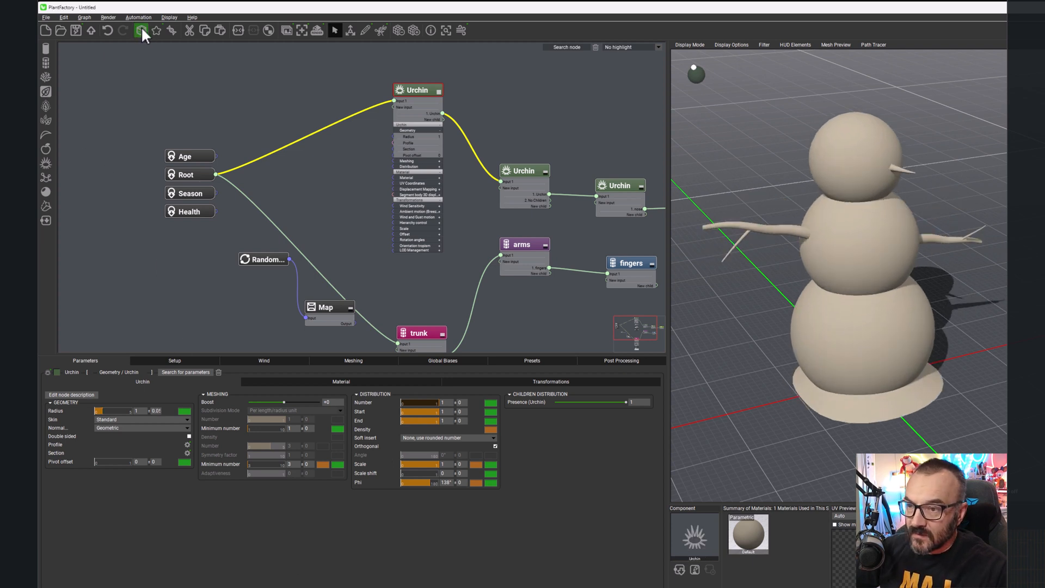
left_click(142, 27)
left_click(142, 27)
left_click(141, 28)
left_click(142, 27)
left_click(142, 28)
left_click(142, 27)
left_click(143, 27)
left_click(143, 27)
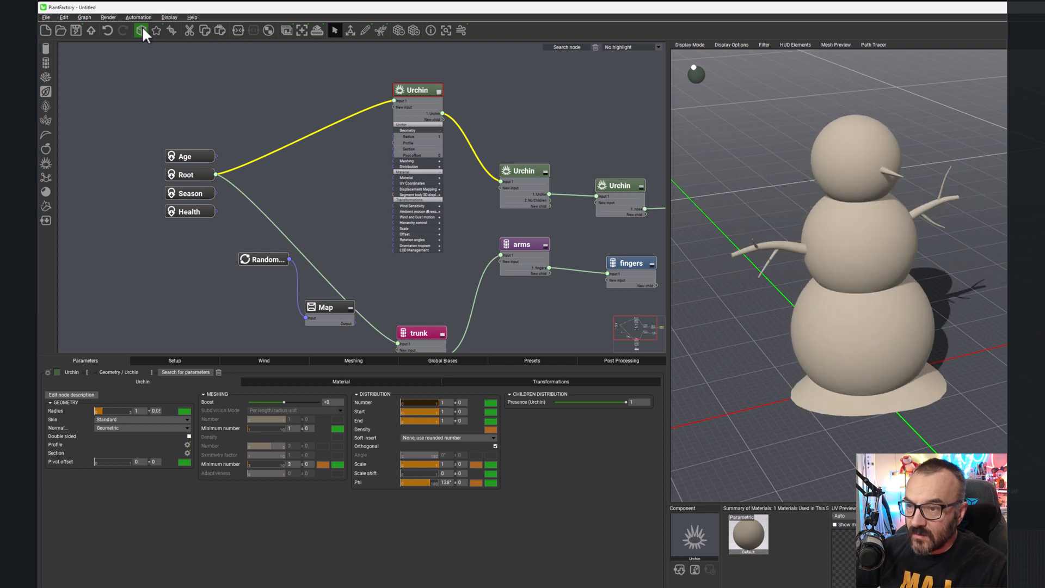
left_click(142, 27)
left_click(142, 28)
left_click(142, 28)
left_click(142, 28)
left_click(143, 27)
left_click(142, 27)
left_click(143, 28)
left_click(142, 27)
left_click(142, 27)
left_click(142, 27)
left_click(142, 28)
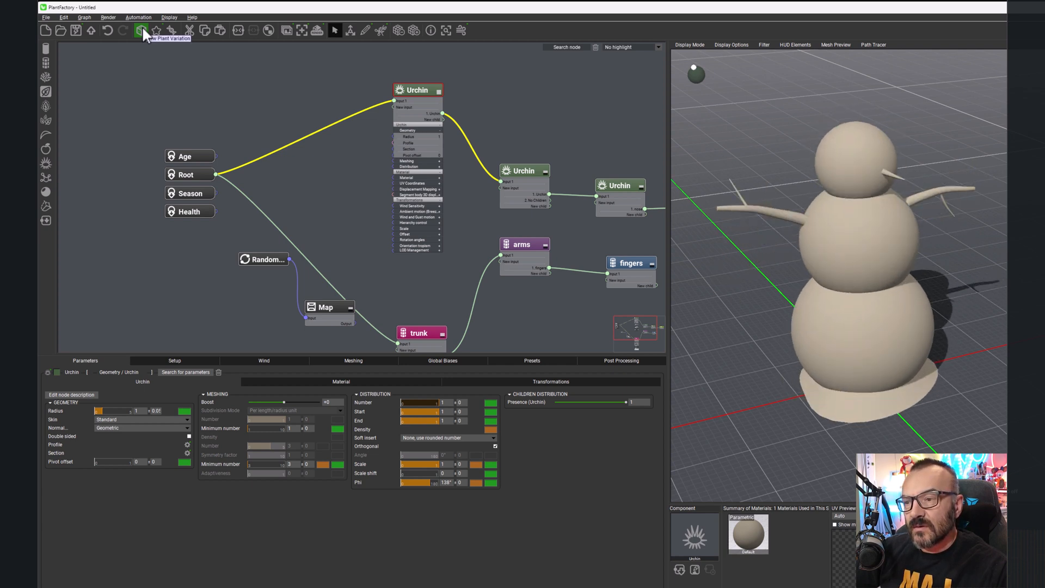
left_click(142, 27)
left_click(142, 28)
left_click(142, 28)
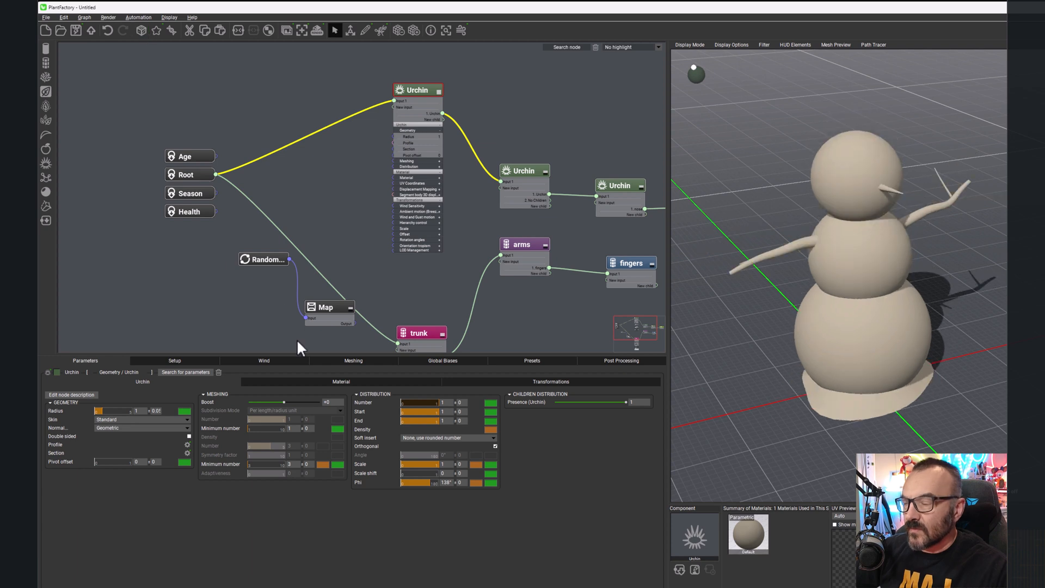
Step: Set the first Urchin's Radius to 1.1, generate a new plant variation and inspect the snowman from the front
double_click(139, 411)
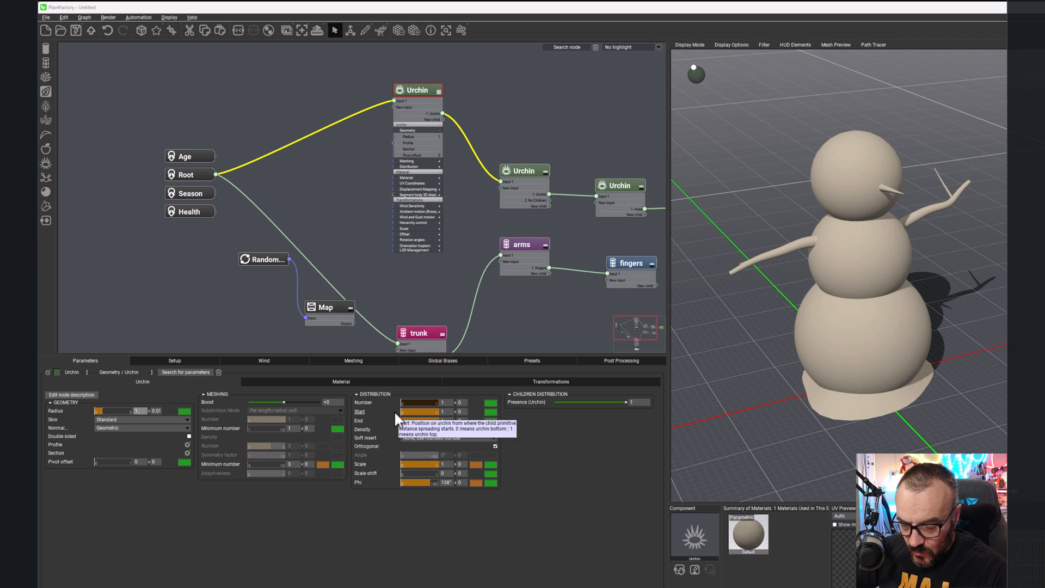
type("1.1")
key("Return")
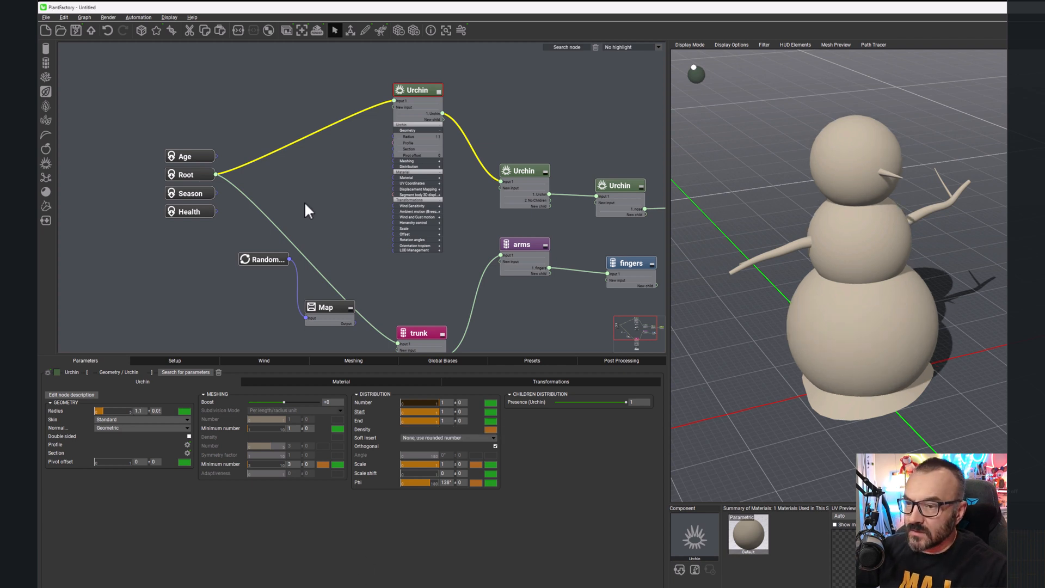
left_click(139, 32)
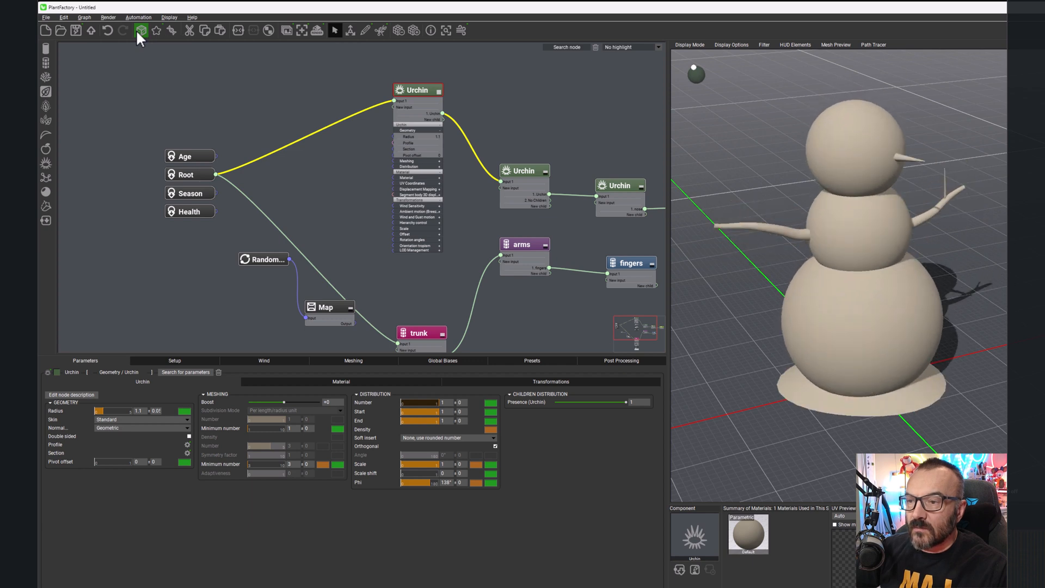
scroll(878, 278, "down", 5)
right_click_drag(878, 278, 665, 266)
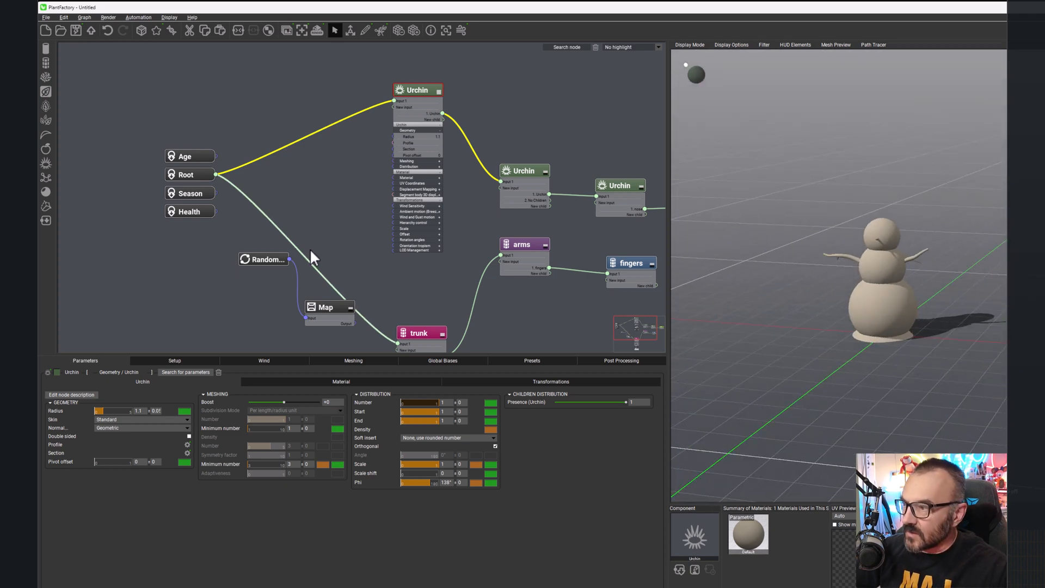
Step: Delete the random constant node and the Map node from the graph
left_click(245, 258)
key("Delete")
left_click(335, 309)
key("Delete")
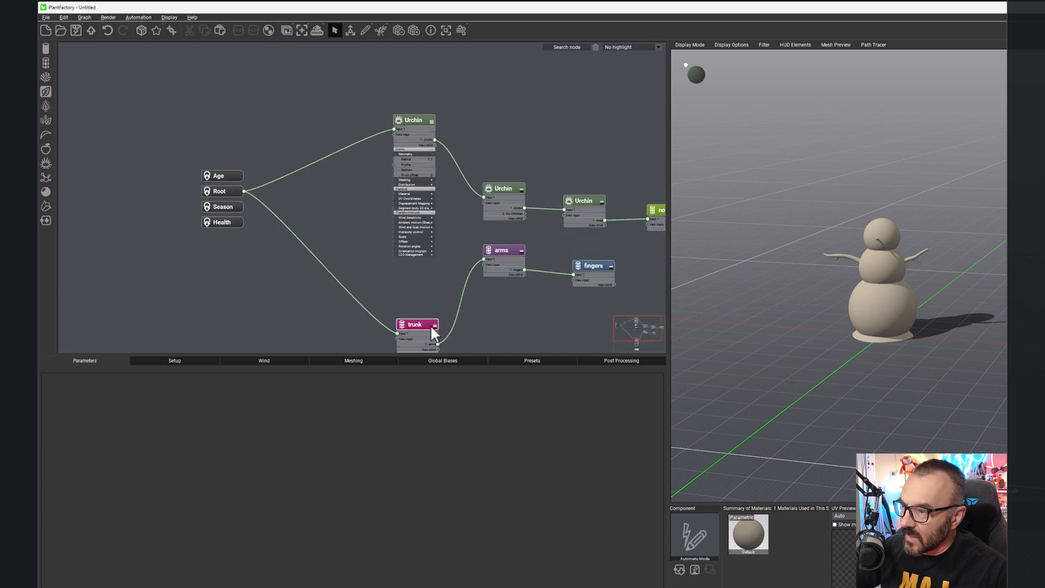
Step: Move the trunk node up beneath the first Urchin and collapse the parameter lists of both nodes
left_click_drag(426, 326, 420, 277)
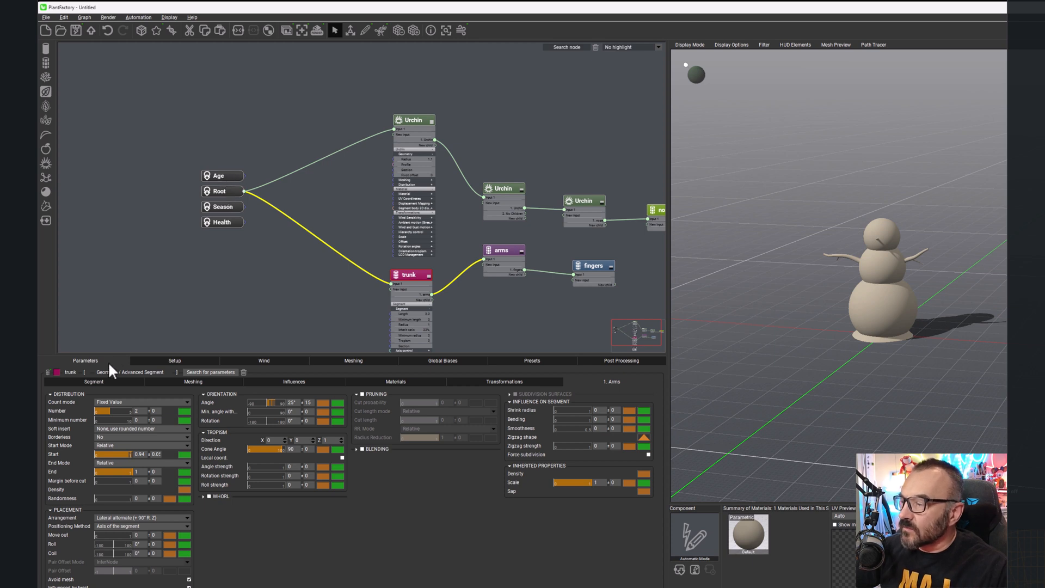
left_click(157, 358)
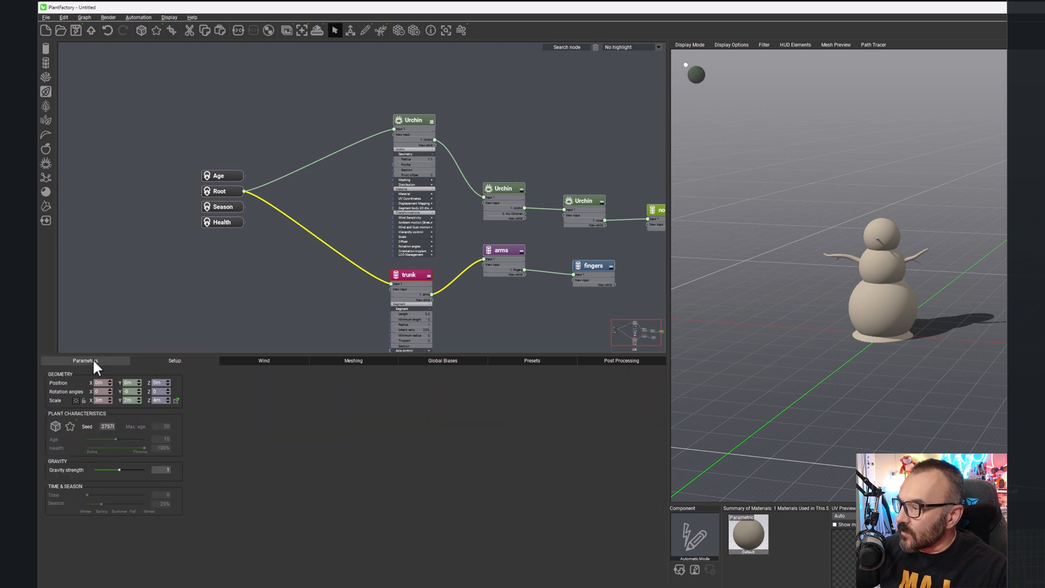
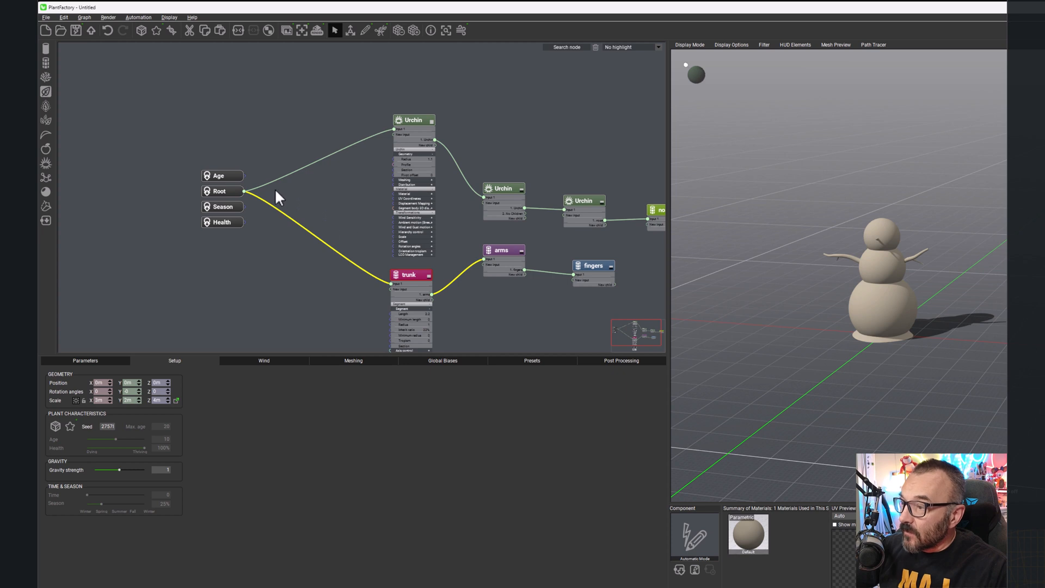
middle_click_drag(592, 298, 532, 254)
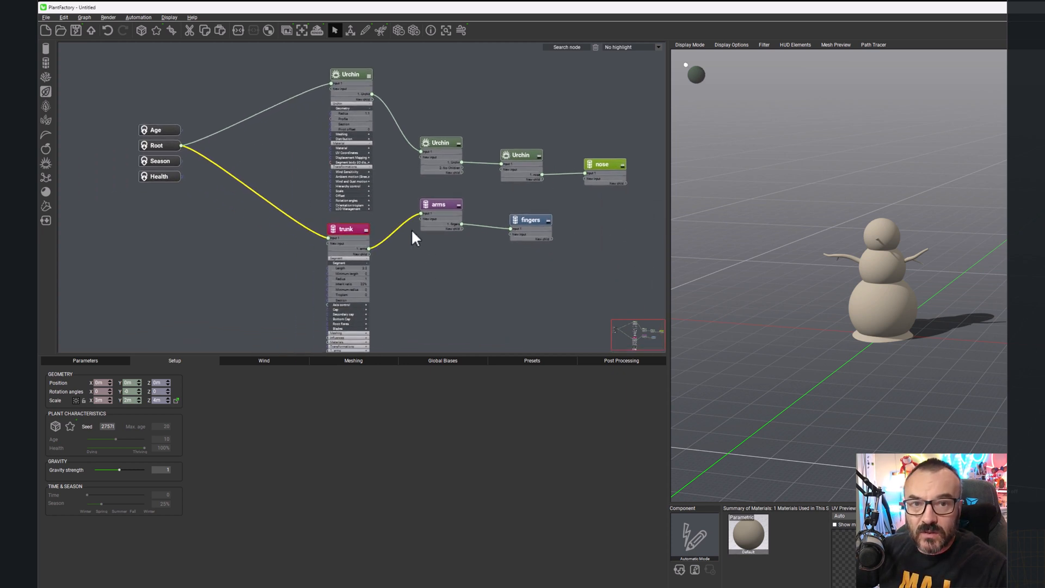
left_click(366, 230)
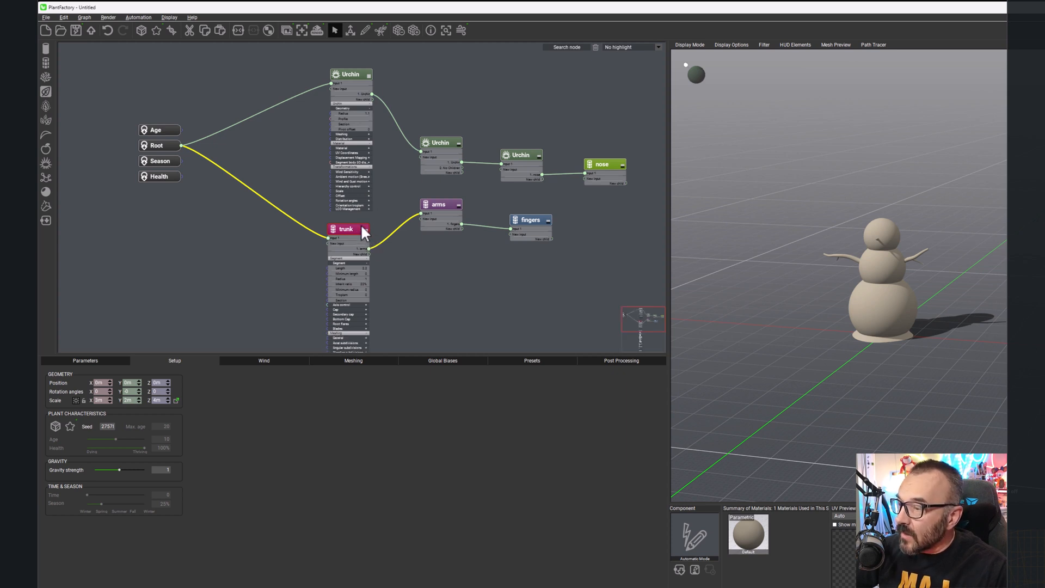
left_click(365, 230)
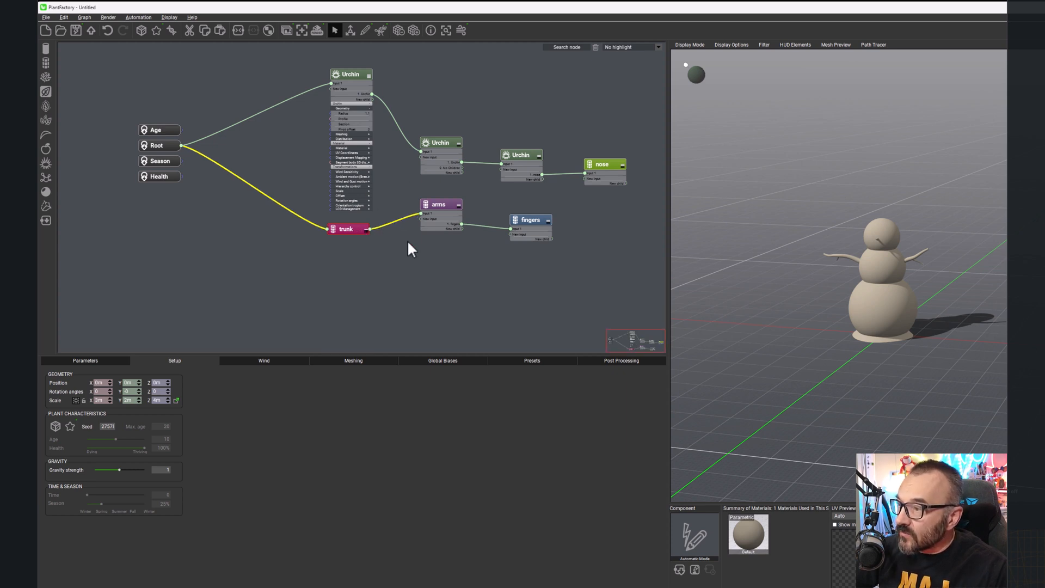
left_click(366, 230)
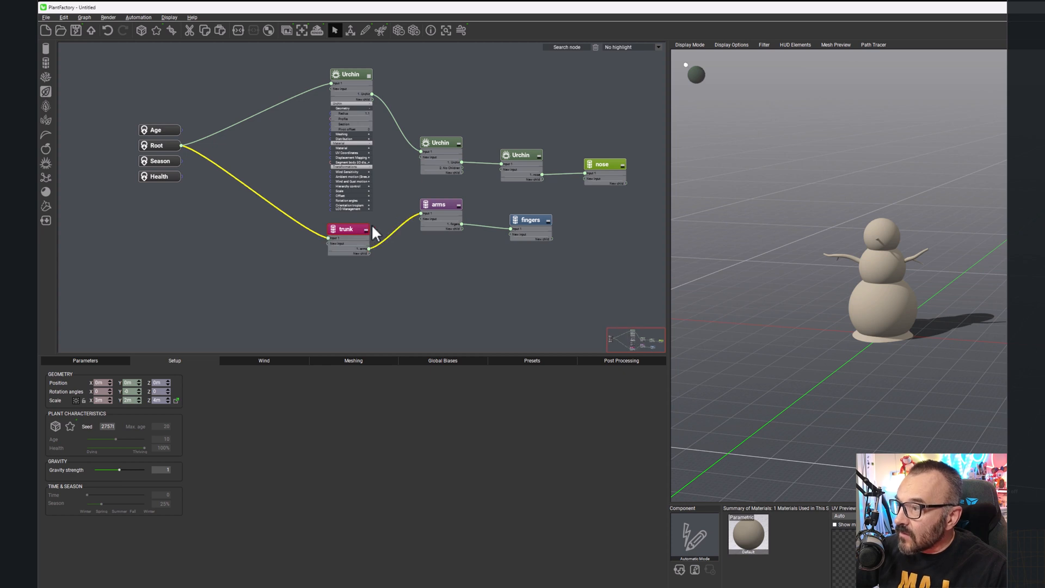
left_click(370, 74)
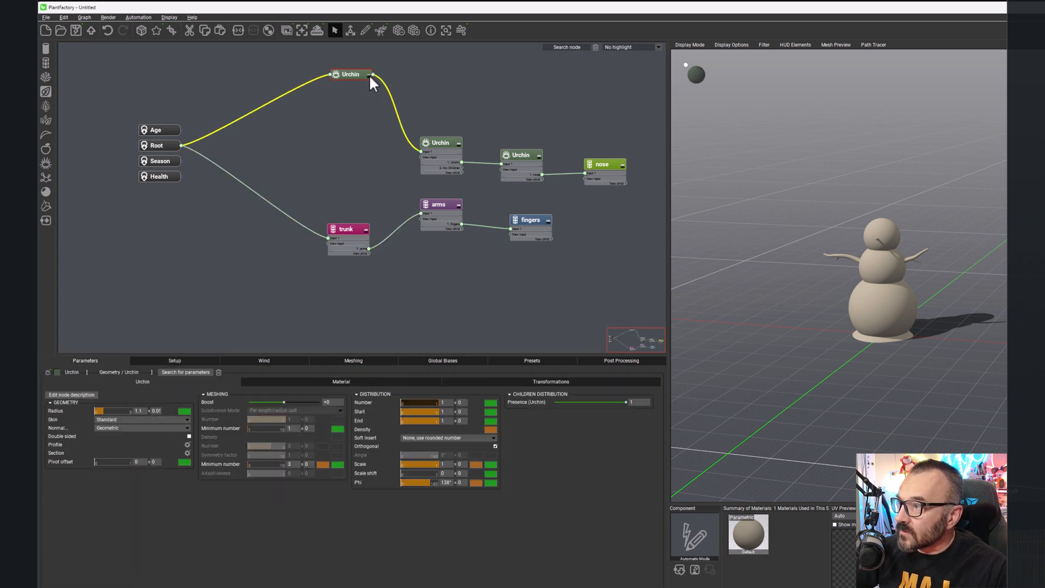
Step: Expand the first Urchin node's parameter list and move the node down closer to the second Urchin
left_click(369, 75)
left_click_drag(363, 77, 357, 123)
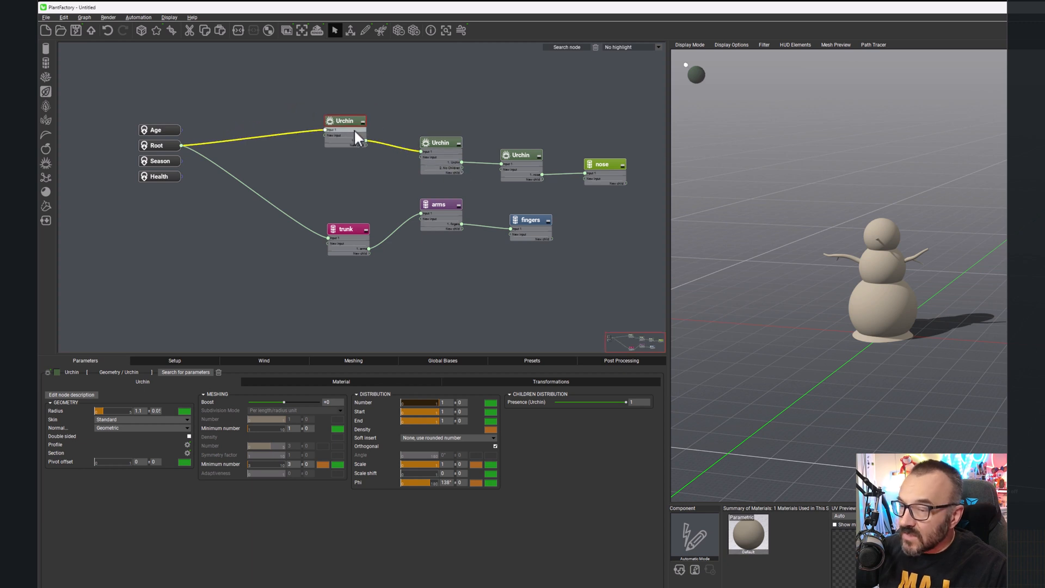
scroll(907, 322, "up", 2)
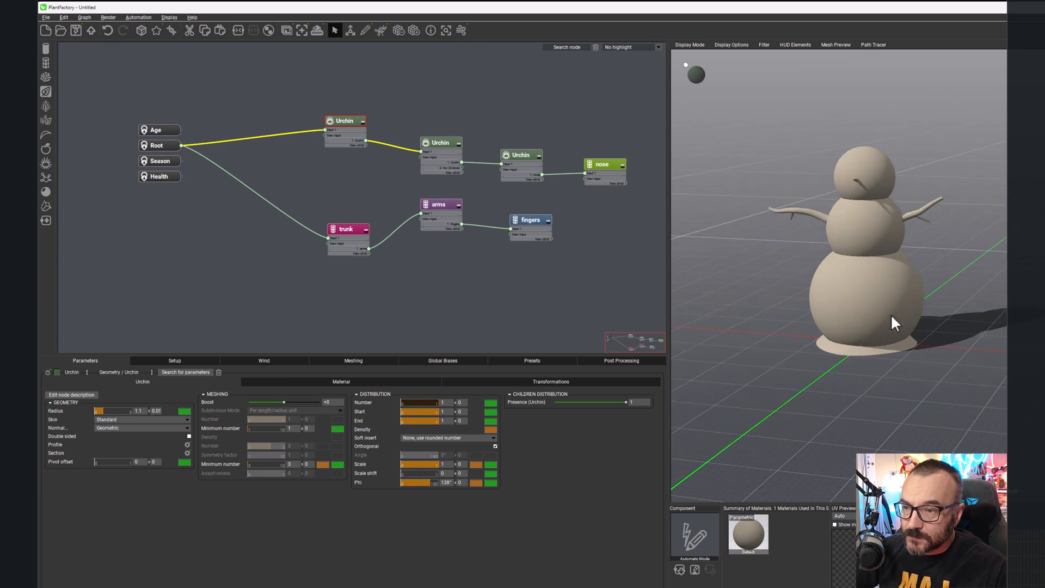
Step: Apply the Powdery Snow with Marks material from the Substances collection to the first Urchin
left_click(334, 381)
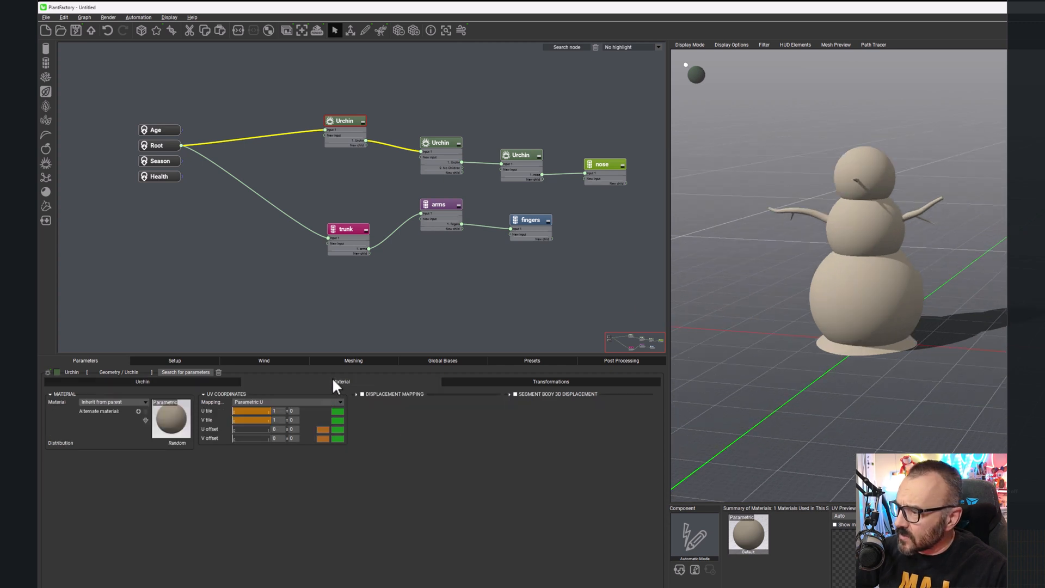
double_click(169, 419)
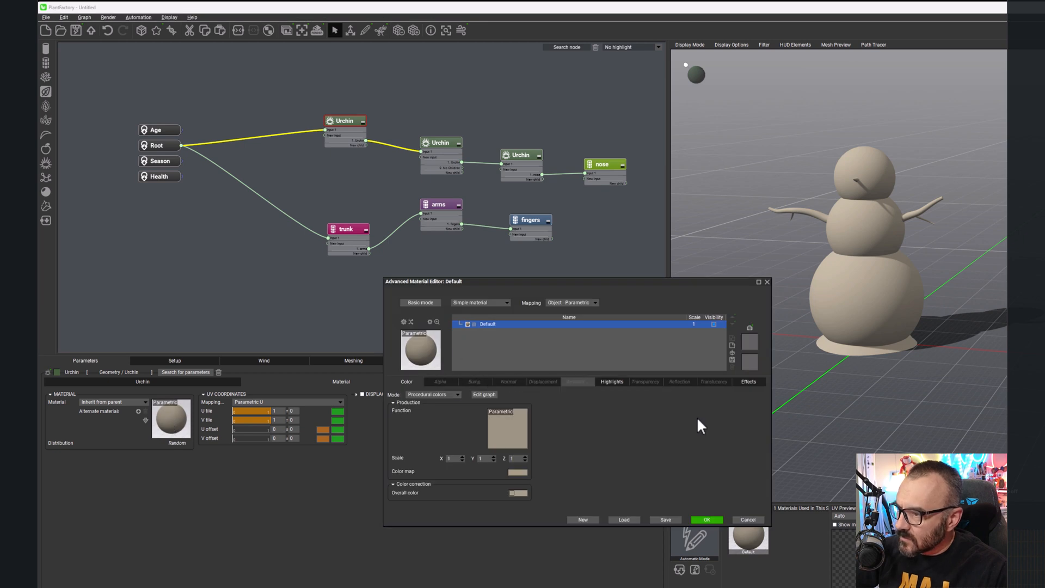
left_click(767, 282)
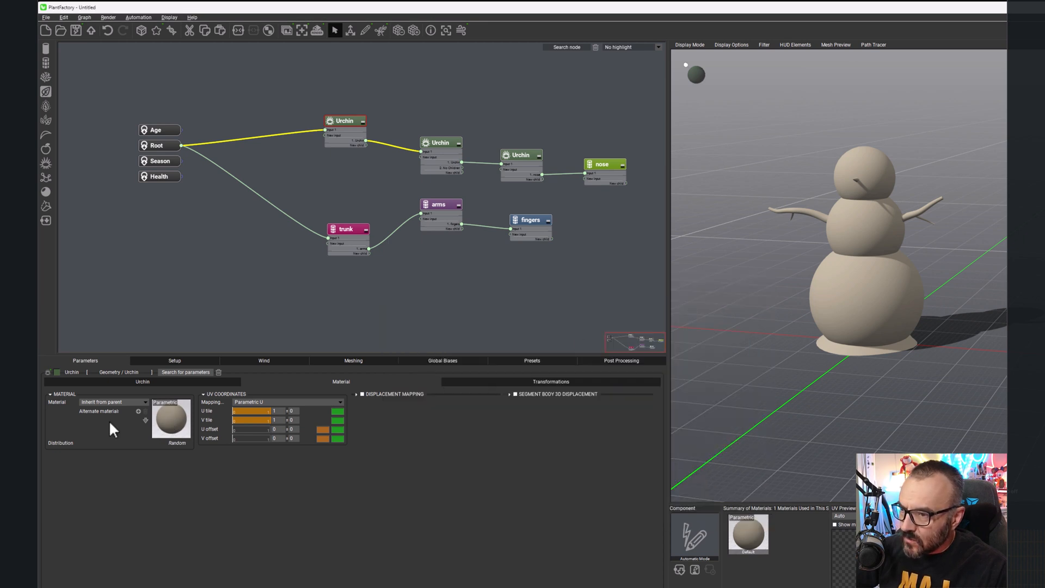
left_click(145, 419)
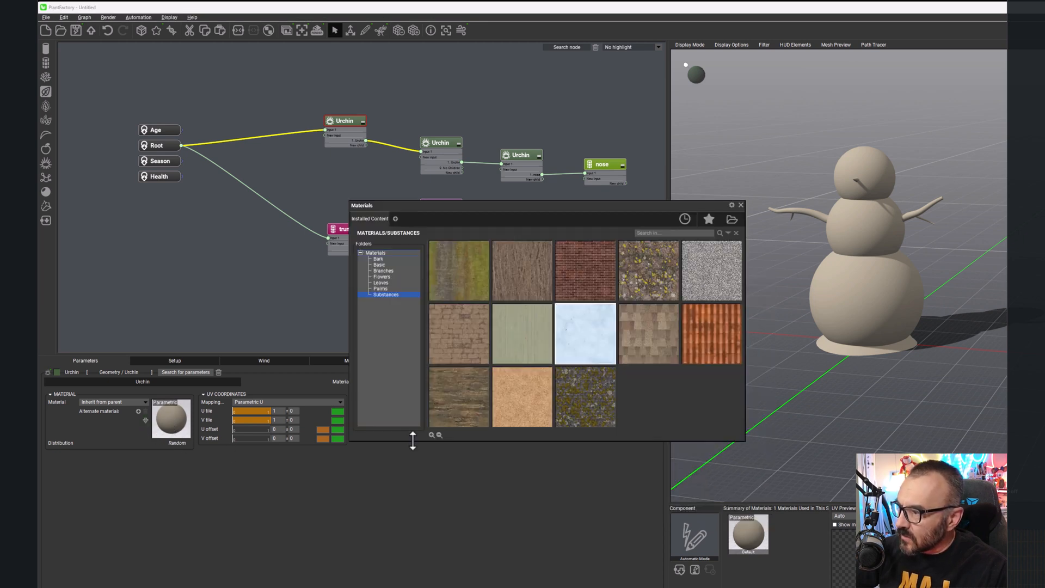
double_click(574, 325)
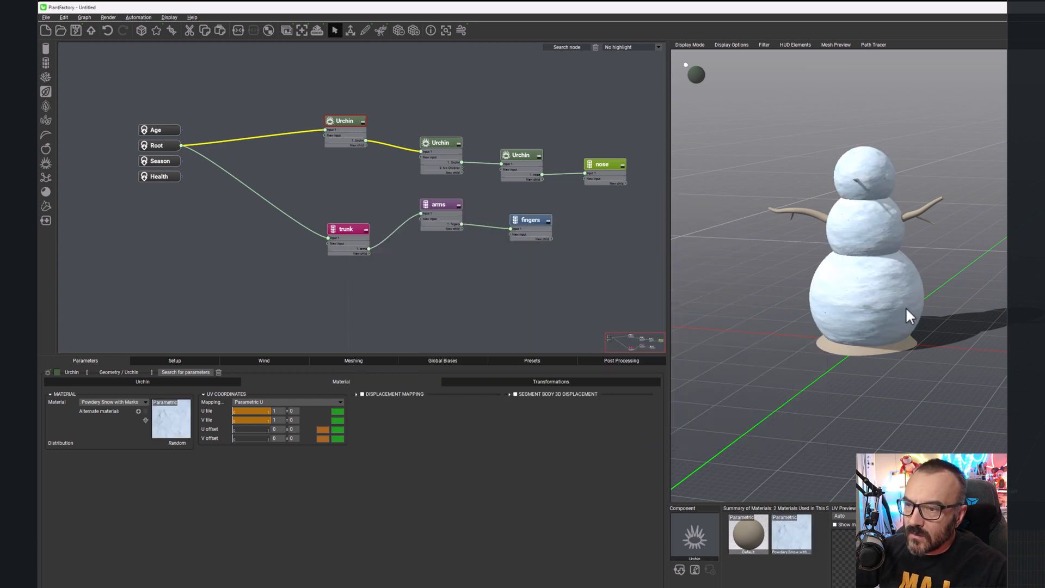
Step: Apply the Roof Tiles Round Clean material from the Substances collection to the nose's segment body
left_click(349, 230)
left_click(614, 163)
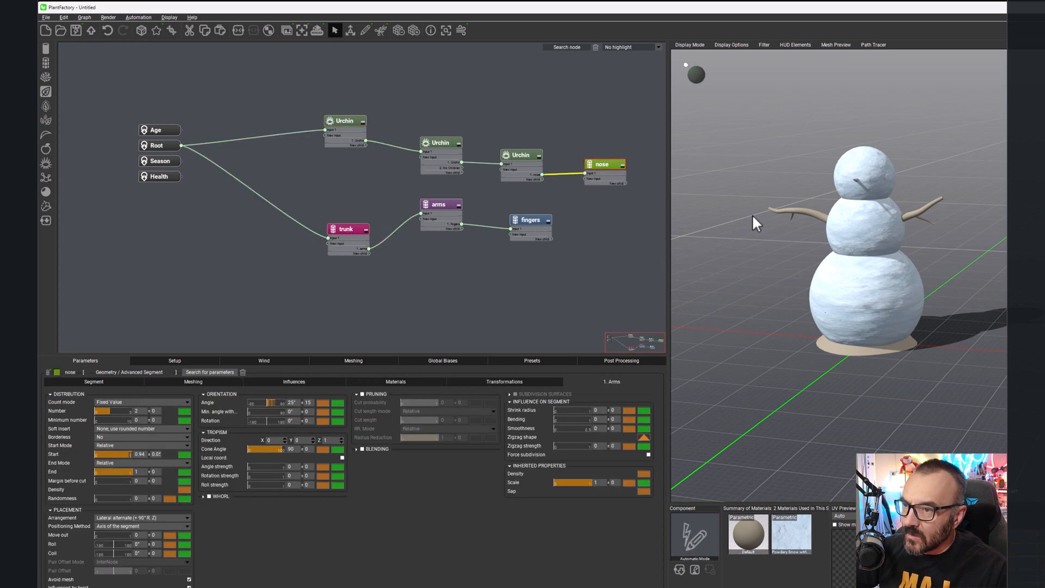
right_click_drag(881, 246, 995, 227)
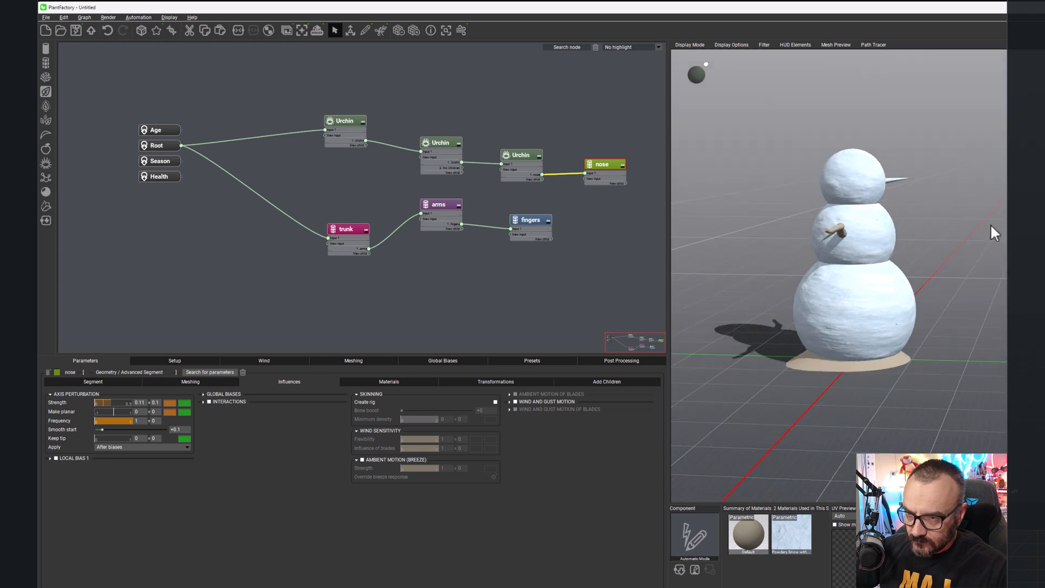
scroll(932, 166, "up", 4)
scroll(932, 164, "up", 2)
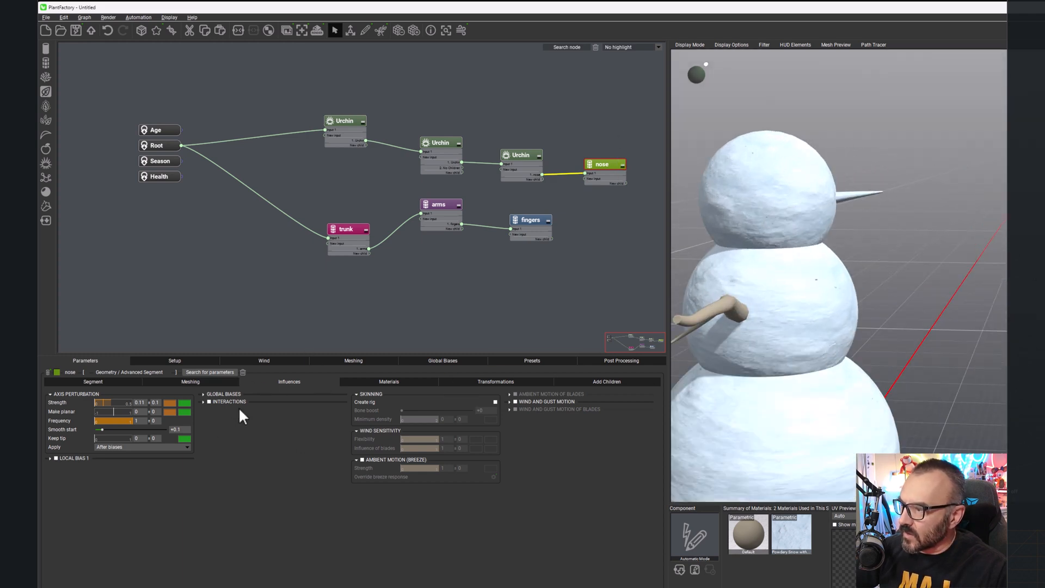
left_click(389, 381)
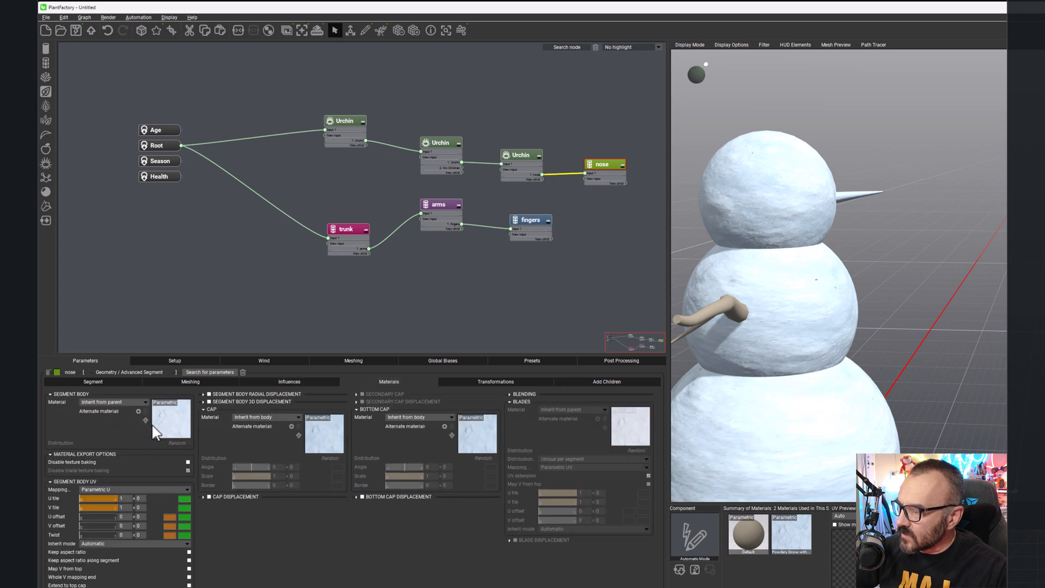
left_click(321, 442)
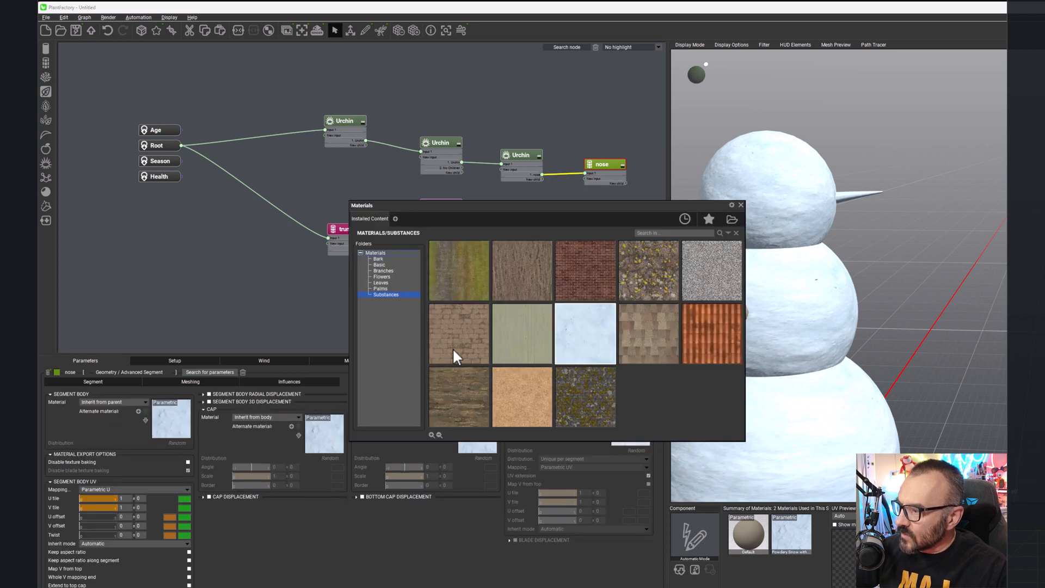
double_click(702, 334)
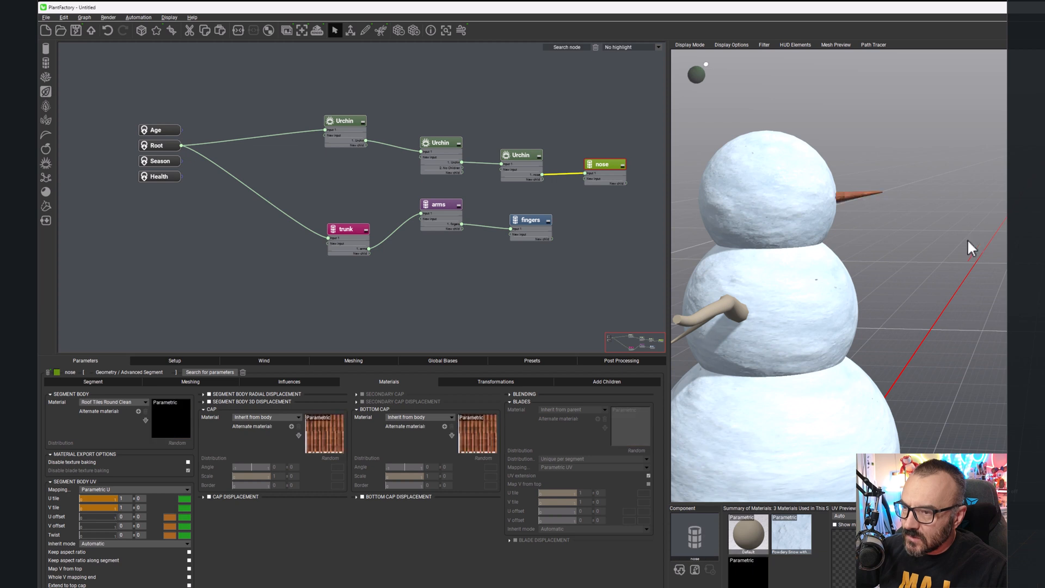
Step: Apply the Shell Sand Beach material to the nose's cap and its segment body, and inspect the nose from the front
left_click(298, 435)
double_click(513, 394)
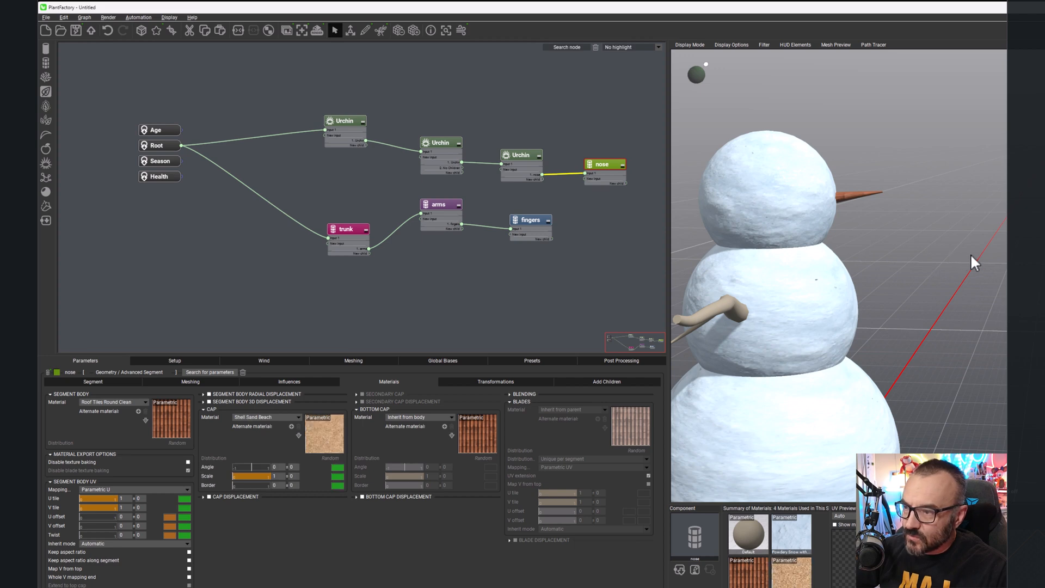
left_click_drag(971, 254, 940, 267)
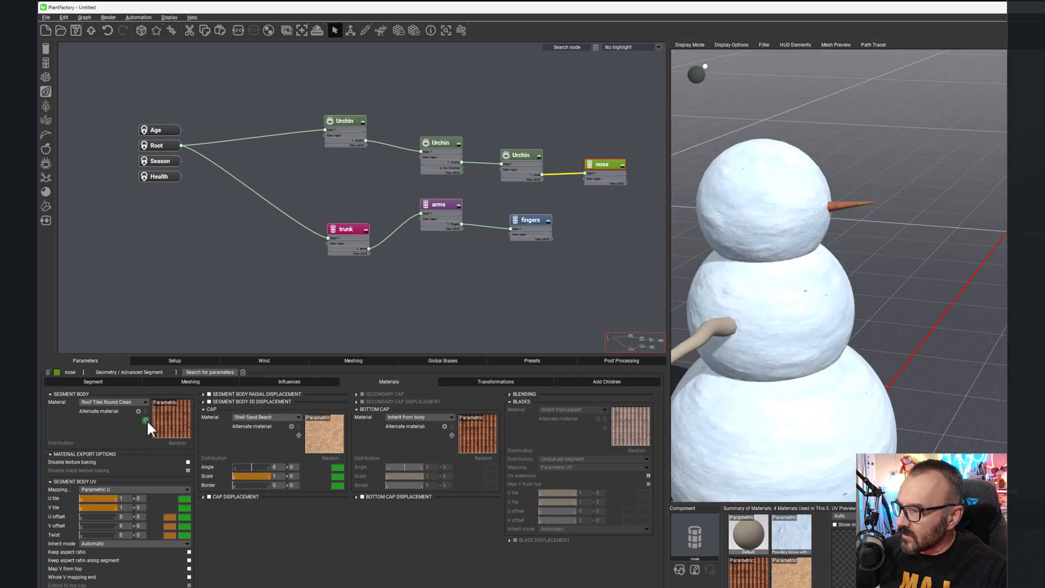
left_click(146, 420)
double_click(529, 394)
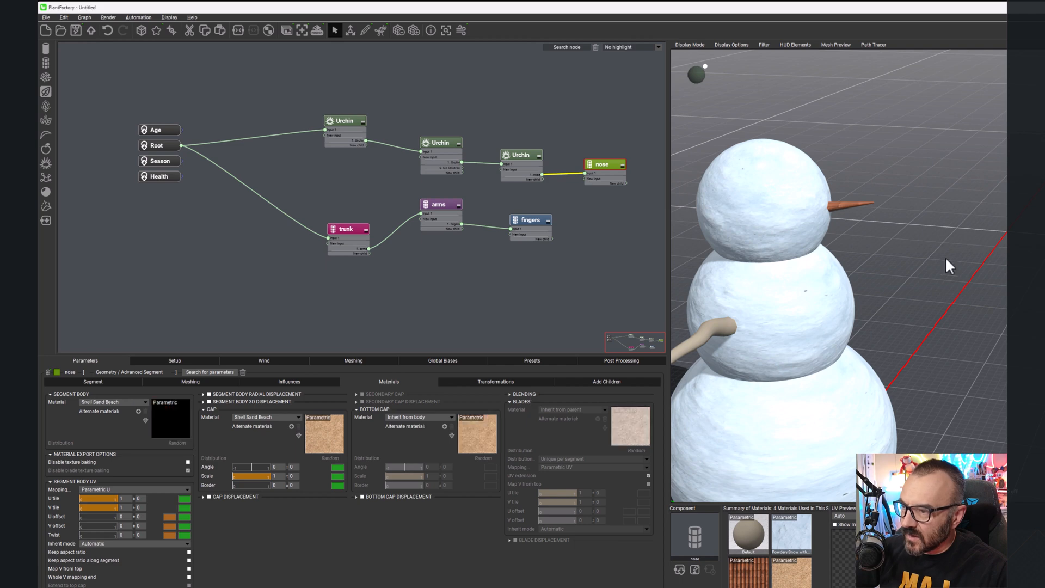
left_click_drag(972, 248, 857, 270)
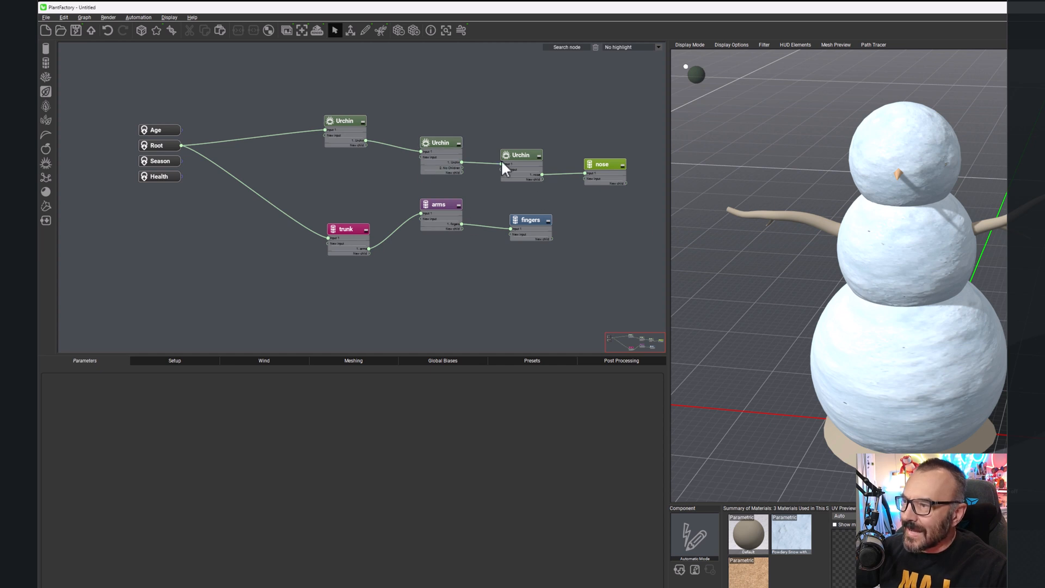
Step: Apply the powdery snow material to the trunk's segment body
left_click(344, 228)
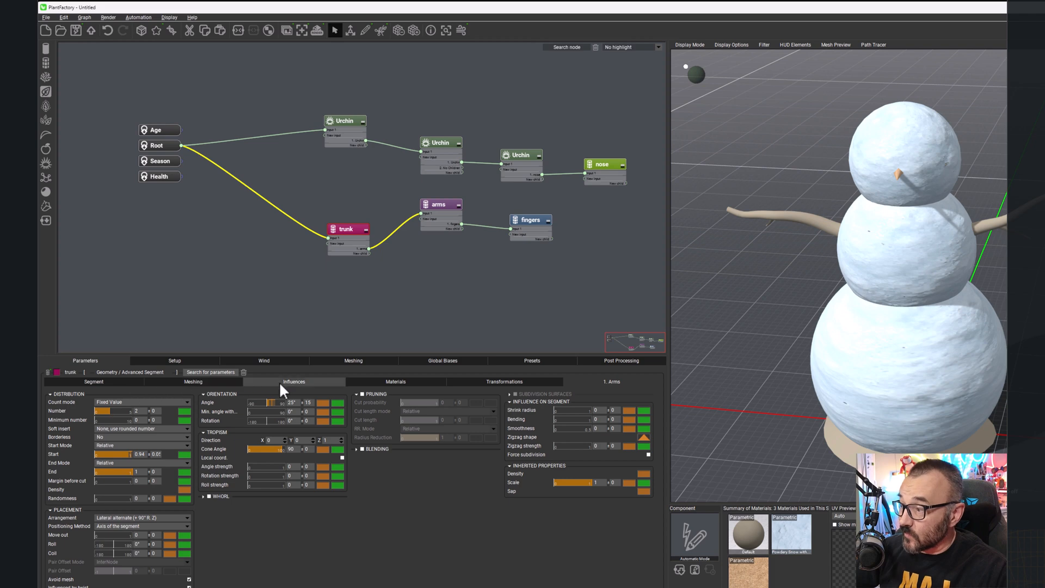
left_click(396, 383)
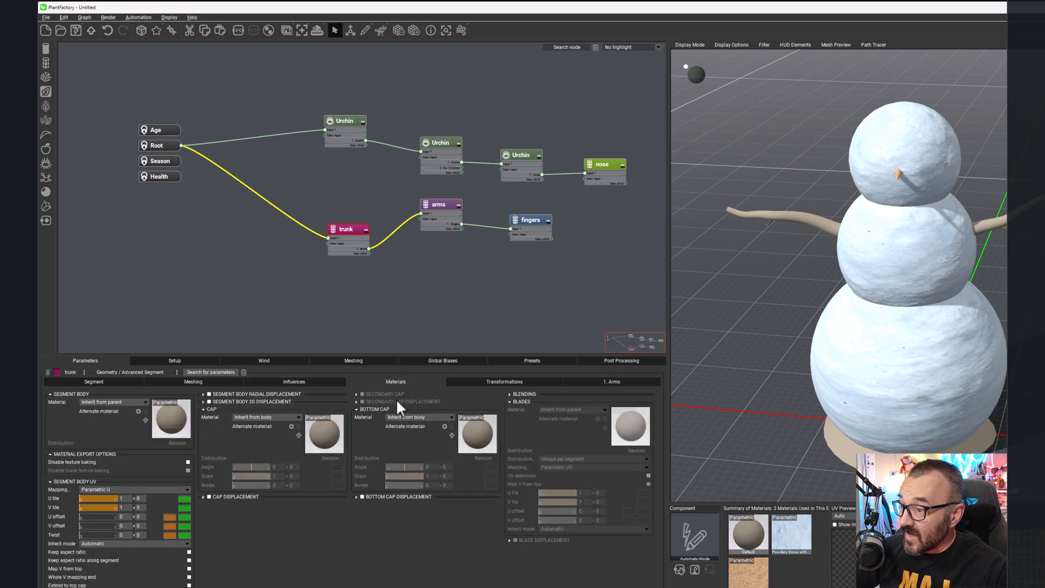
left_click(145, 423)
double_click(605, 341)
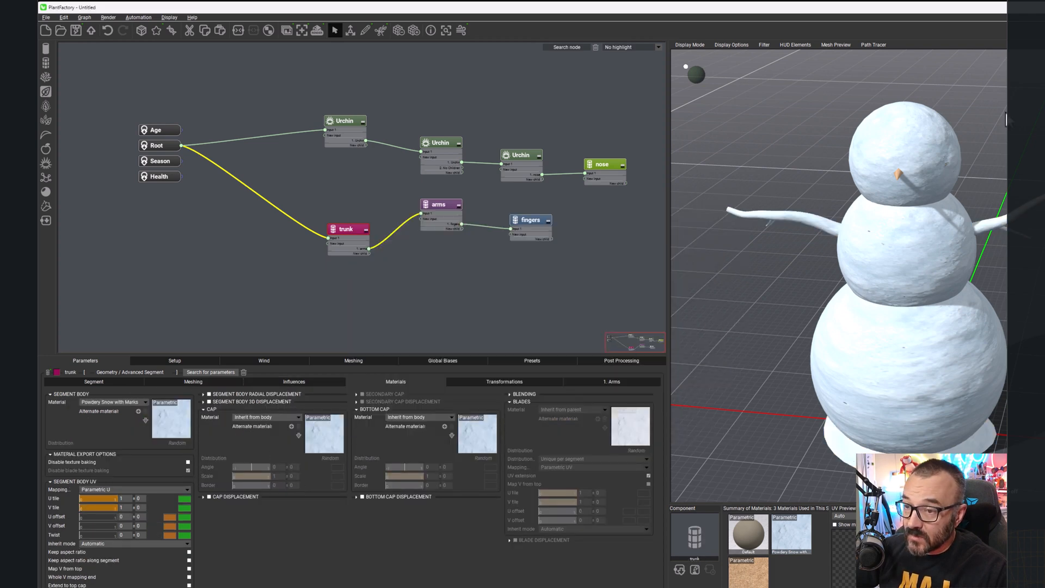
Step: Apply the Dwarf_Palm_Fiber material from the Branches collection to the arms' segment body and inspect the whole snowman
left_click(455, 206)
left_click(255, 383)
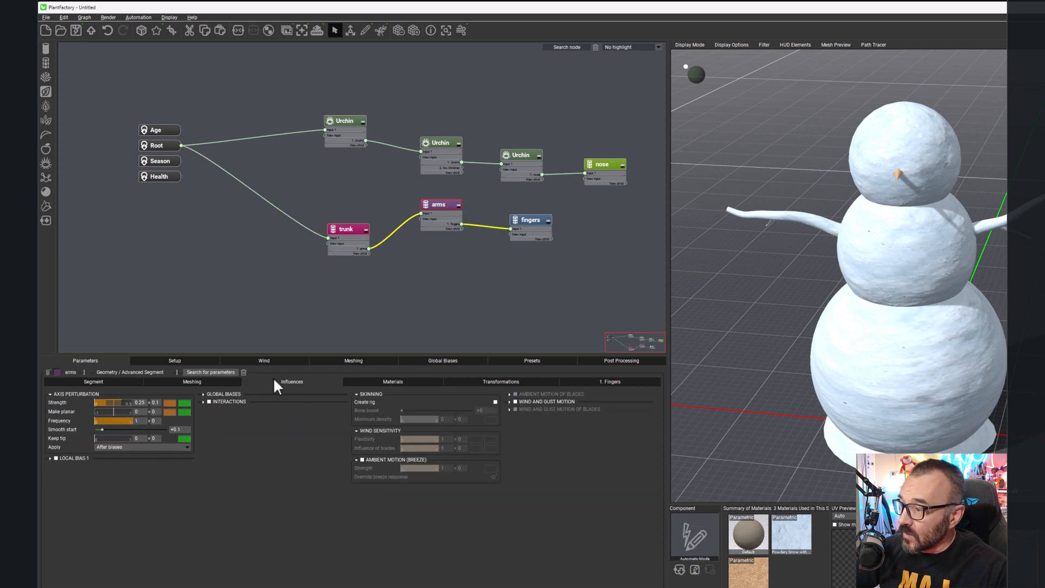
left_click(377, 381)
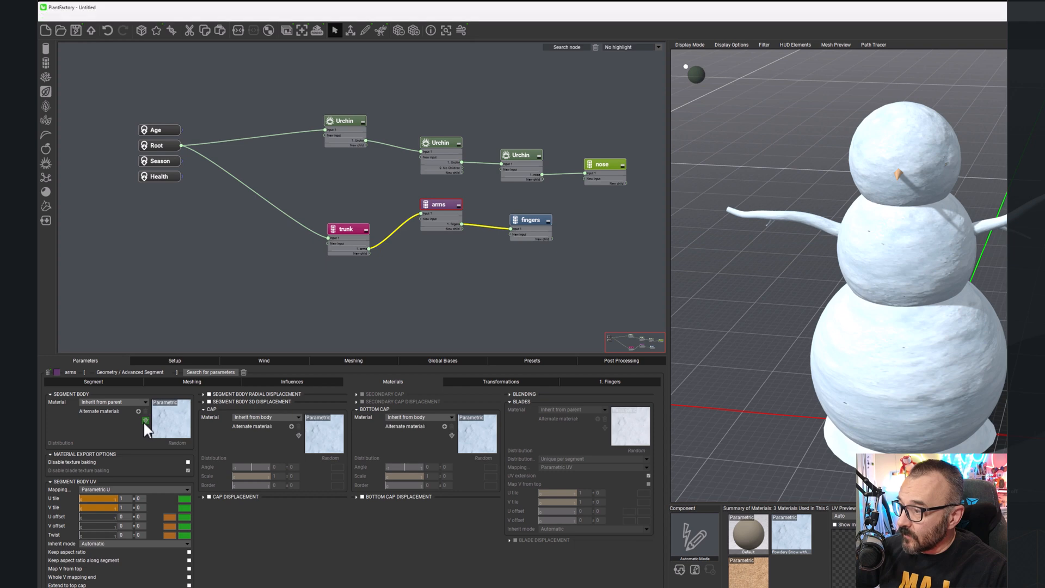
left_click(144, 420)
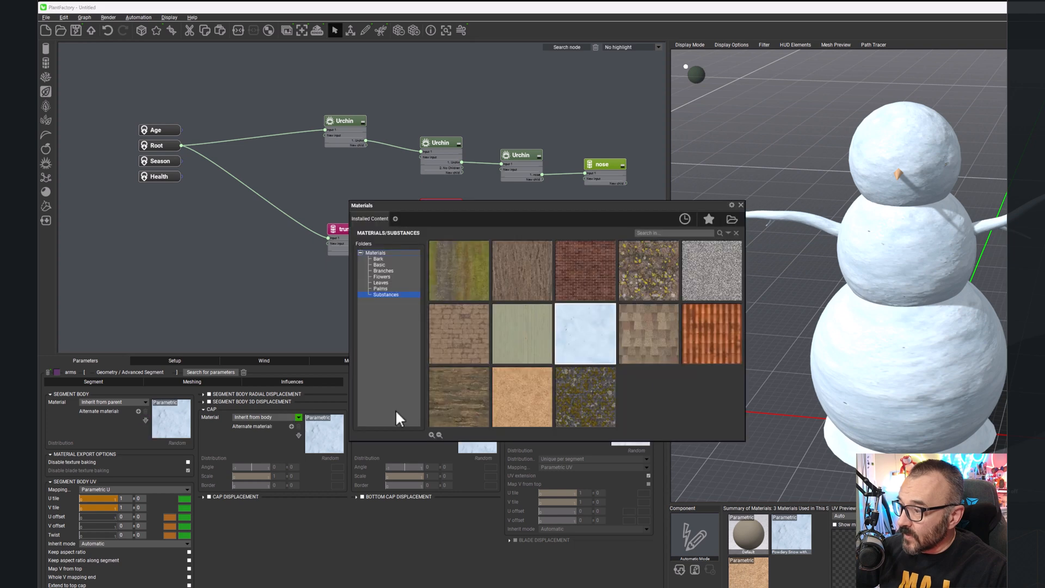
left_click(383, 270)
double_click(654, 279)
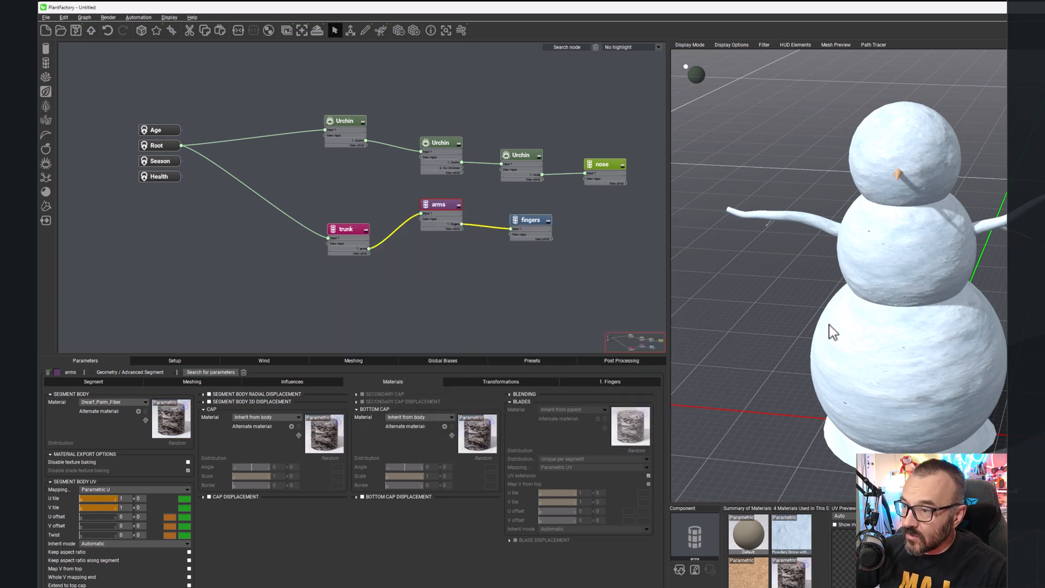
left_click_drag(882, 305, 920, 305)
scroll(920, 307, "down", 5)
left_click(919, 291)
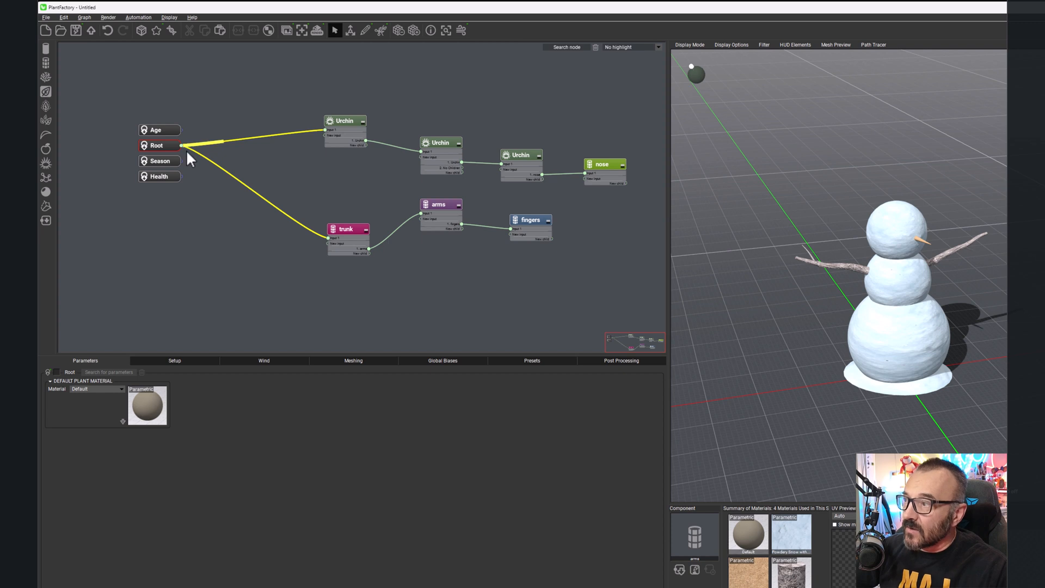
Step: Set the random variation of the first Urchin's Global scale to 0.1
left_click(170, 362)
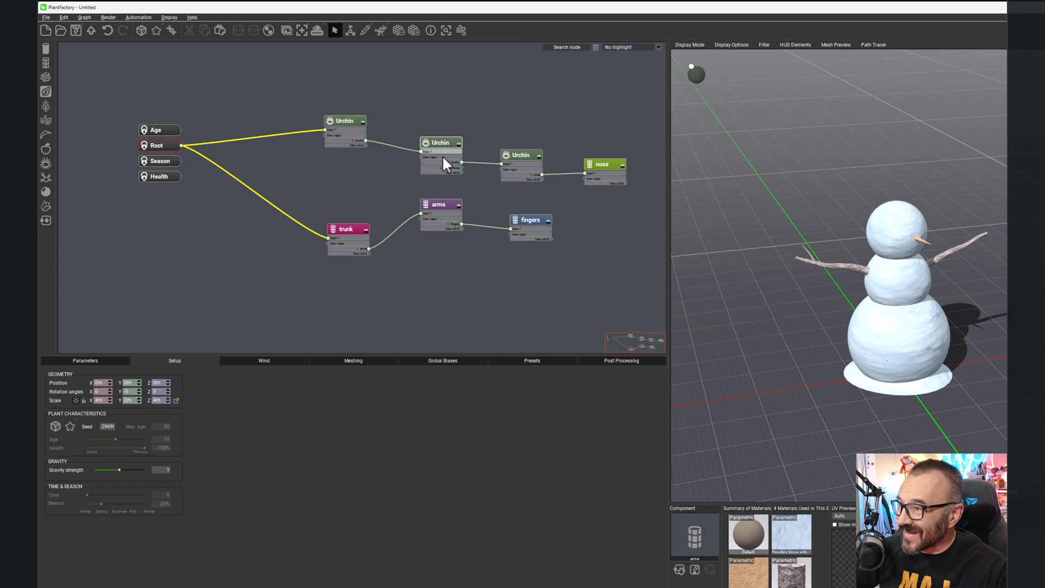
scroll(420, 225, "up", 2)
scroll(411, 224, "down", 1)
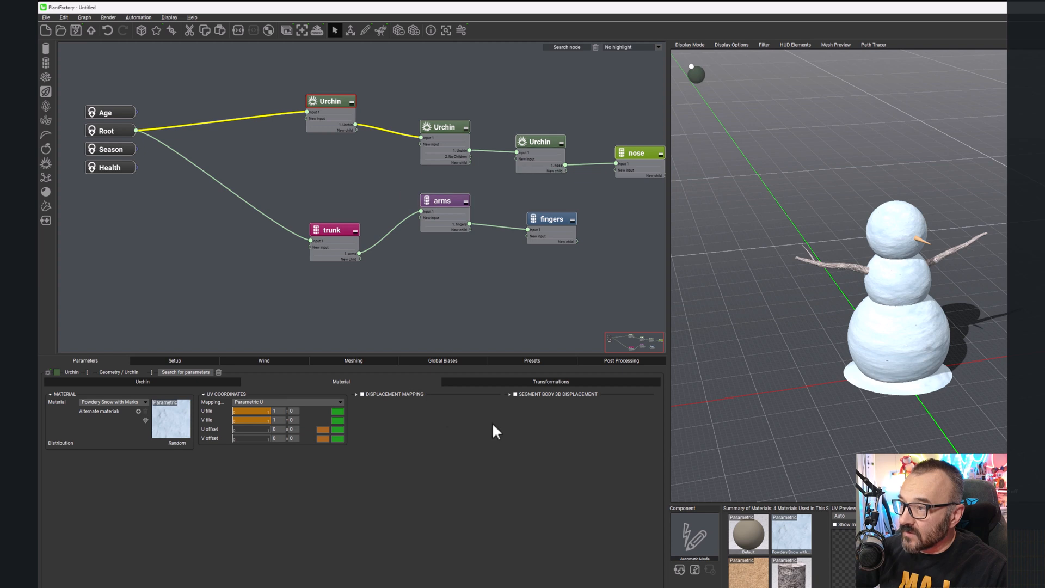
left_click(546, 382)
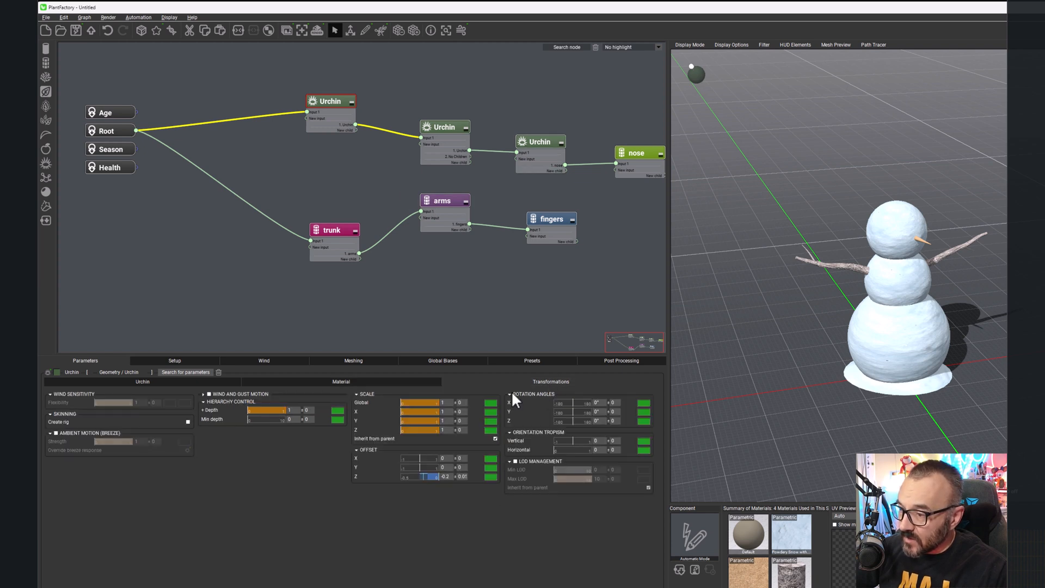
left_click(459, 402)
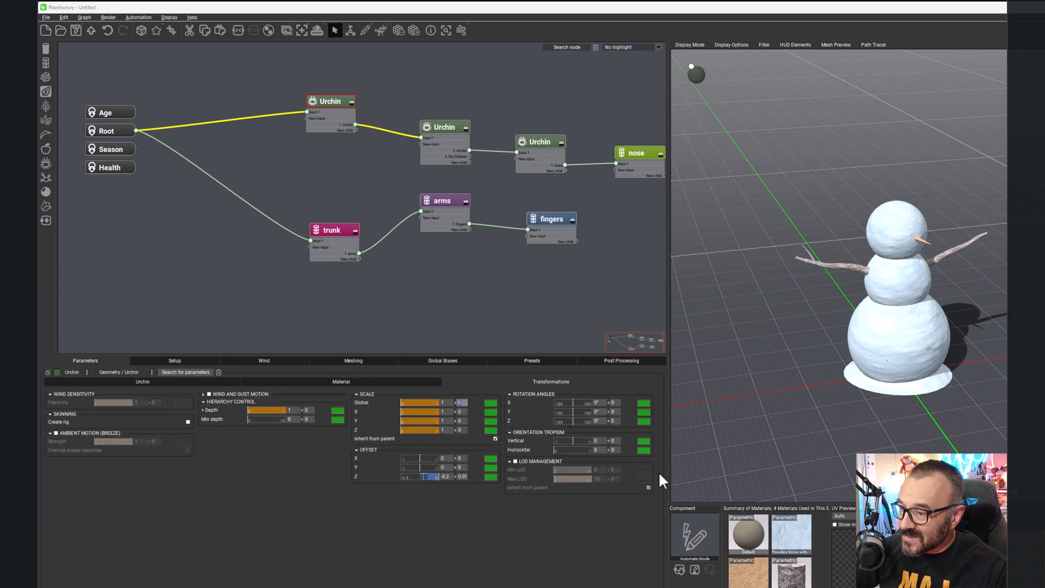
type("0.1")
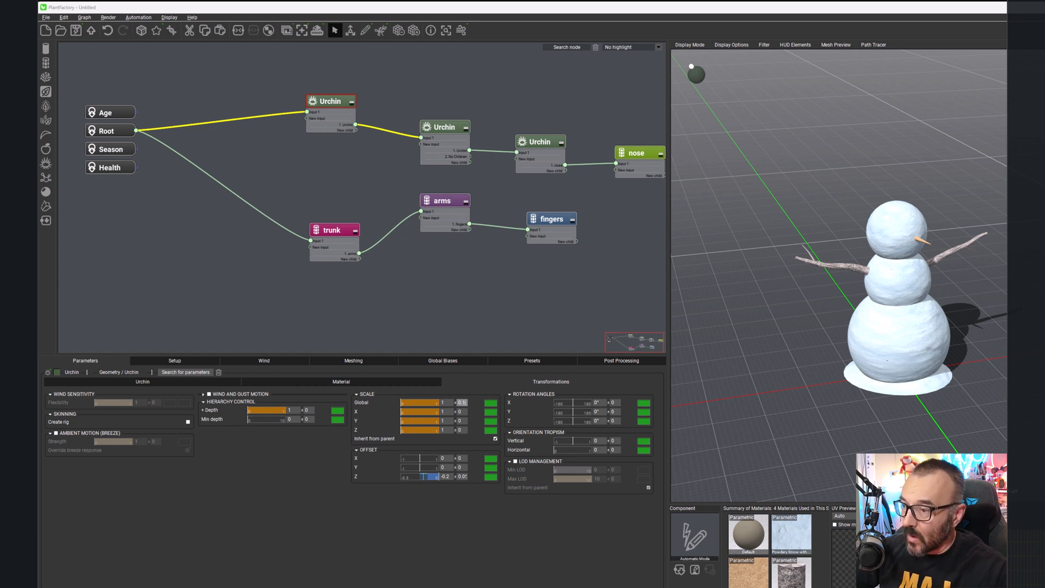
key("Return")
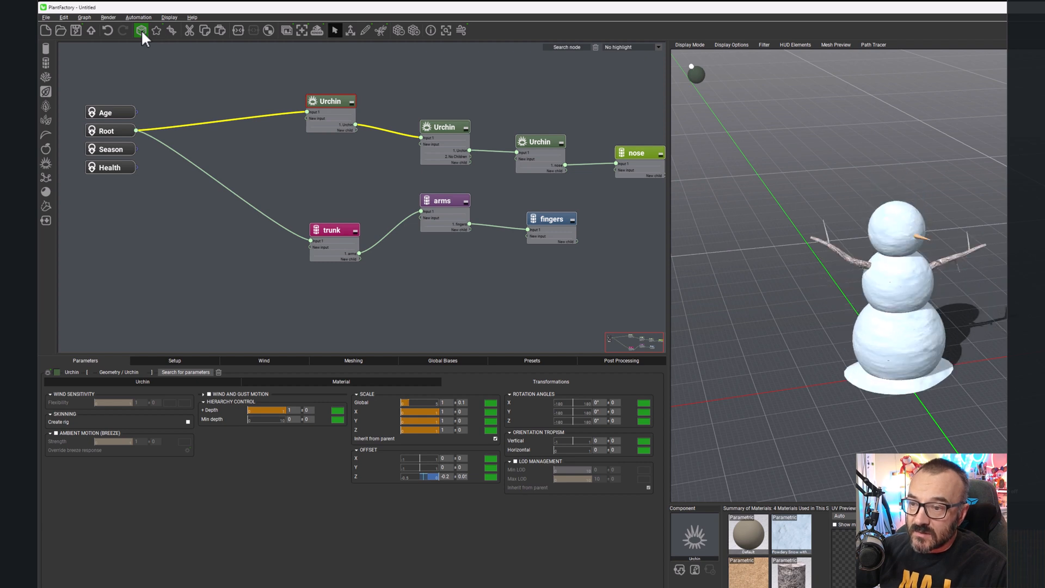
Step: Repeatedly generate new plant variations to test the snowman with the varying global scale
left_click(142, 29)
left_click(141, 29)
left_click(141, 30)
left_click(141, 30)
left_click(141, 30)
left_click(141, 29)
left_click(141, 29)
left_click(141, 29)
left_click(142, 30)
left_click(142, 30)
left_click(142, 30)
left_click(141, 29)
left_click(141, 30)
left_click(141, 29)
left_click(141, 29)
left_click(141, 30)
left_click(142, 29)
left_click(142, 29)
left_click(141, 30)
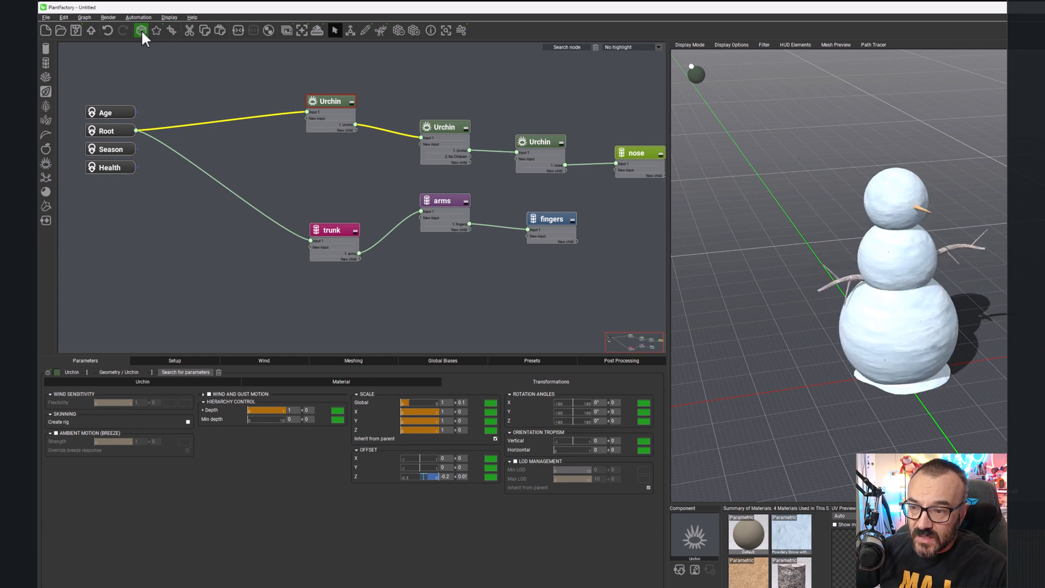
left_click(142, 29)
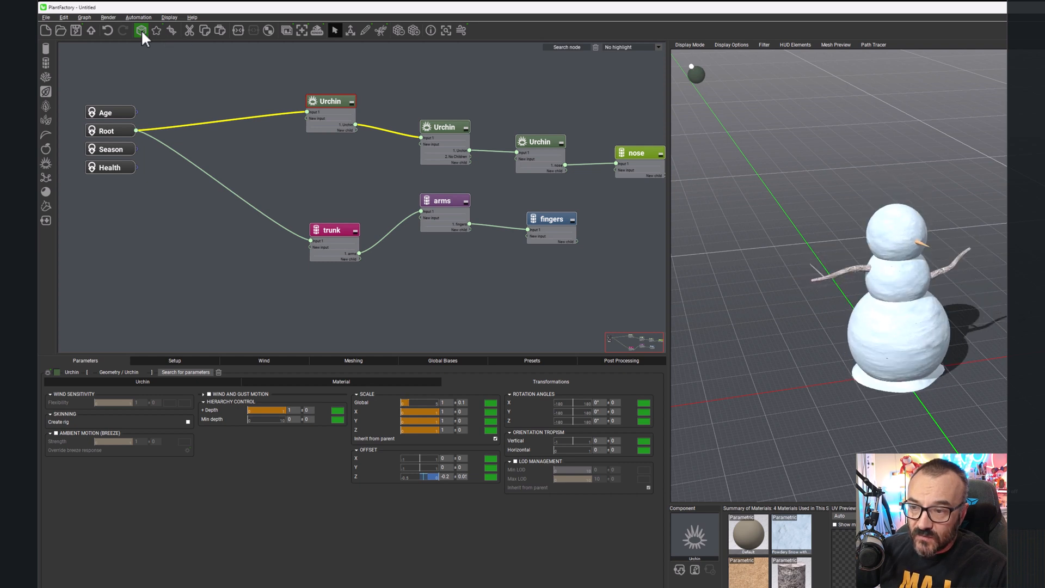
Step: Add a small random variation to the trunk's Global scale
left_click(339, 224)
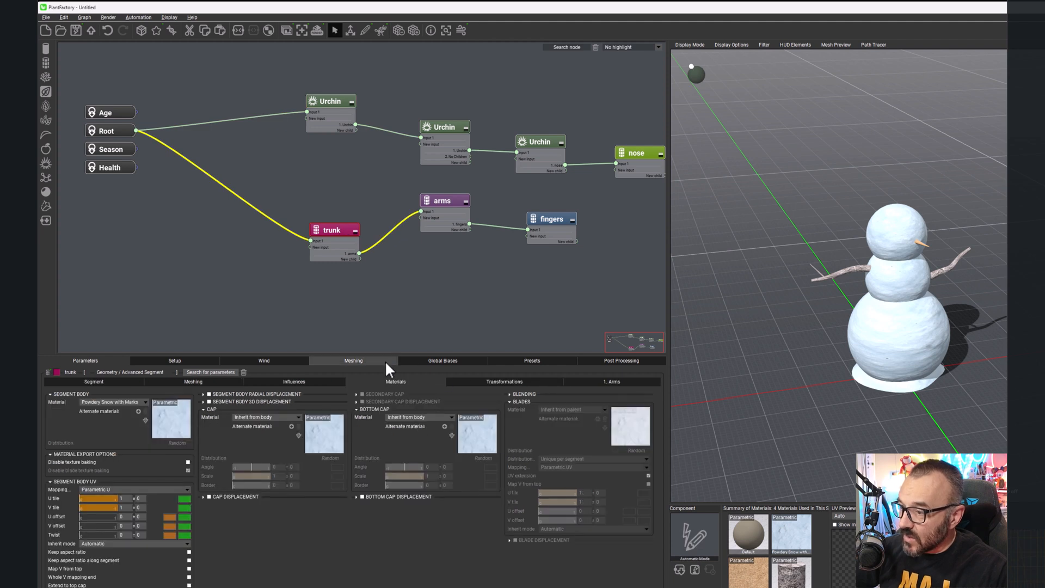
left_click(540, 382)
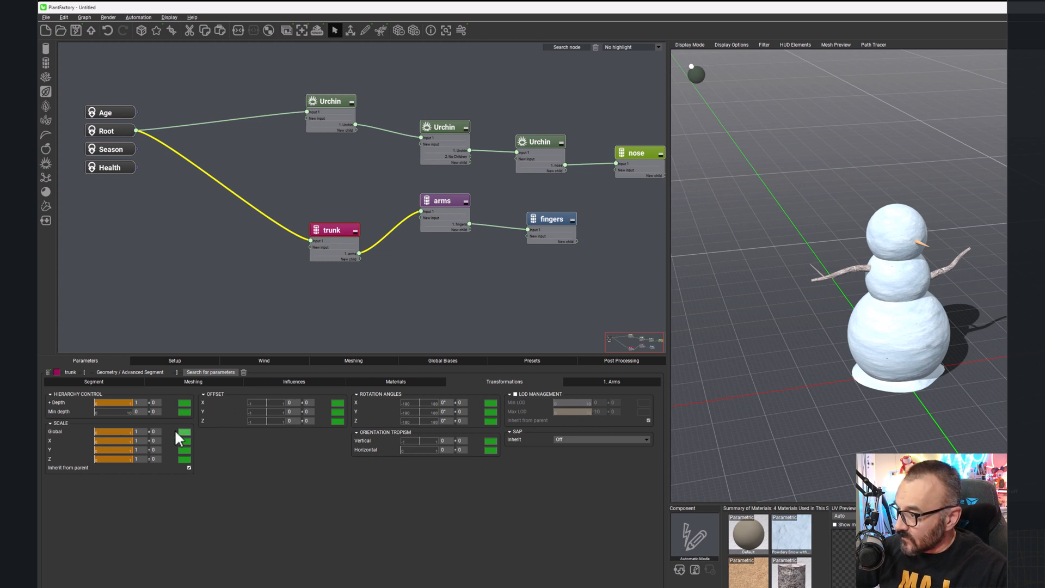
left_click(157, 433)
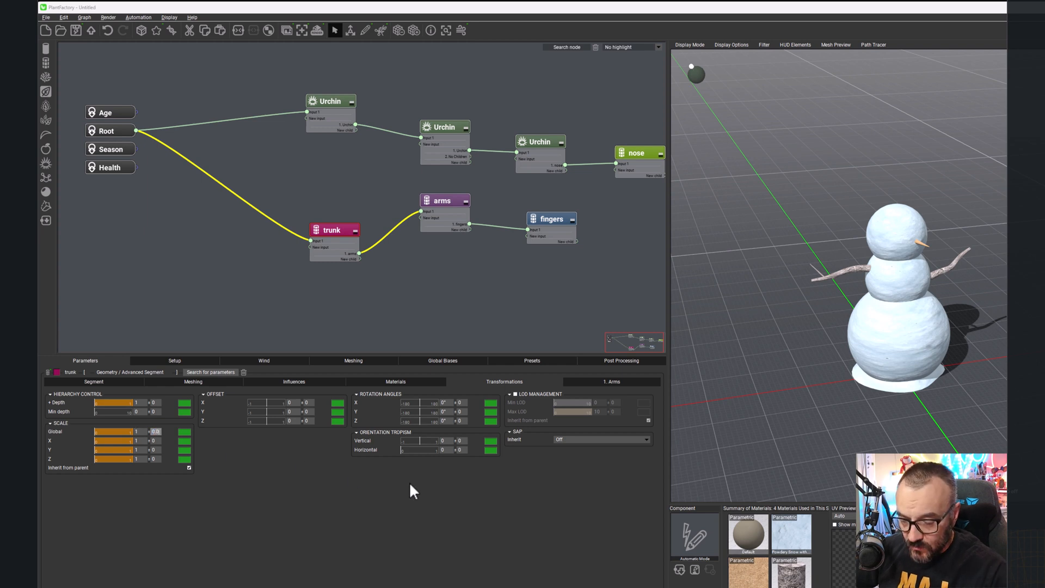
key("Return")
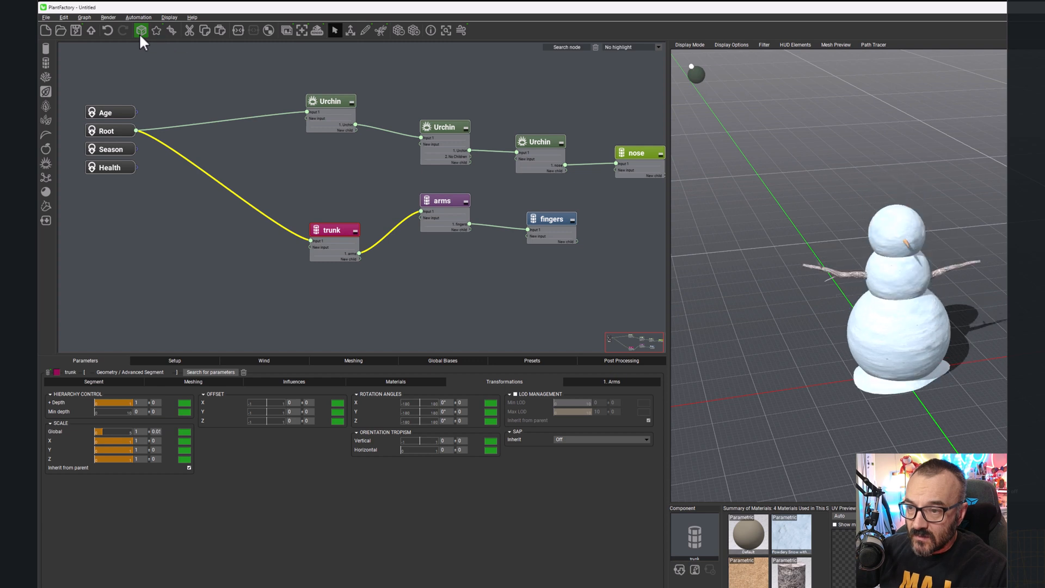
Step: Generate a series of new plant variations to test the snowman with the trunk's varying scale
left_click(140, 33)
left_click(140, 33)
left_click(140, 34)
left_click(140, 34)
left_click(140, 34)
left_click(140, 34)
left_click(140, 33)
left_click(140, 34)
left_click(140, 34)
left_click(140, 34)
left_click(140, 34)
left_click(140, 34)
left_click(140, 34)
left_click(140, 33)
left_click(140, 34)
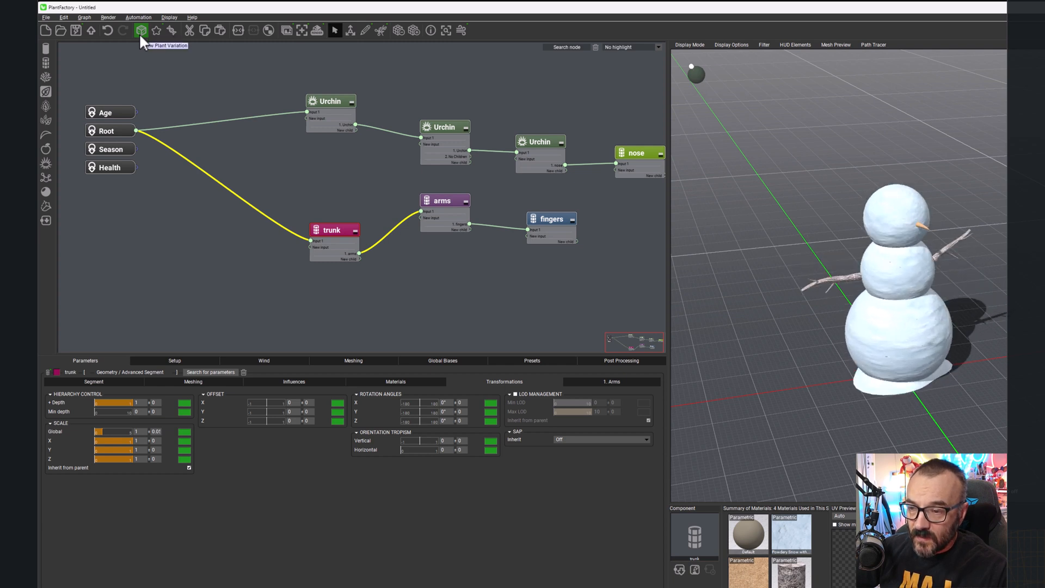
left_click(140, 34)
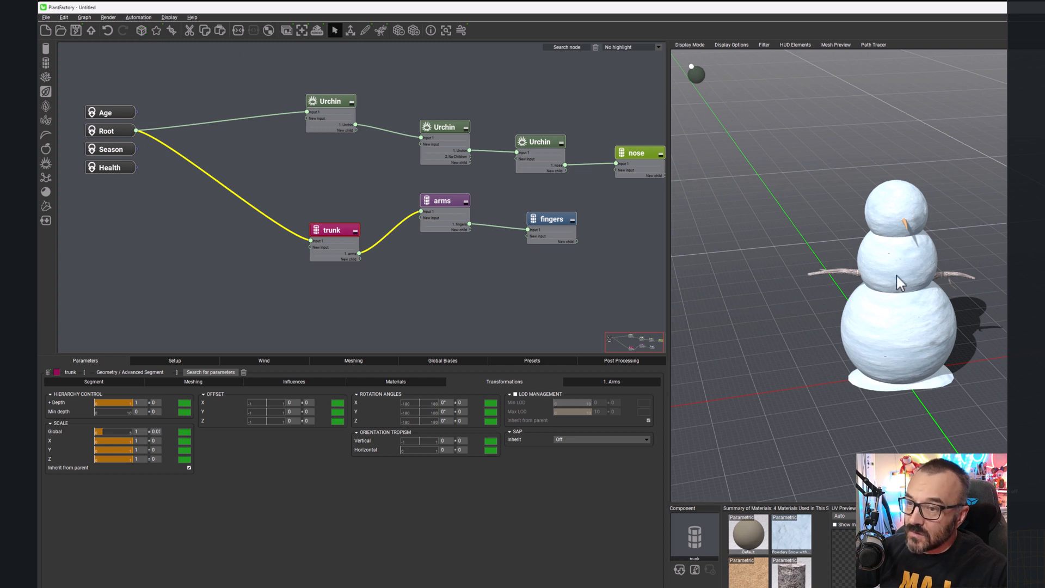
Step: Set the random variation of the second Urchin's X rotation angle to 5
left_click(342, 99)
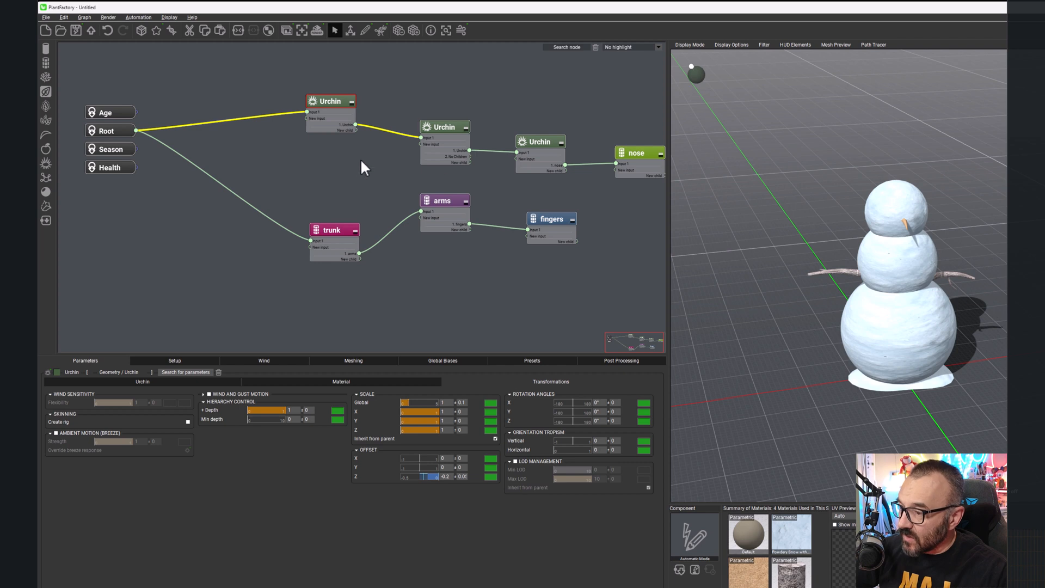
left_click(439, 126)
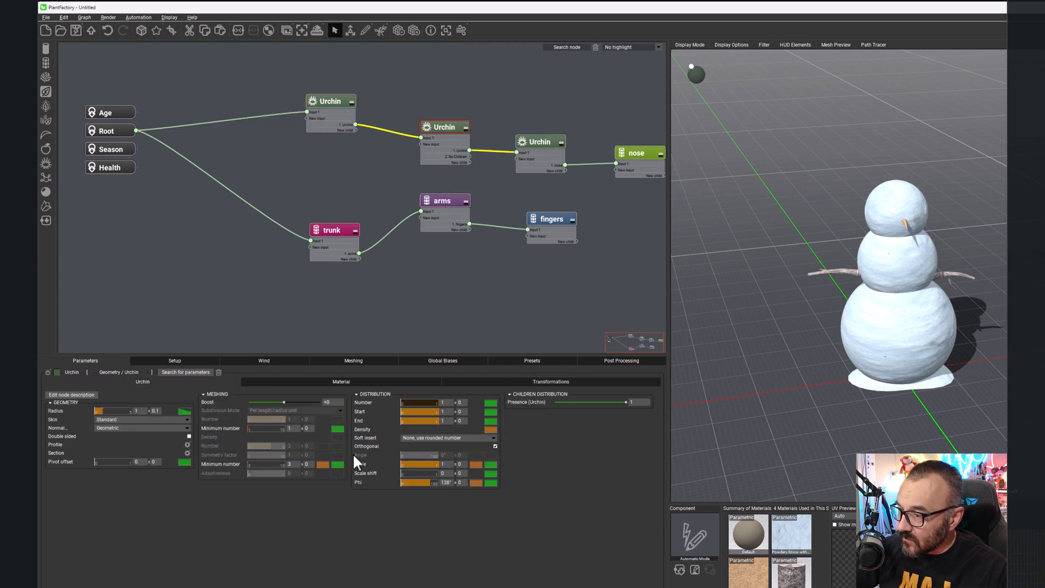
left_click(524, 383)
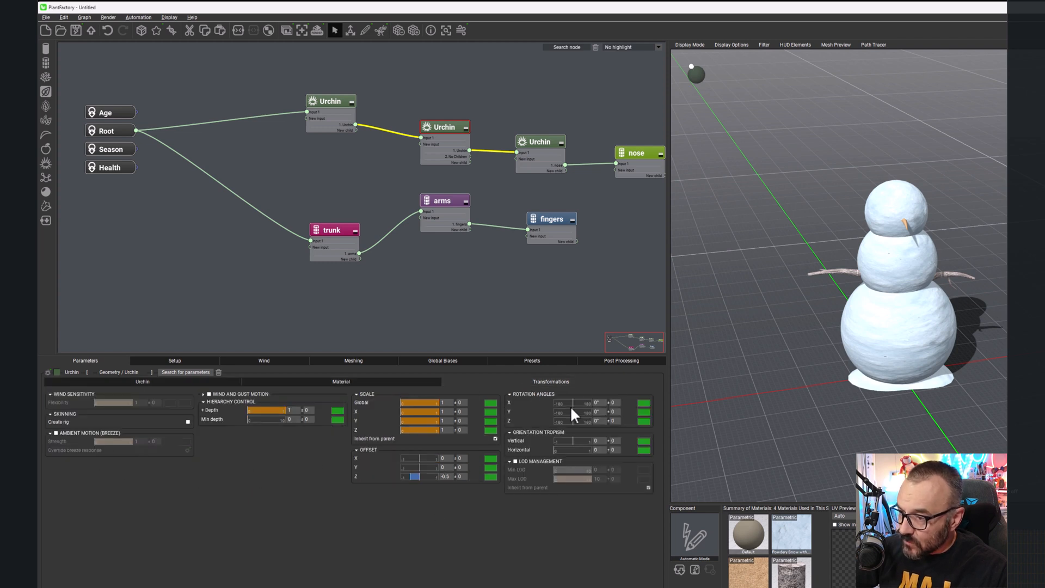
left_click_drag(578, 404, 573, 404)
left_click(611, 403)
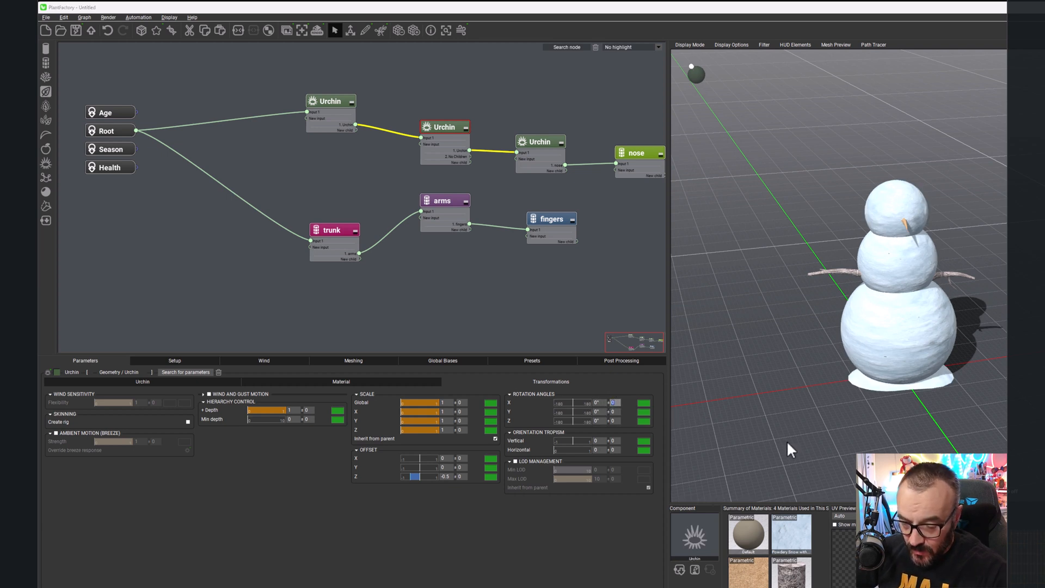
key("Return")
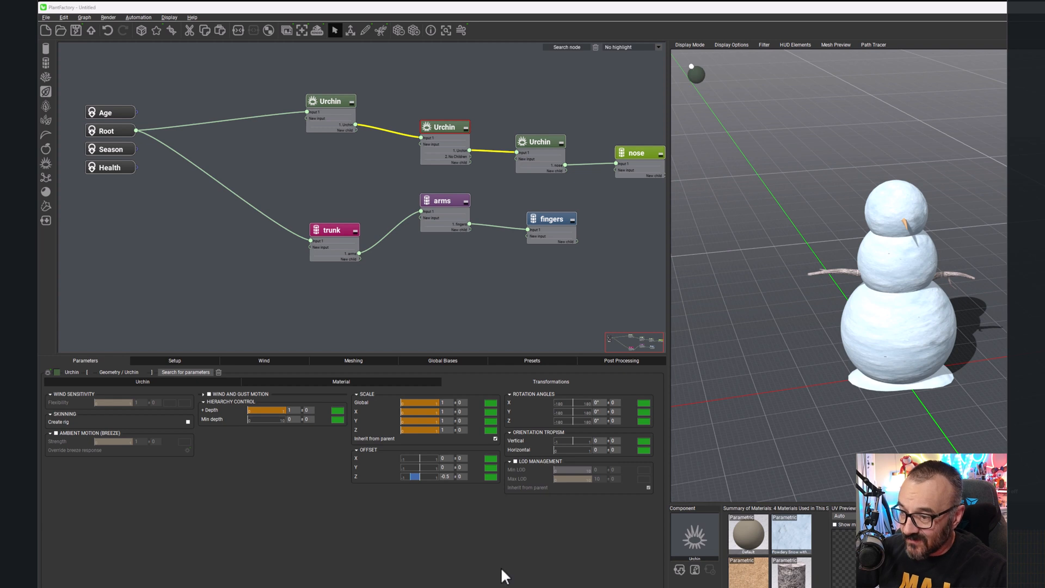
Step: Generate several new plant variations to check the random tilt of the snowman's middle ball
left_click(140, 29)
left_click(140, 28)
left_click(140, 29)
left_click(140, 28)
left_click(140, 29)
left_click(140, 28)
left_click(140, 28)
left_click(140, 28)
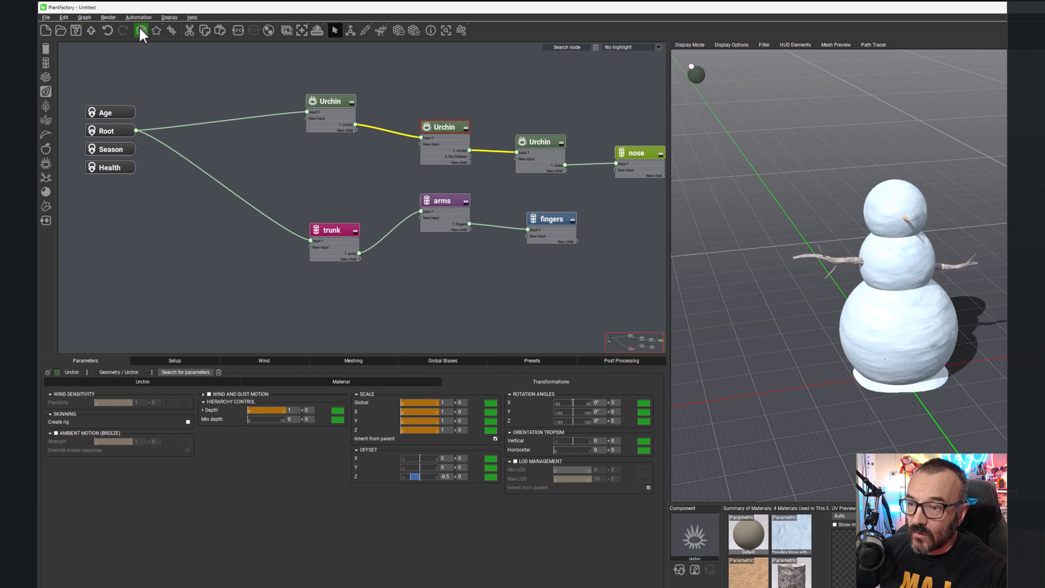
left_click(140, 28)
left_click(140, 29)
left_click(140, 28)
Step: Try an X rotation angle of 8° on the third Urchin and generate a new plant variation
left_click(534, 141)
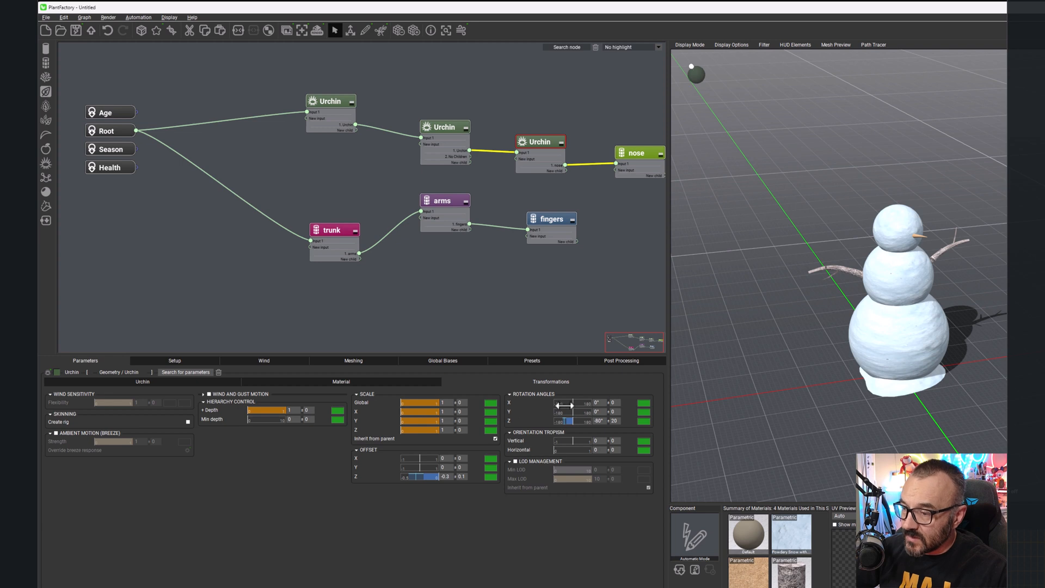
left_click(597, 404)
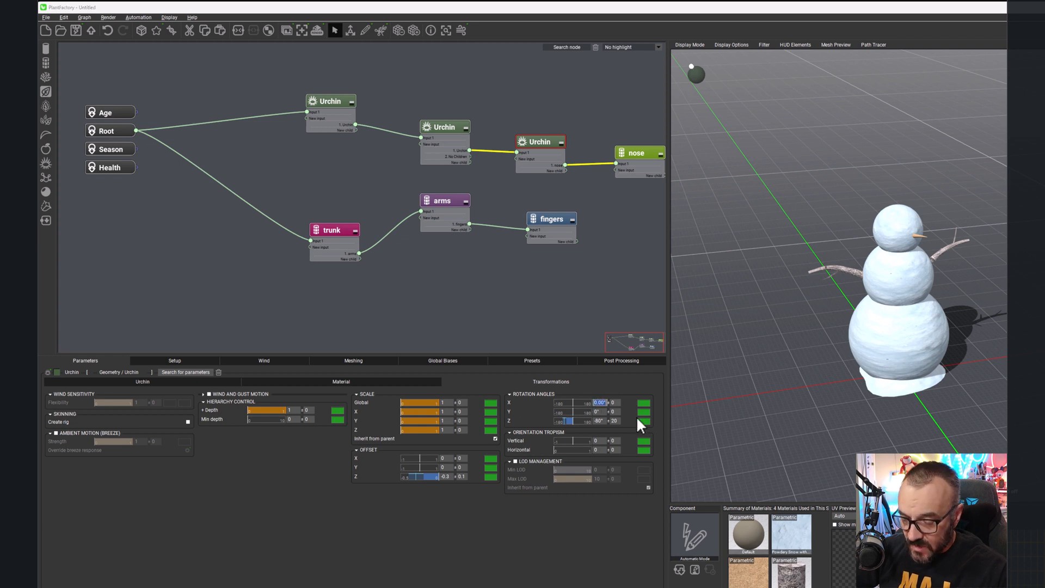
type("8")
key("Return")
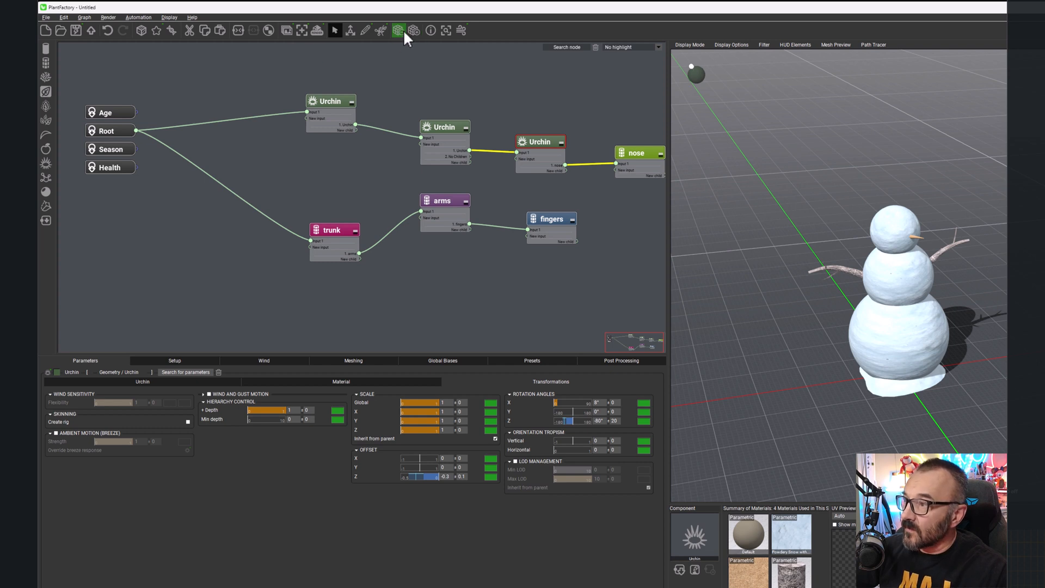
left_click(140, 31)
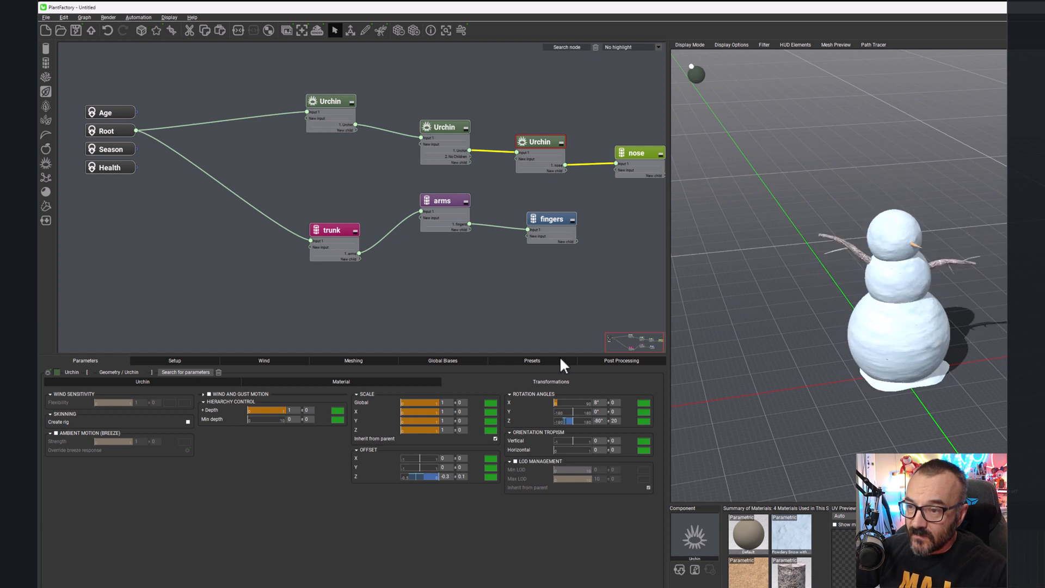
Step: Set the third Urchin's X rotation angle to 0° and its random variation to 8
left_click(599, 403)
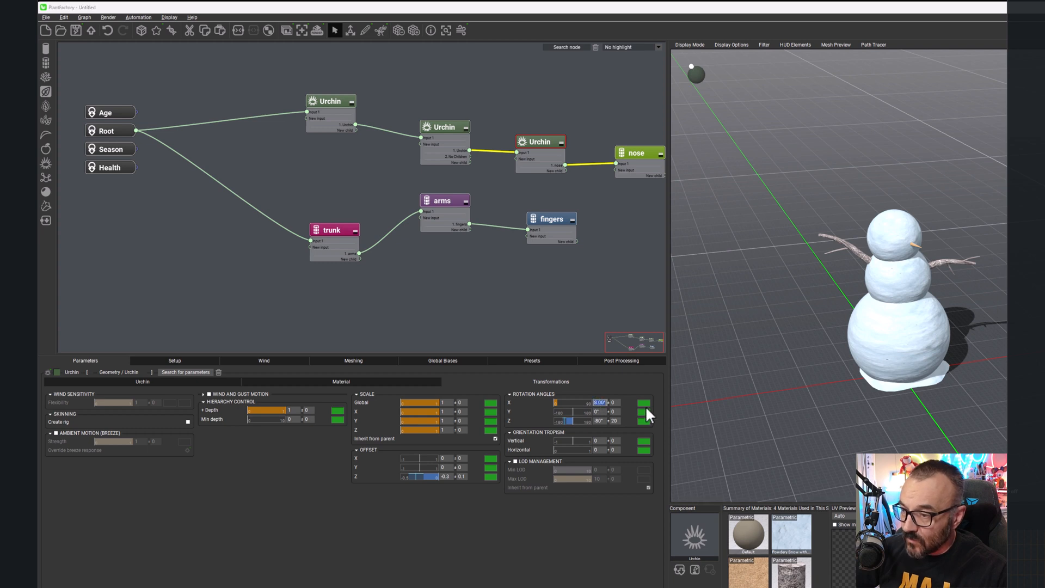
type("000")
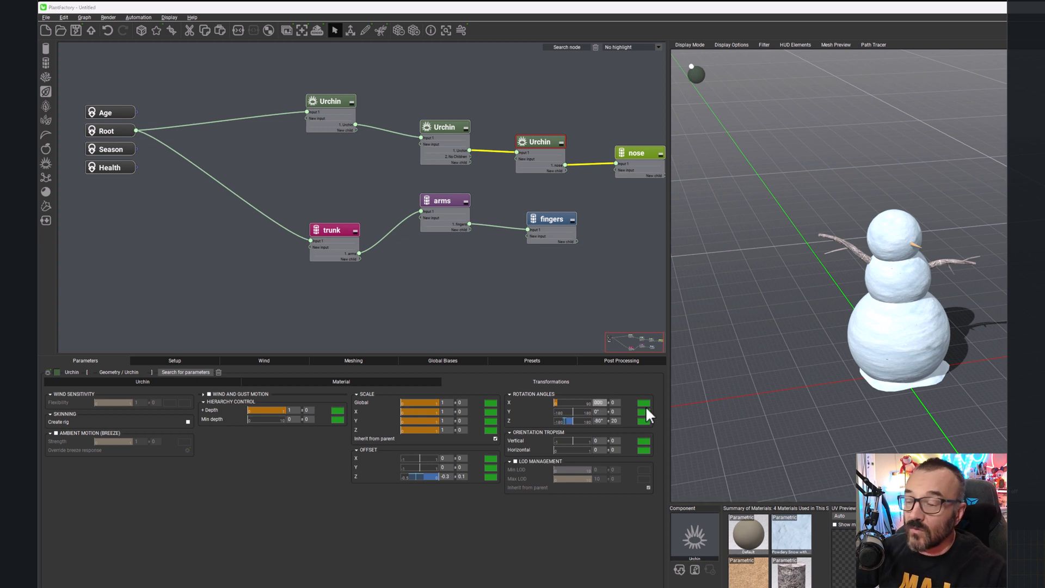
key("BackSpace")
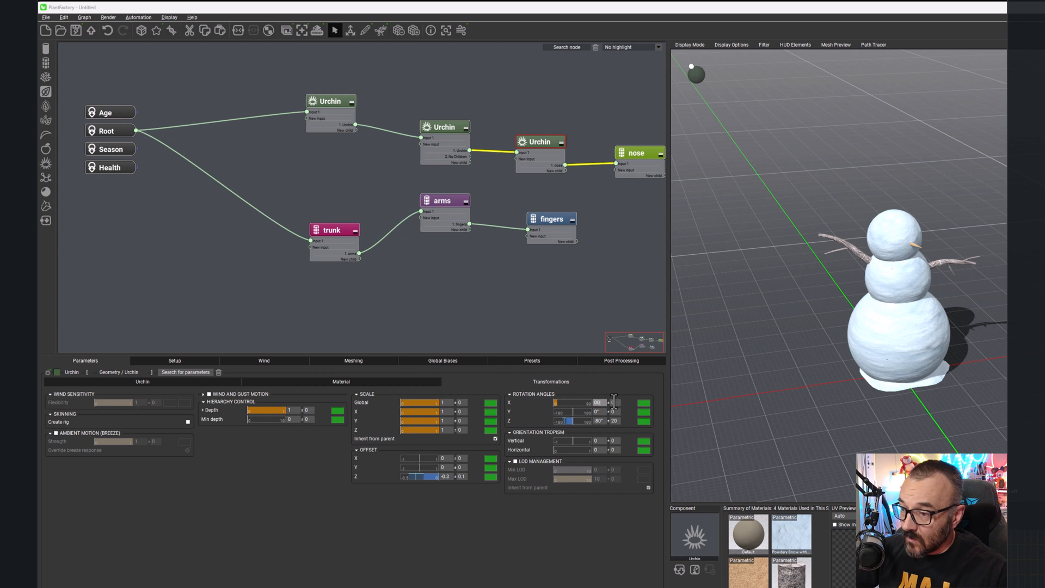
key("Tab")
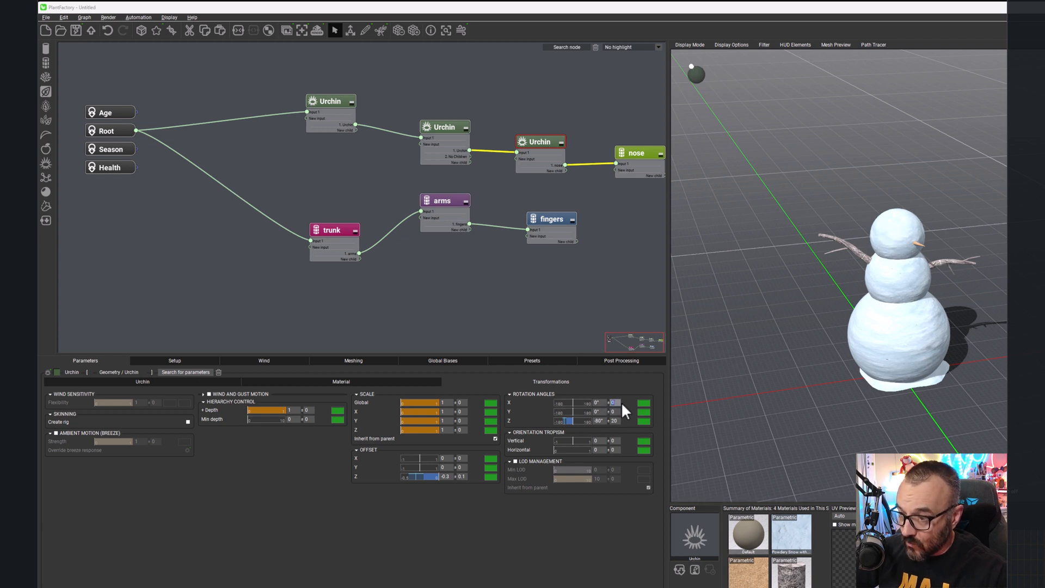
type("8")
left_click(595, 561)
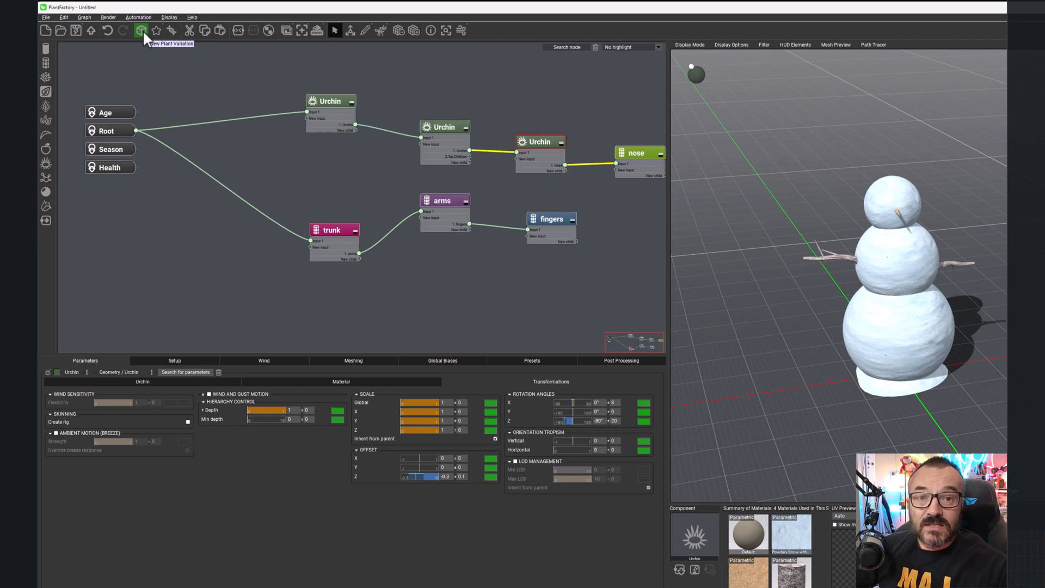
Step: Export the finished snowman plant and accept its object preview picture
left_click(46, 17)
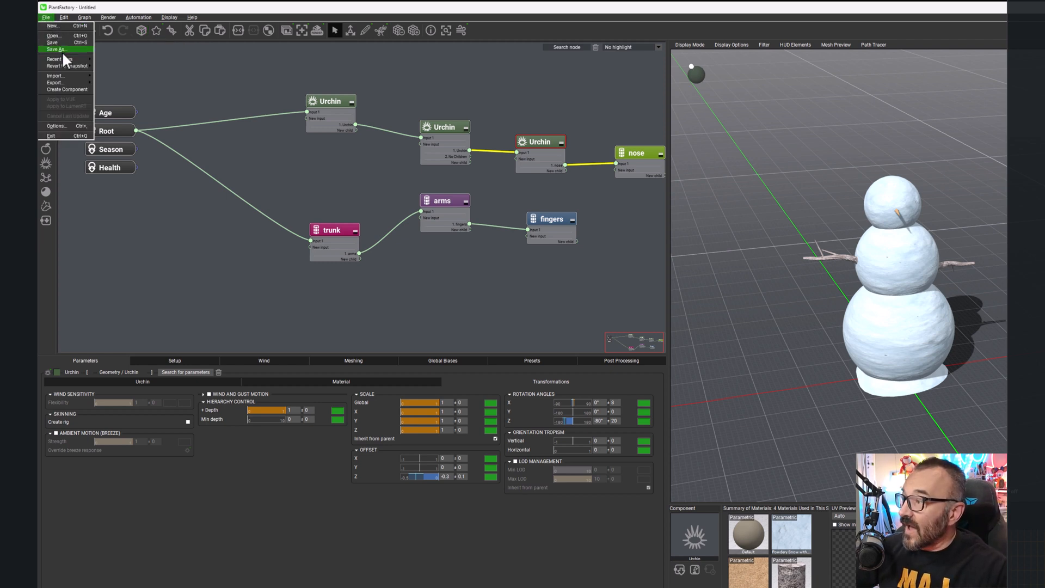
mouse_move(70, 82)
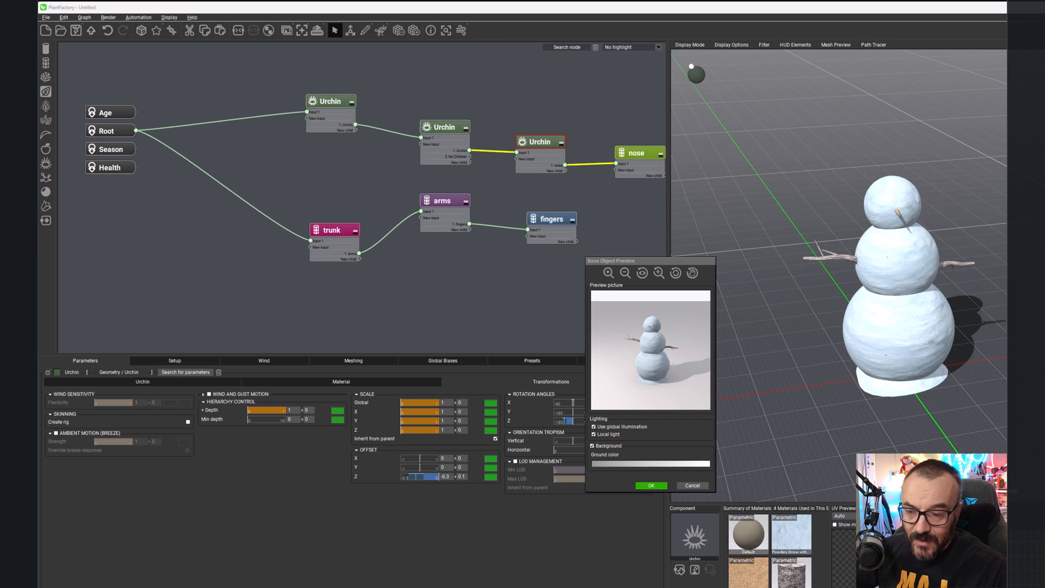
left_click(651, 485)
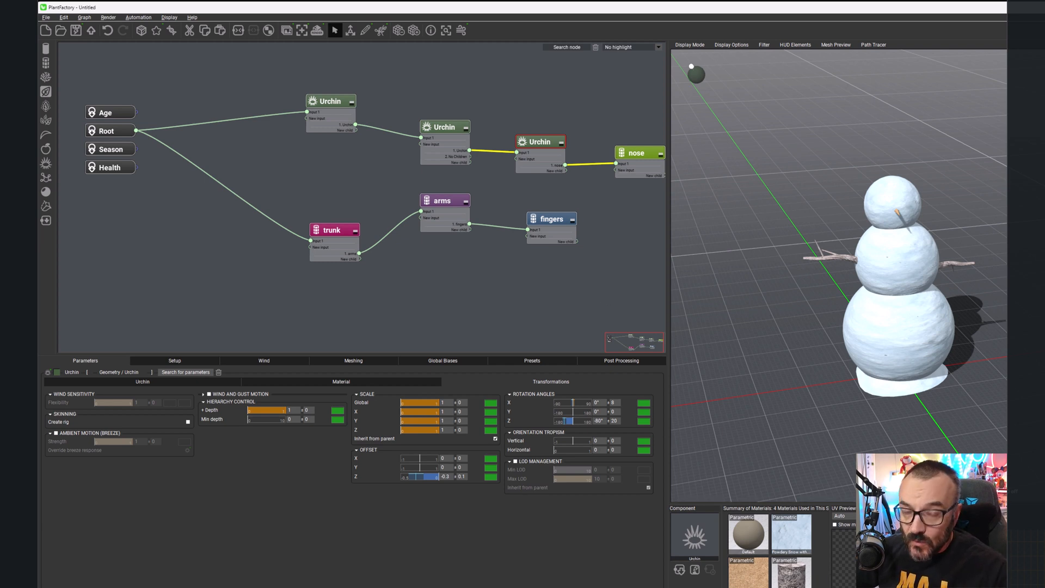
Step: Switch to VUE and create a terrain placed in front of the main camera, flattened into a low hill
key("alt+Tab")
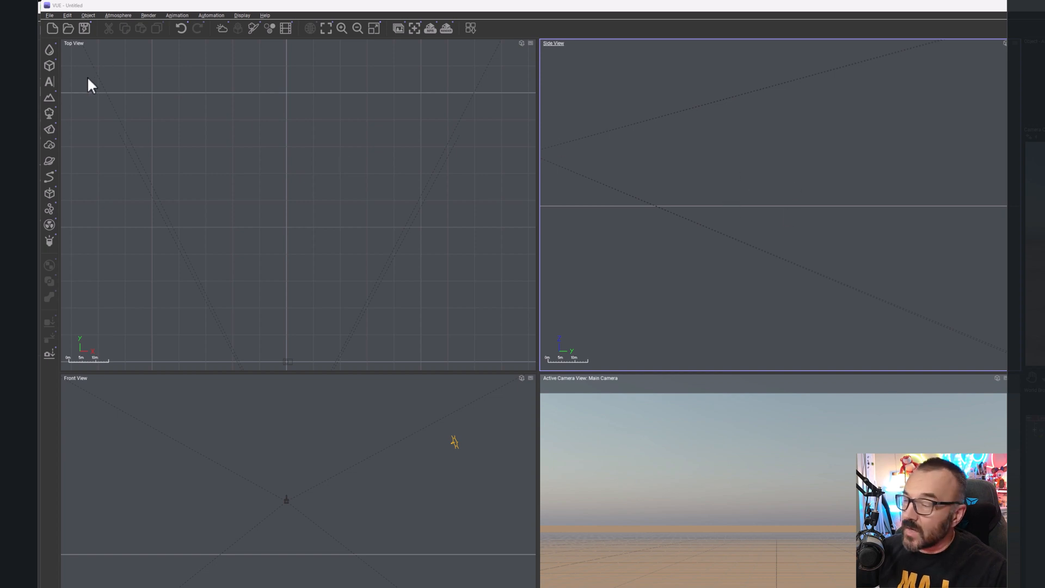
left_click(52, 96)
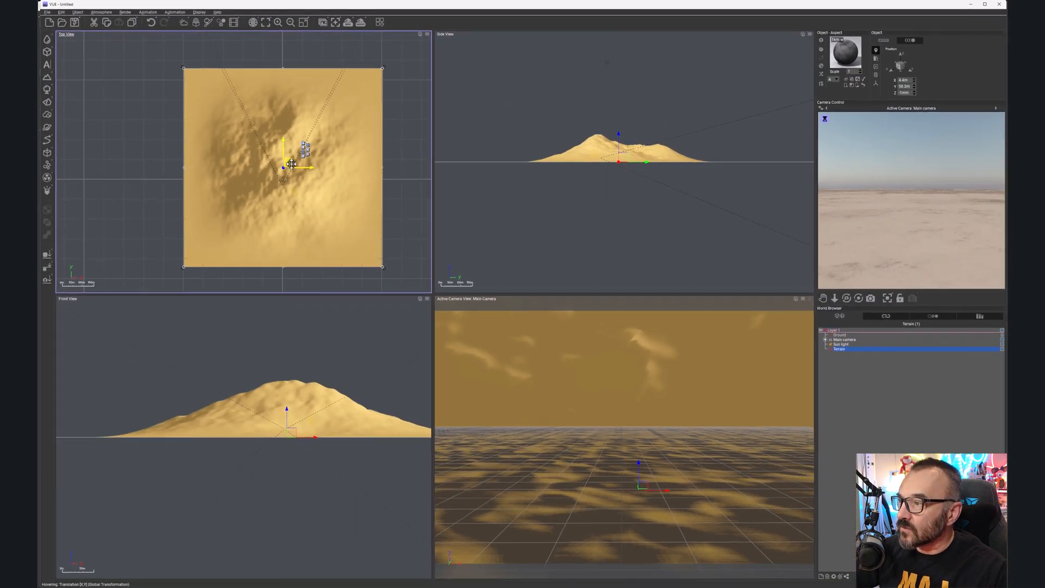
left_click_drag(292, 163, 304, 65)
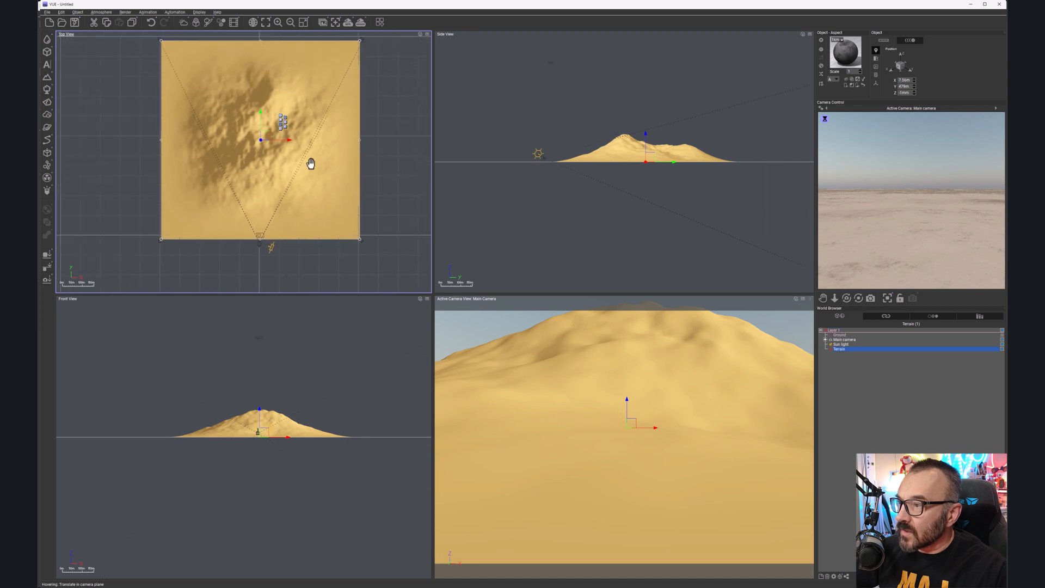
left_click(641, 137)
left_click_drag(642, 134, 643, 151)
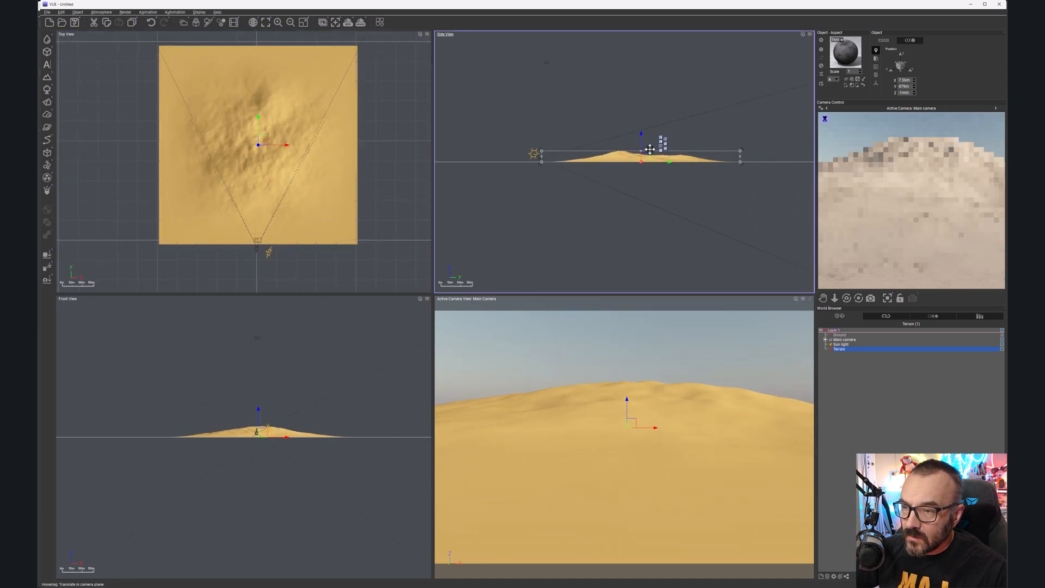
Step: Apply the Snow material from the Landscapes collection to the terrain
left_click(822, 66)
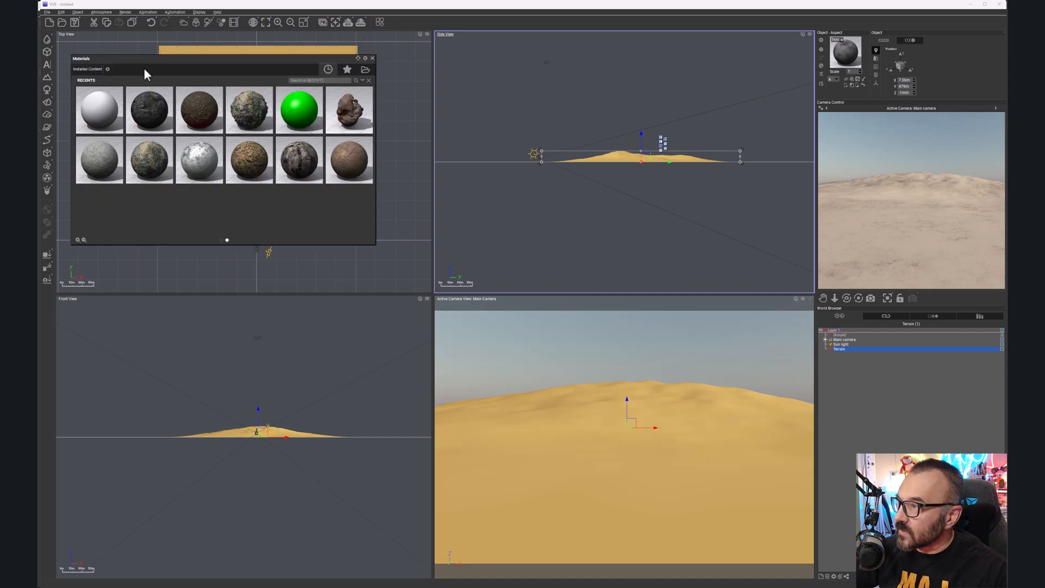
left_click(86, 70)
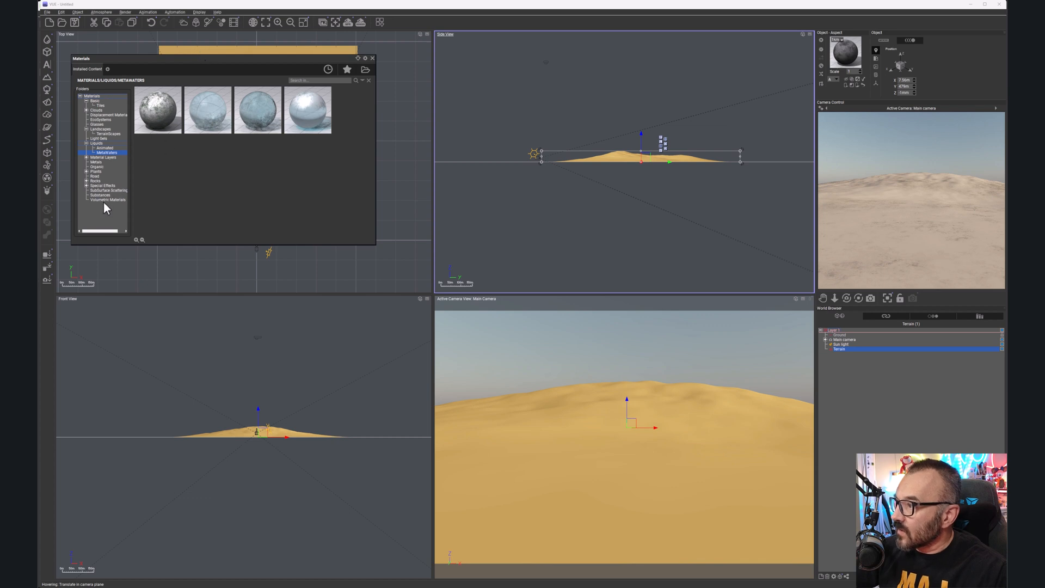
left_click(101, 129)
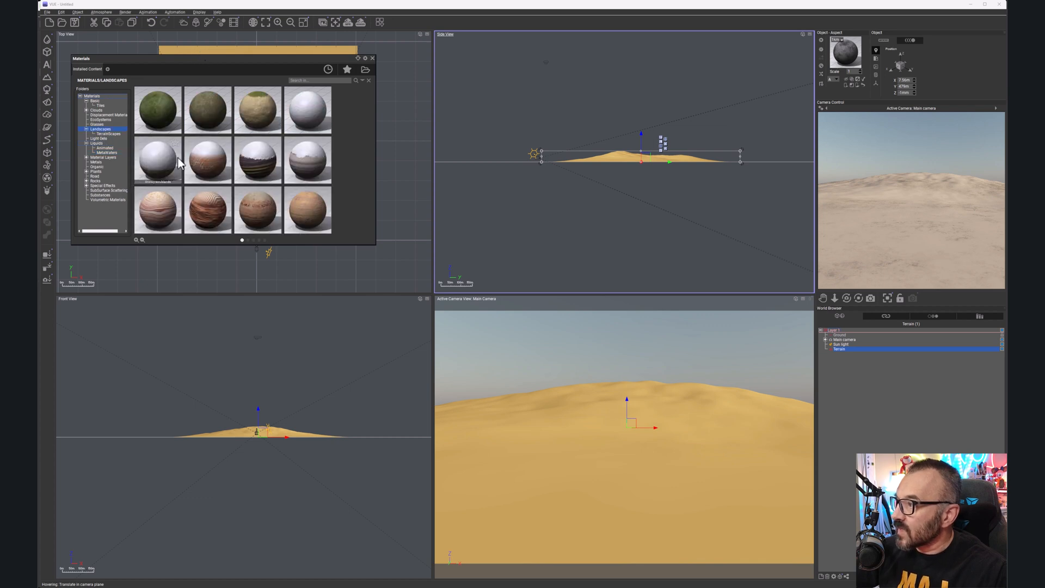
double_click(308, 120)
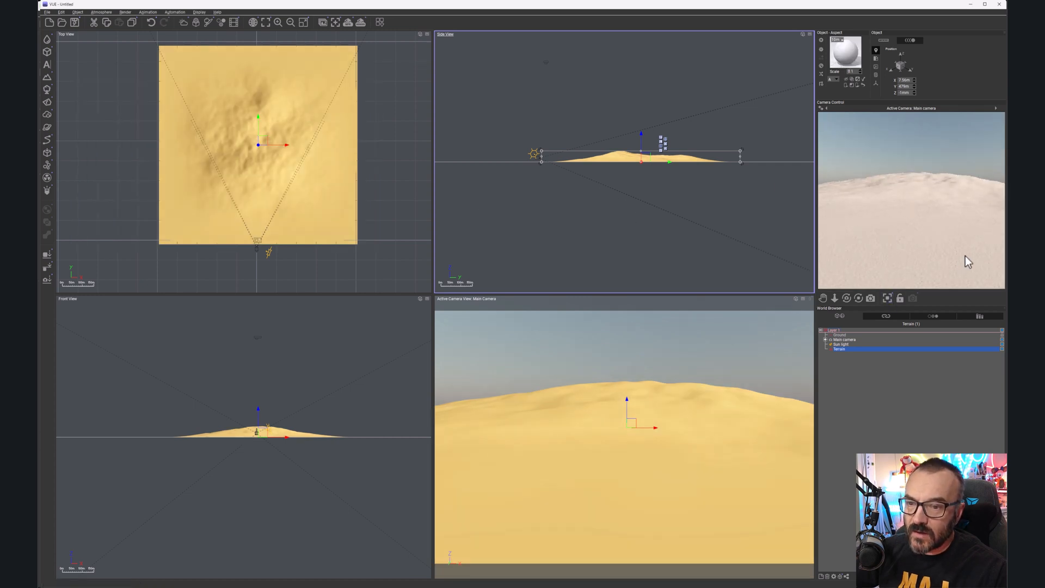
Step: Open the terrain's Snow material for editing and change its type to EcoSystem/Particles
double_click(846, 52)
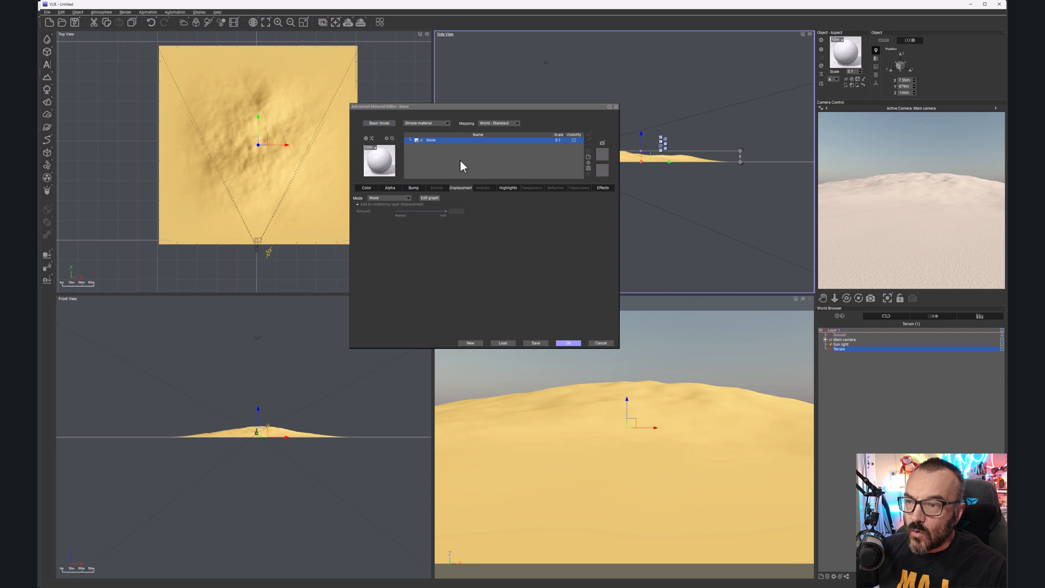
left_click(432, 123)
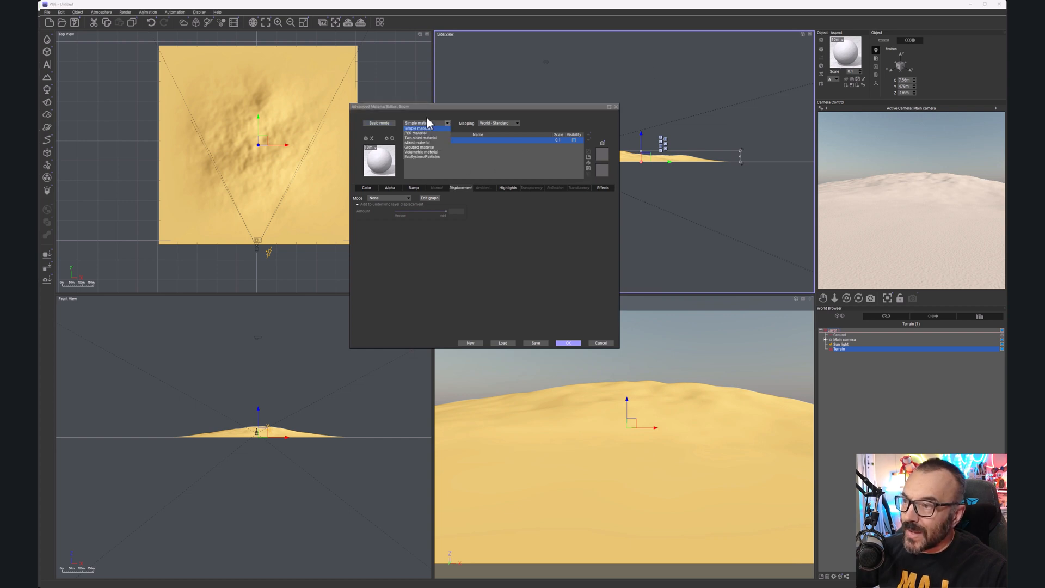
left_click(433, 156)
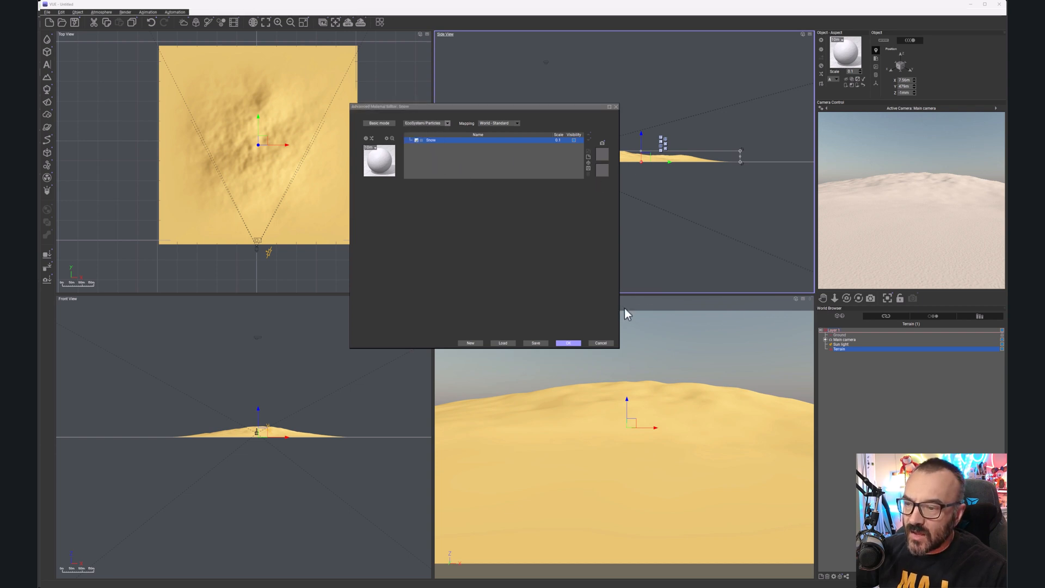
Step: Layer an EcoSystem over the terrain's Snow material and add the exported snowman plant to its population
left_click(619, 309)
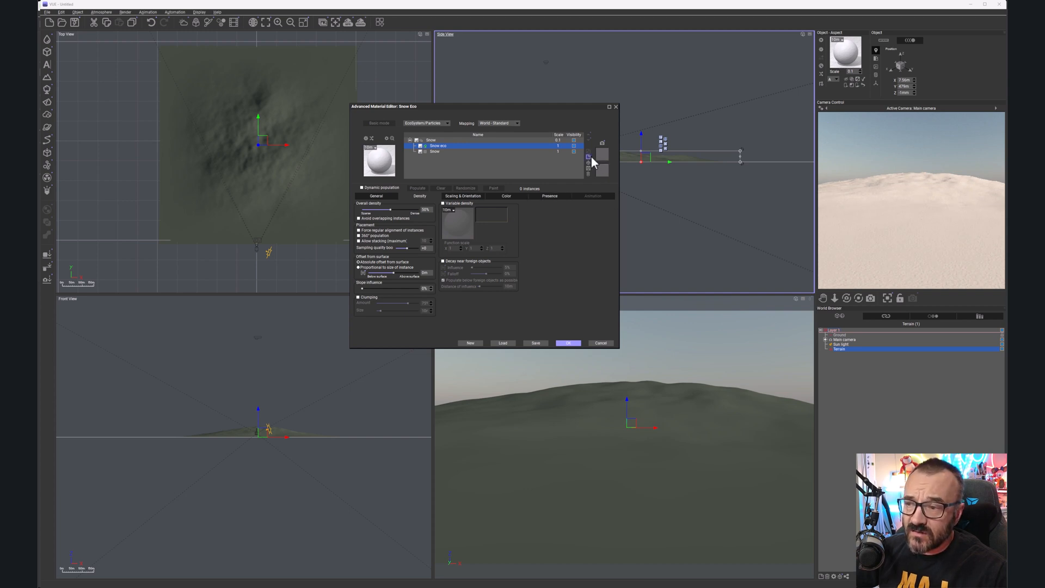
left_click(383, 195)
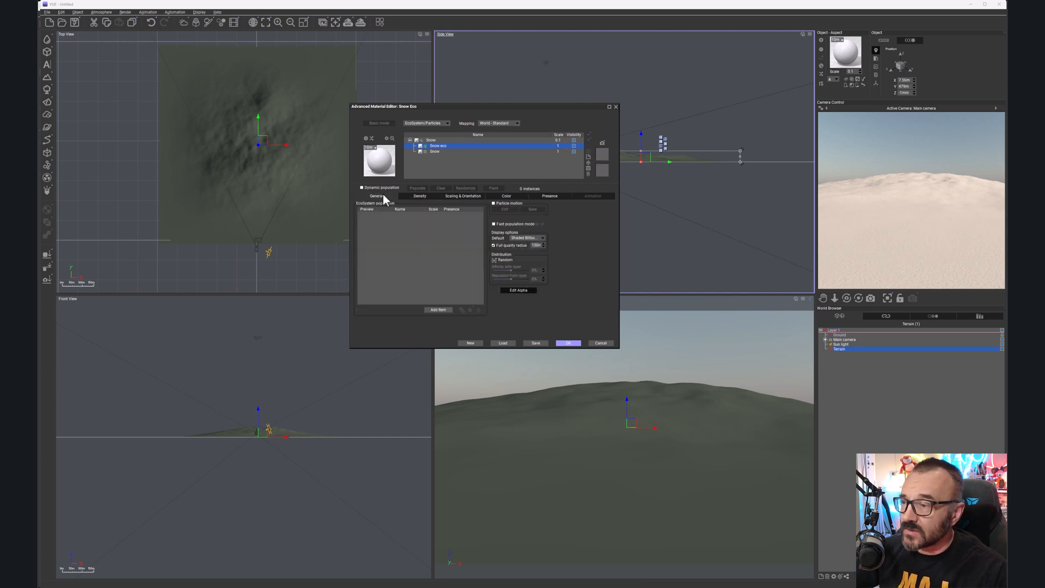
left_click(439, 309)
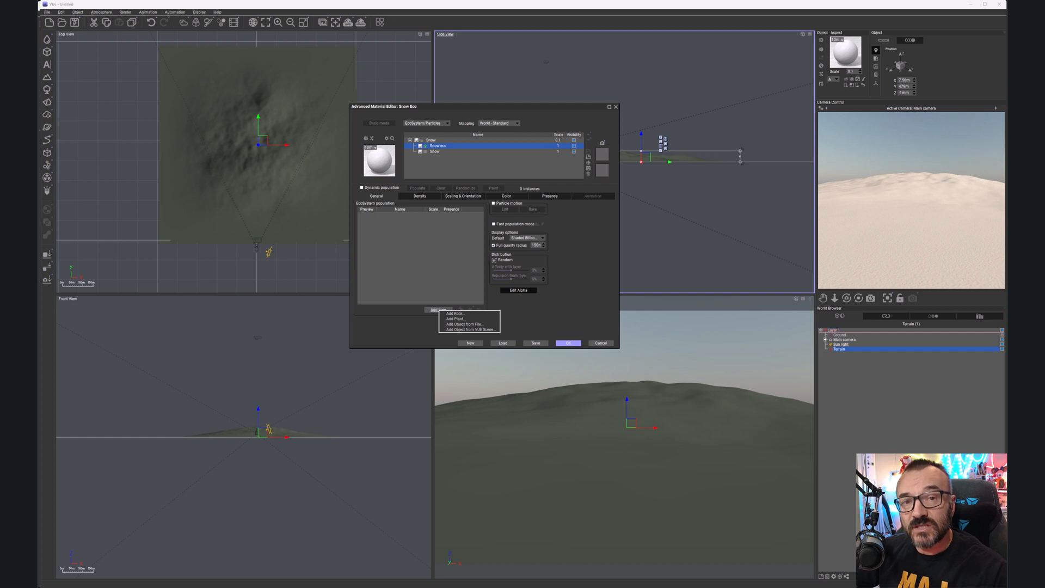
left_click(457, 319)
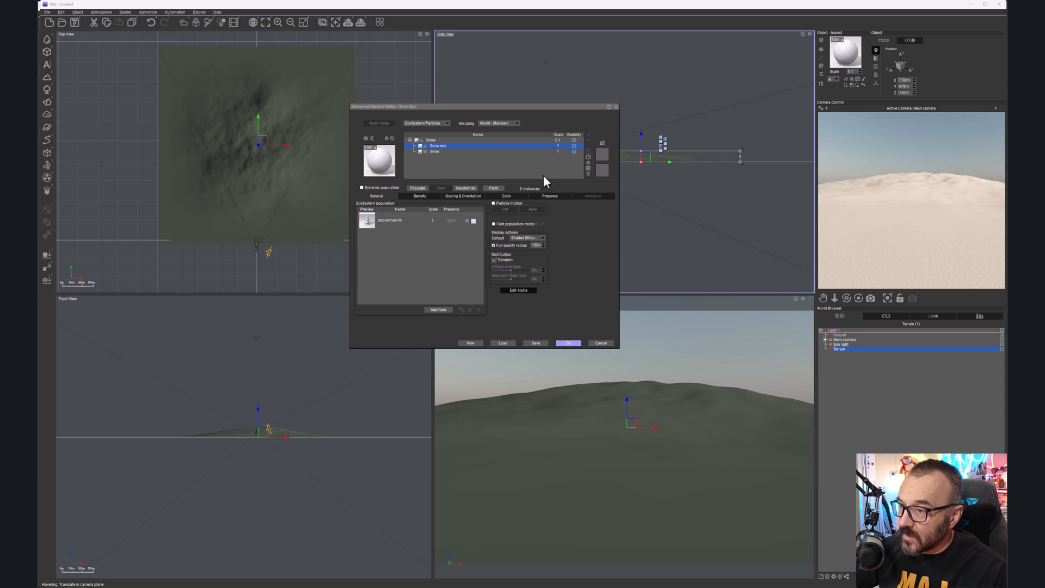
Step: Populate the terrain with snowmen while avoiding overlapping instances, and accept the material
left_click(420, 196)
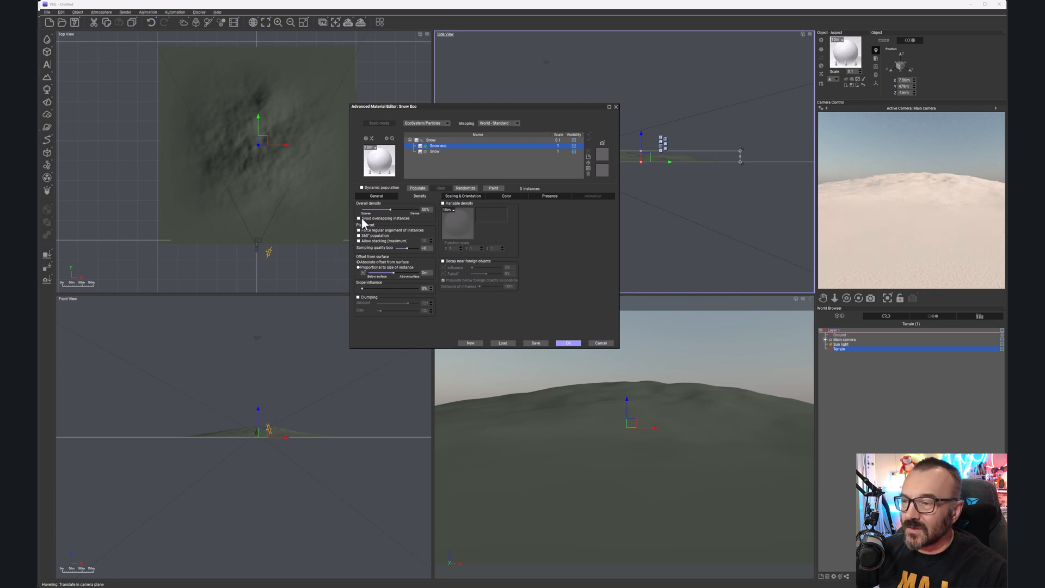
left_click(359, 219)
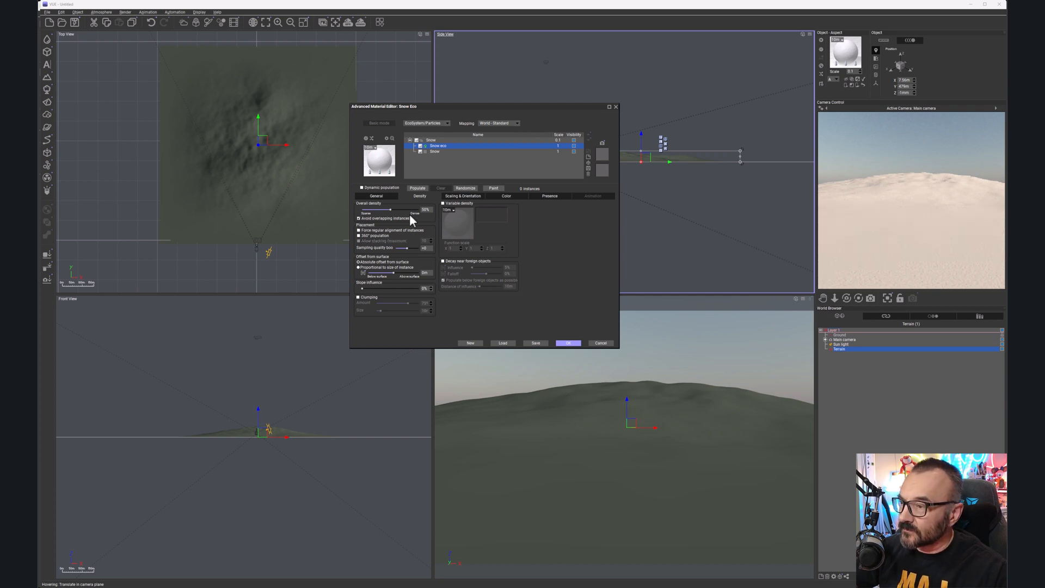
left_click(416, 188)
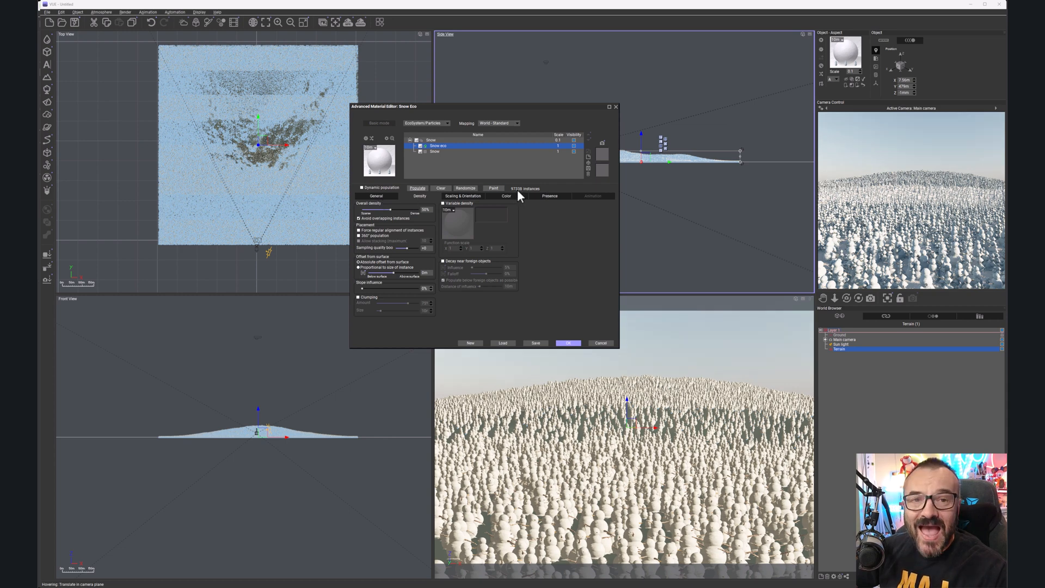
left_click(568, 343)
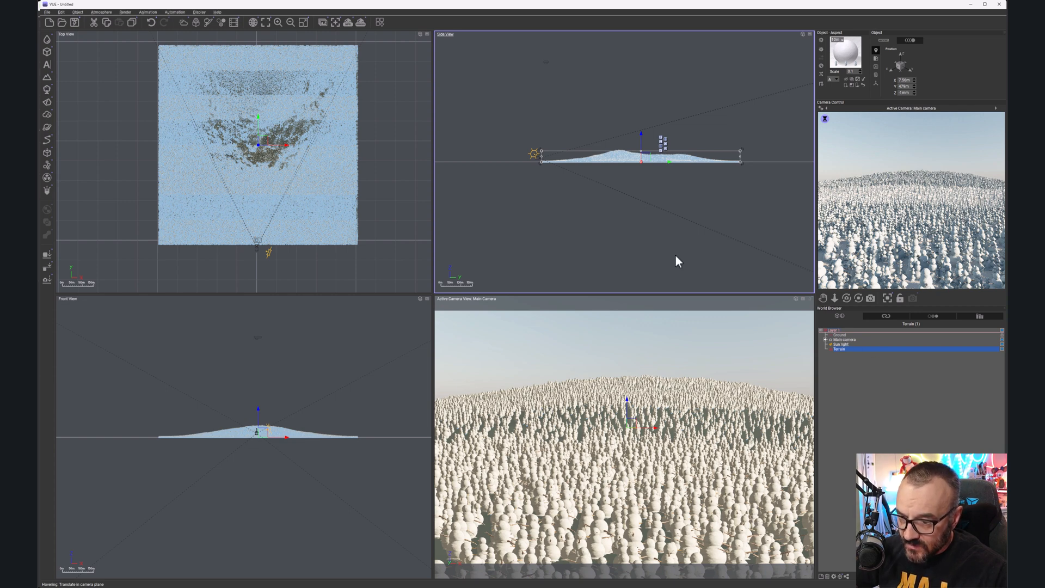
Step: Move the main camera back from the terrain and up to about 42 m, and tilt it to frame the snowman-covered hill
left_click(296, 203)
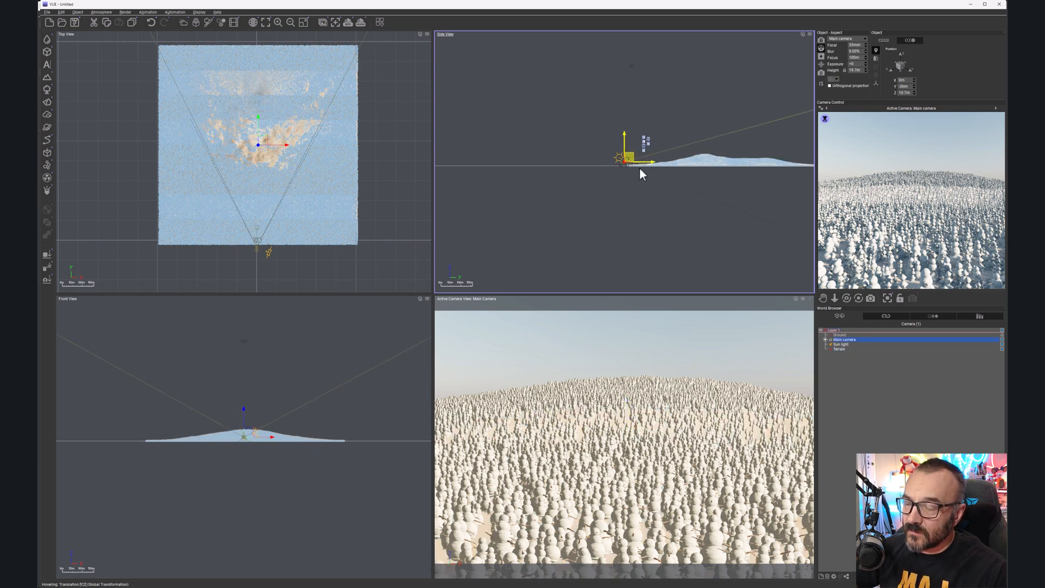
scroll(631, 162, "up", 2)
left_click_drag(631, 161, 511, 139)
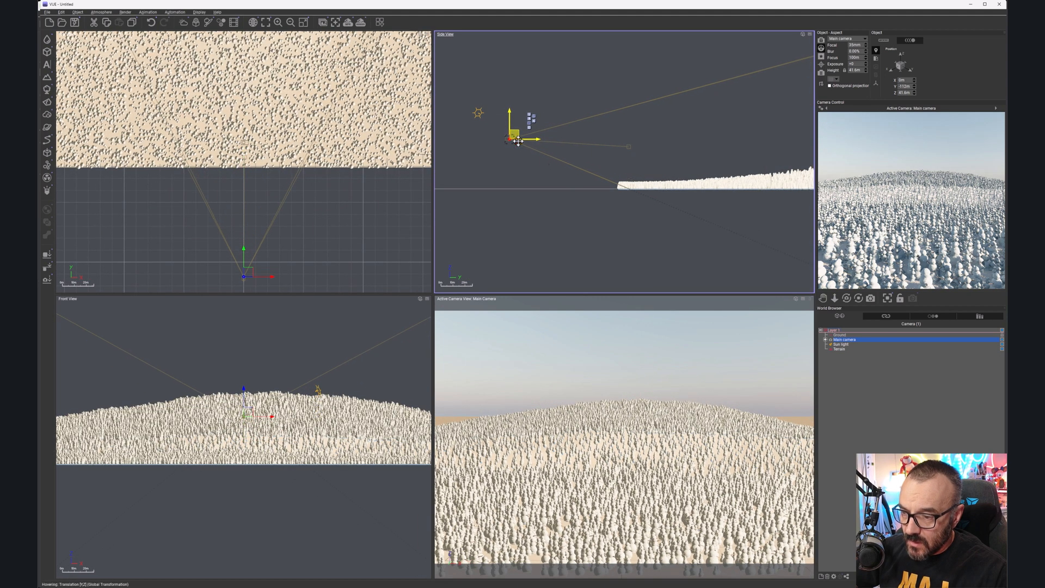
left_click(848, 298)
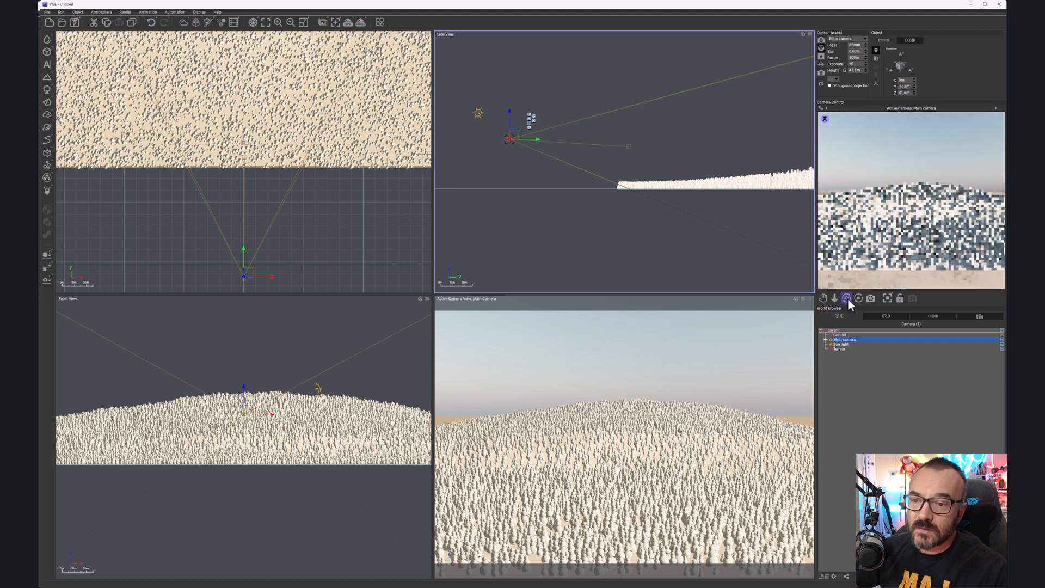
left_click_drag(848, 299, 848, 294)
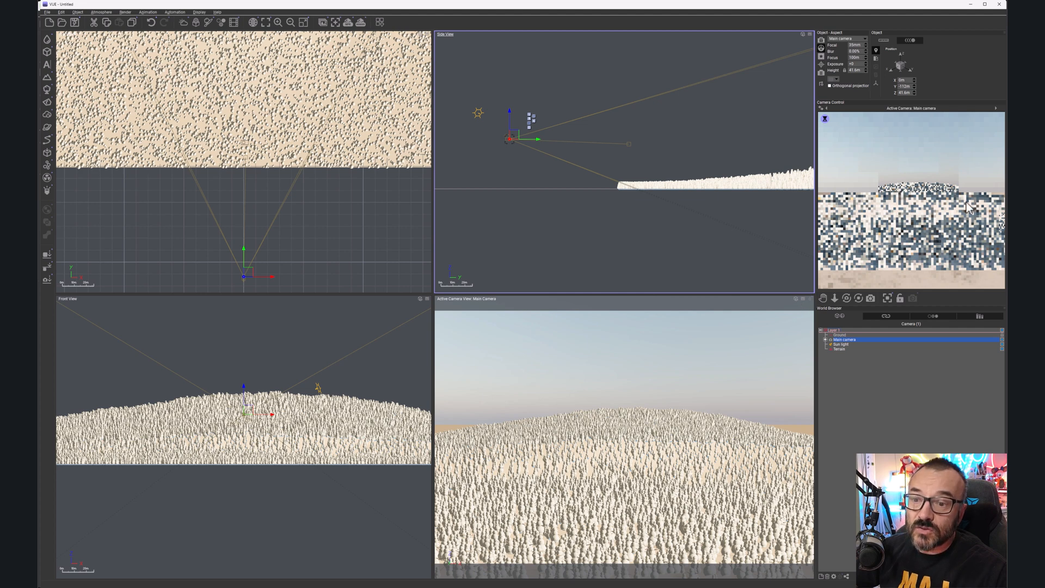
left_click(810, 299)
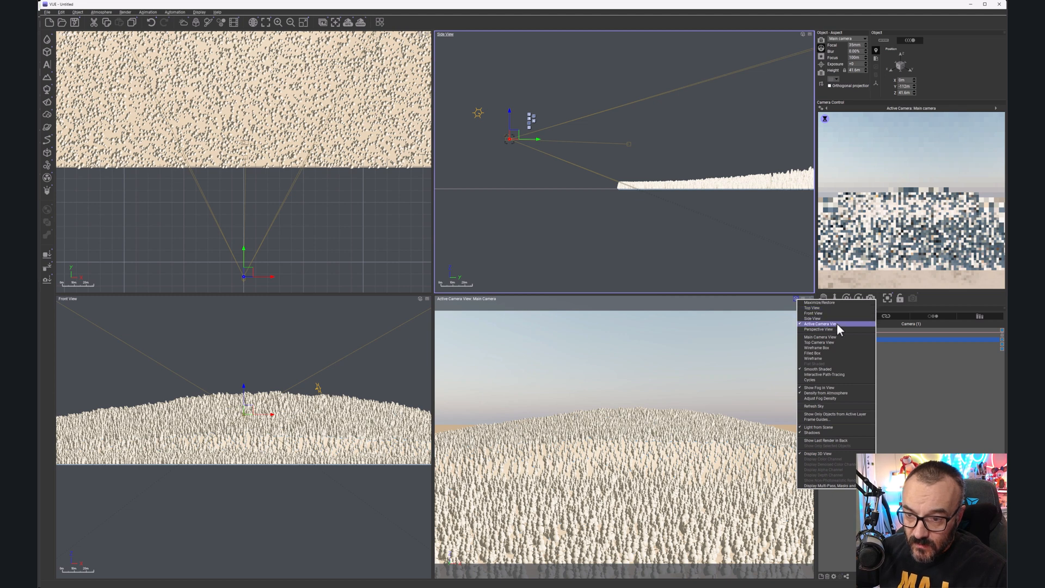
left_click(925, 382)
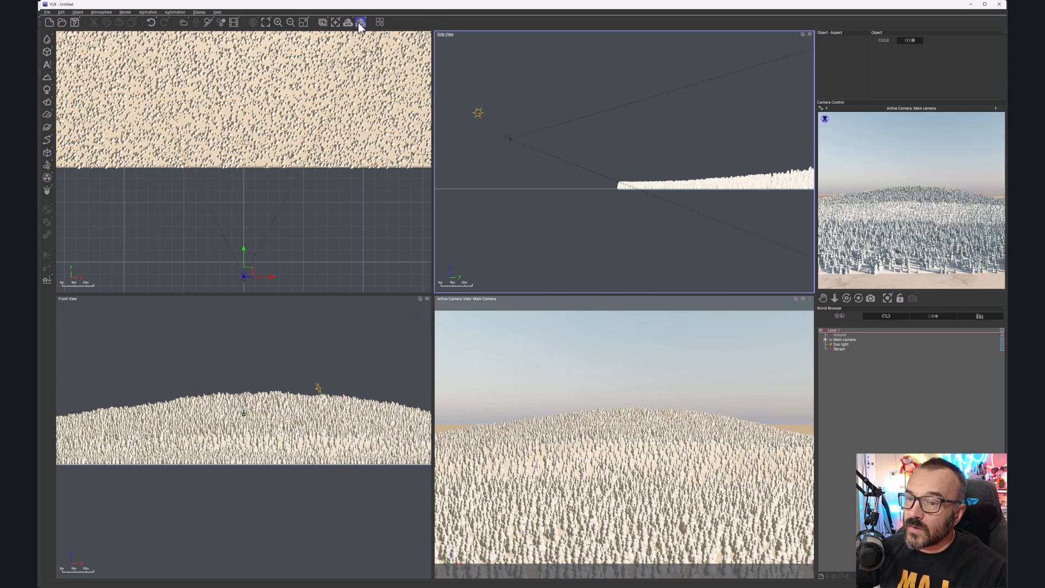
Step: Render the main camera view to screen at 1920 x 1280, accept the post-render options and close the finished render
left_click(360, 23)
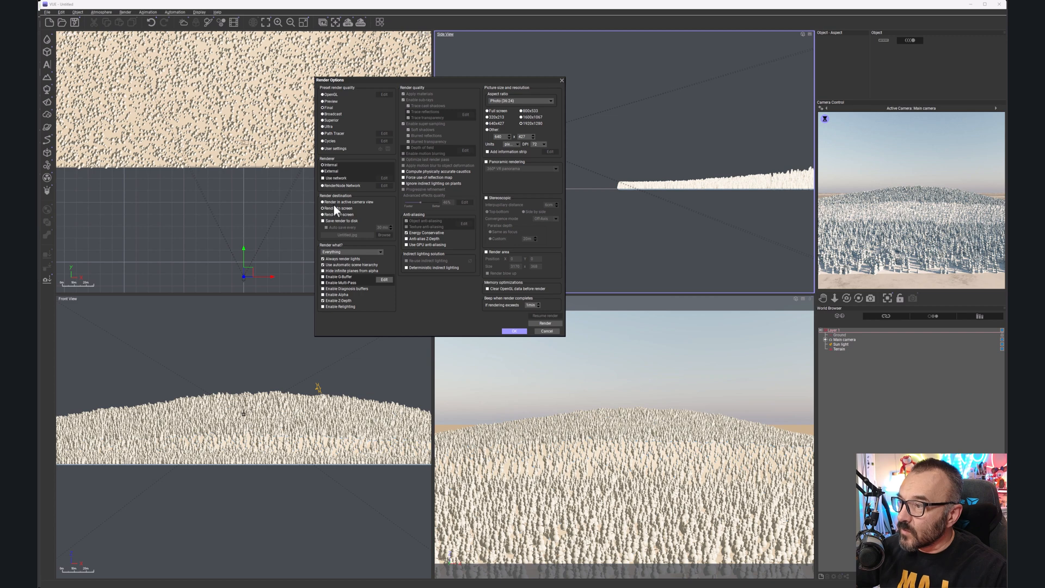
left_click(524, 331)
left_click(361, 21)
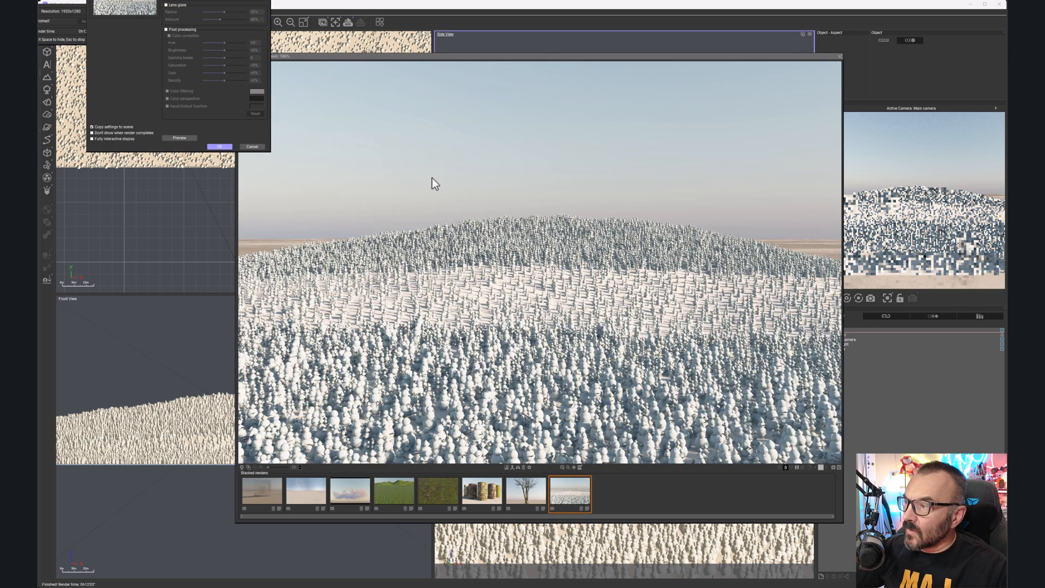
left_click(220, 146)
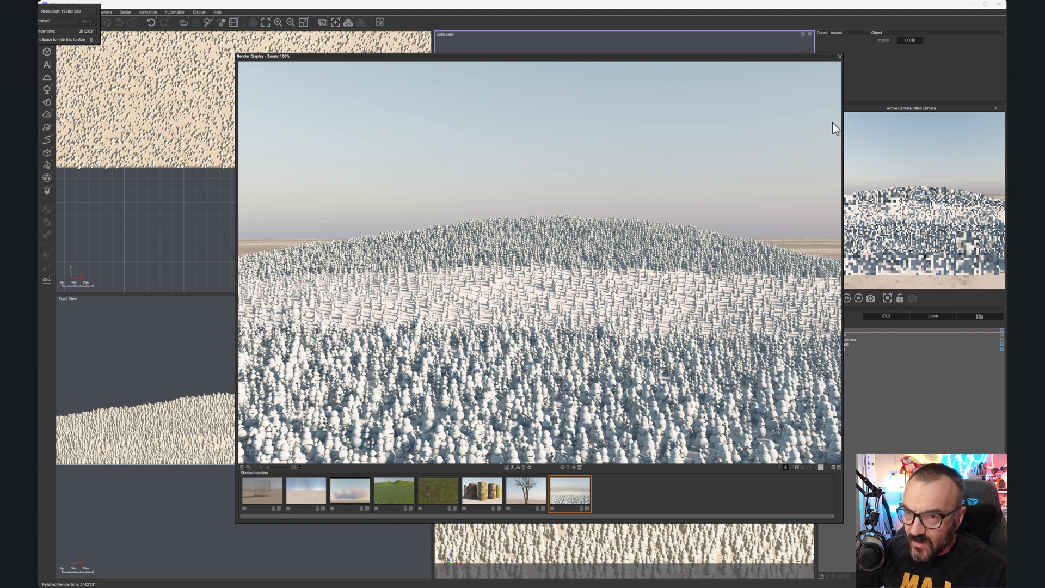
left_click(840, 56)
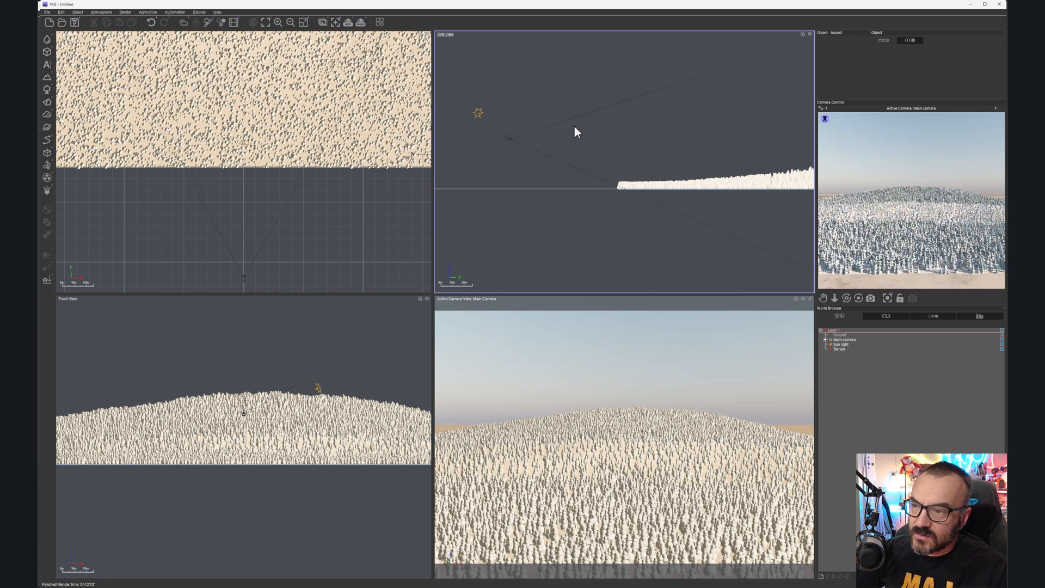
Step: Lower the main camera to about 7 m beside the terrain's front edge and tilt it down towards the nearest snowmen
left_click_drag(503, 122, 617, 182)
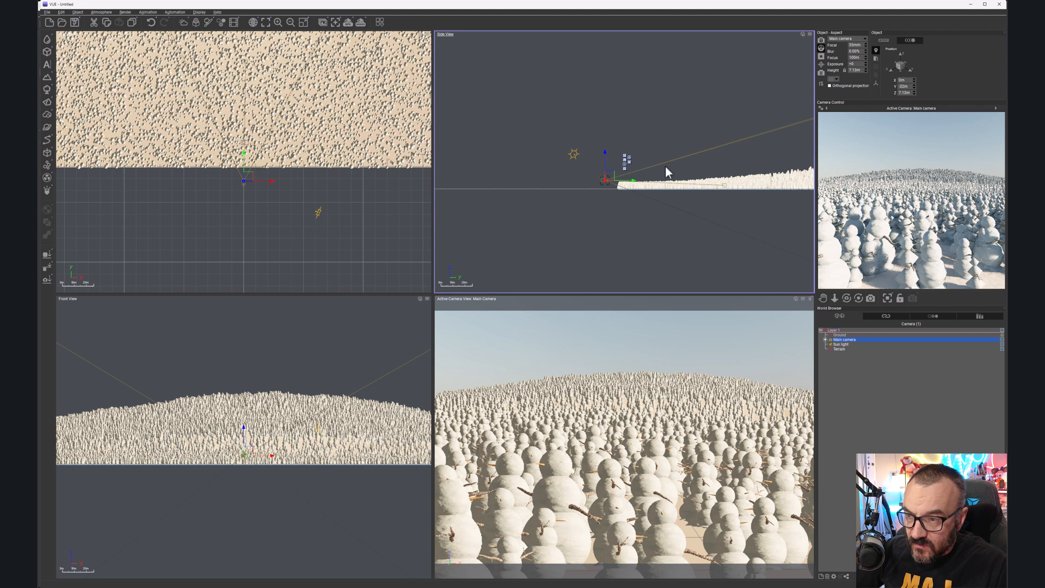
left_click_drag(847, 298, 847, 300)
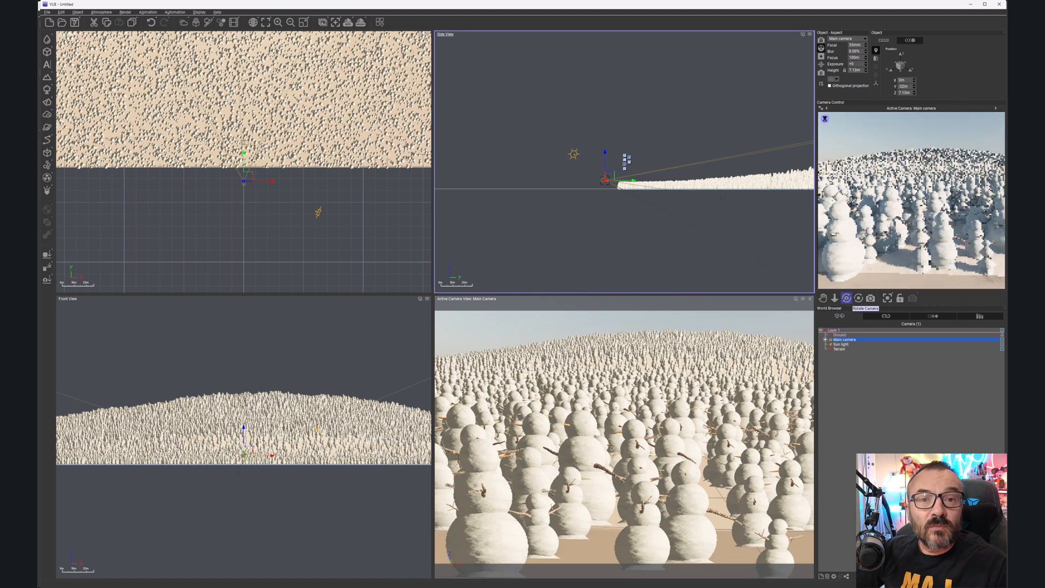